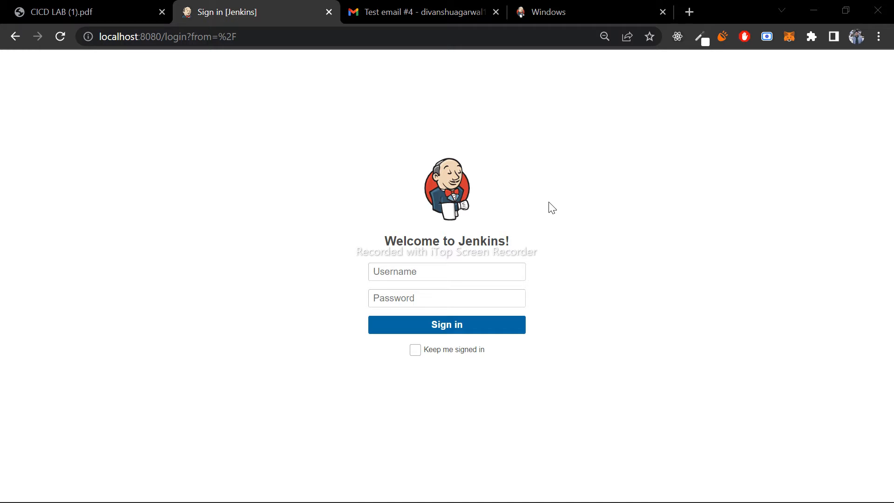
drag(511, 241, 390, 246)
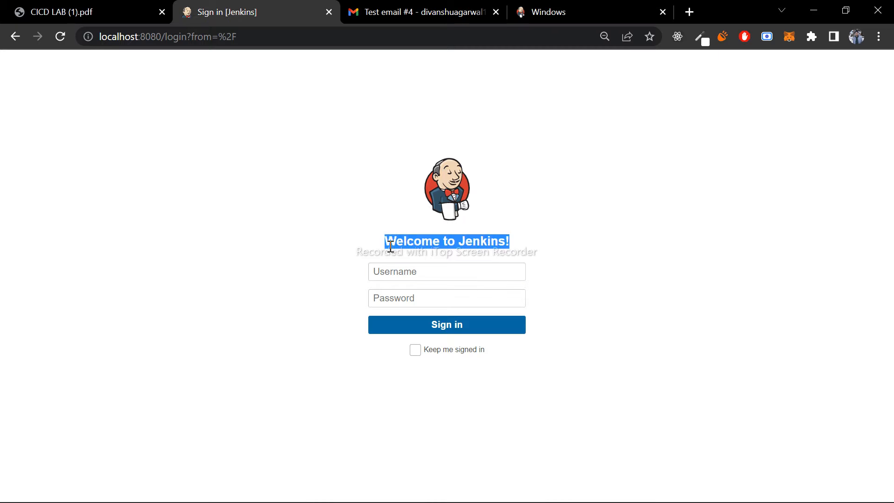
click(542, 257)
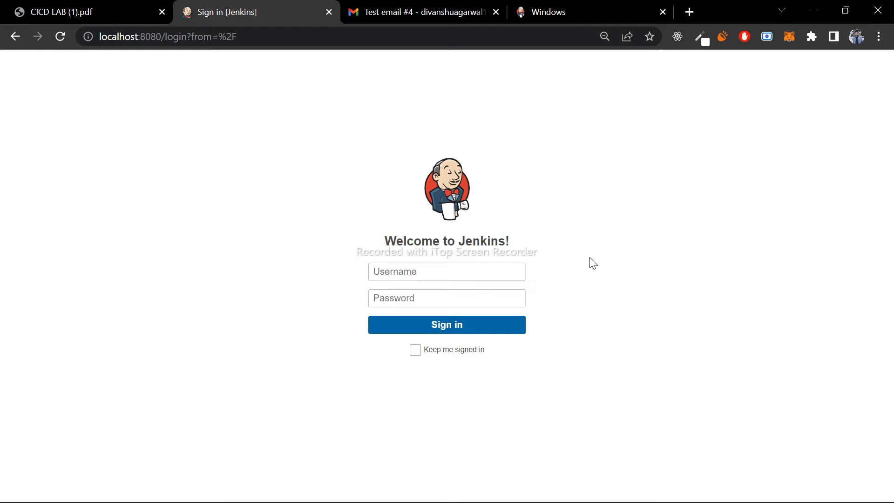
- Review the Jenkins startup command and log in the Windows PowerShell window, and return to the Jenkins sign-in page
key(alt+Tab)
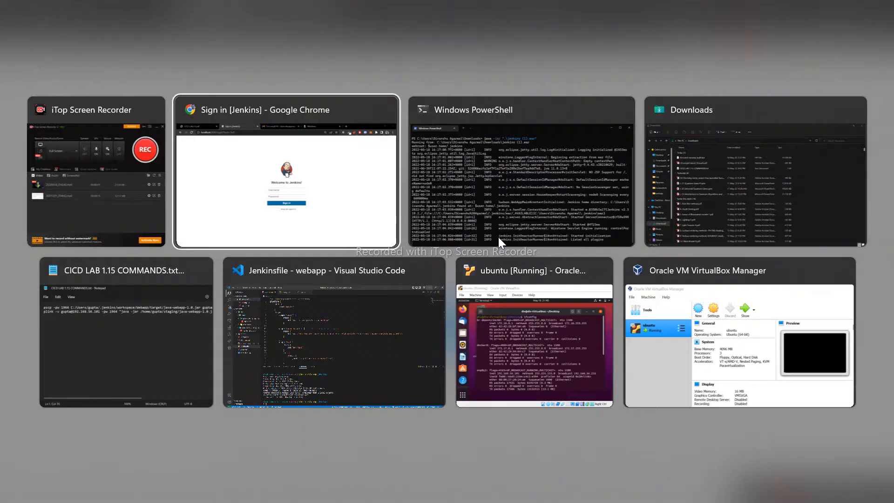
click(498, 237)
scroll(426, 236, up, 10)
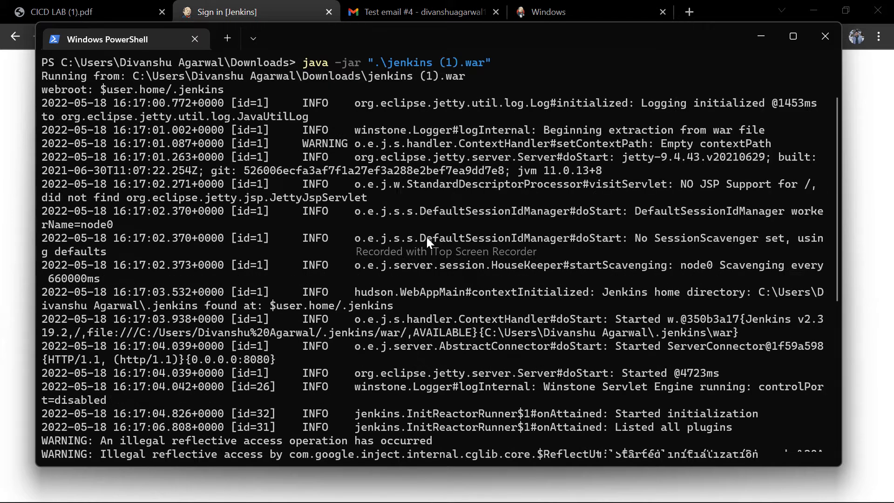
scroll(426, 237, up, 2)
drag(376, 132, 482, 133)
click(2, 254)
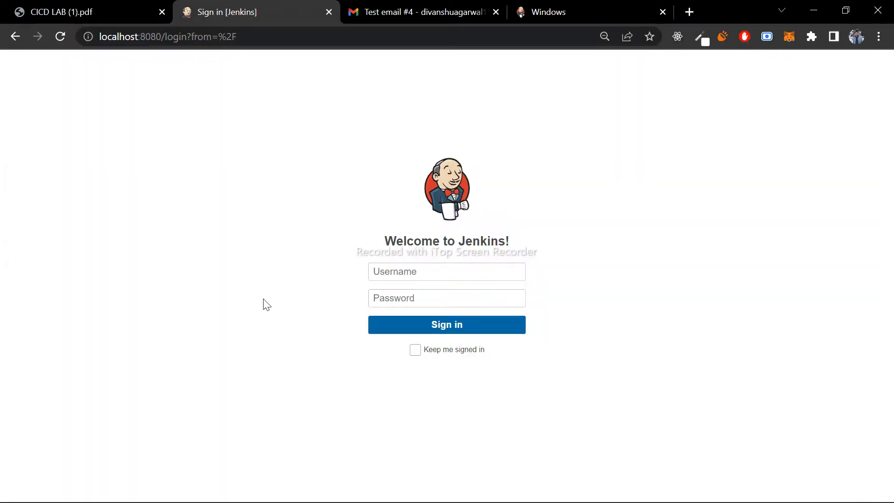
- Sign in to Jenkins with the username admin and the account password
click(399, 277)
text(admin)
key(Tab)
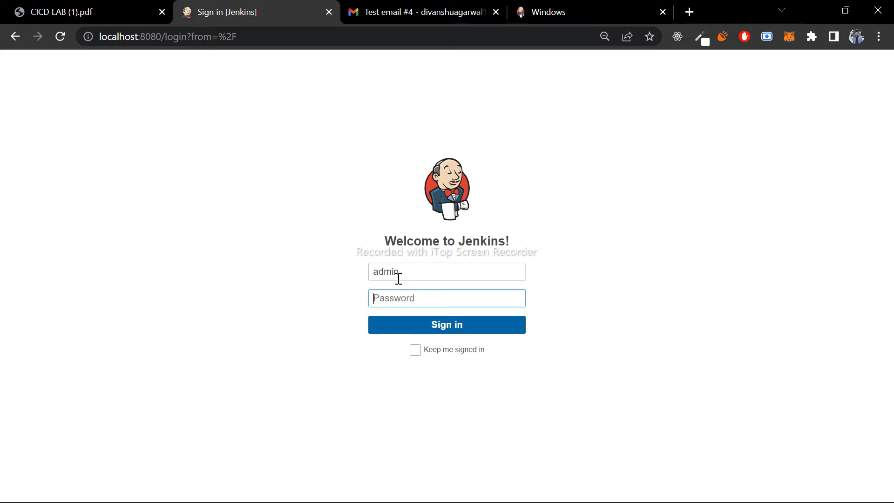
text(********)
key(Return)
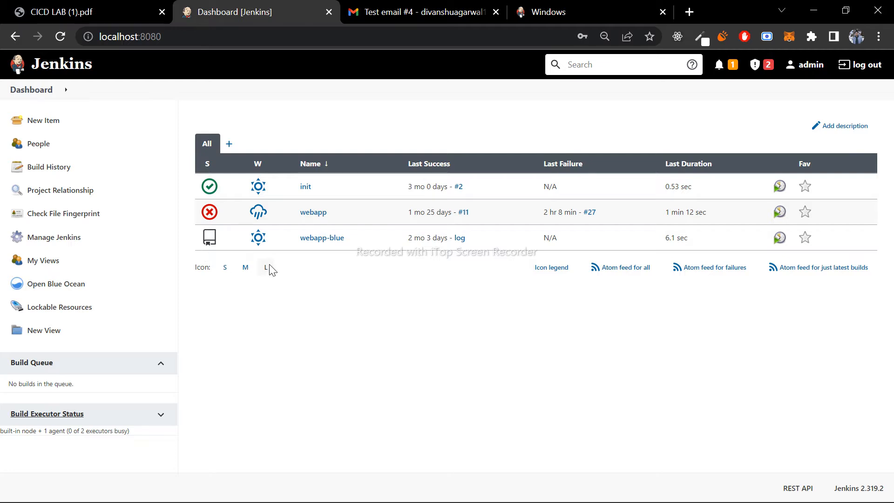
- Open the Manage Jenkins page and look over its System Configuration options
drag(267, 269, 195, 270)
click(289, 330)
click(50, 241)
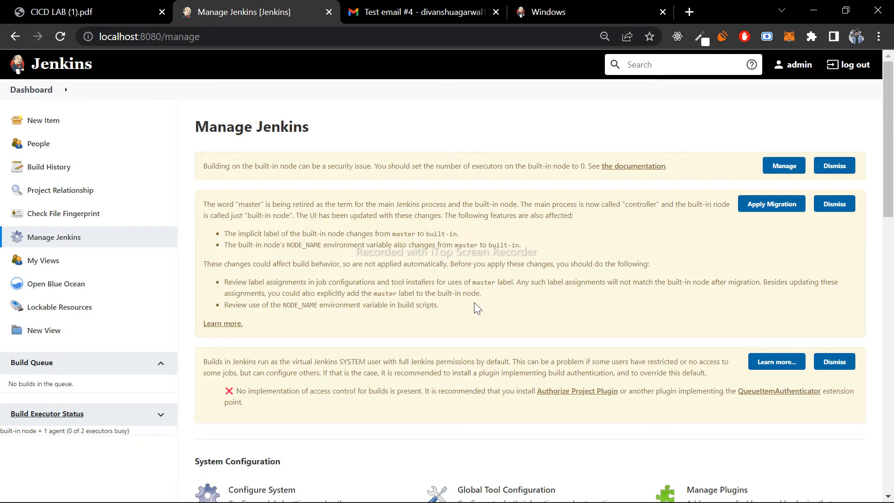
scroll(475, 304, down, 3)
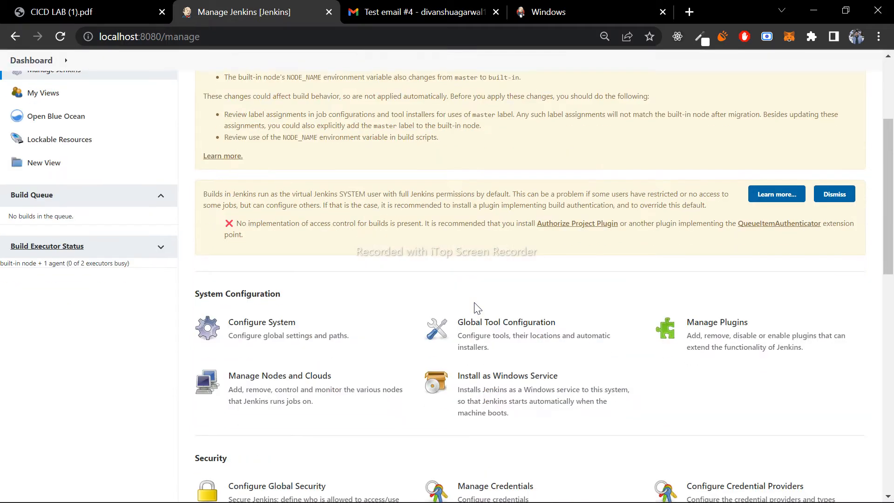
scroll(474, 308, up, 3)
- Open the list of installed plugins in the Jenkins plugin manager
click(77, 126)
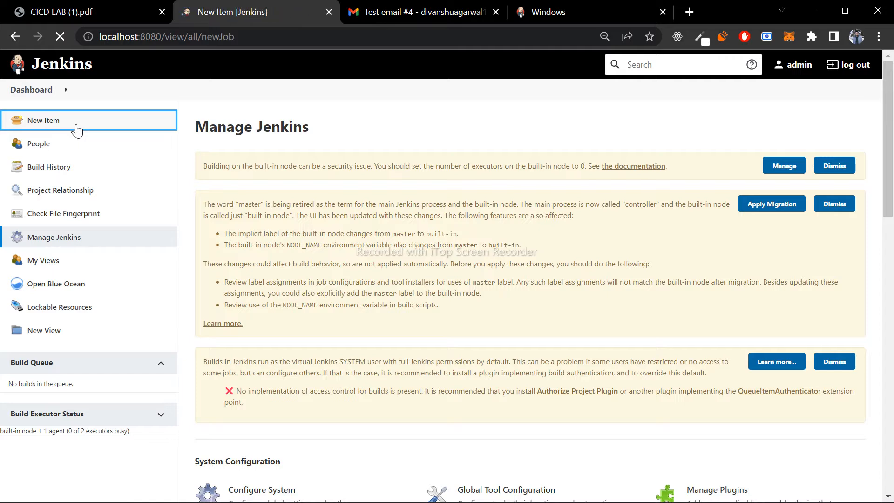
key(alt+Left)
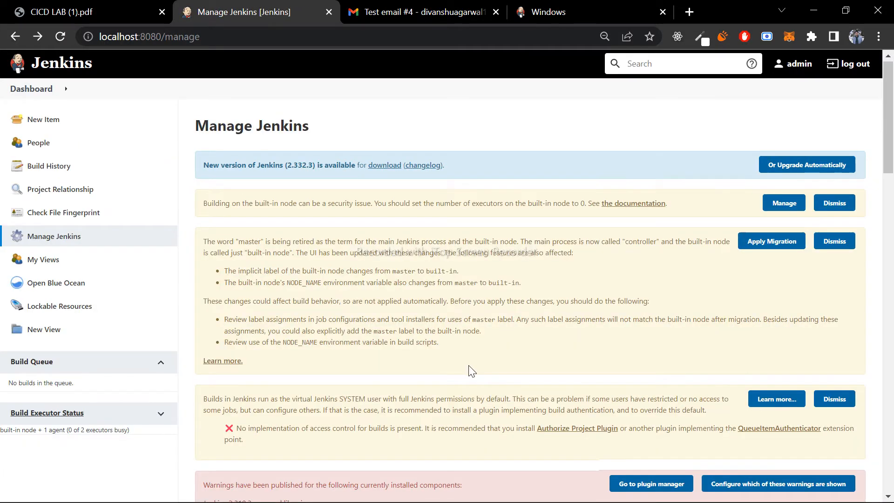
scroll(469, 368, down, 10)
scroll(469, 366, down, 3)
click(673, 233)
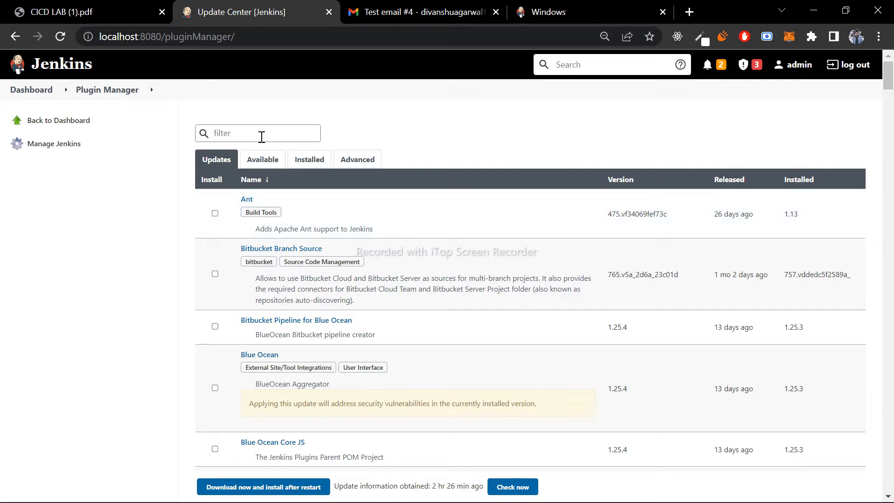
click(314, 161)
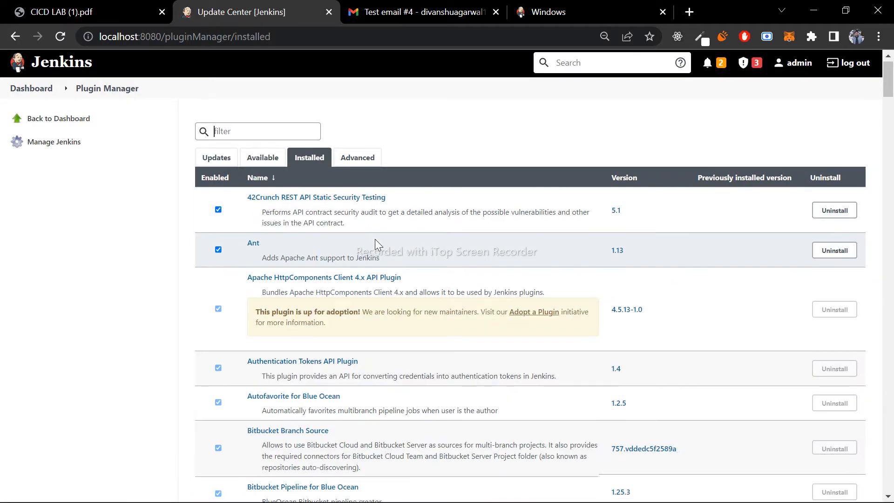
- Look through the installed plugins, checking the Blue Ocean and Git entries
scroll(377, 244, down, 5)
scroll(376, 239, down, 2)
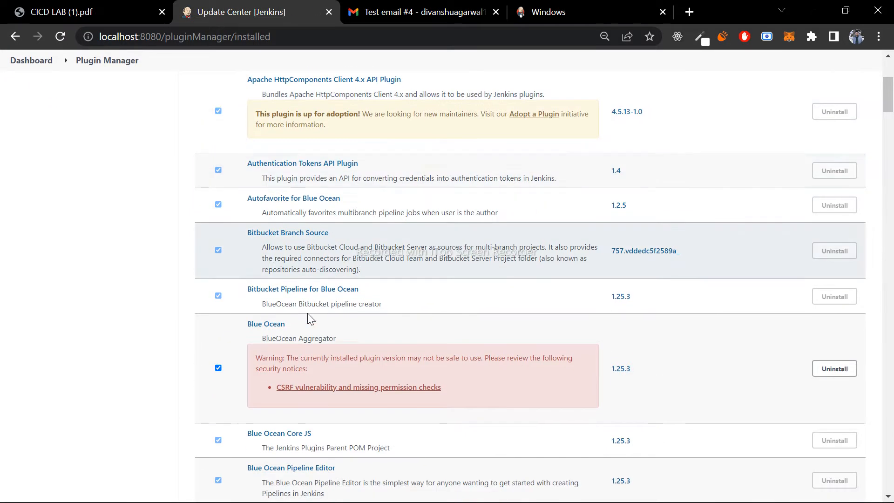
drag(300, 329, 227, 328)
click(393, 329)
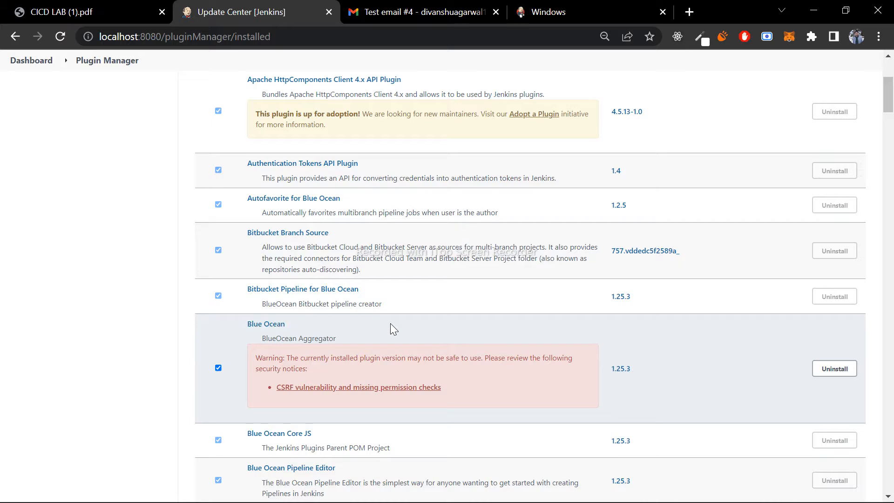
scroll(394, 330, down, 6)
scroll(393, 330, down, 10)
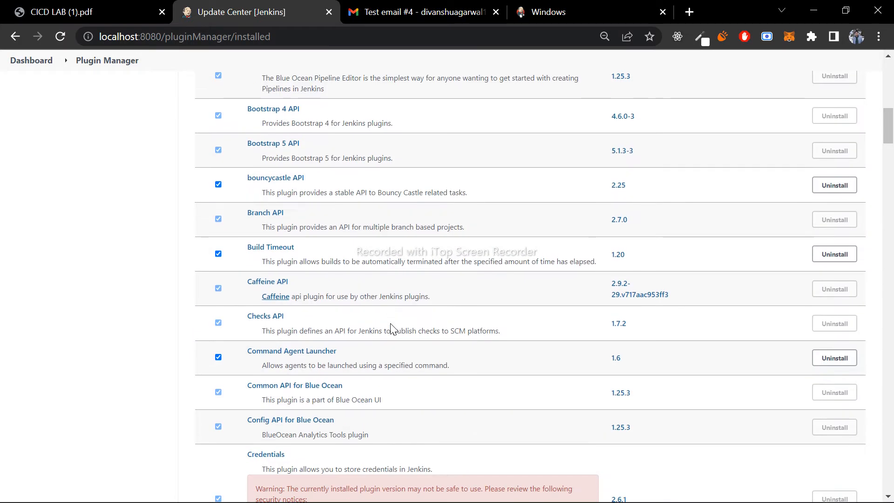
scroll(393, 330, down, 8)
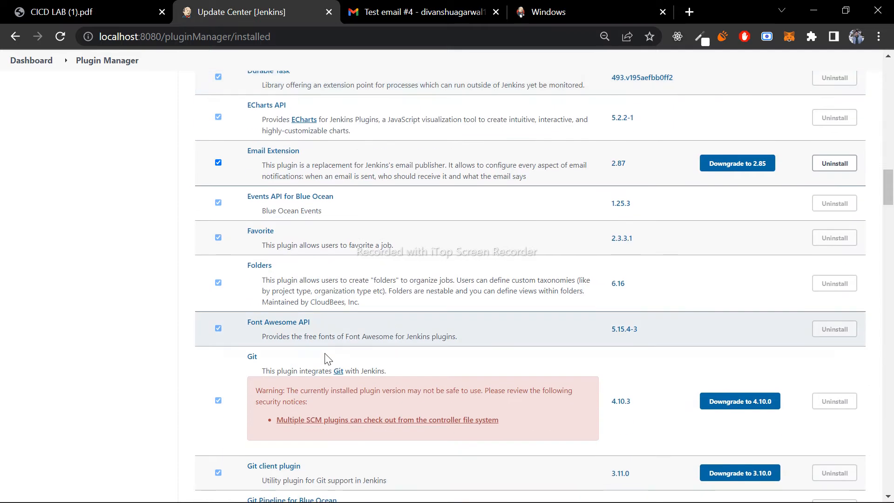
scroll(268, 366, down, 3)
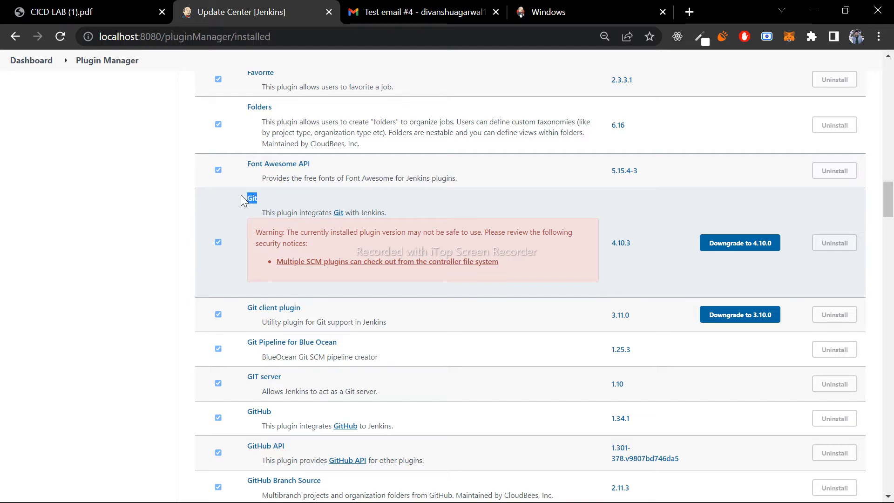
click(284, 192)
scroll(269, 197, up, 20)
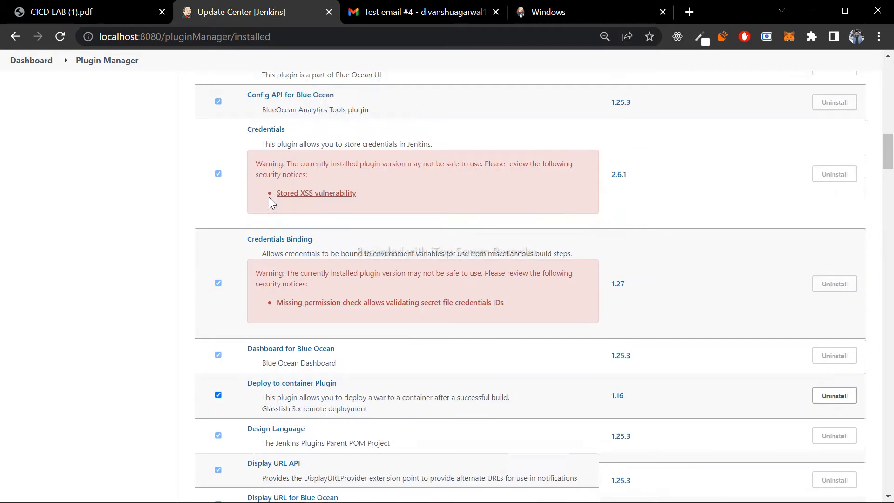
- Return to Manage Jenkins and open the Configure Global Security page
click(36, 96)
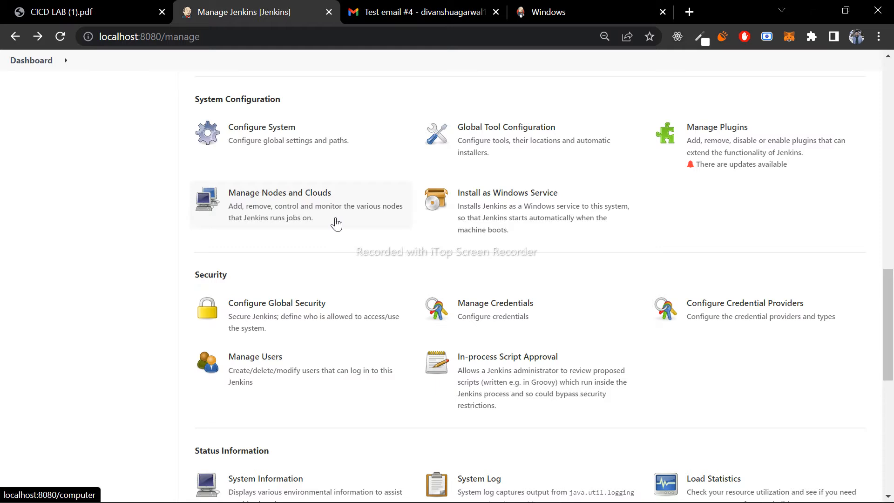
drag(235, 277, 191, 275)
click(189, 281)
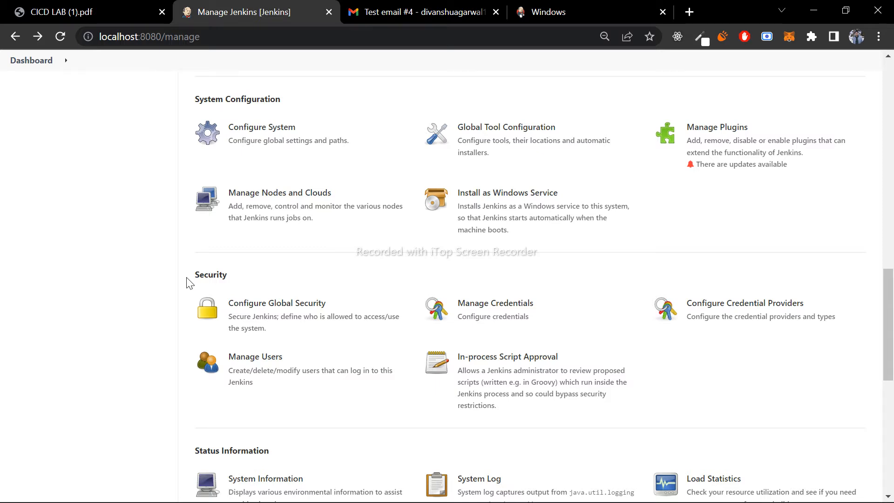
click(266, 332)
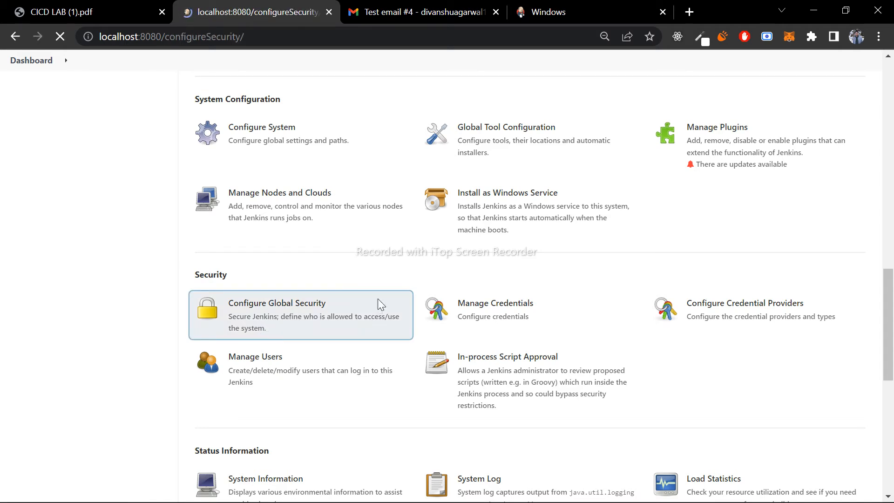
- Examine the user rows and the overall Administer and Read permissions in the matrix-based security table
scroll(406, 358, down, 3)
scroll(407, 359, down, 2)
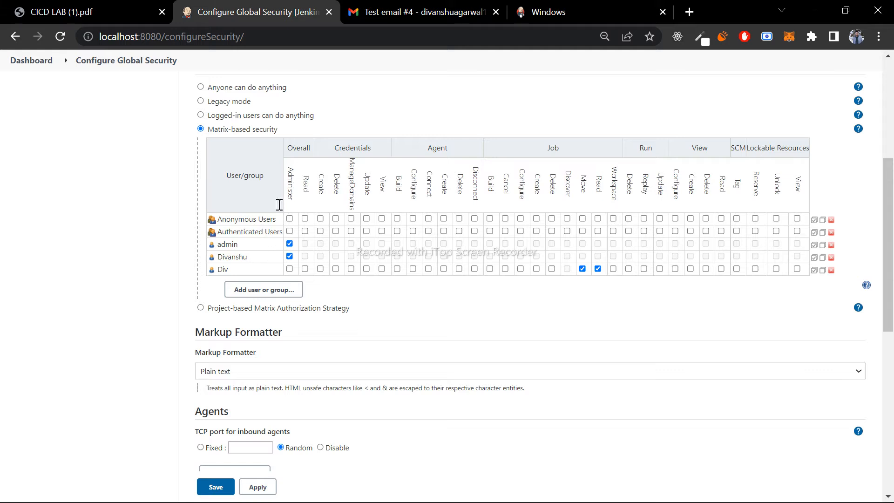
drag(247, 247, 212, 257)
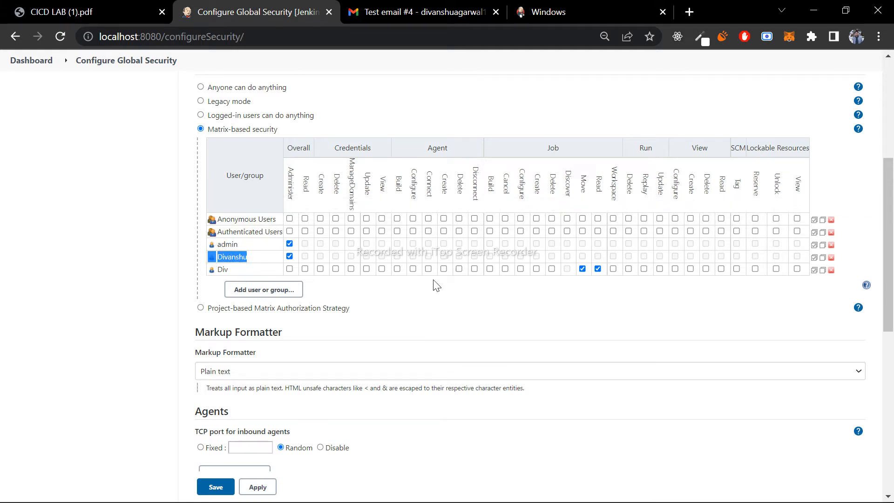
click(414, 307)
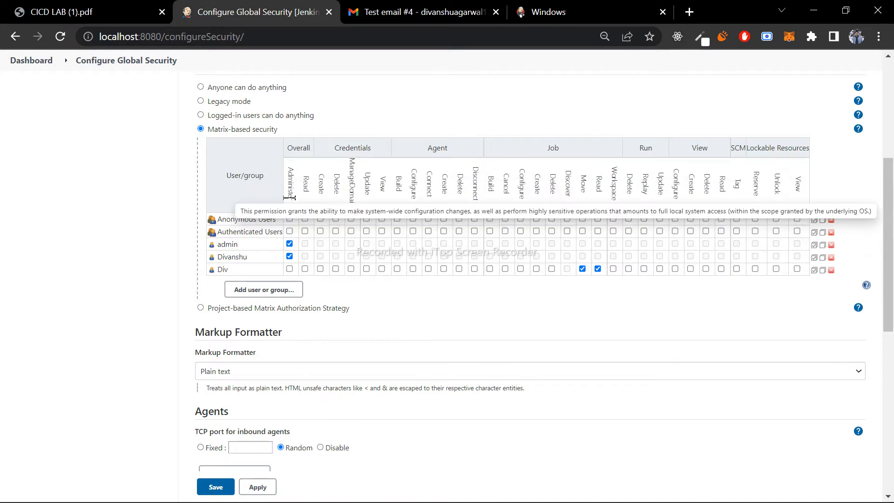
drag(290, 200, 306, 160)
click(445, 105)
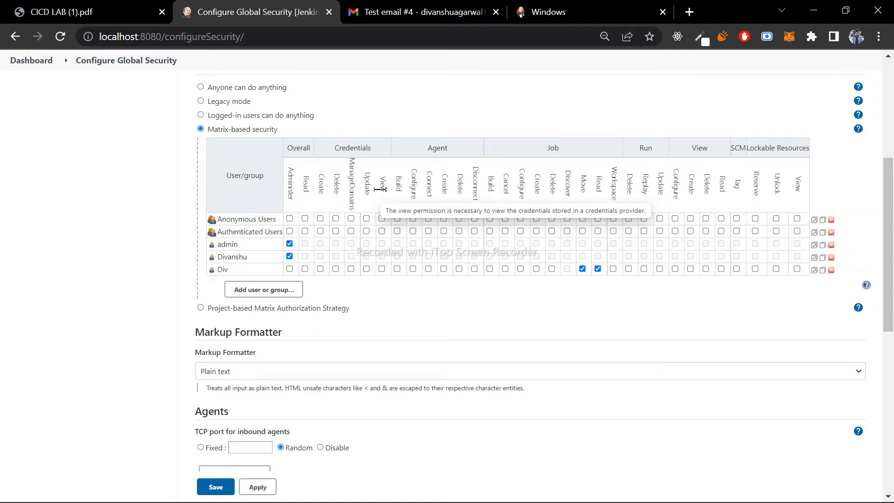
- Review the remaining global security settings and the permission categories of the authorization matrix, including the ManageDomains credentials permission
scroll(461, 117, up, 3)
scroll(463, 116, down, 10)
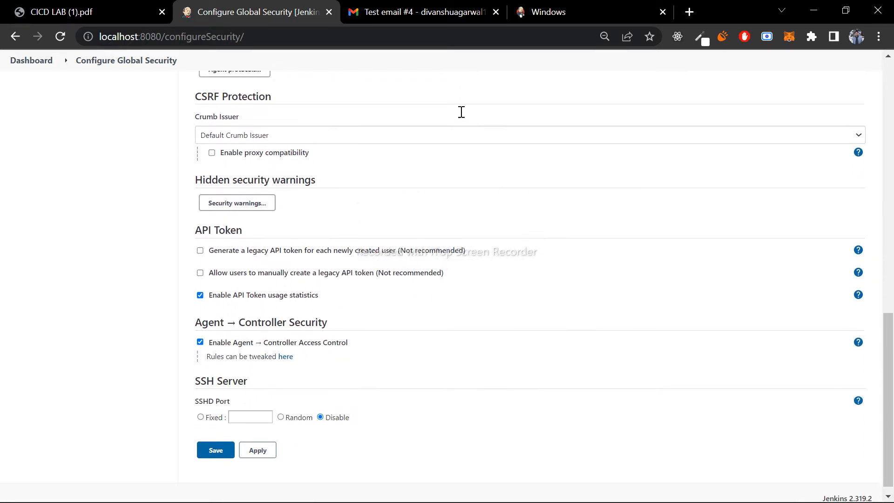
scroll(464, 117, up, 15)
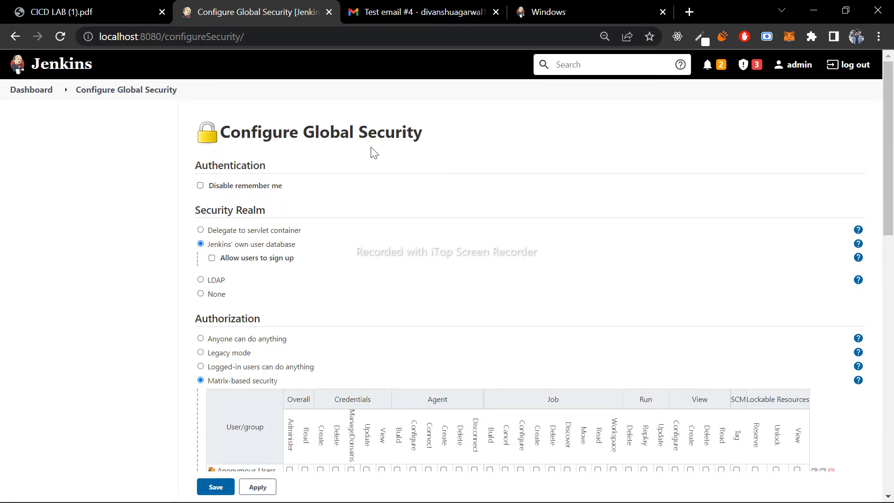
scroll(373, 151, down, 3)
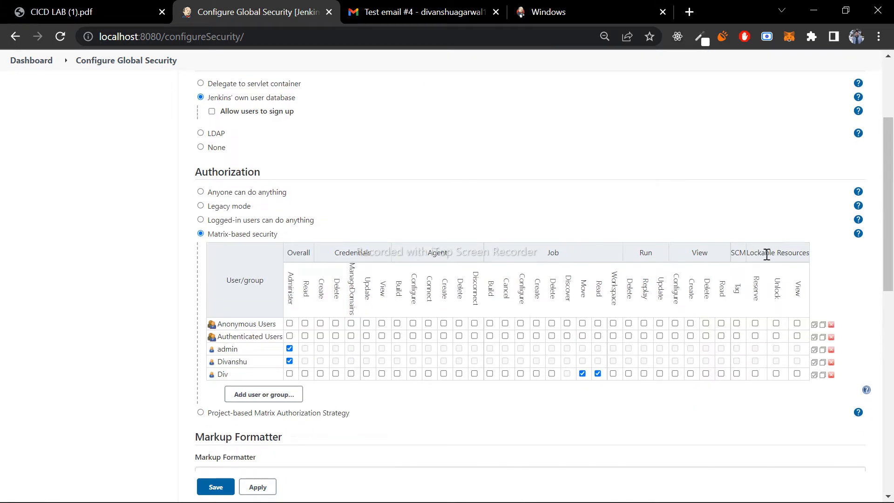
drag(745, 253, 283, 249)
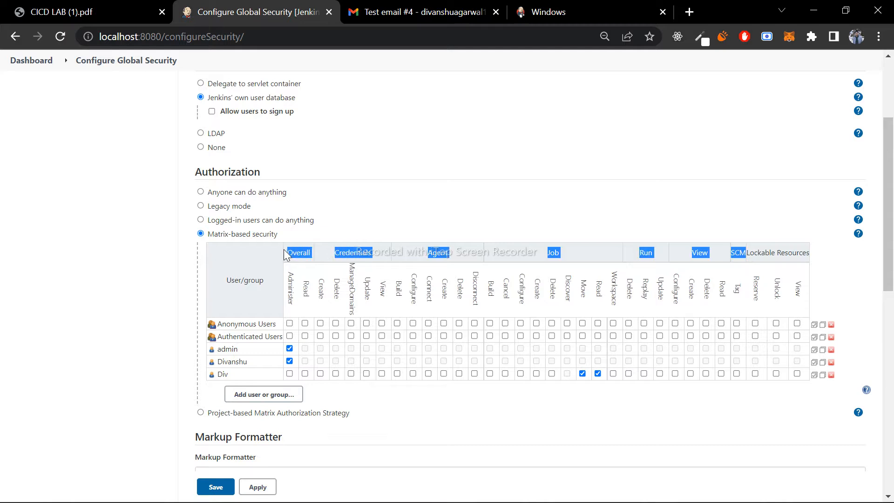
click(390, 243)
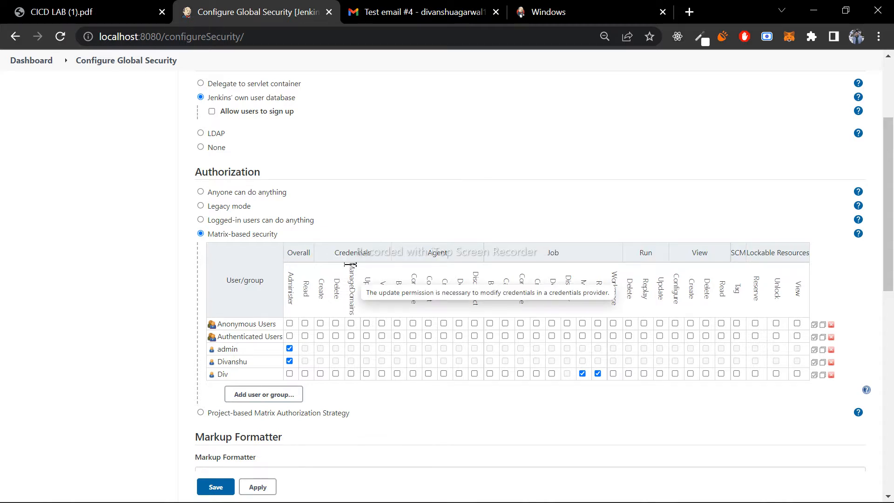
drag(352, 289, 357, 322)
click(377, 300)
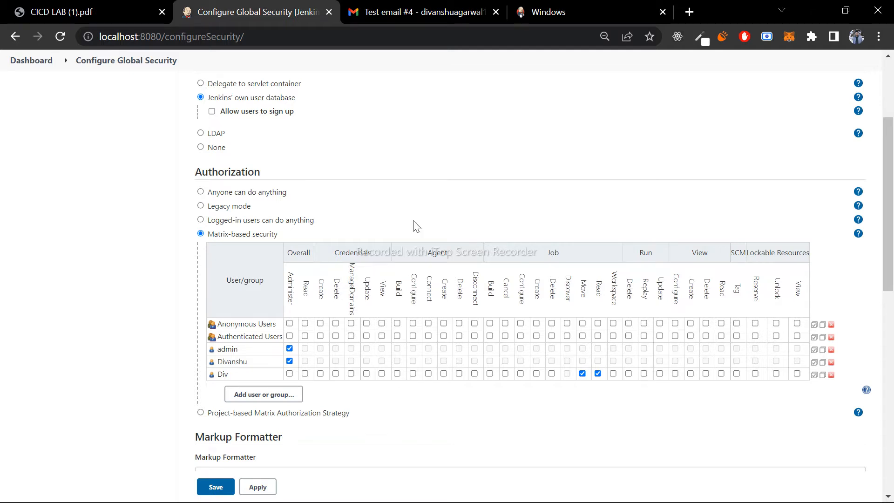
- Search Windows for "git" and open Git Bash
key(super+s)
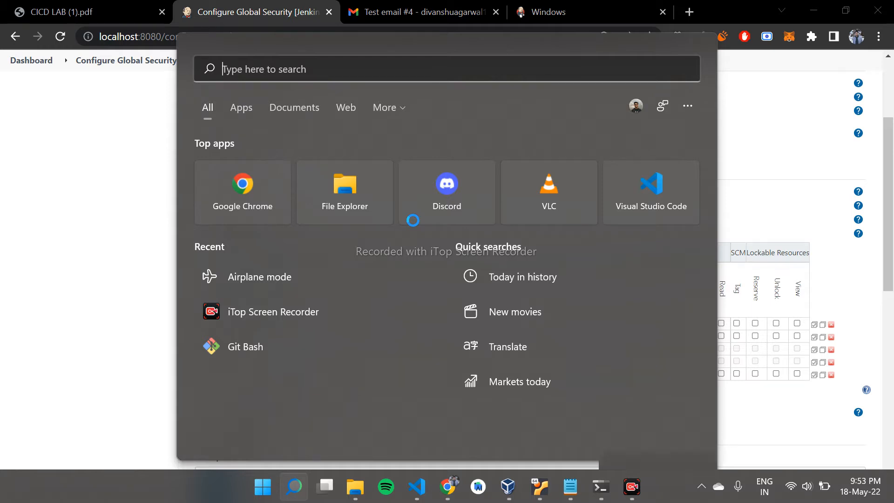
key(Escape)
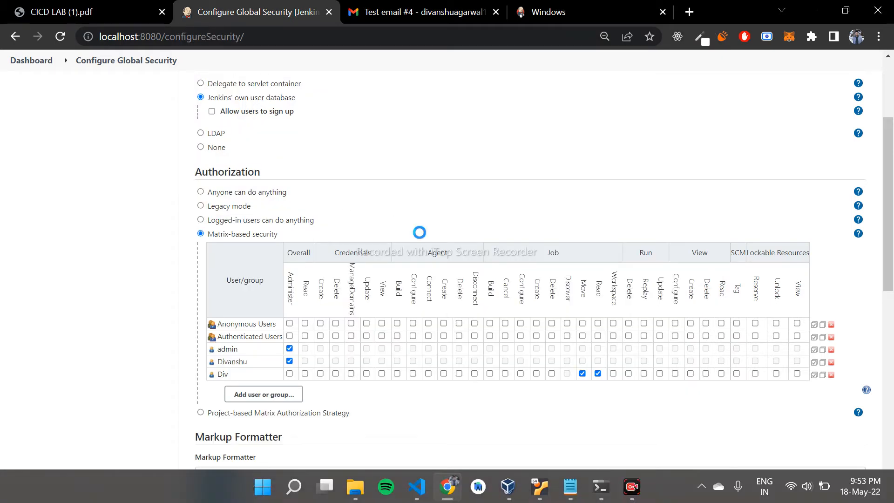
key(super+s)
text(git)
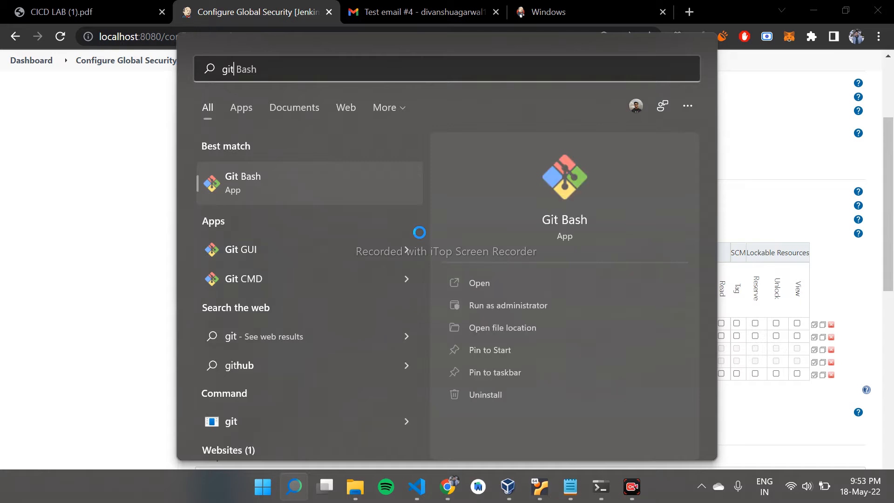
key(Return)
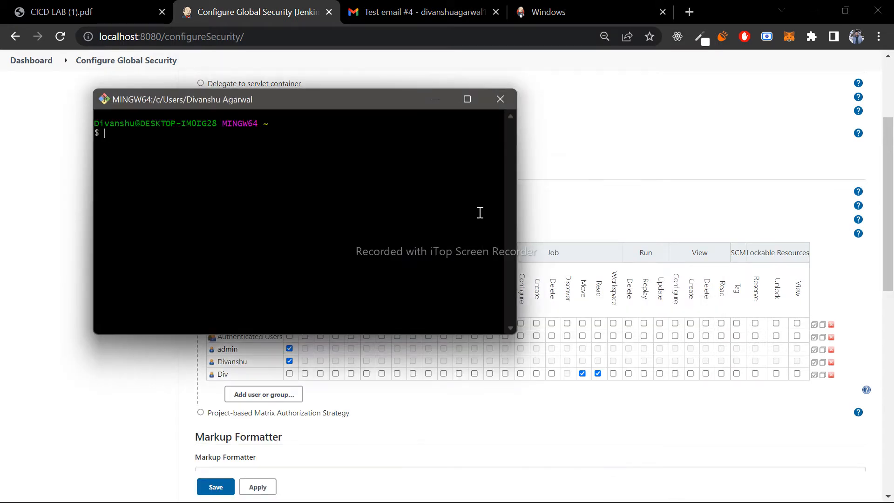
- Search the web for "git download" in a new Chrome tab and open the git-scm.com Downloads page
click(689, 10)
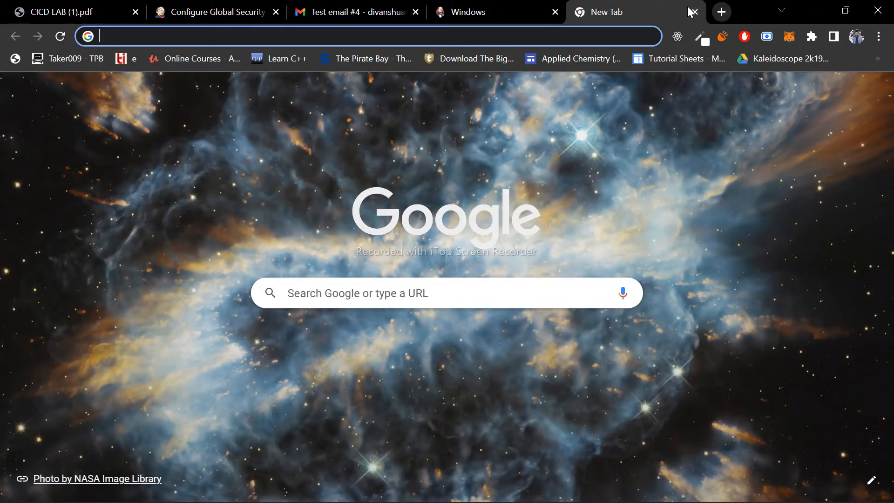
text(git)
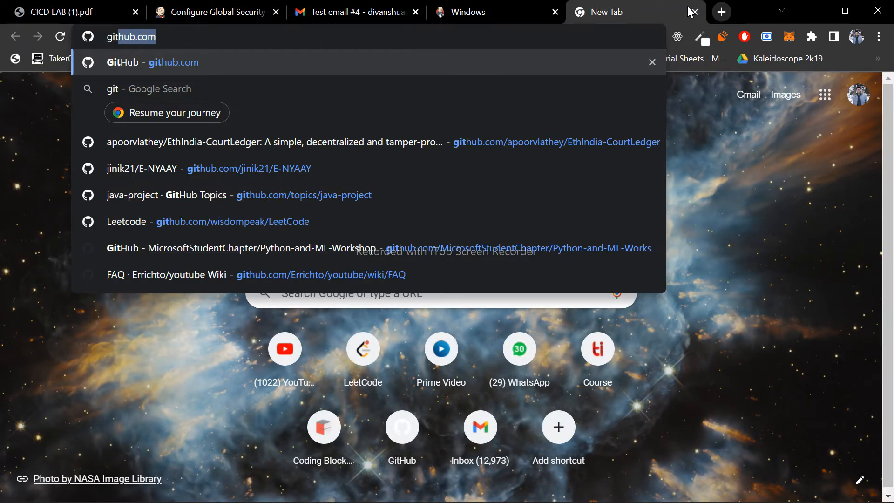
text(down)
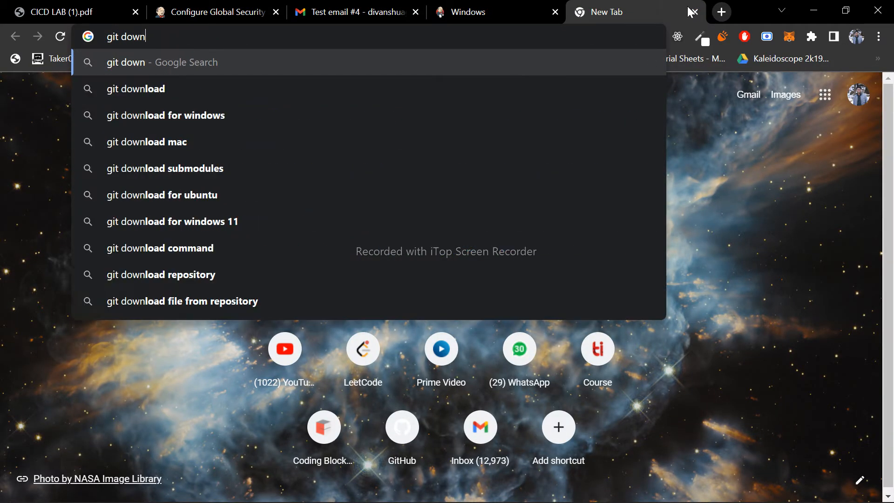
key(Down)
key(Return)
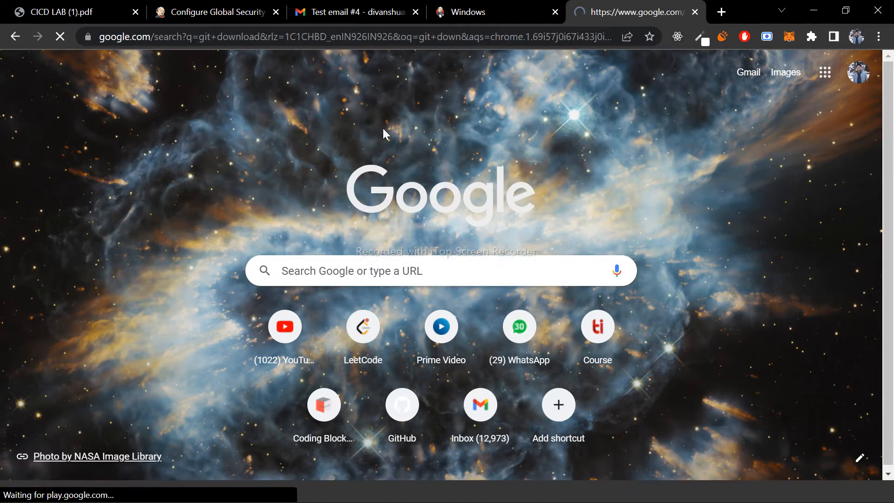
click(77, 207)
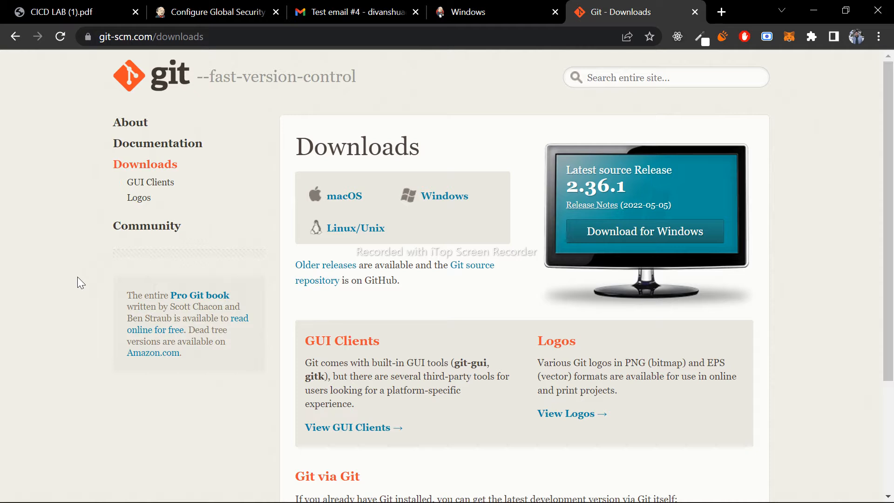
- Examine the 32-bit and 64-bit standalone installers on Git's Windows download page, and return to the main Downloads page
click(439, 200)
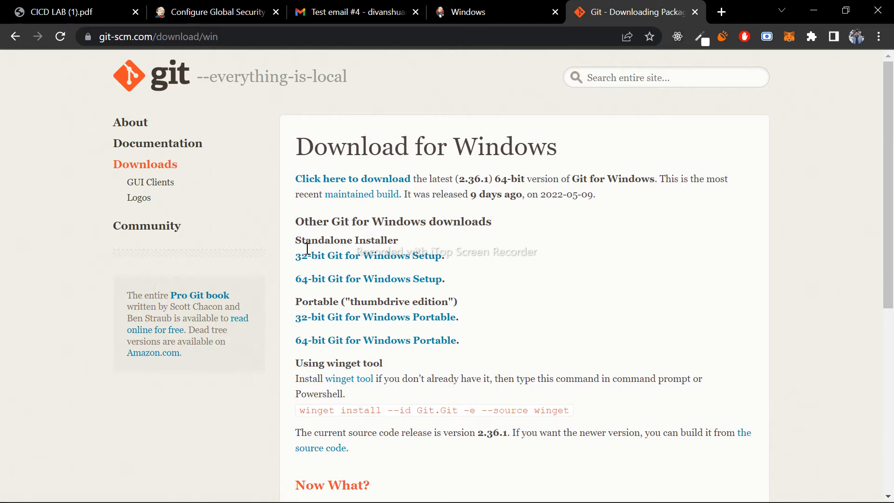
drag(449, 281, 278, 257)
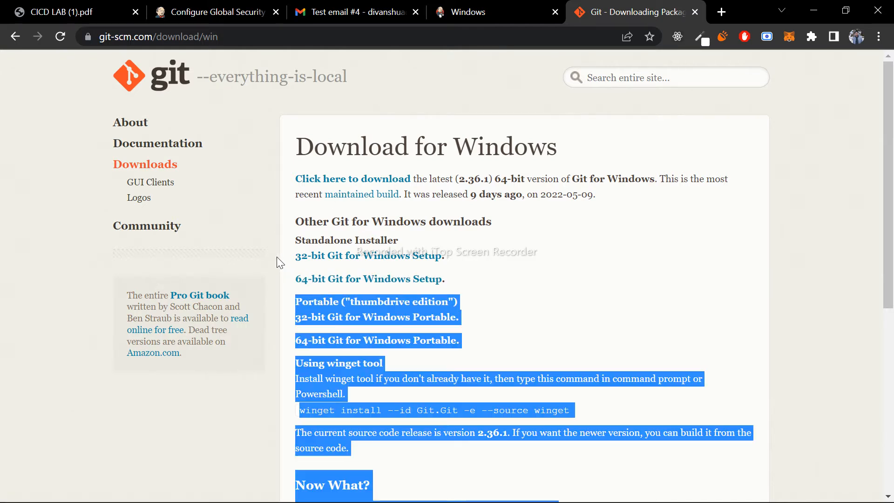
click(443, 290)
drag(453, 285, 287, 259)
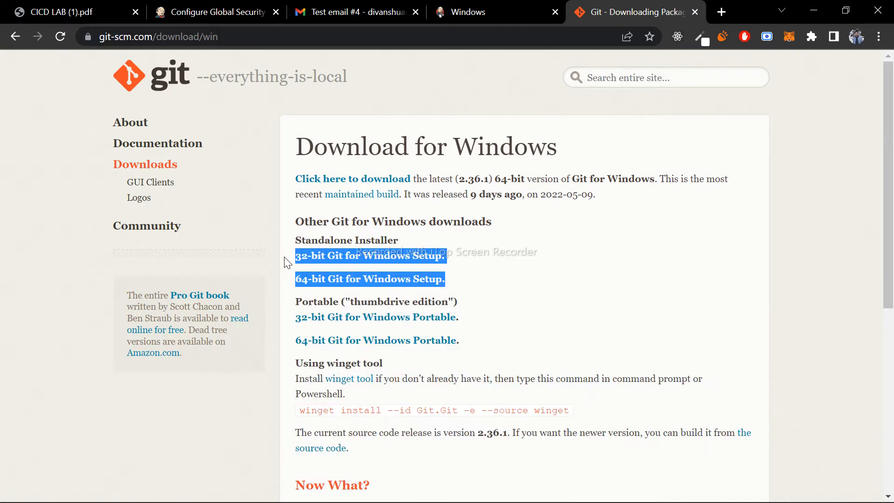
click(515, 261)
click(14, 41)
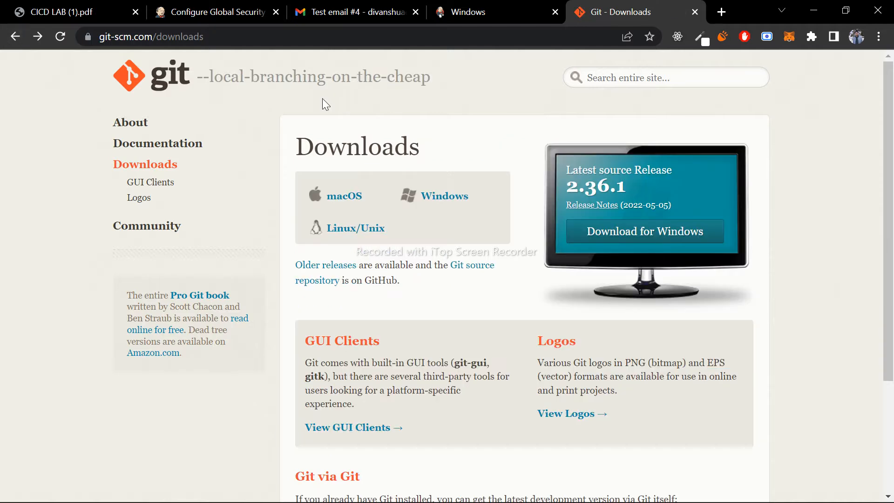
- Switch to Git Bash, check the installed Java version with "java -version", and clear the terminal
mouse_move(619, 482)
click(652, 488)
text(j)
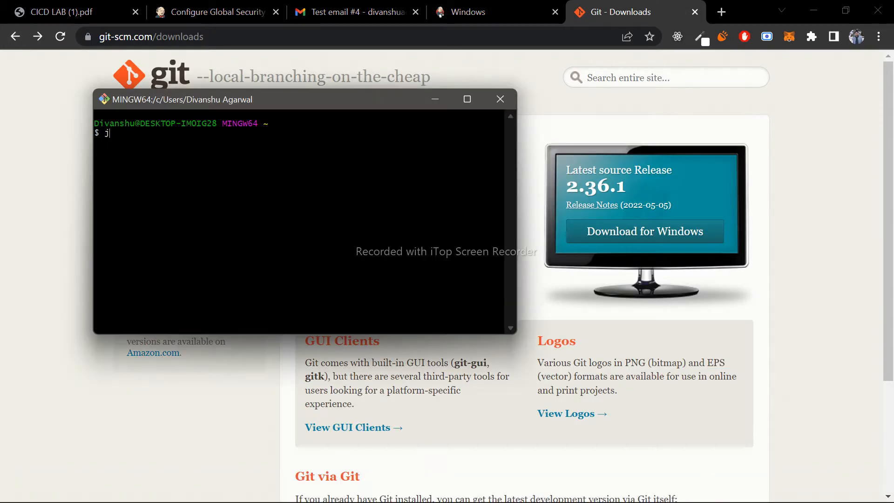
text(ava -version)
key(Return)
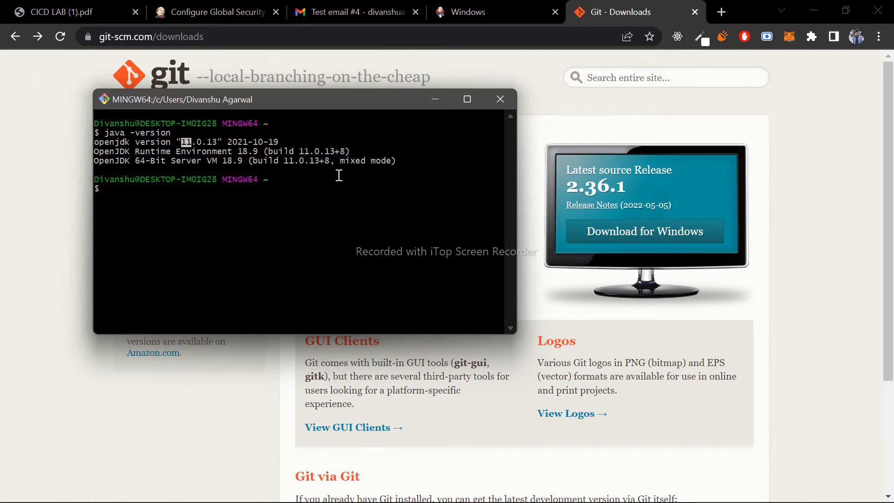
text(clear)
key(Return)
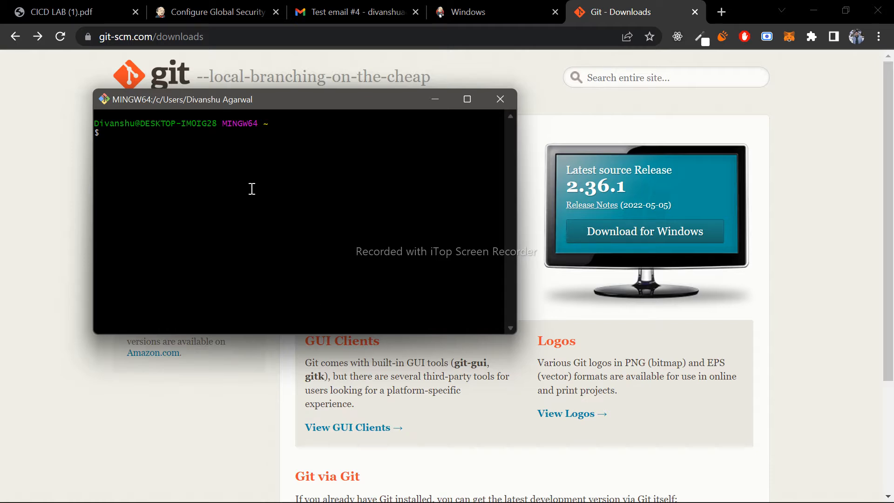
- Check the installed Maven version with "mvn -version" and highlight the Apache Maven version in the output
text(mvn -version)
key(Return)
drag(94, 142, 188, 142)
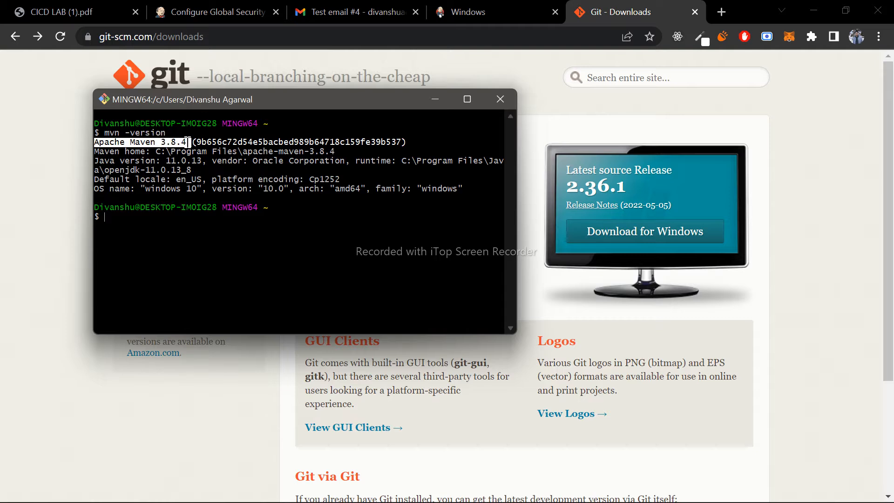
click(188, 142)
- Search Windows for "env" and open the Advanced System Properties dialog
key(super+s)
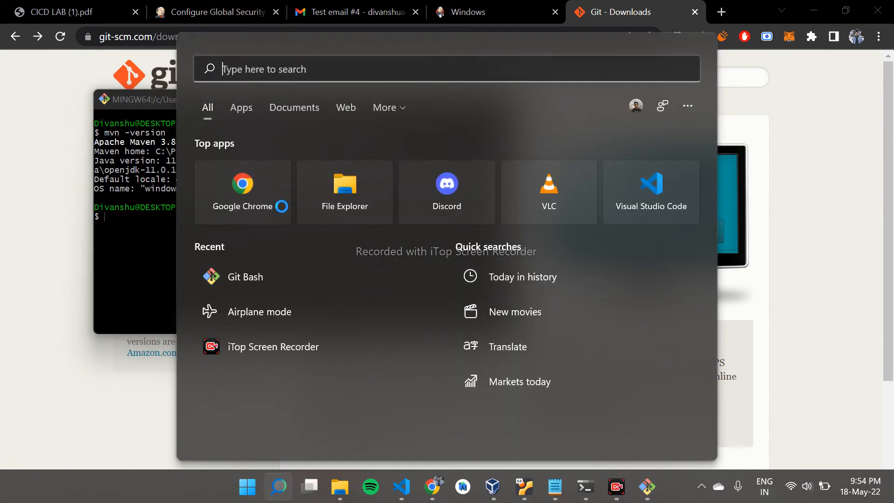
text(env)
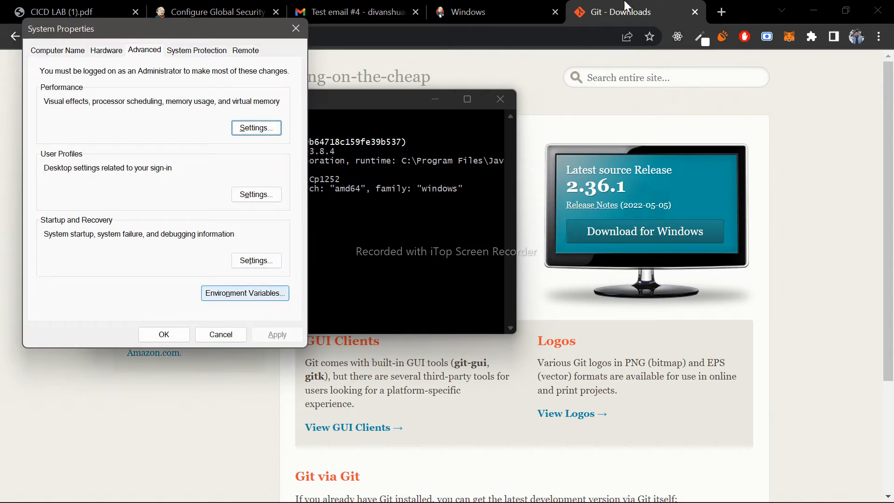
- Search the web for "maven download for windows" in a new Chrome tab and open the Download Apache Maven page
click(721, 12)
click(721, 12)
text(naven)
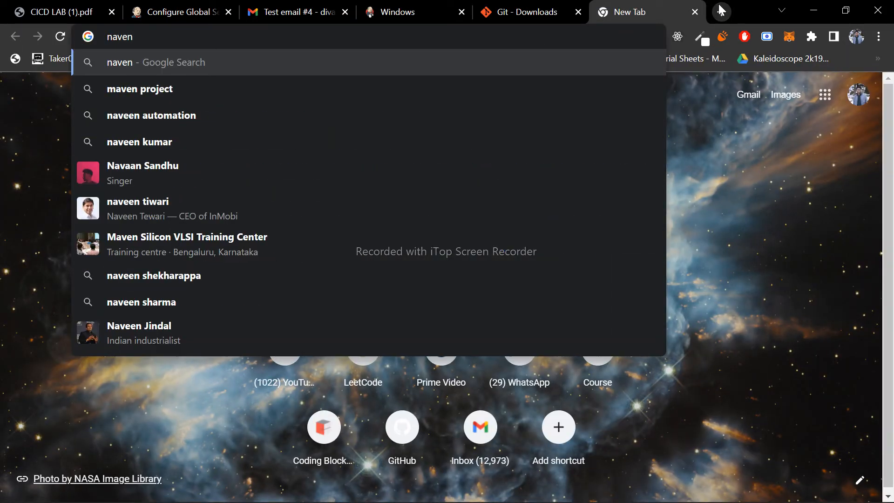
key(Down)
key(BackSpace)
key(BackSpace)
key(BackSpace)
key(BackSpace)
key(BackSpace)
key(BackSpace)
key(BackSpace)
text(down)
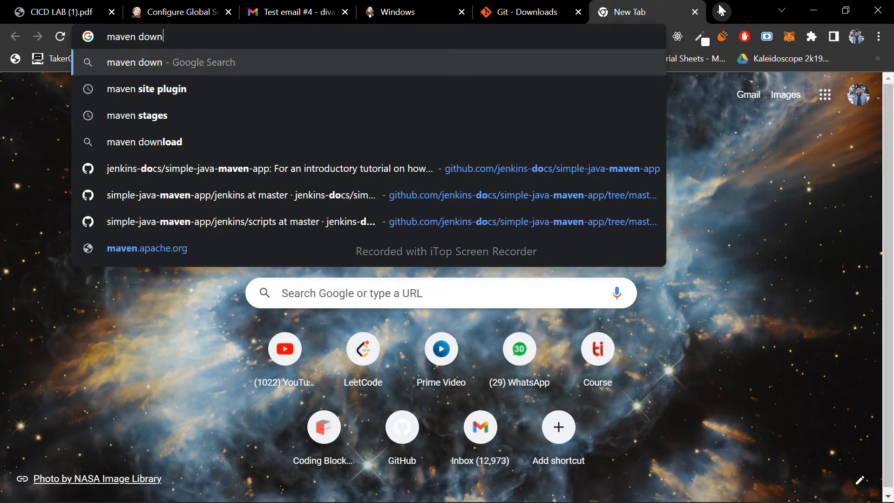
key(Down)
key(Down)
key(Return)
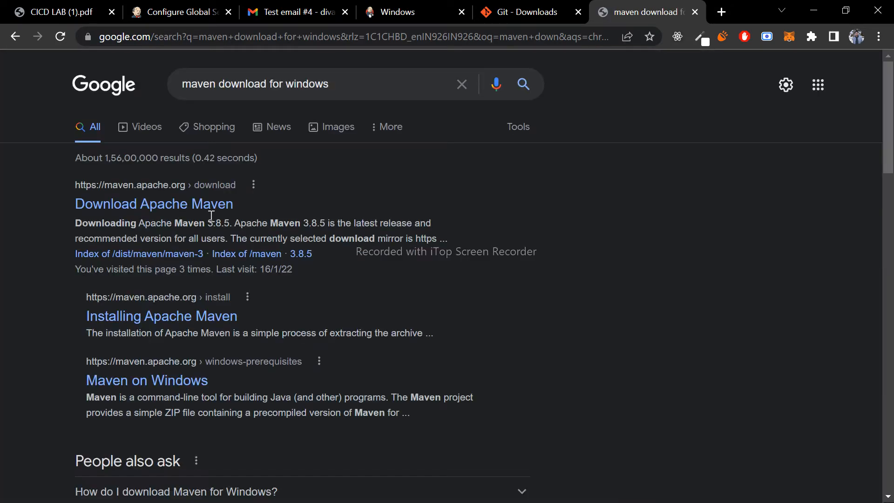
click(171, 208)
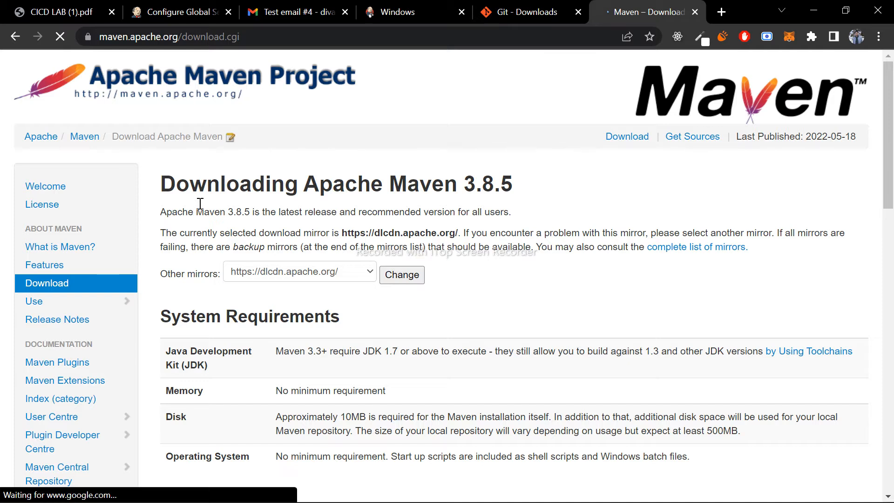
- Review the Maven system requirements and the table of binary and source archives on the download page
scroll(200, 204, down, 3)
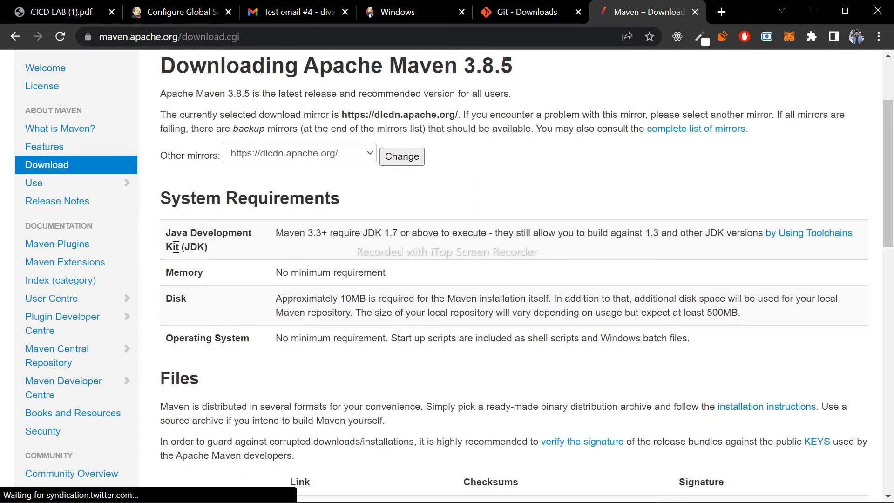
drag(166, 232, 551, 338)
drag(281, 230, 235, 269)
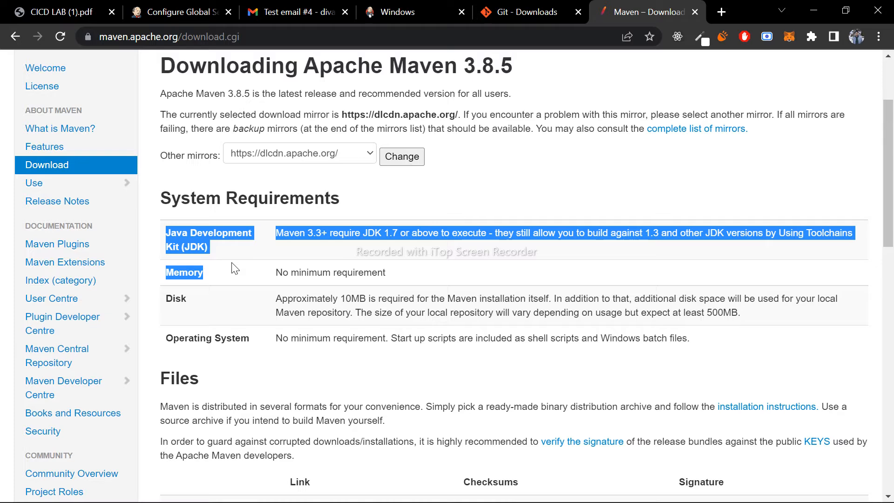
scroll(235, 269, down, 3)
scroll(233, 263, down, 2)
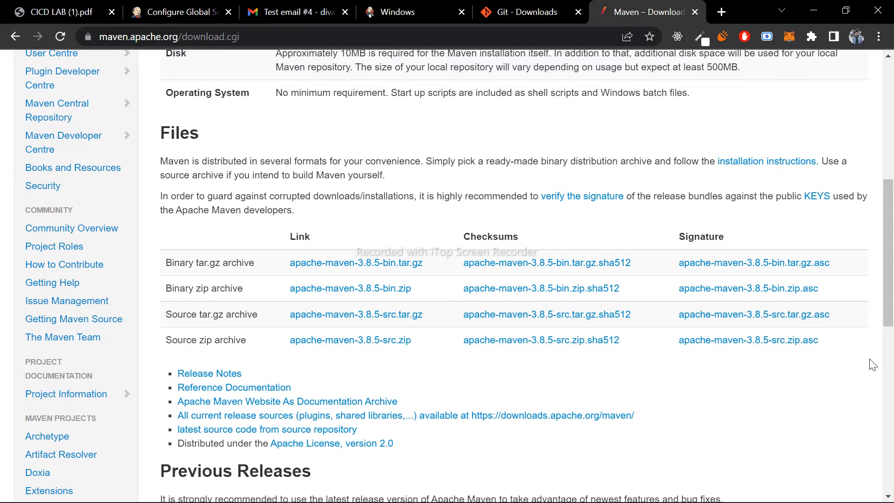
drag(871, 361, 116, 229)
click(224, 239)
scroll(220, 170, up, 7)
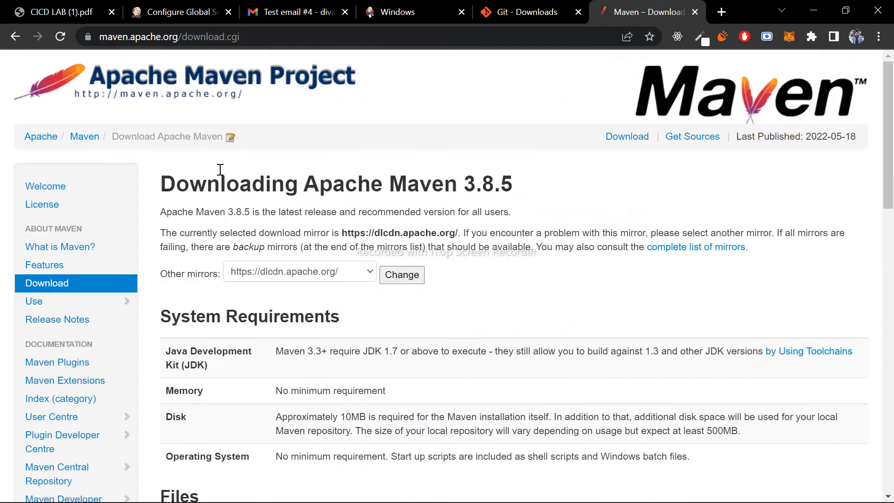
- Open Program Files on Local Disk (C:) in File Explorer and look through the folders starting with M for Maven
click(323, 484)
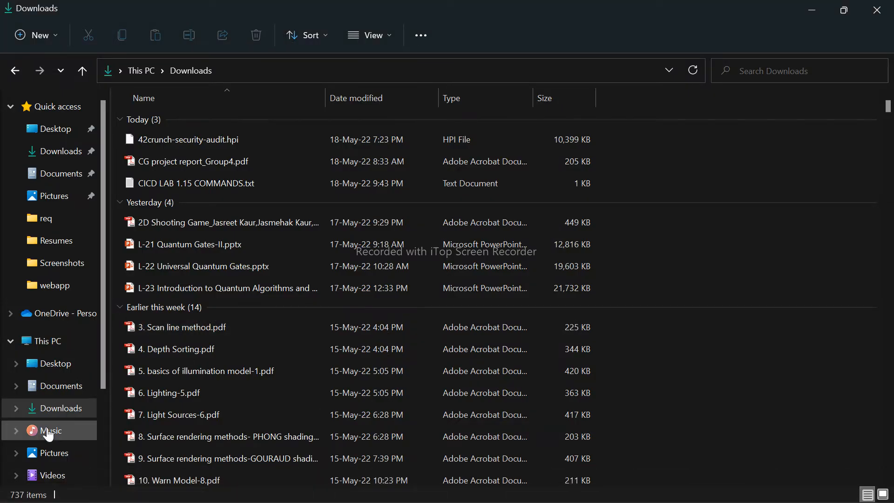
scroll(49, 434, down, 2)
click(65, 380)
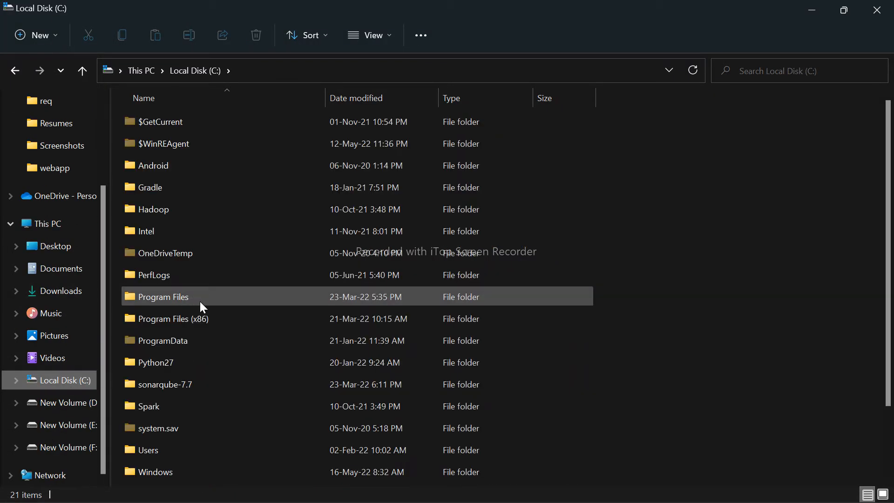
double_click(201, 304)
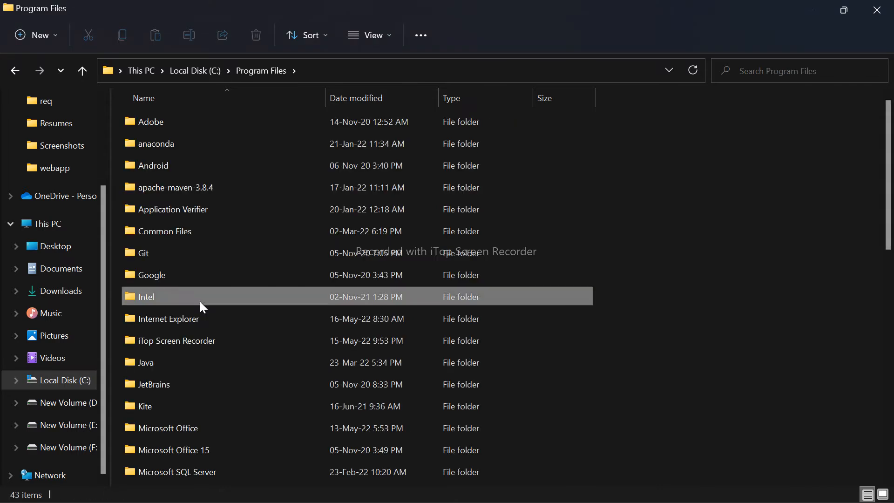
key(m)
key(m)
key(m)
key(m)
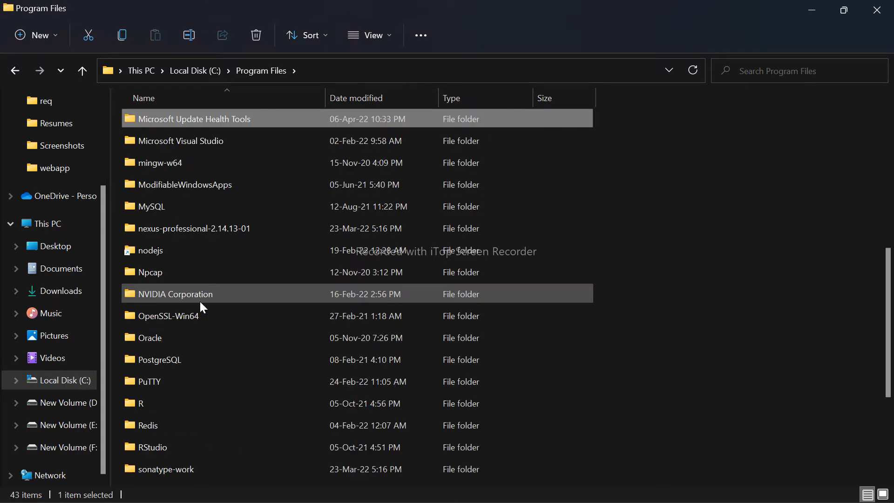
key(m)
key(m)
key(m)
key(m)
- Check the Program Files (x86) folder for Maven and return to the root of Local Disk (C:)
key(alt+Up)
key(Down)
key(Return)
click(200, 301)
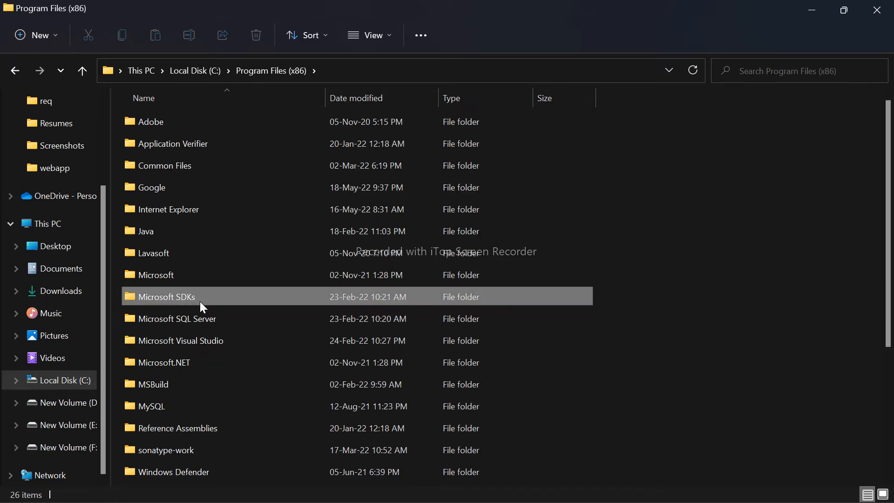
key(alt+Left)
key(alt+Left)
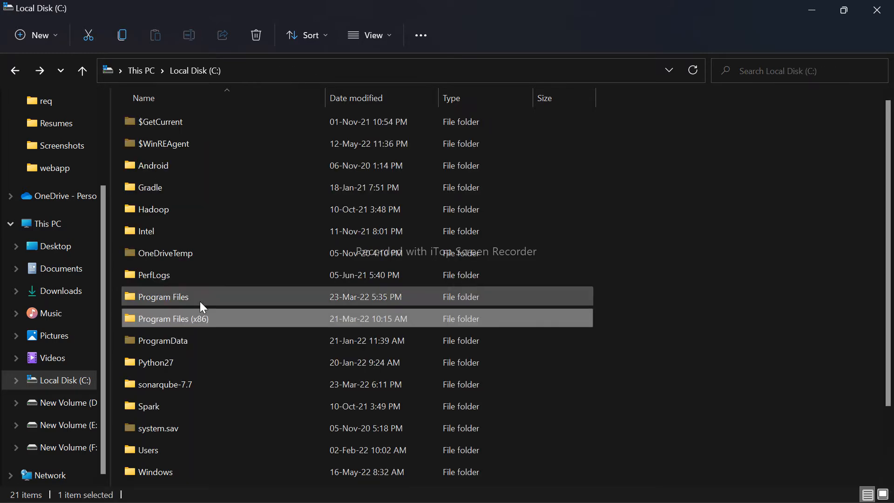
- Switch to System Properties and open the Environment Variables dialog
key(alt+Tab)
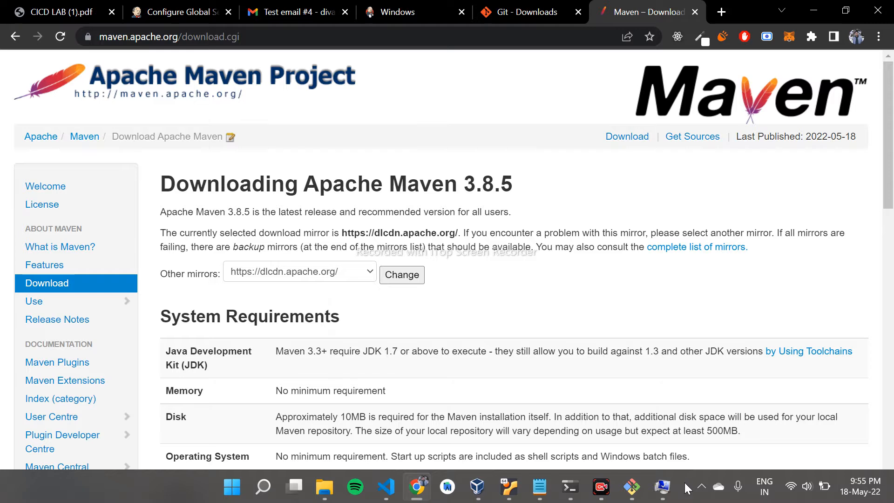
click(663, 487)
click(248, 298)
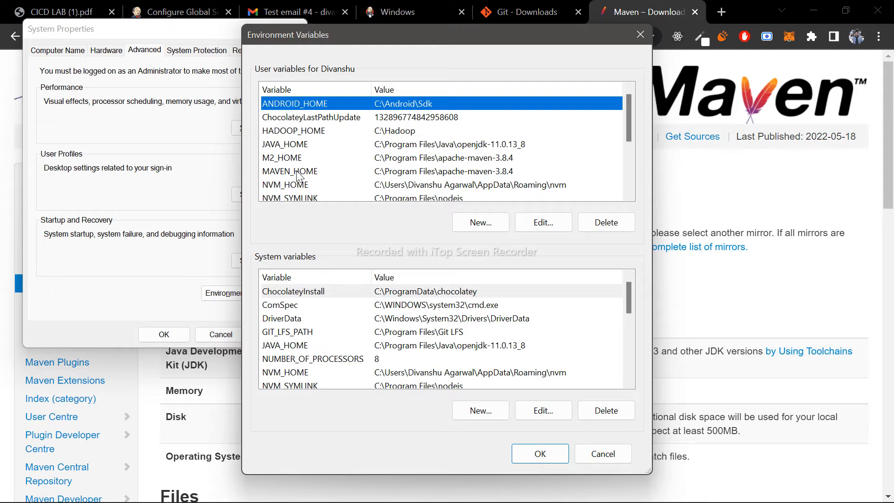
- Review the entries of the system Path variable for Maven, then close the environment variable and System Properties dialogs
scroll(296, 303, down, 5)
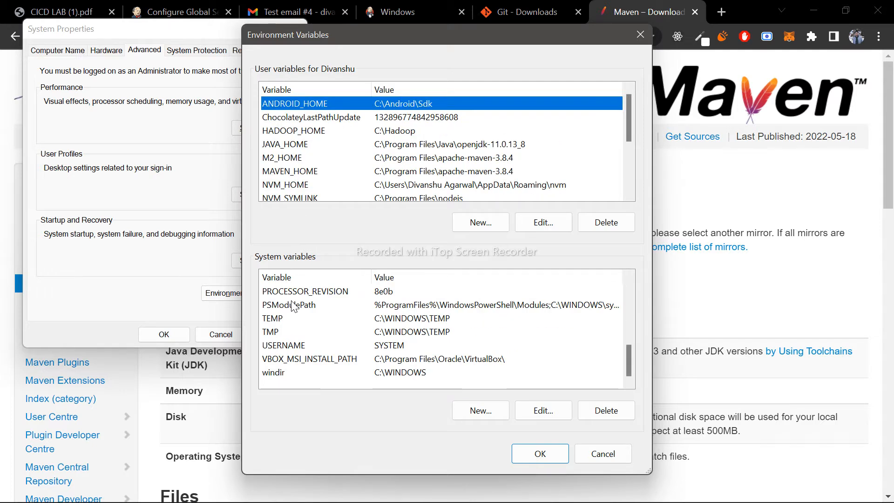
scroll(277, 332, up, 3)
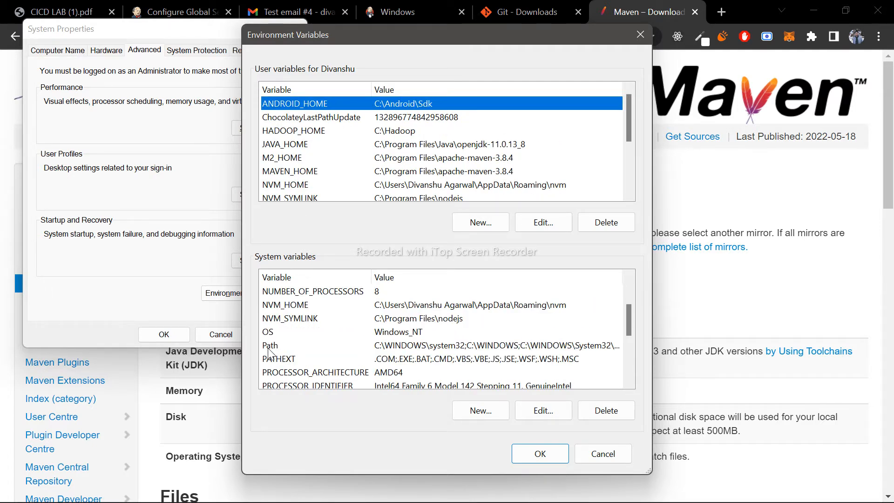
double_click(268, 345)
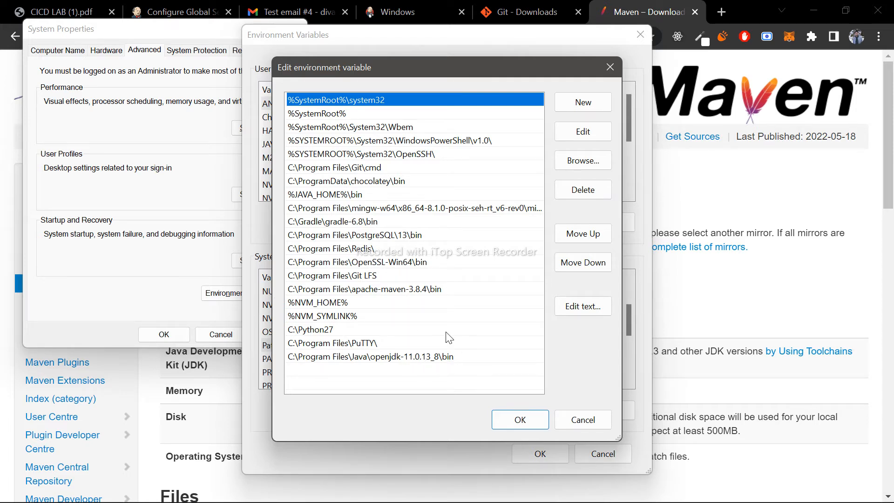
click(520, 420)
click(540, 454)
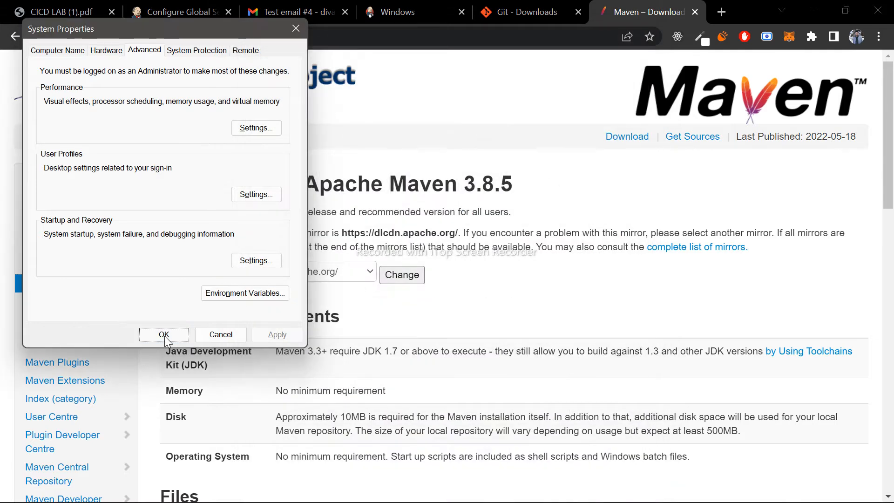
click(164, 335)
- Close the Maven and Git download pages in the browser and switch to File Explorer at Local Disk (C:)
key(ctrl+w)
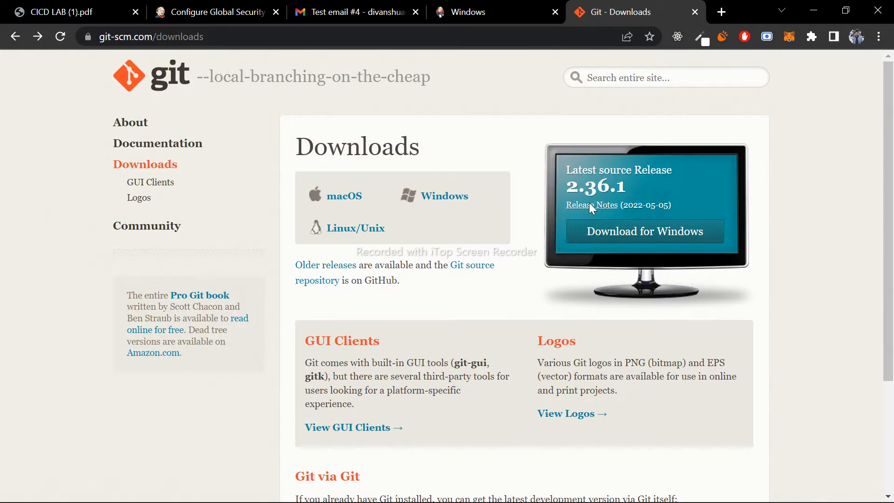
key(ctrl+w)
key(alt+Tab)
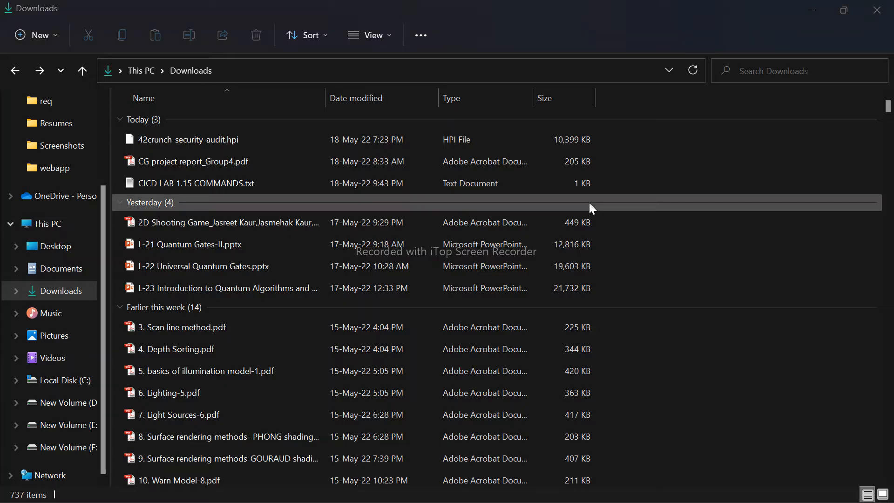
key(alt+Tab)
key(alt+Tab)
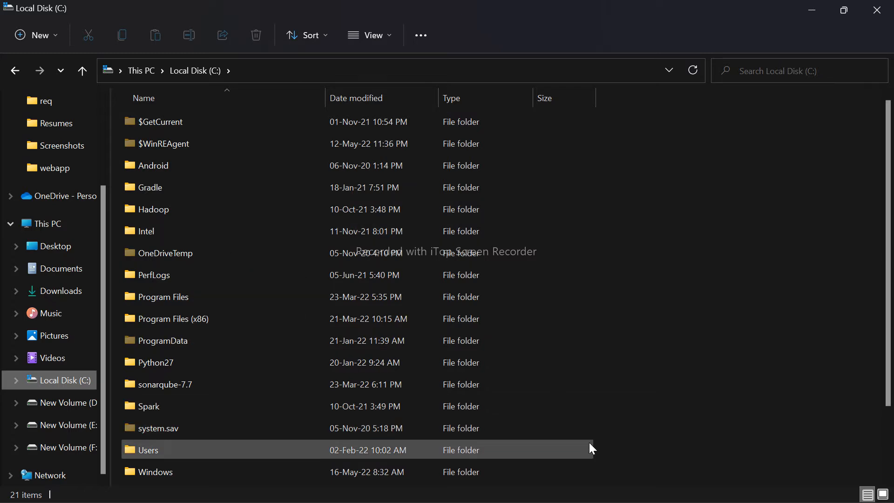
- Open the Jenkins workspace folder inside .jenkins in the user's profile folder and look over its project folders
drag(603, 468, 180, 120)
click(672, 304)
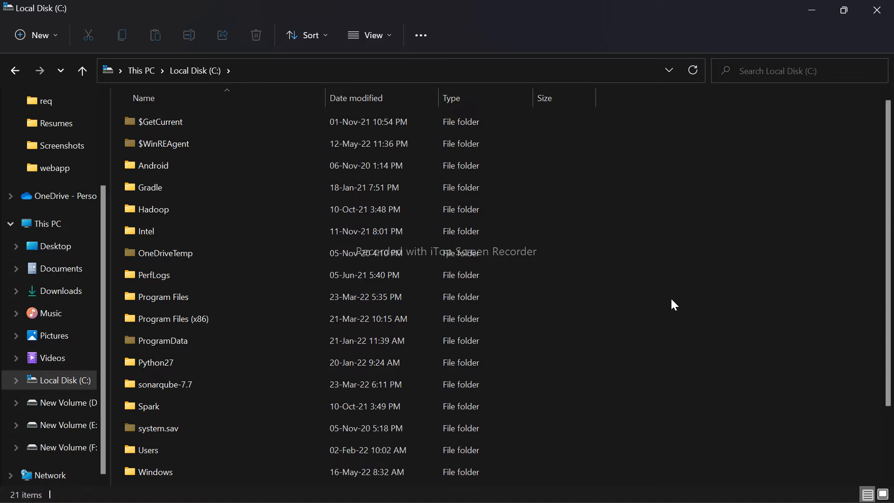
scroll(283, 300, down, 2)
scroll(283, 299, up, 2)
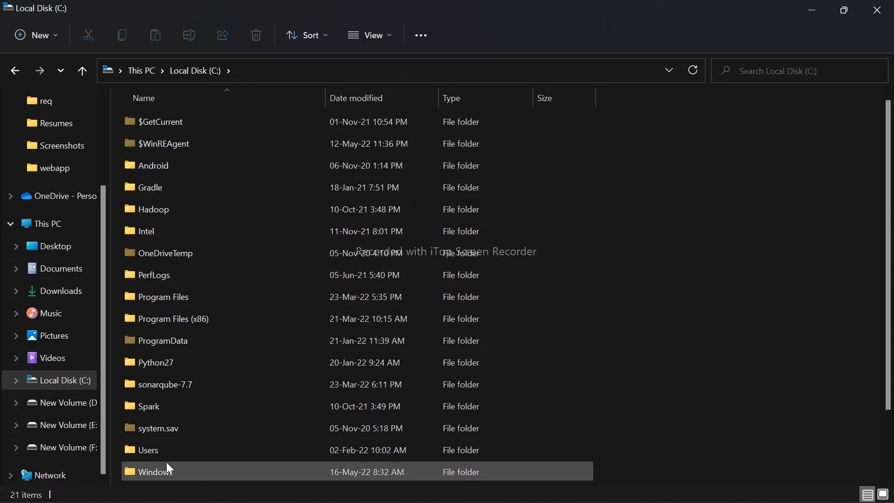
double_click(149, 455)
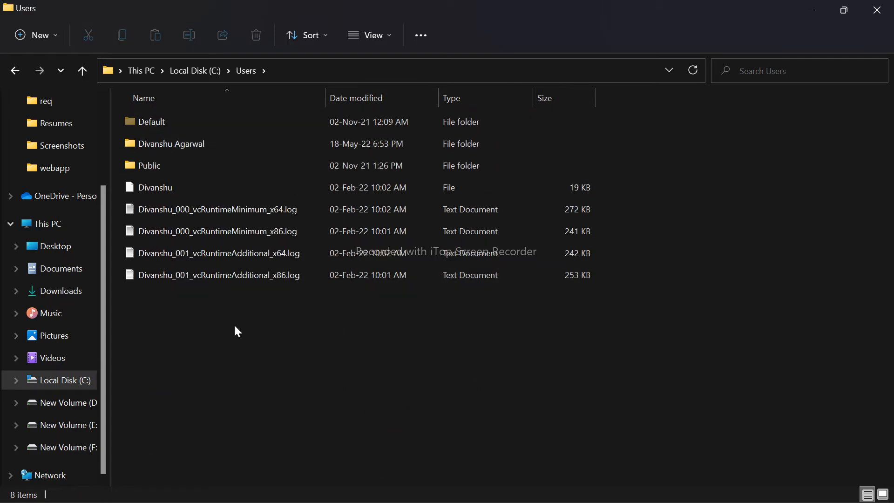
click(171, 147)
double_click(172, 147)
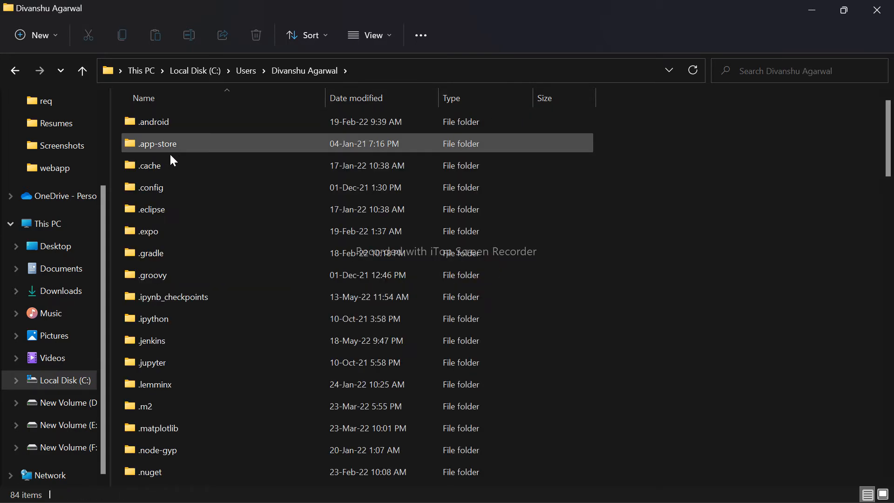
double_click(175, 333)
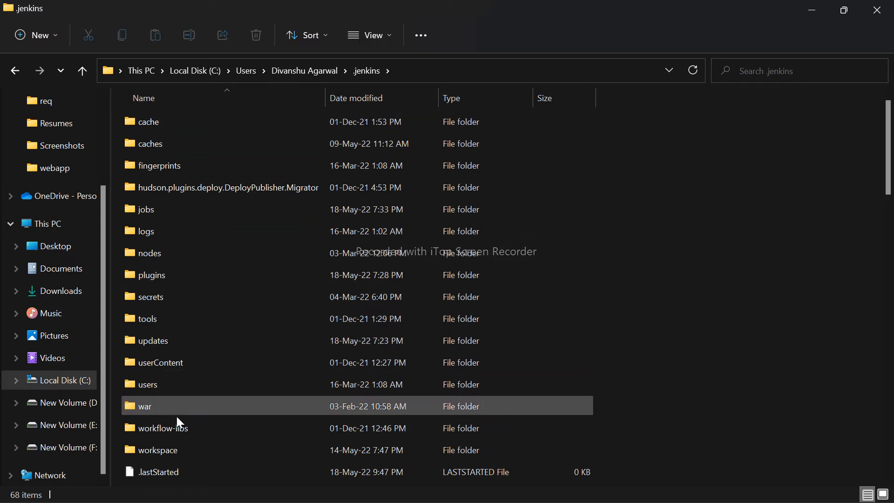
double_click(190, 448)
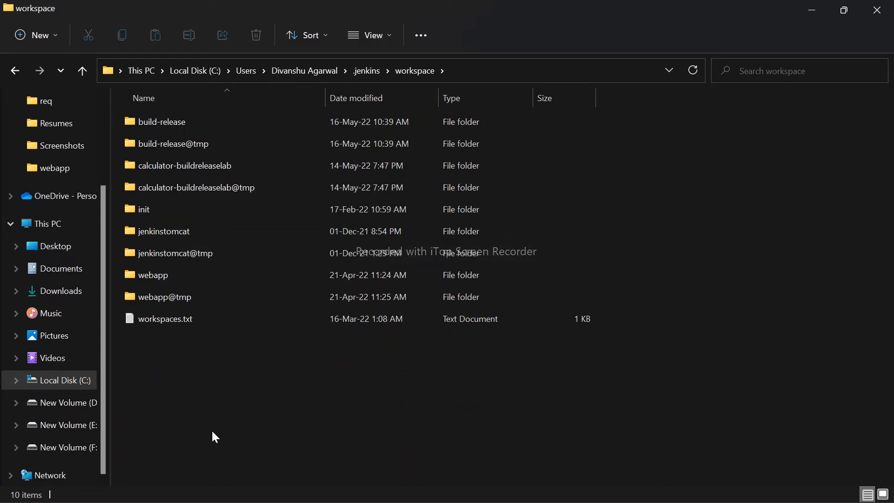
drag(215, 436, 162, 111)
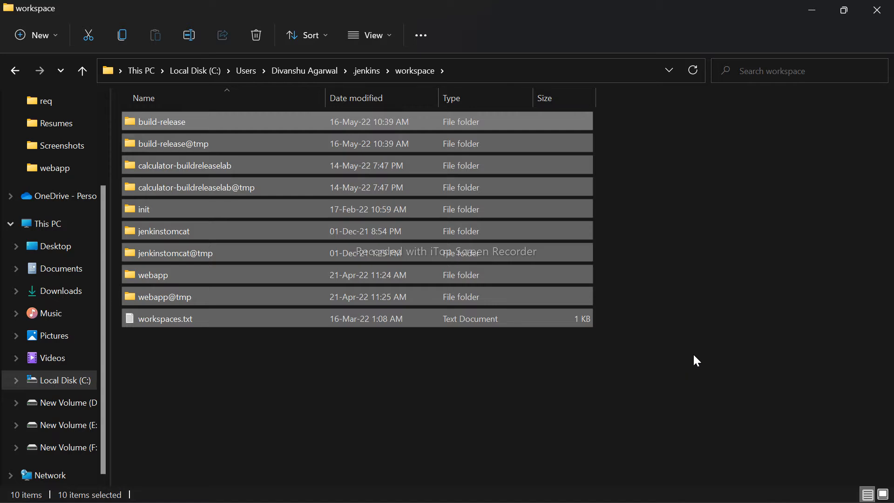
click(693, 353)
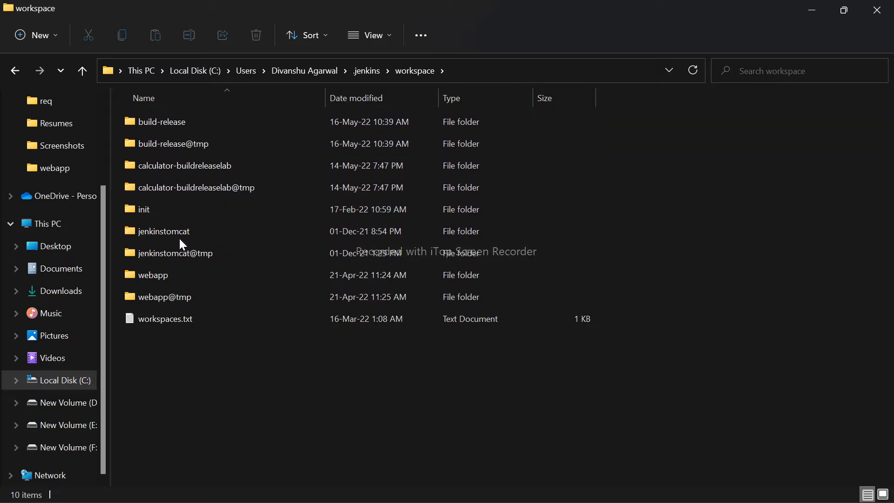
- Open the Jenkinsfile from the webapp folder in Visual Studio Code and shrink the terminal to enlarge the editor
double_click(167, 269)
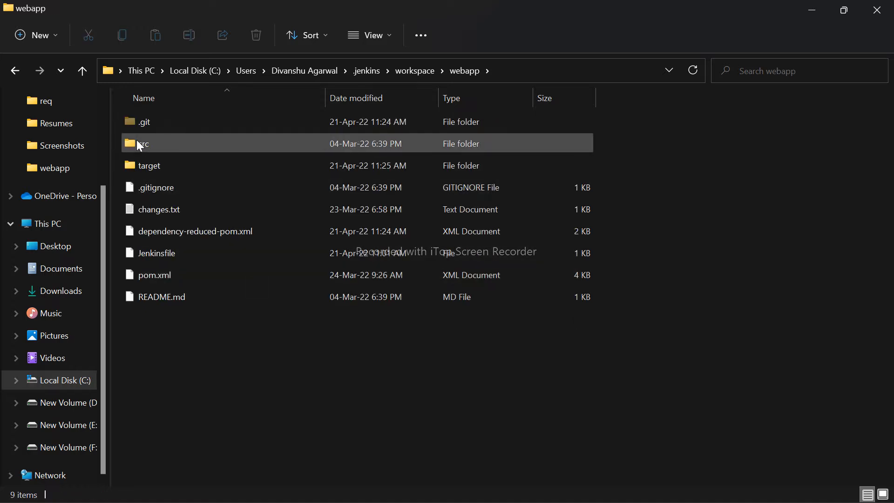
drag(256, 350, 144, 74)
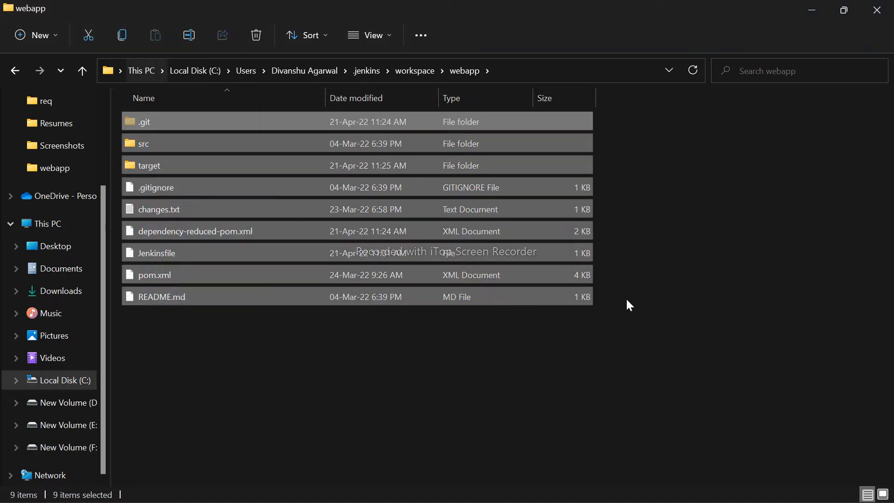
click(629, 305)
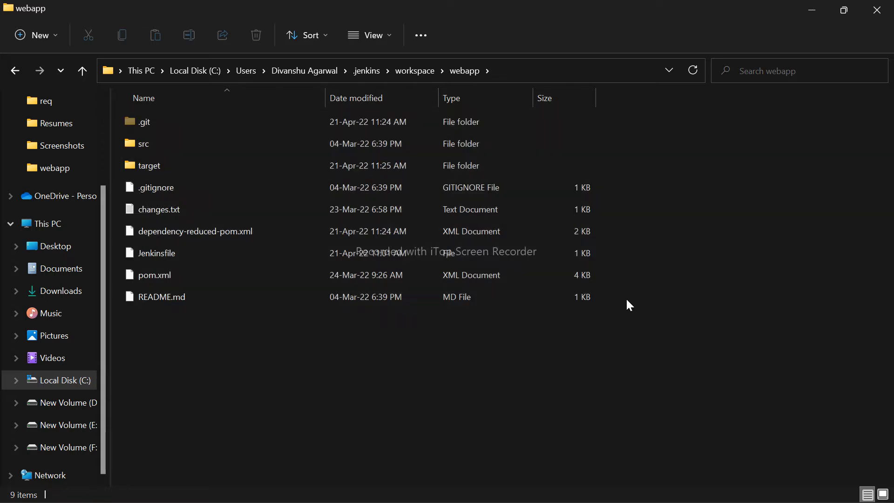
double_click(176, 255)
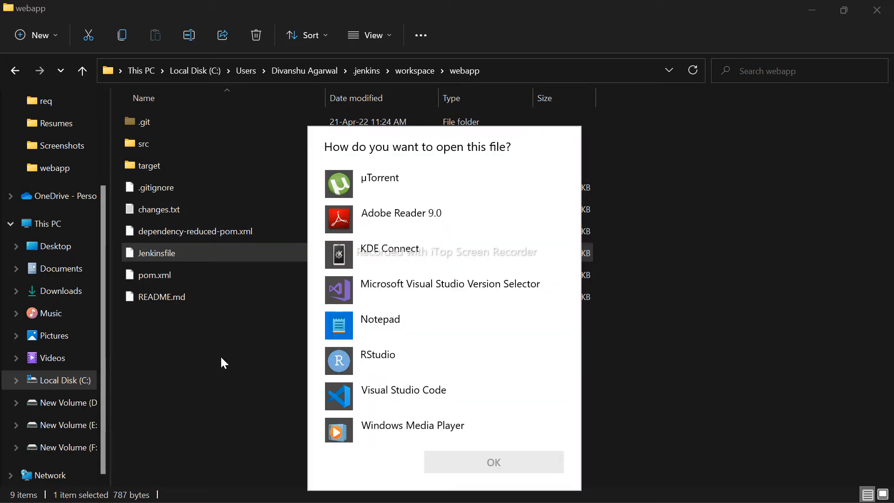
click(431, 406)
click(473, 462)
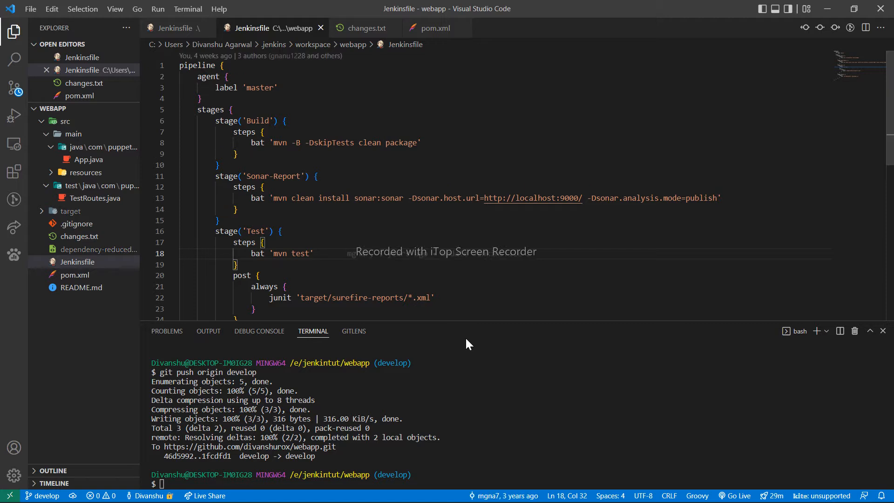
drag(466, 321, 464, 373)
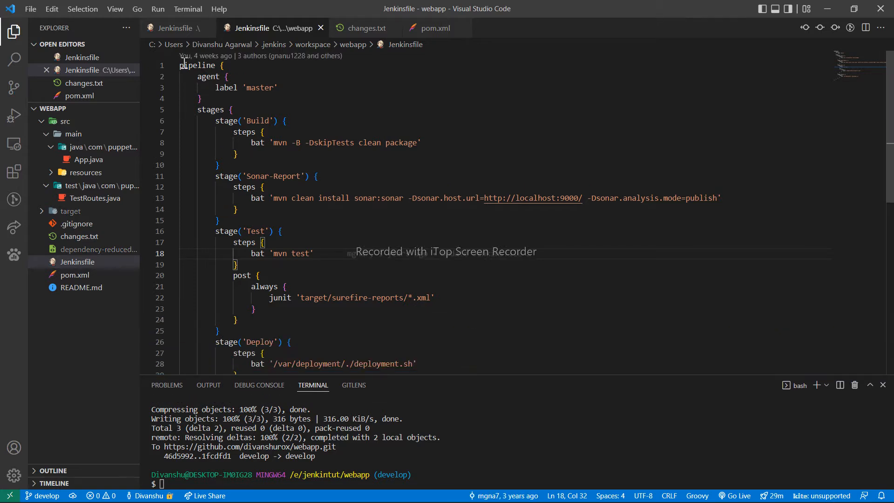
- Examine the opening pipeline line and the agent block with its label in the Jenkinsfile
drag(180, 66, 230, 71)
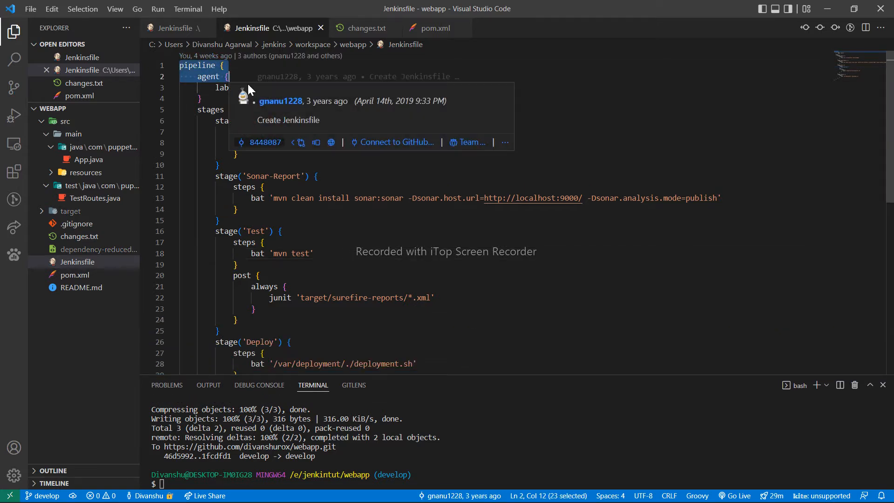
drag(202, 99, 199, 77)
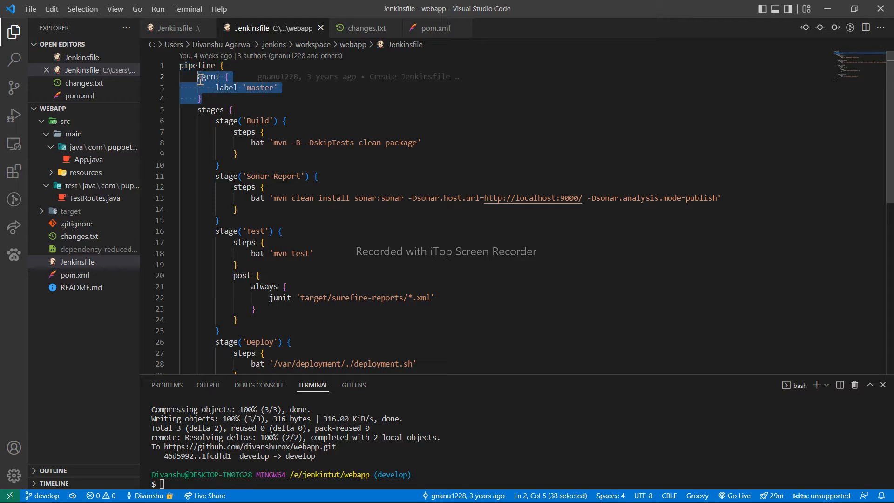
click(221, 102)
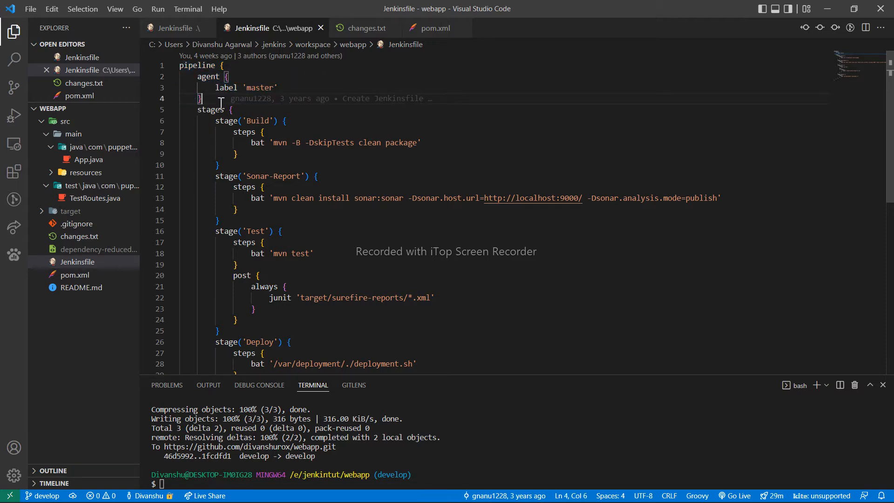
drag(222, 102, 198, 79)
click(228, 102)
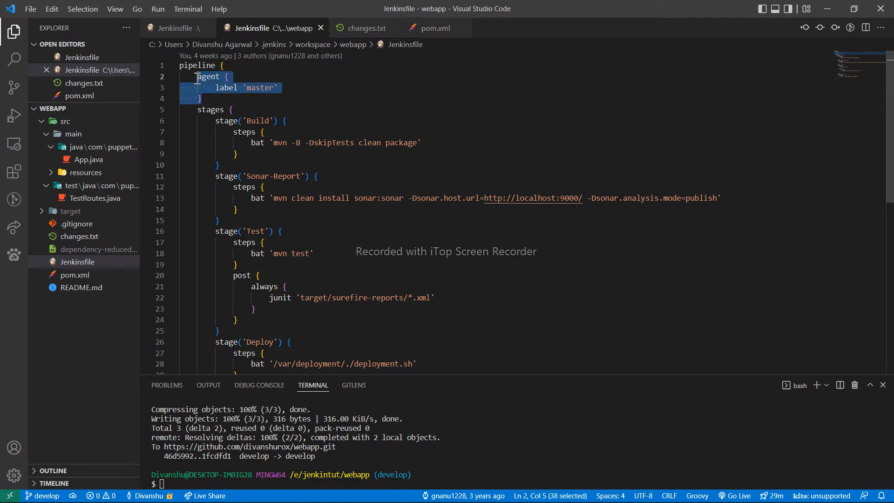
click(313, 88)
mouse_move(289, 84)
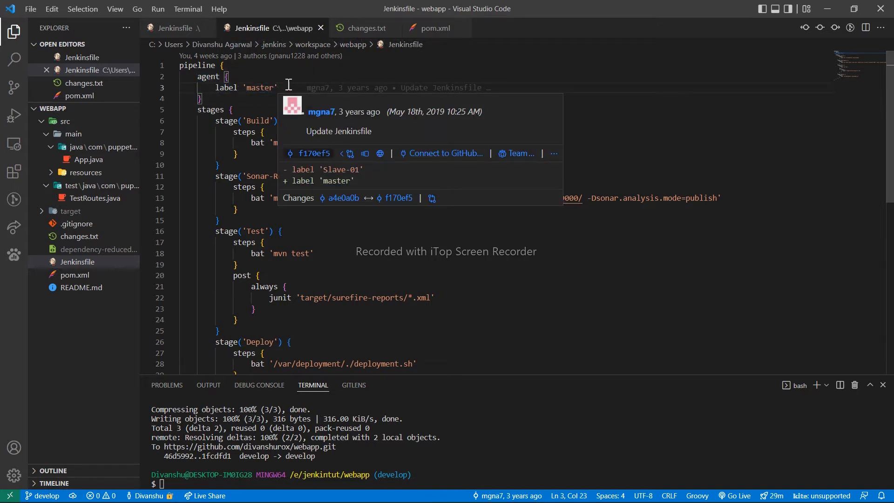
drag(230, 98, 196, 78)
click(242, 100)
- Examine the Build and Test stages of the Jenkinsfile, including the post block that collects the JUnit reports
scroll(232, 96, down, 1)
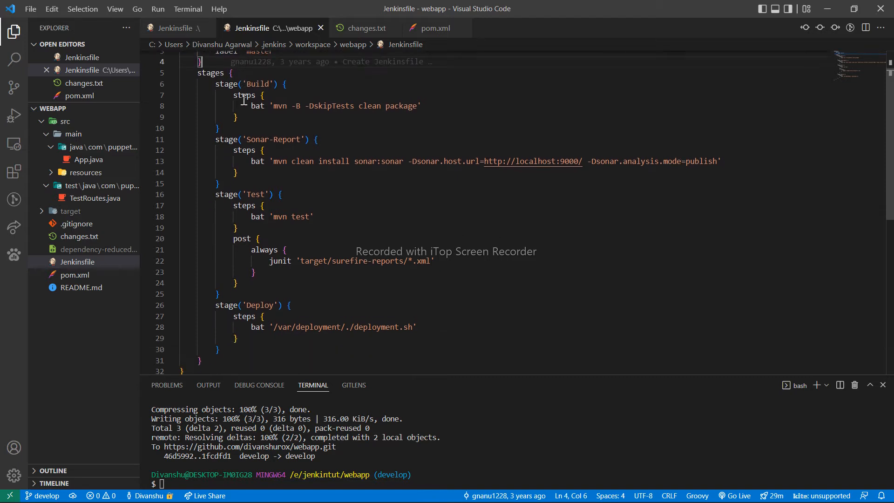
click(228, 350)
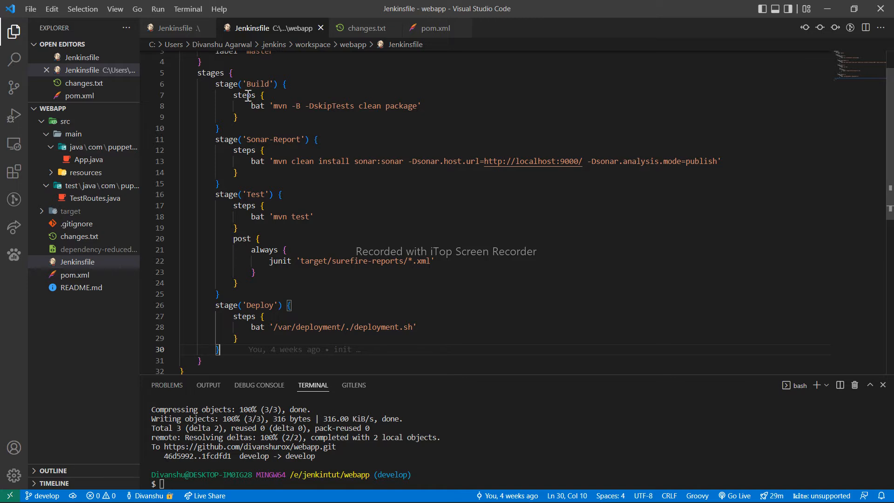
drag(216, 84, 220, 129)
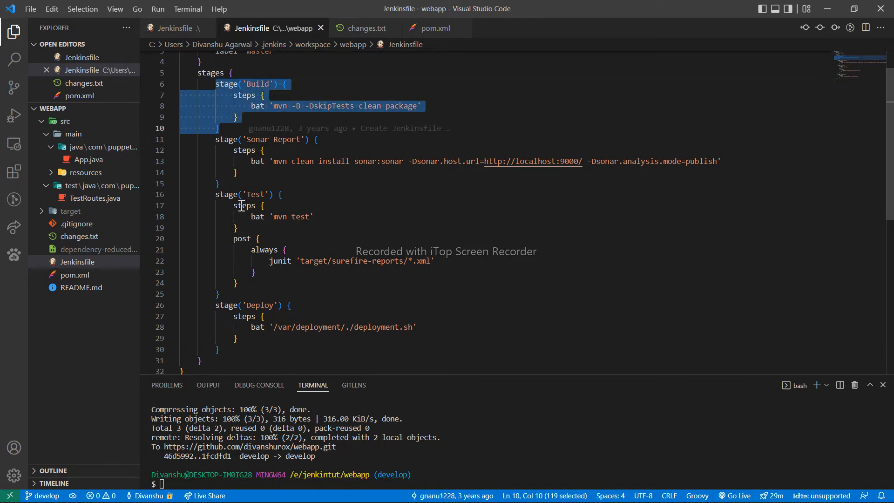
drag(215, 194, 219, 294)
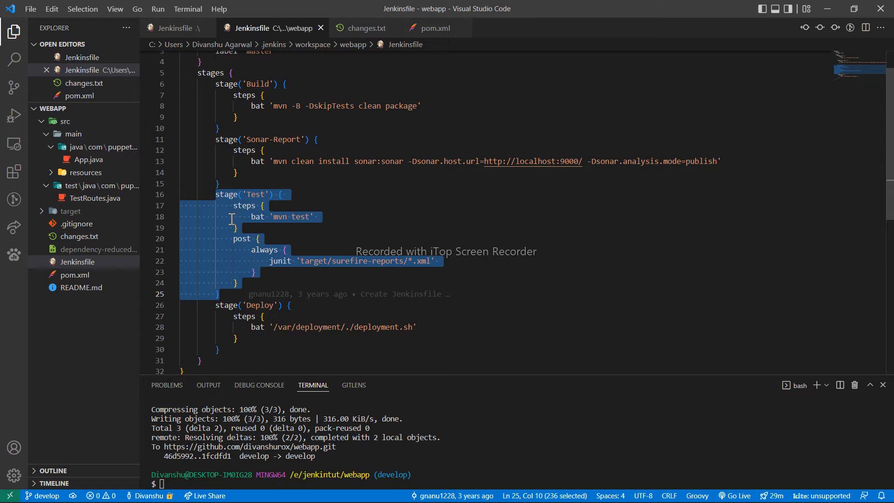
click(261, 238)
drag(234, 205, 240, 284)
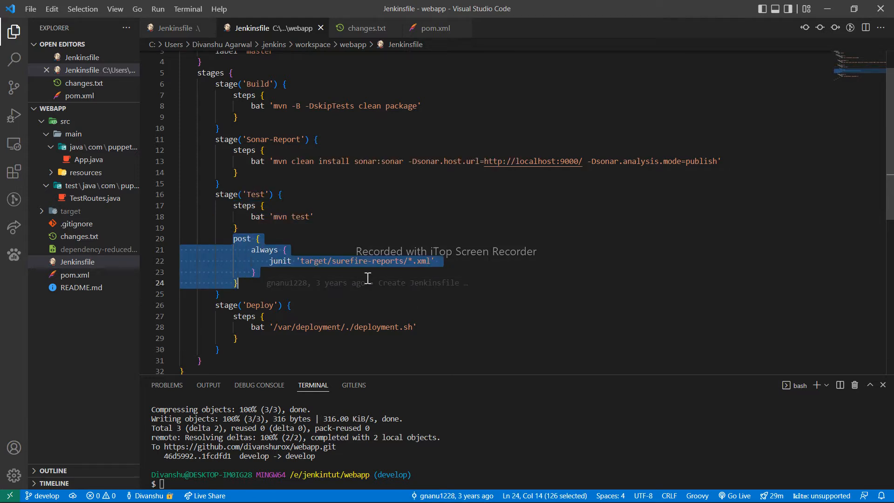
click(275, 270)
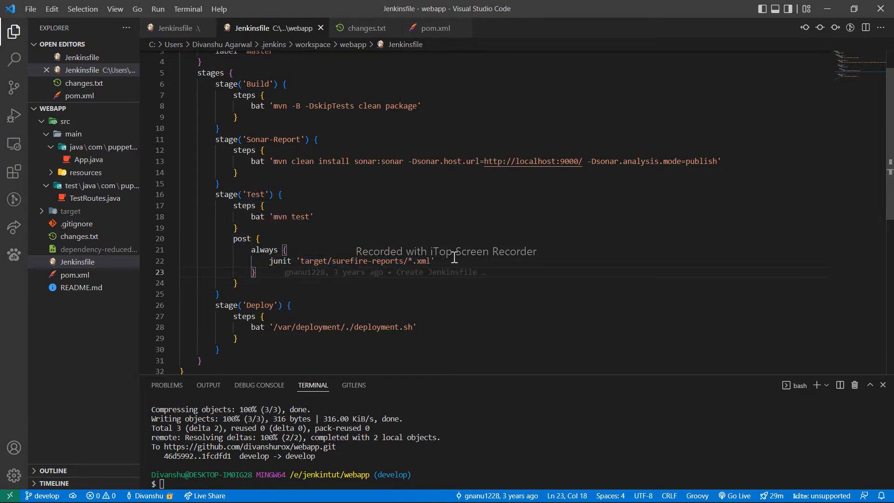
- Minimize Visual Studio Code and return to the Jenkins workspace folder in File Explorer
scroll(454, 257, up, 2)
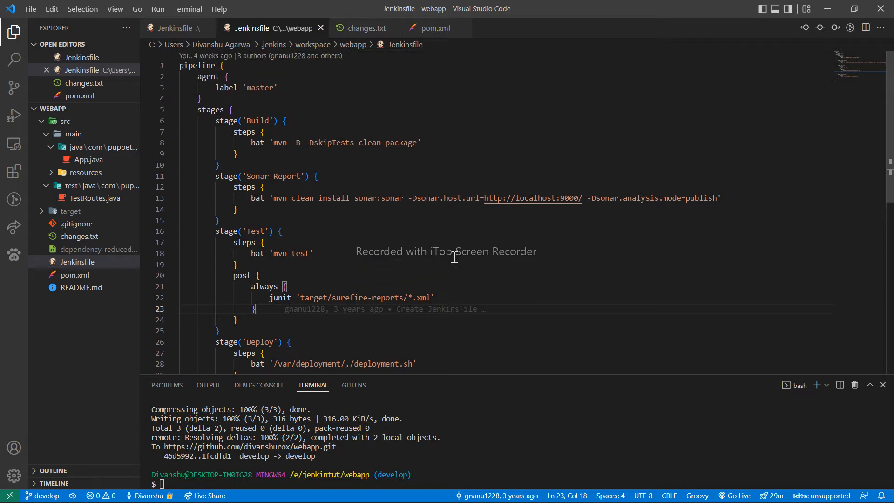
click(827, 9)
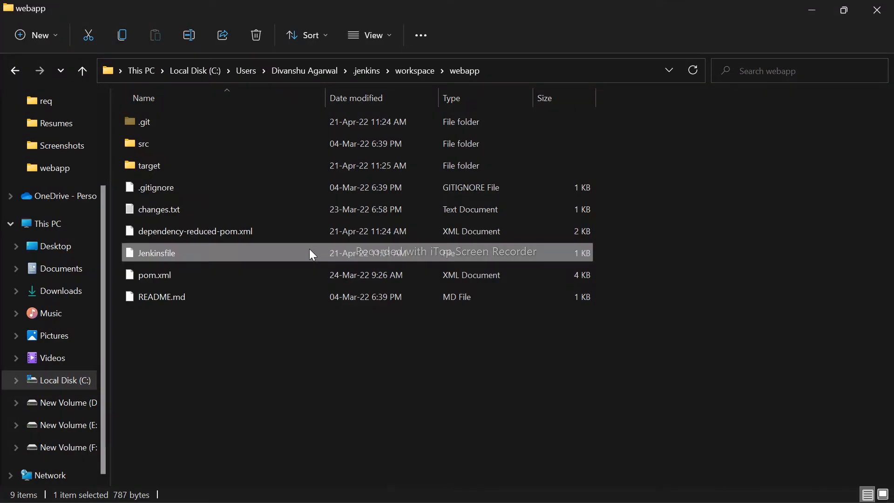
key(alt+Up)
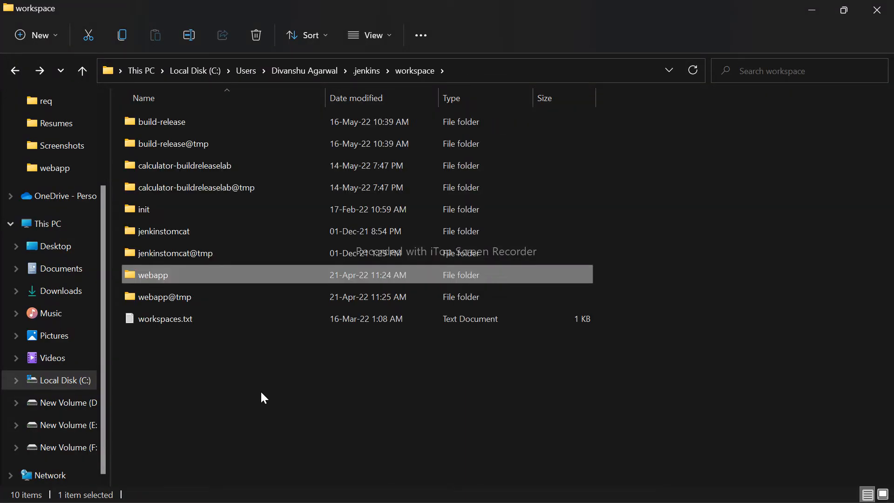
- Go up to the .jenkins folder and examine its cache and caches subfolders in the listing
key(alt+Up)
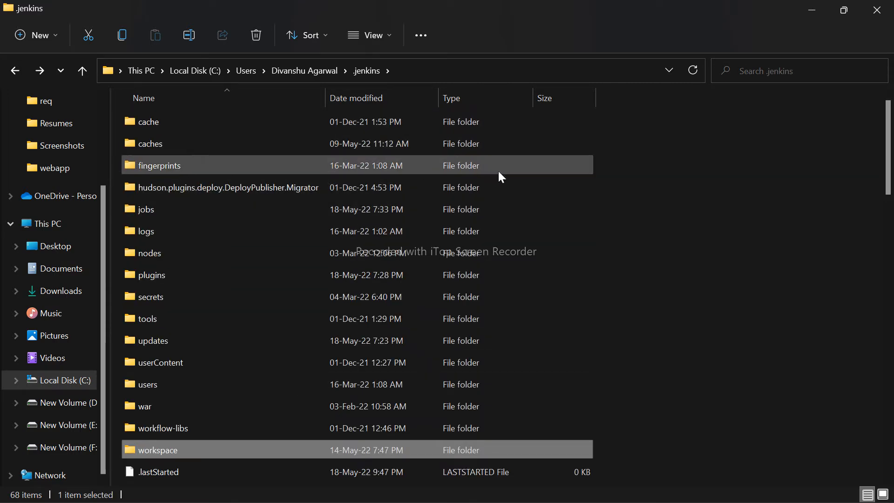
drag(601, 138, 216, 118)
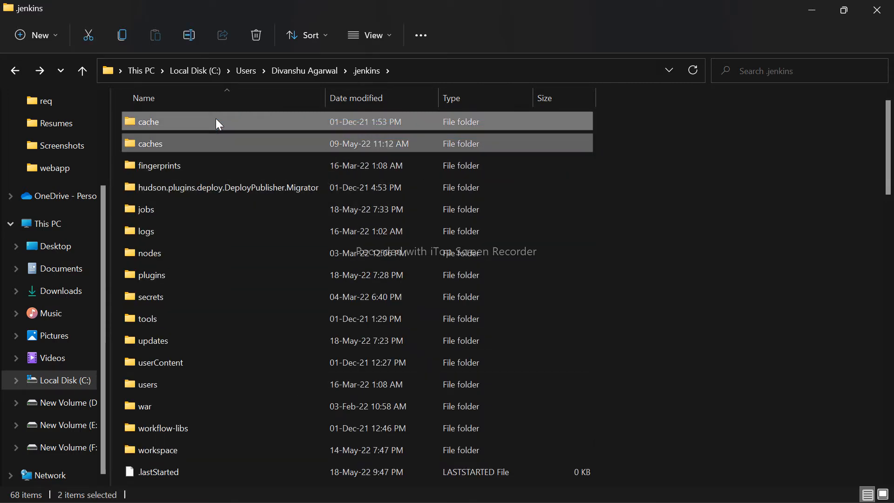
click(625, 183)
drag(115, 116, 615, 147)
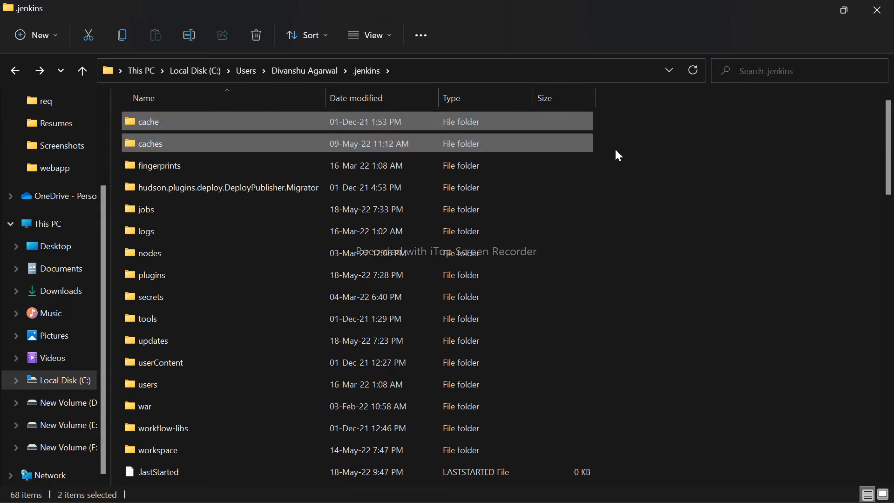
click(615, 151)
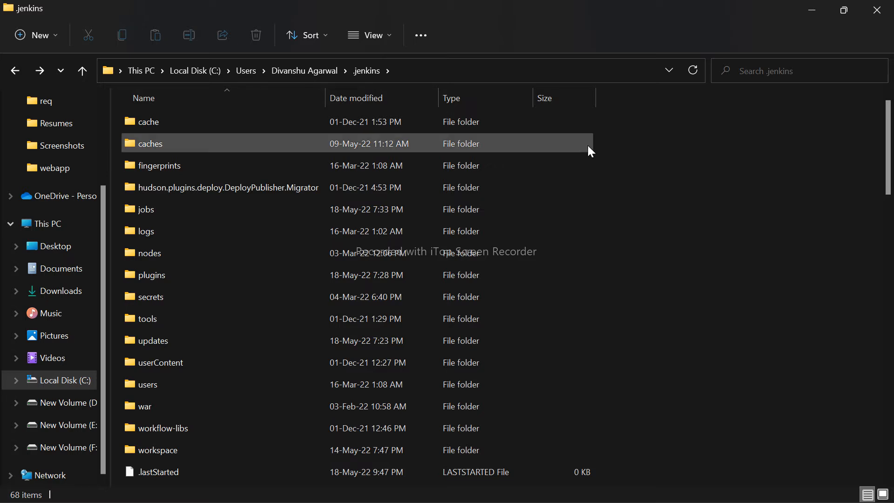
click(588, 146)
click(619, 144)
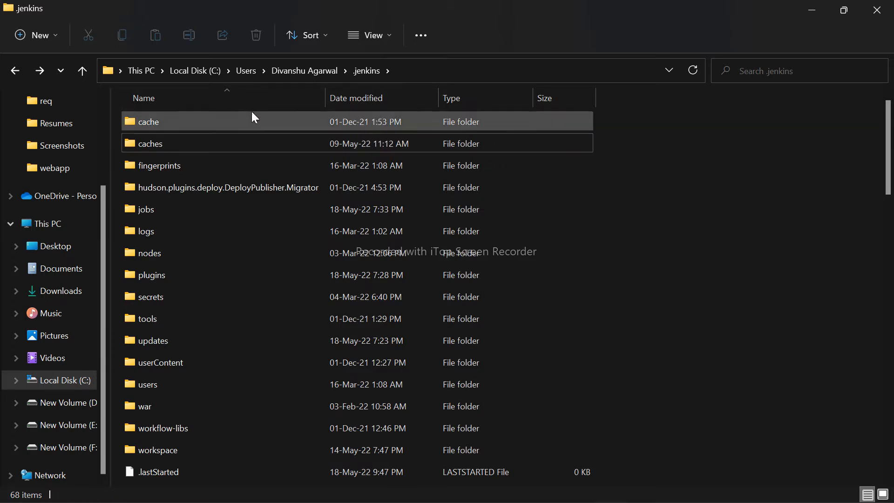
- Open the initialAdminPassword file from the secrets folder of .jenkins in Notepad
scroll(224, 235, down, 1)
double_click(169, 255)
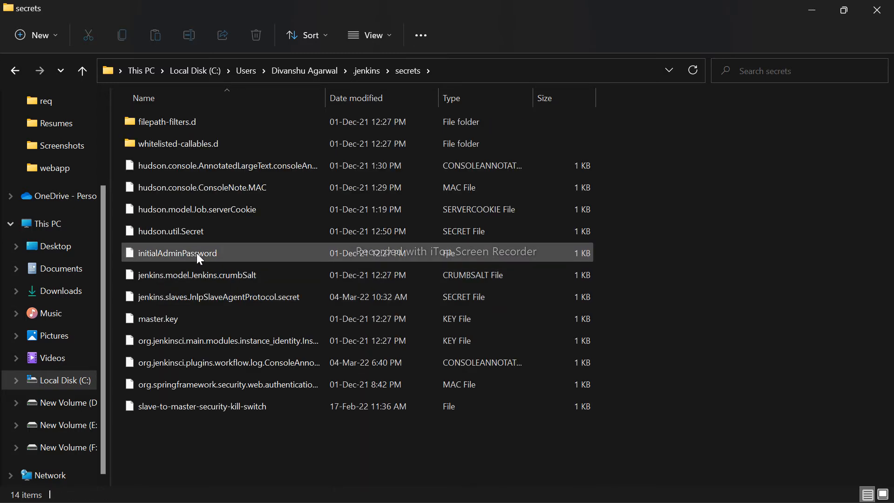
double_click(197, 253)
click(409, 318)
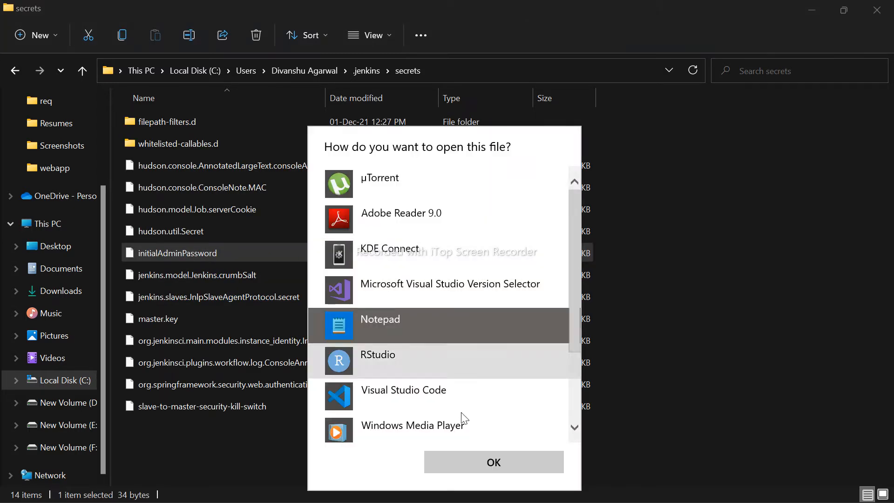
click(470, 461)
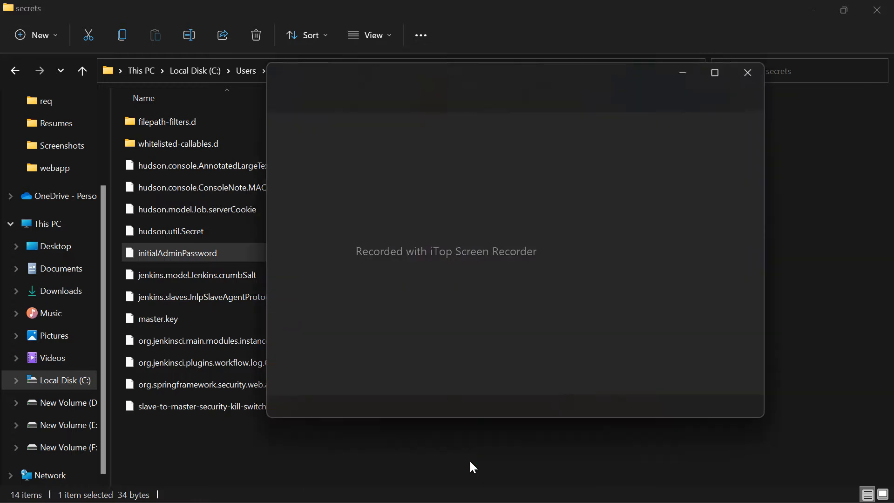
- Examine the initial admin password in the file, close Notepad and return to the .jenkins folder
drag(463, 131, 279, 139)
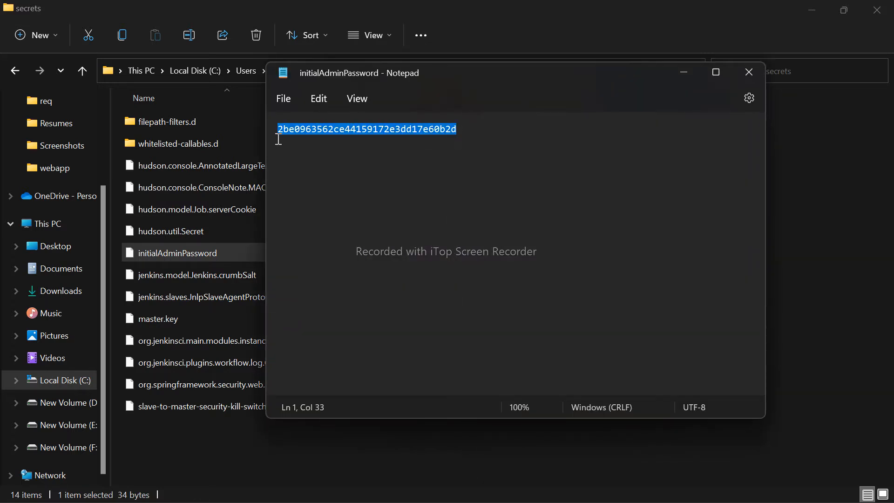
click(474, 128)
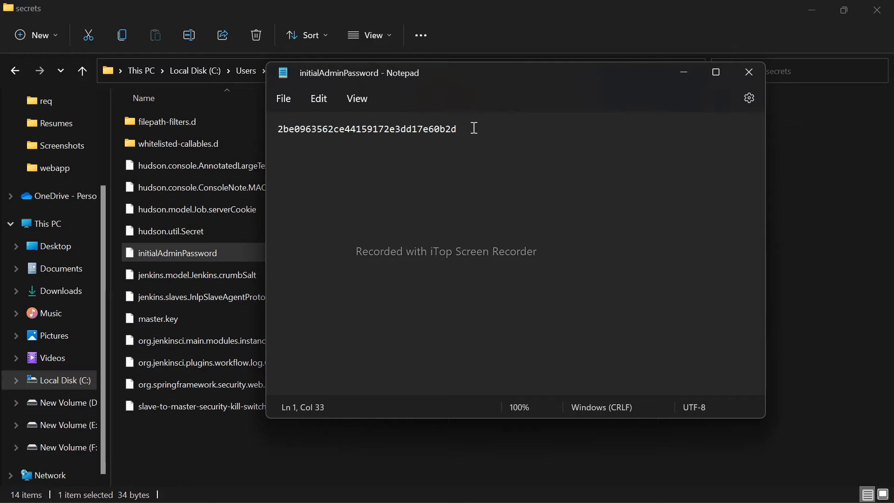
drag(475, 137, 273, 150)
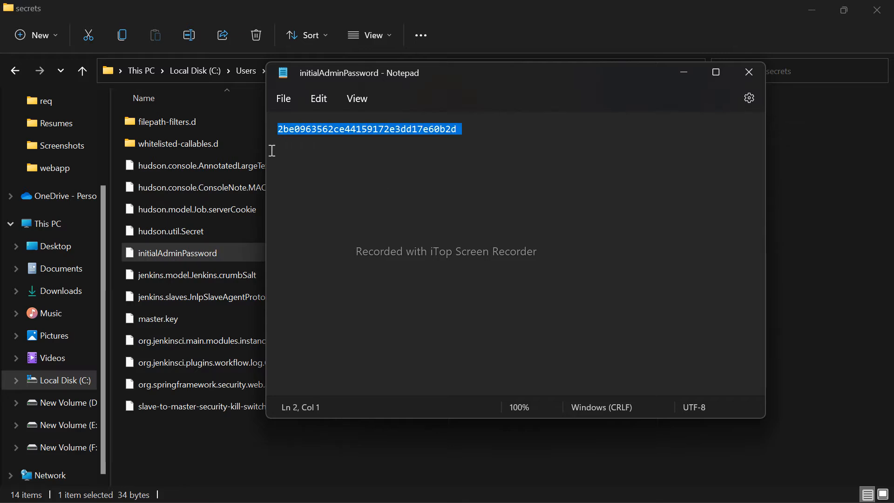
click(748, 74)
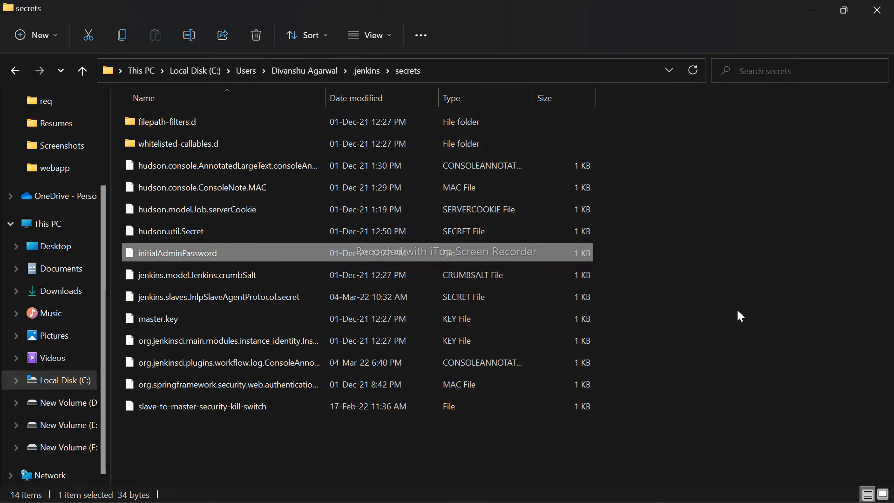
key(alt+Up)
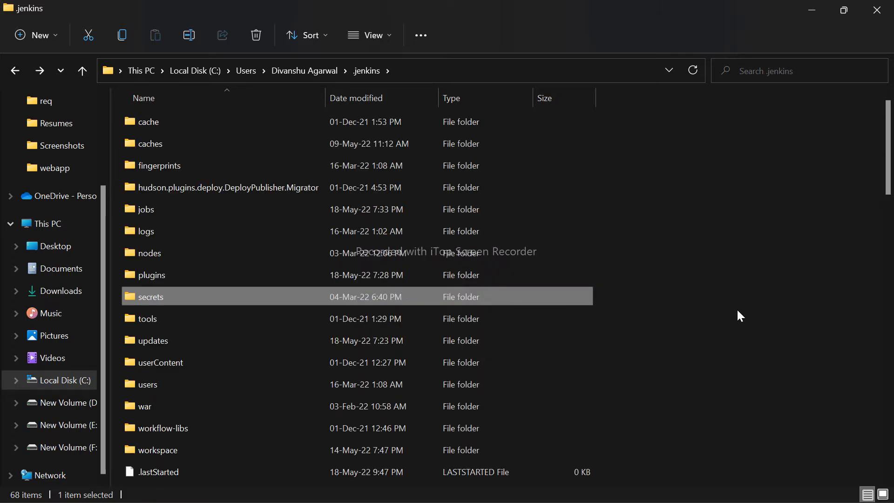
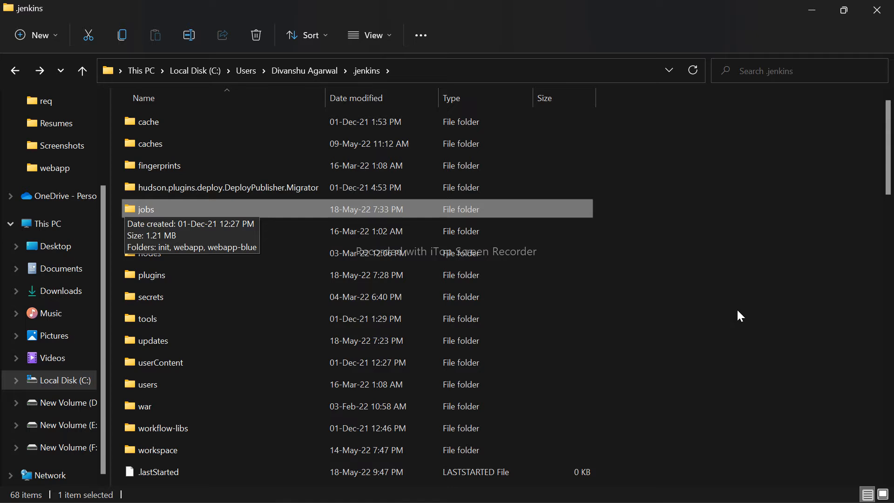
- Open the slave.log file from the logs > slaves > slave folder of .jenkins in Notepad
click(239, 230)
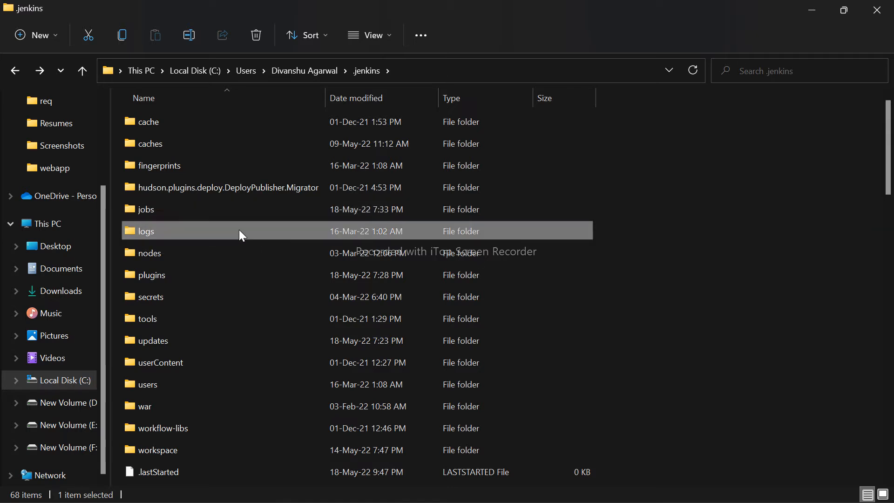
double_click(512, 227)
key(Down)
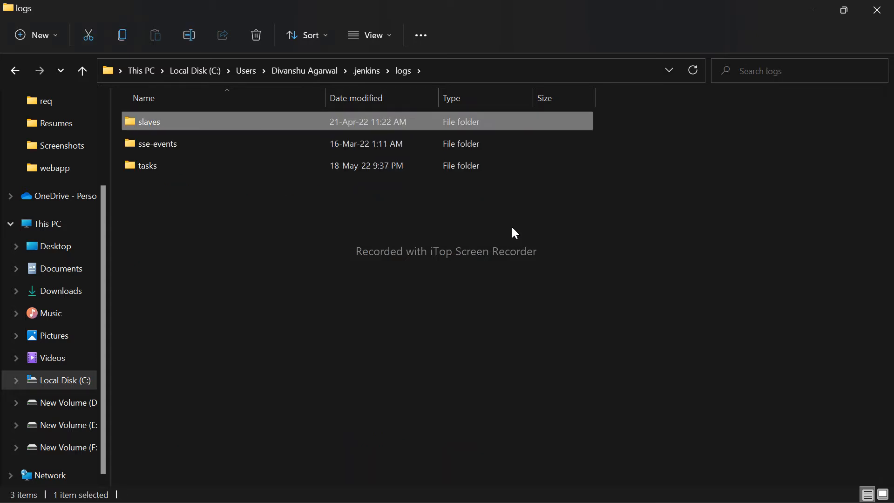
key(Return)
key(Down)
key(Return)
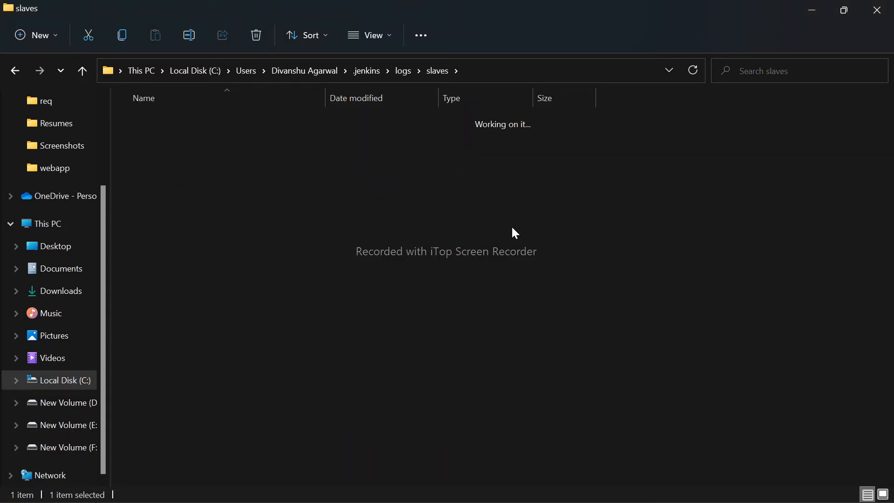
key(Down)
key(Return)
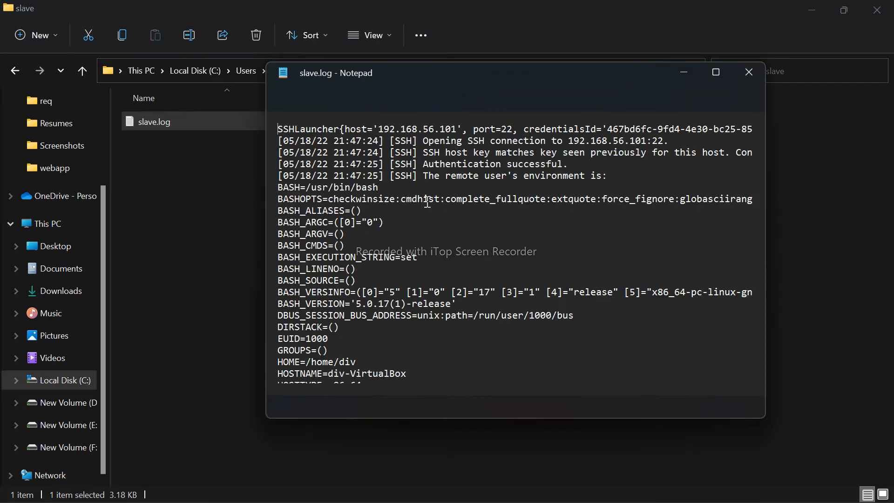
- Examine the SSH connection, authentication and environment entries in slave.log, close the log and return to the .jenkins folder
drag(422, 140, 667, 141)
click(545, 145)
drag(421, 153, 609, 163)
click(610, 163)
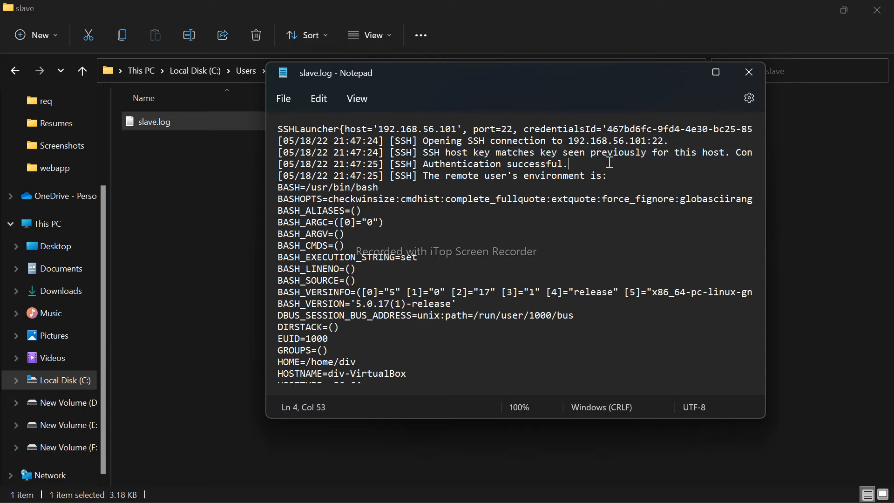
scroll(510, 337, down, 14)
scroll(511, 337, up, 7)
click(511, 337)
click(755, 76)
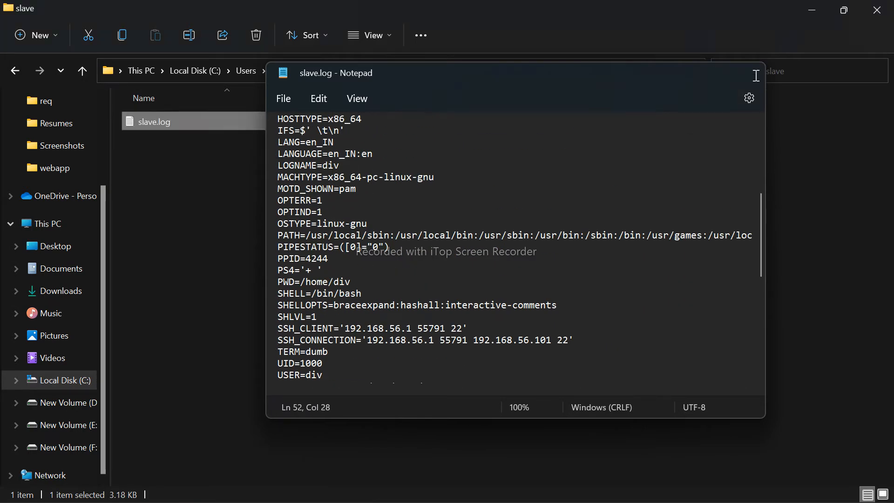
key(alt+Up)
key(alt+Up)
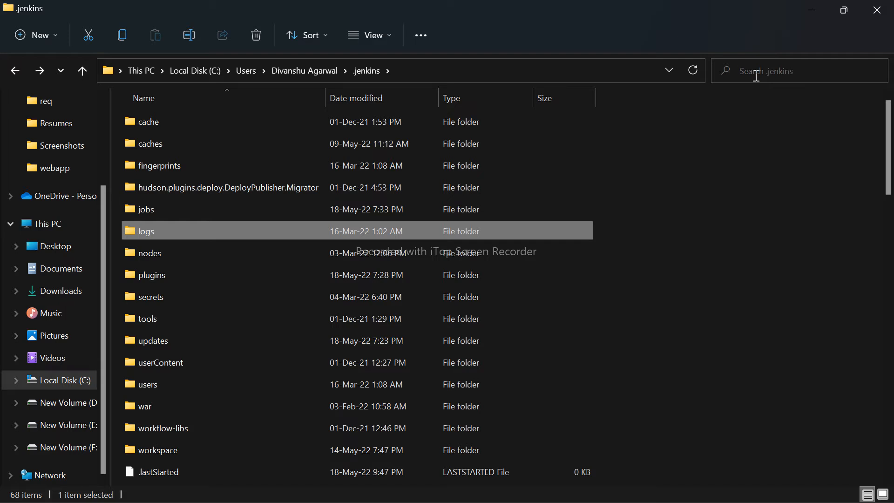
- Open the plugins folder, look through the installed Jenkins plugins and return to the .jenkins folder
click(150, 278)
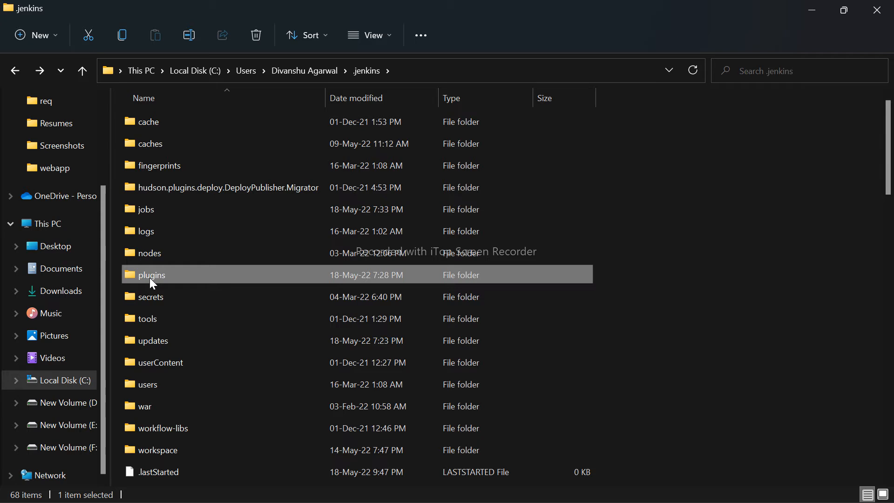
double_click(153, 279)
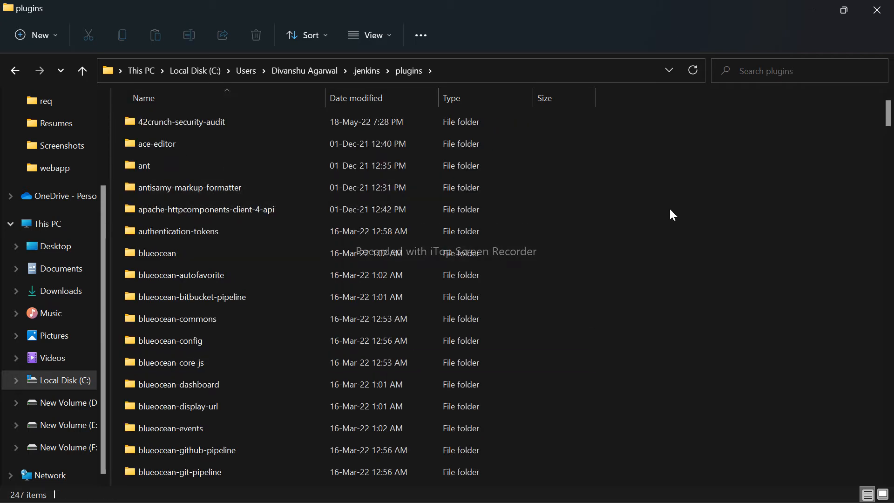
scroll(625, 123, down, 20)
scroll(625, 123, up, 20)
key(BackSpace)
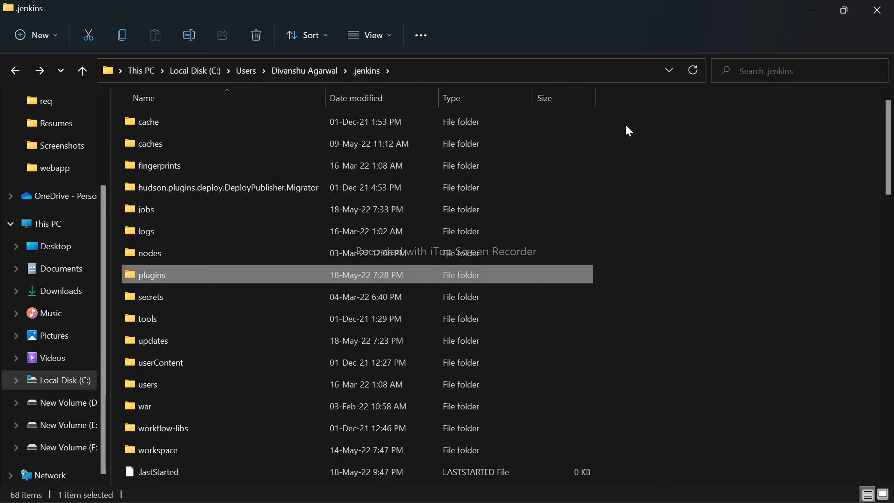
- Open the users folder, examine the admin and other user account folders, and return to the .jenkins folder
double_click(164, 387)
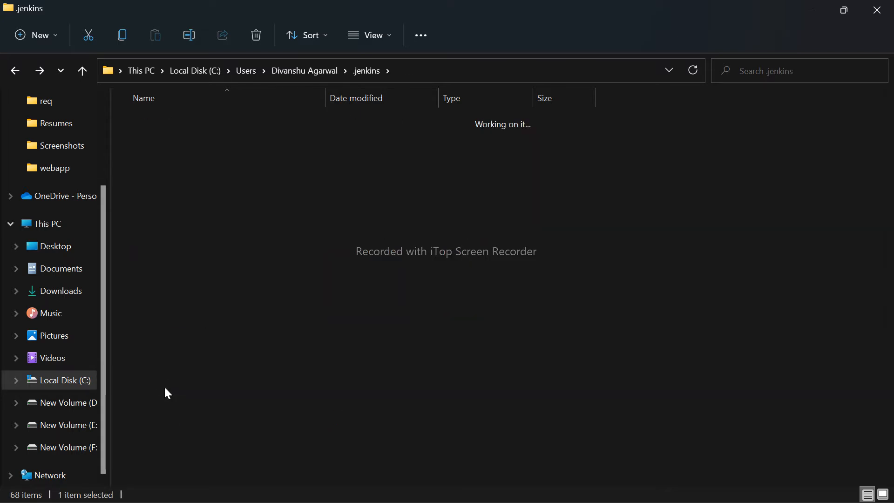
drag(192, 266, 113, 95)
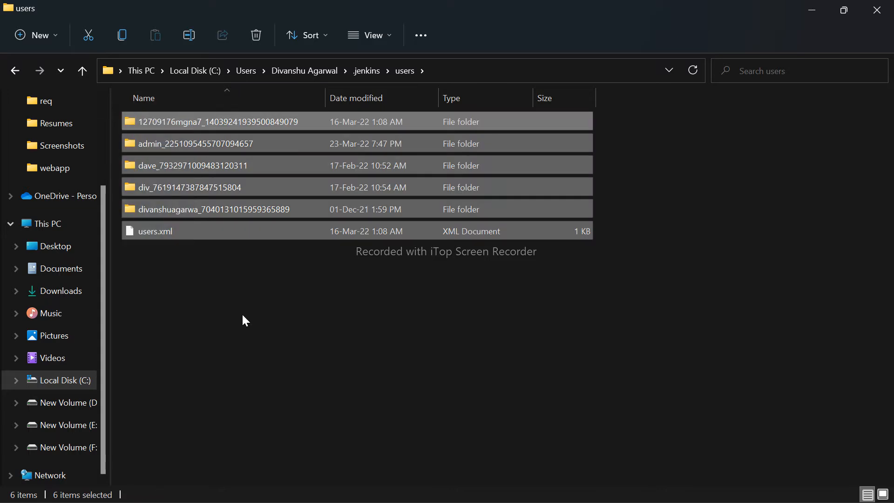
click(246, 320)
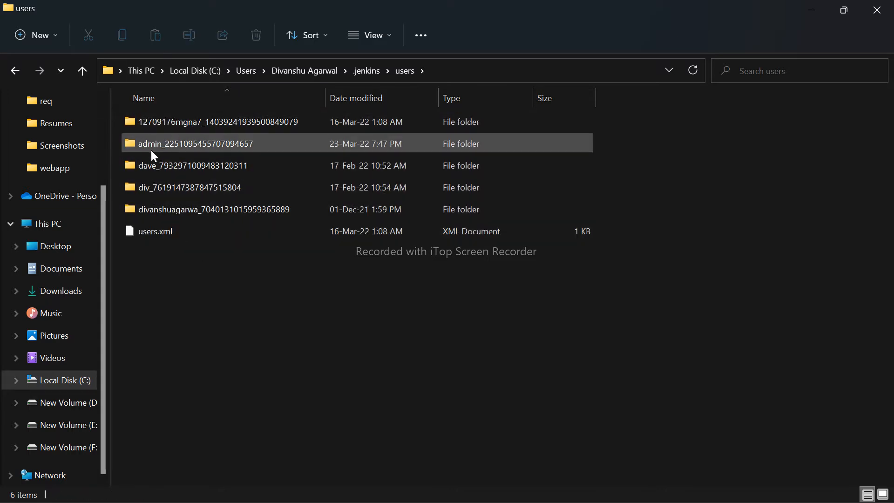
click(150, 148)
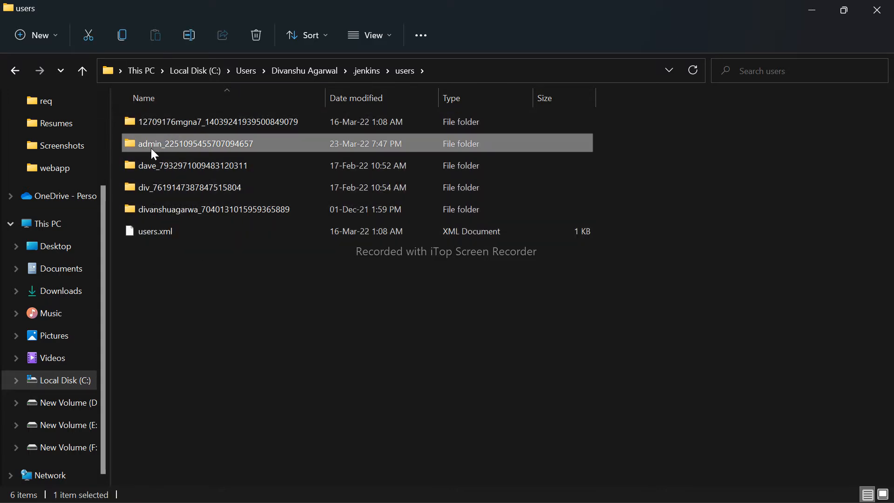
ctrl+click(143, 186)
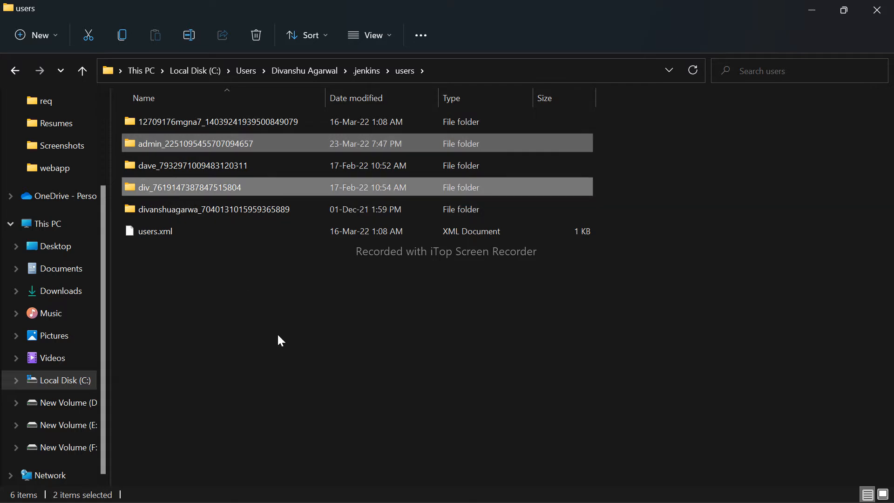
click(278, 334)
key(BackSpace)
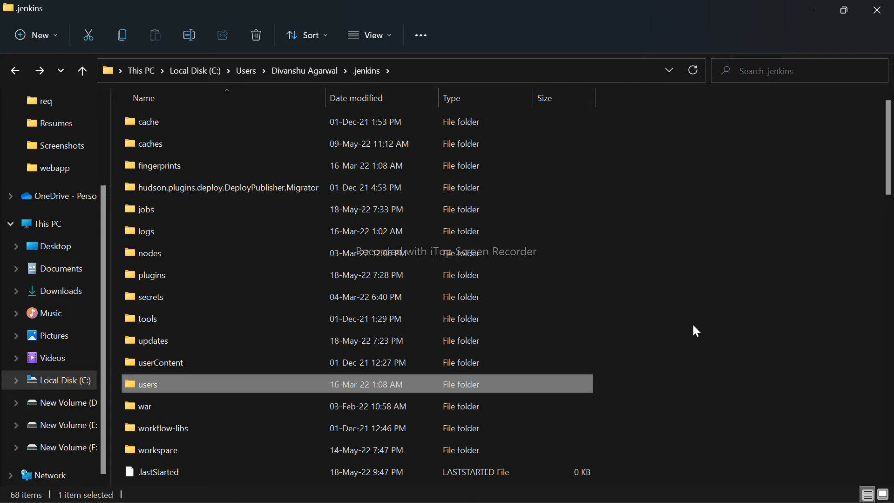
- Switch to the Jenkins dashboard in Chrome and create a new Freestyle project named first
key(alt+Tab)
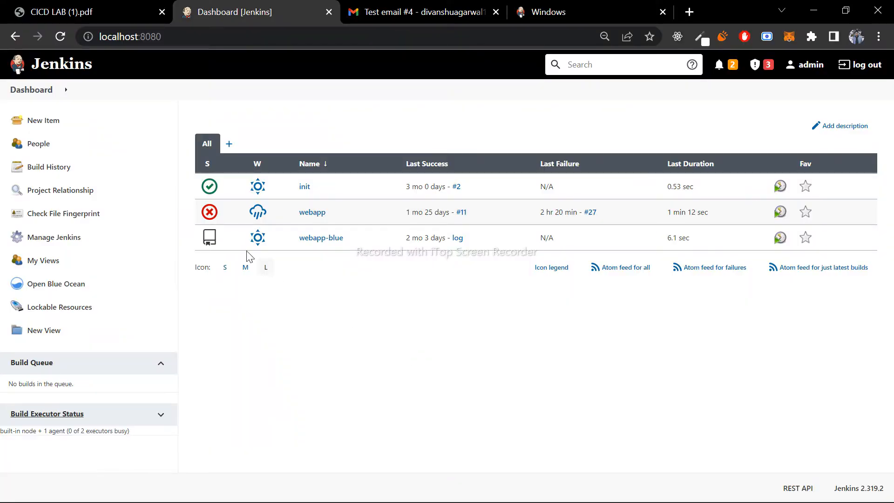
click(40, 122)
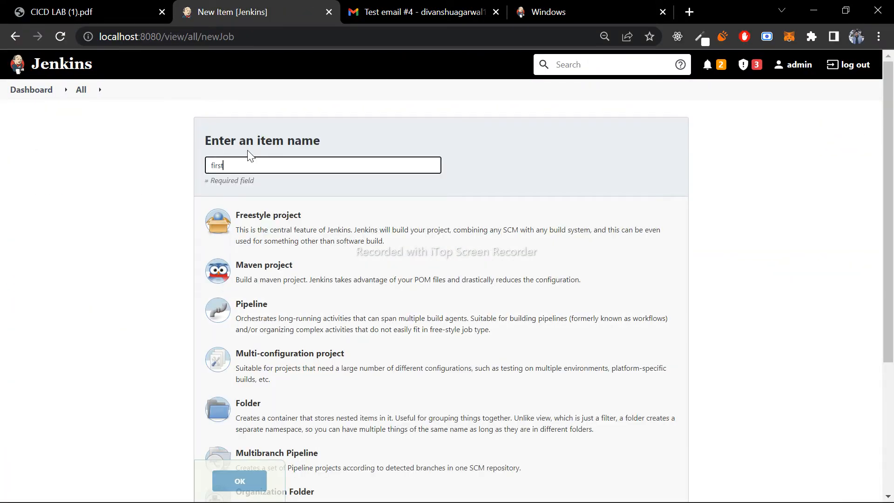
click(264, 220)
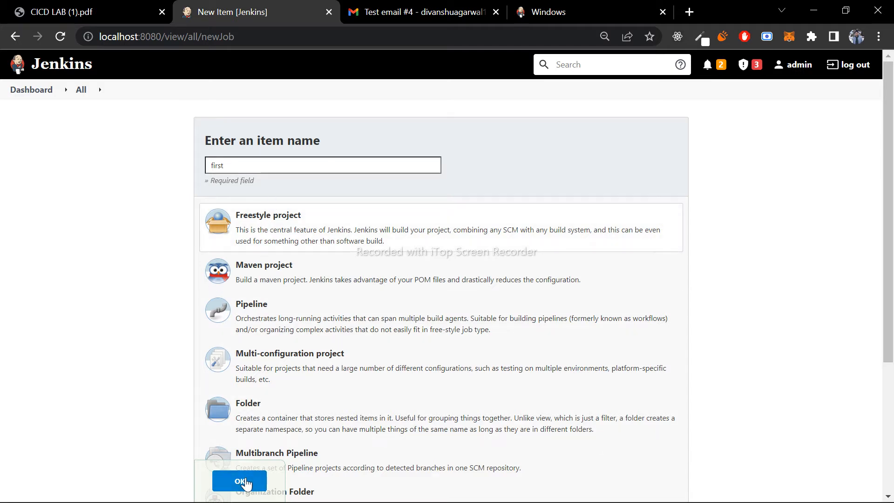
click(243, 480)
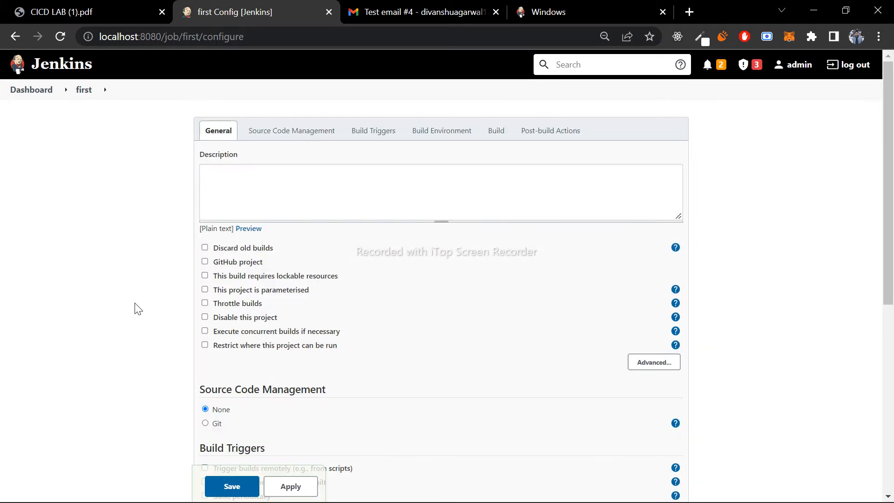
- Add an Execute shell build step with the commands java -version, git -version and dir, and save the project
scroll(138, 309, down, 5)
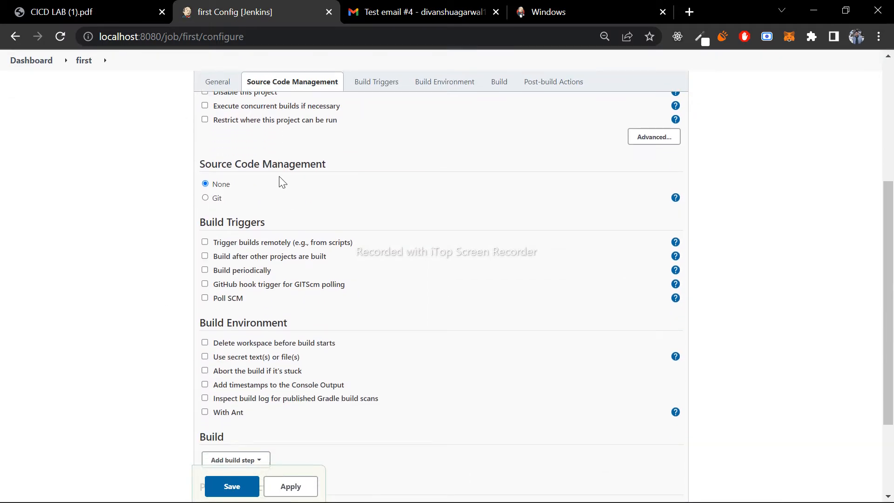
scroll(97, 418, down, 3)
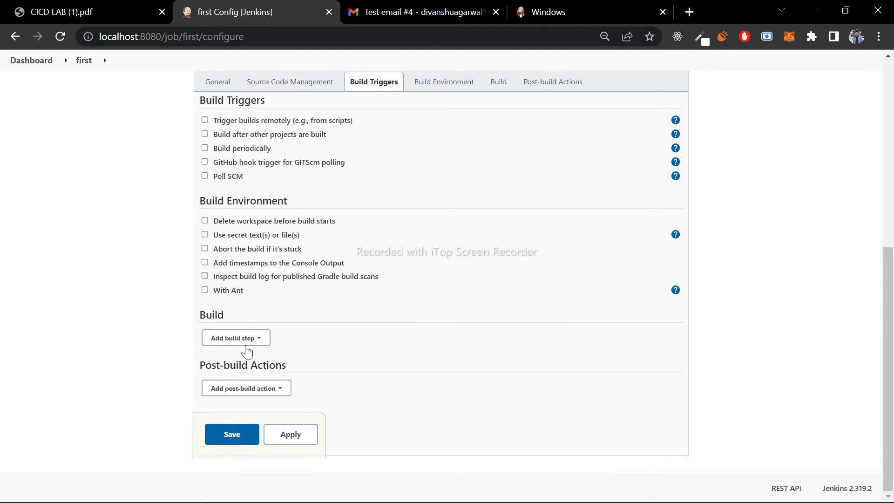
click(236, 344)
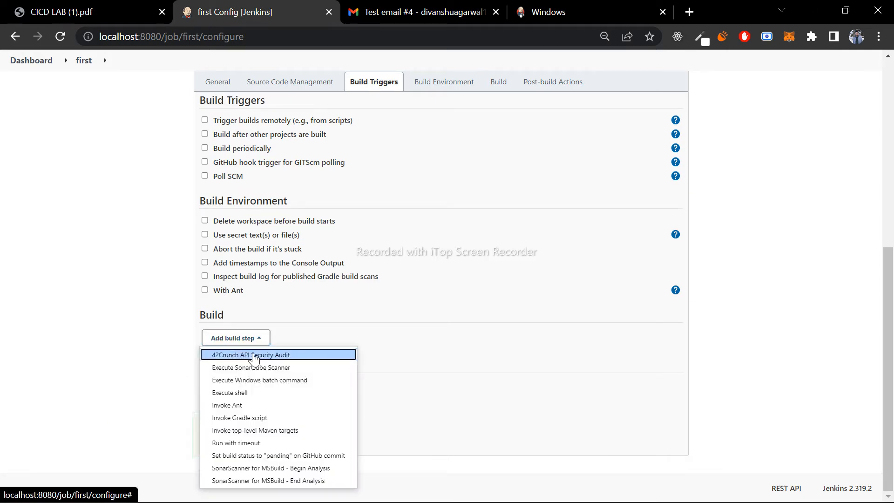
click(365, 333)
click(250, 343)
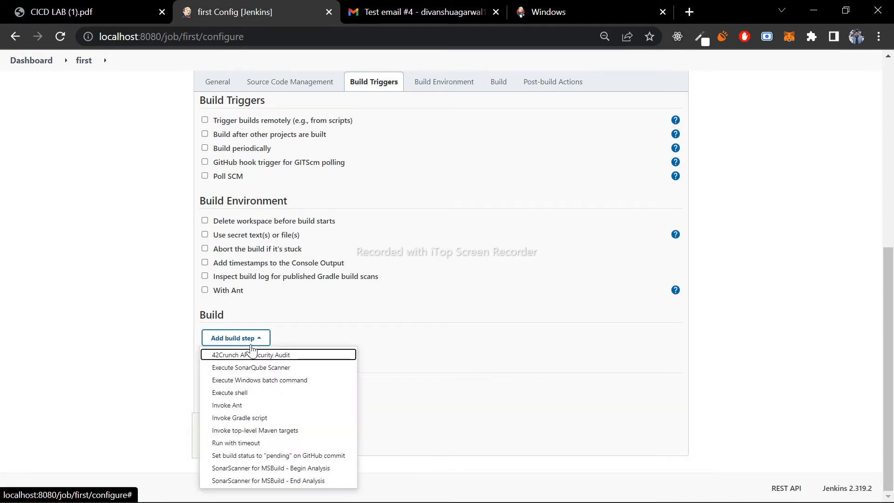
click(239, 396)
click(259, 372)
text(java -version)
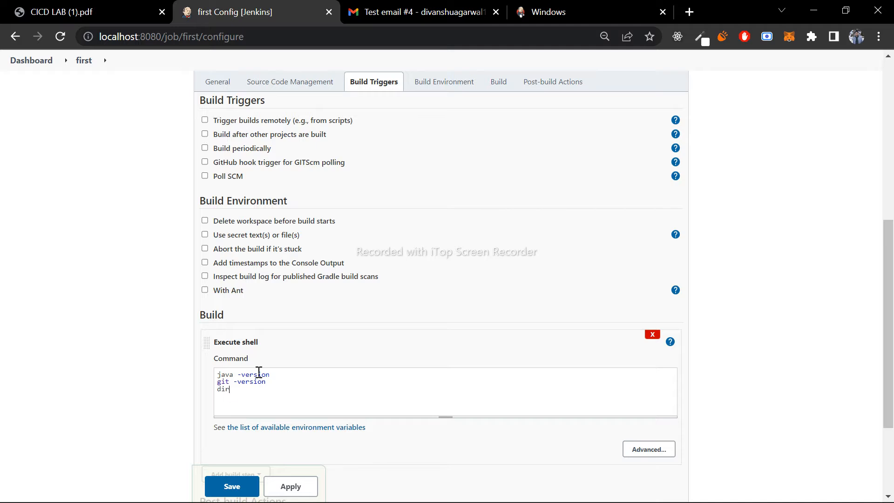
scroll(399, 401, down, 3)
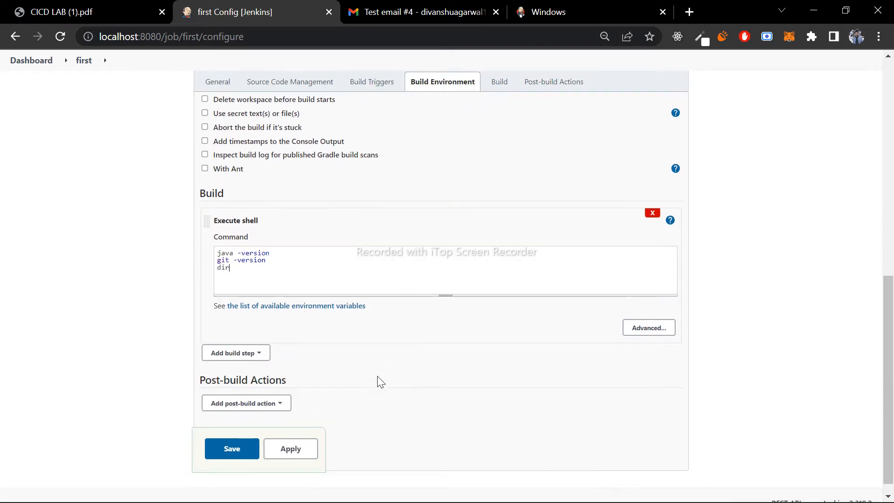
click(231, 449)
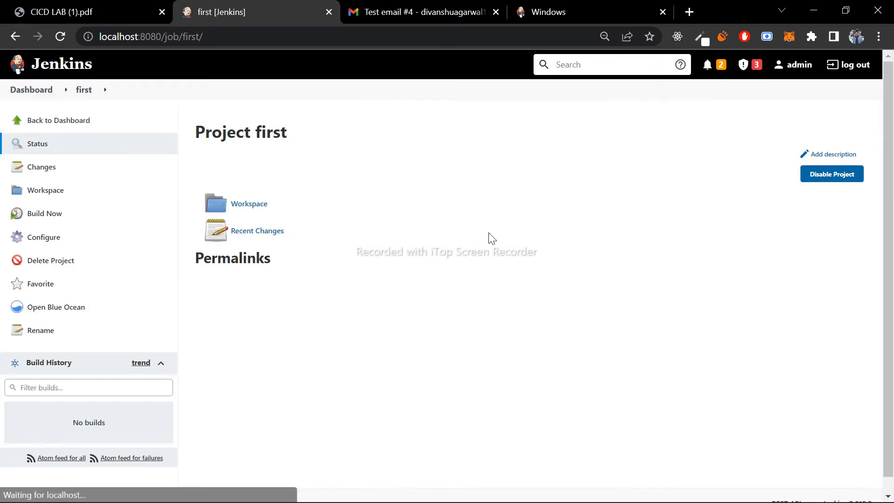
- Build the first project and open the console output of build #1
click(54, 216)
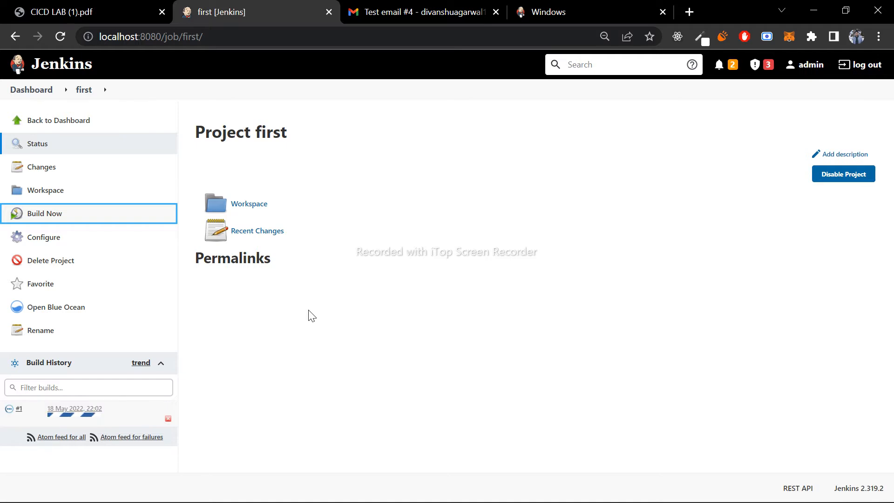
click(18, 408)
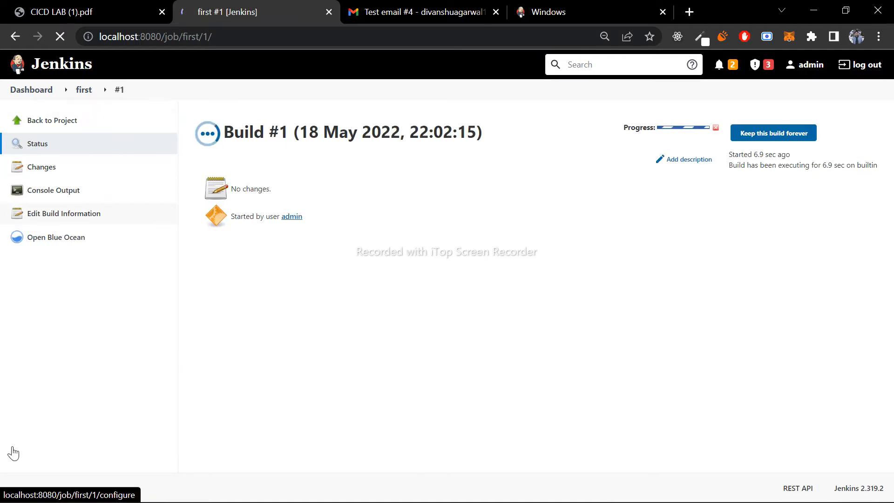
click(72, 192)
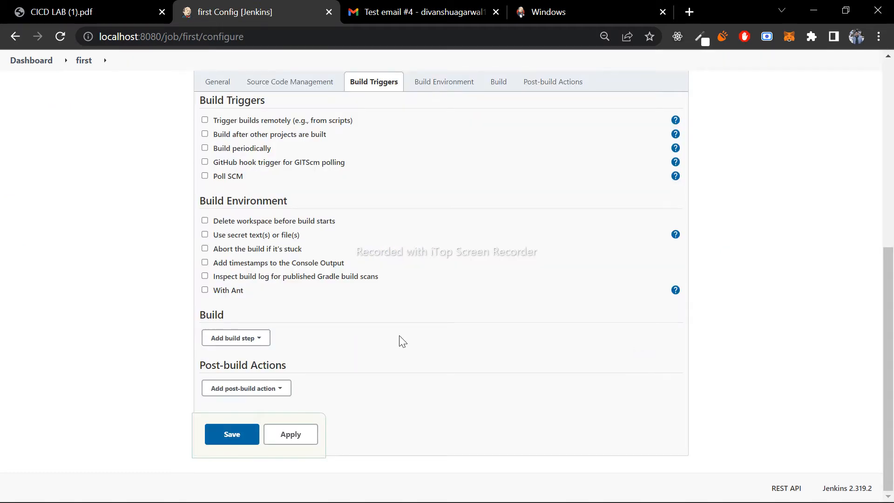
- Add an Execute Windows batch command build step running java -version, mvn -version and dir on separate lines, and save the project
click(229, 339)
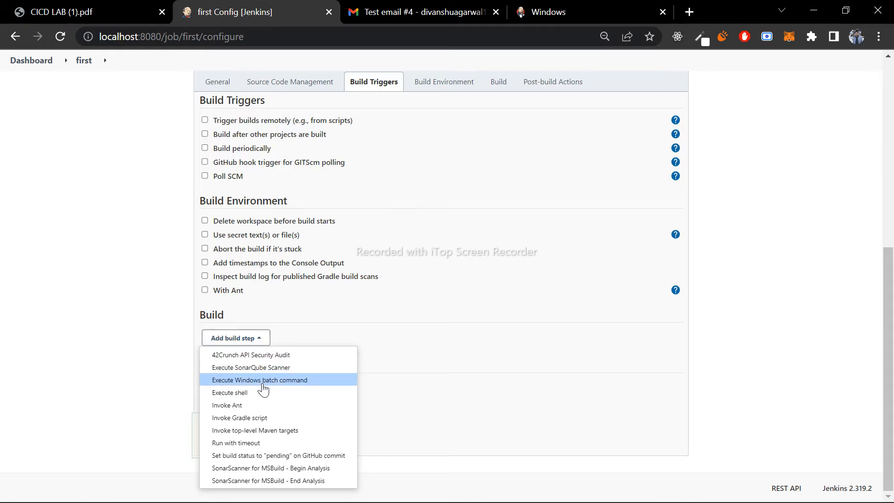
click(246, 381)
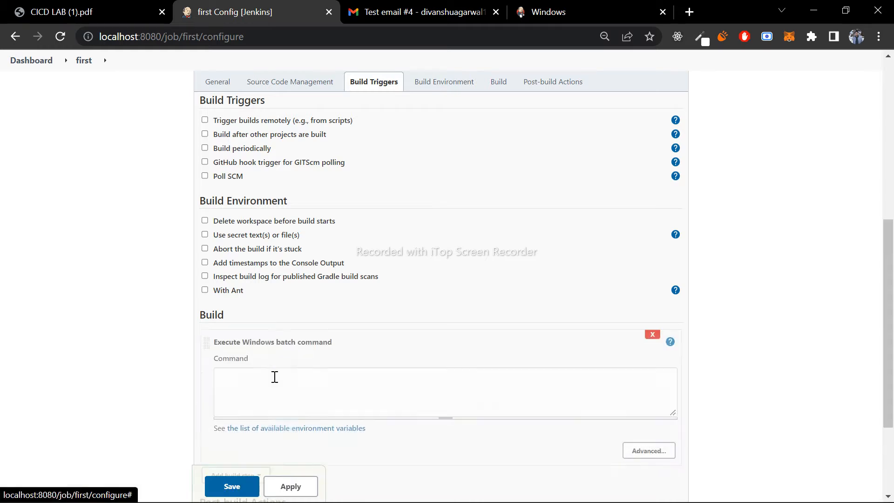
click(319, 386)
scroll(139, 358, down, 1)
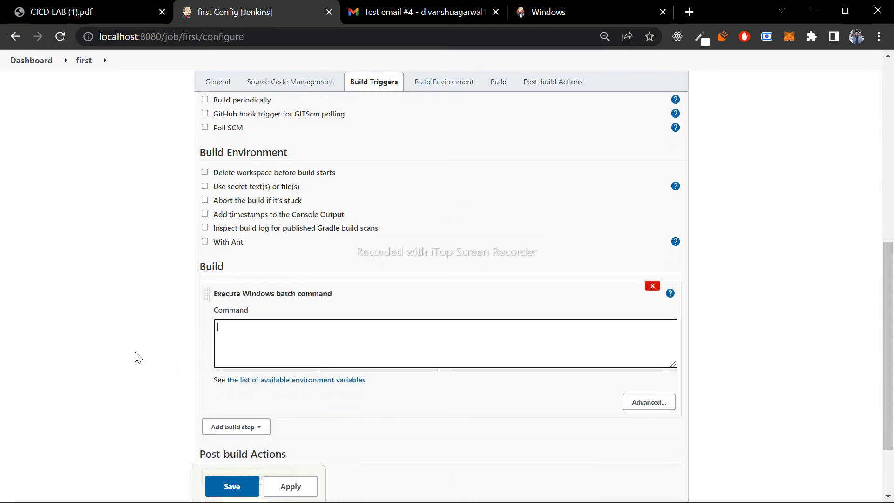
text(java)
text( -ver)
text(sion )
text(mvn )
text(-version)
key(Return)
text(dir)
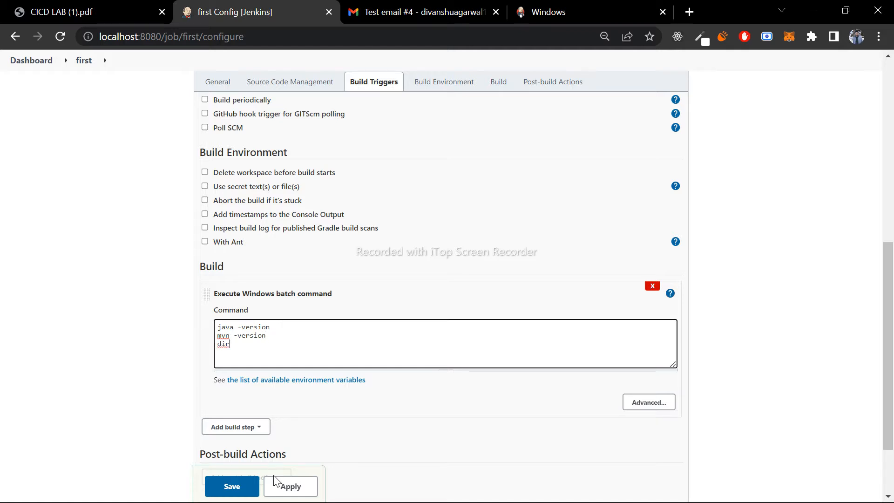
scroll(319, 447, down, 2)
click(237, 461)
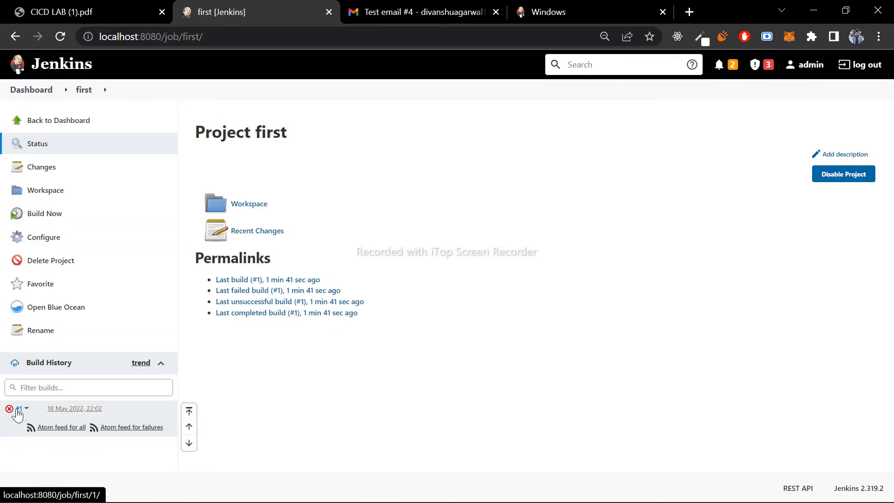
- Build the first project and examine the java -version output in the console of build #3
click(49, 218)
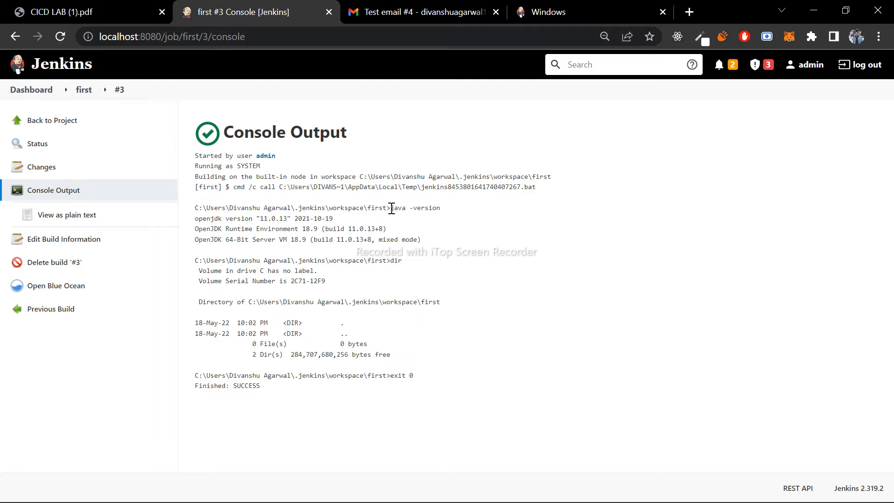
drag(390, 207, 440, 207)
click(442, 205)
drag(194, 218, 424, 243)
click(429, 245)
drag(422, 241, 196, 222)
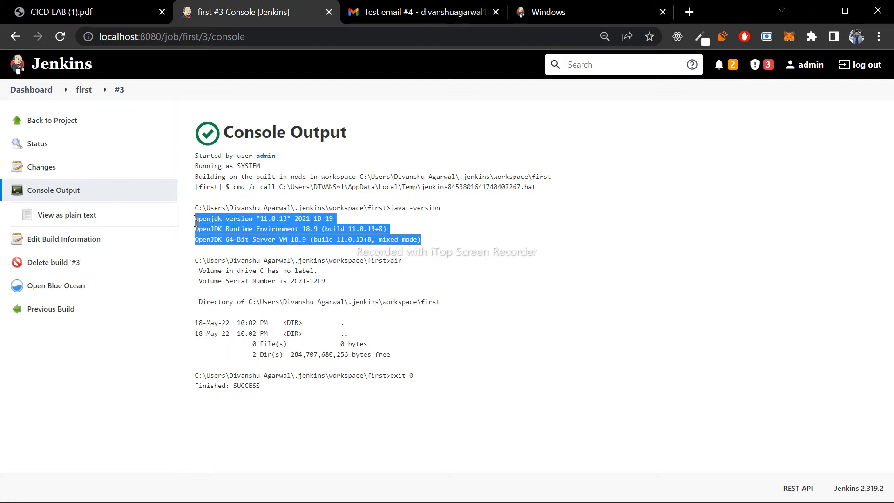
click(436, 235)
drag(260, 218, 268, 221)
click(443, 269)
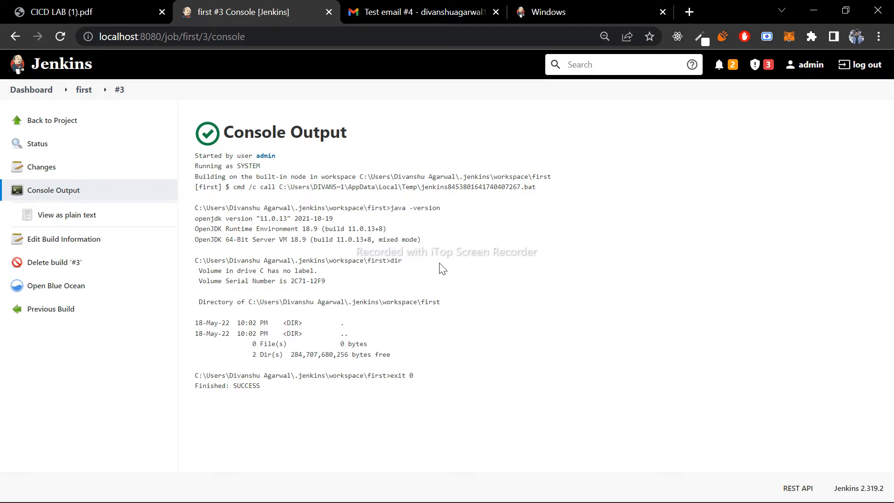
- Examine the output of the dir command in the console of build #3
drag(392, 259, 410, 263)
drag(328, 281, 194, 261)
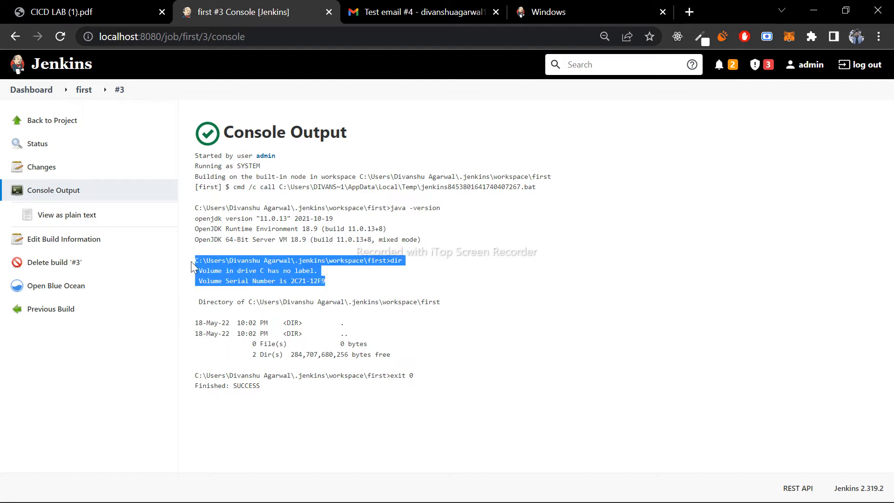
click(356, 282)
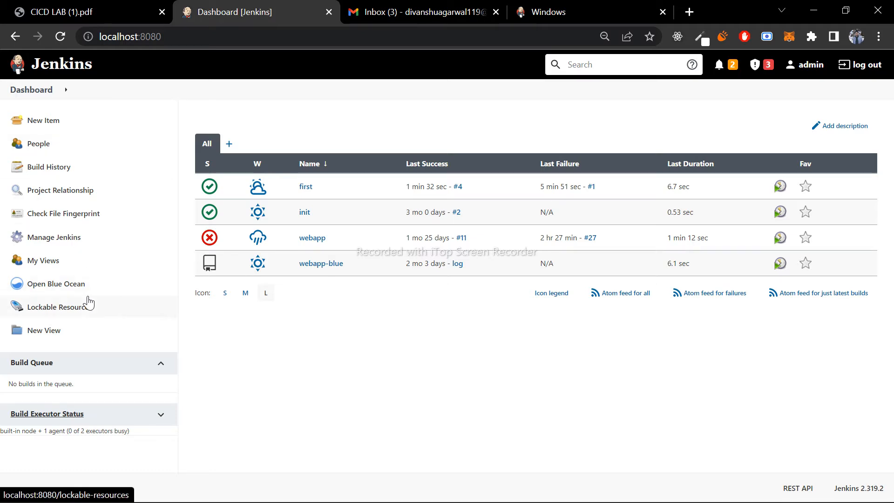
- Open the Configure System page from Manage Jenkins and expand the advanced E-mail Notification settings
click(89, 242)
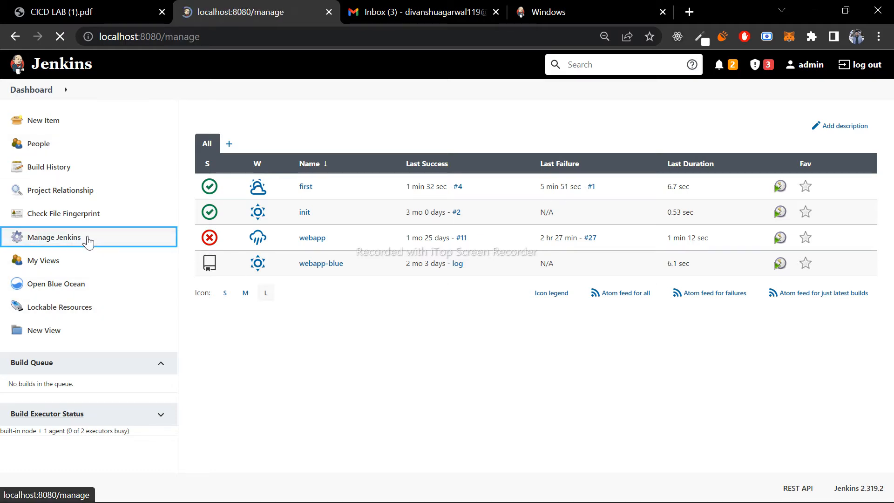
scroll(365, 305, down, 3)
scroll(364, 305, down, 10)
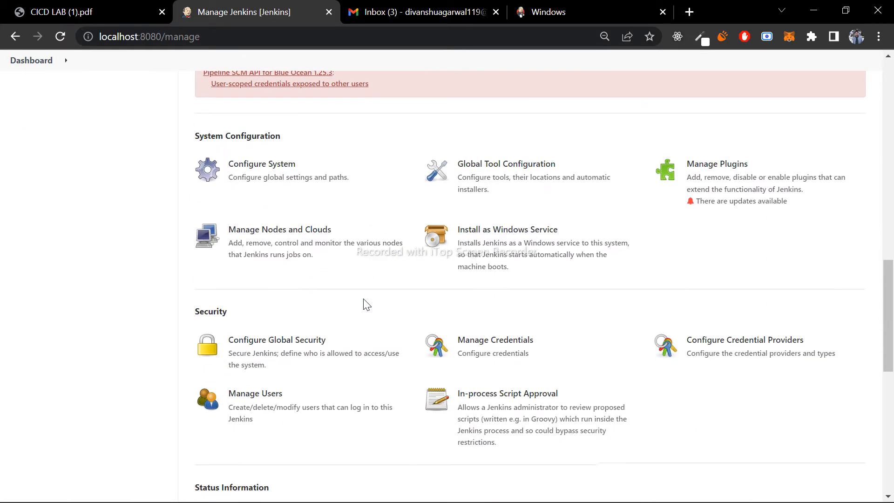
click(263, 180)
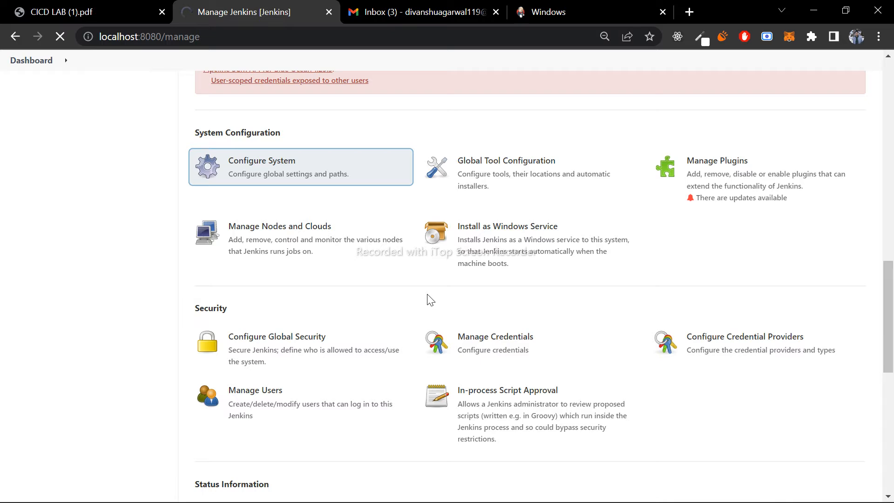
scroll(428, 295, down, 15)
scroll(428, 295, down, 20)
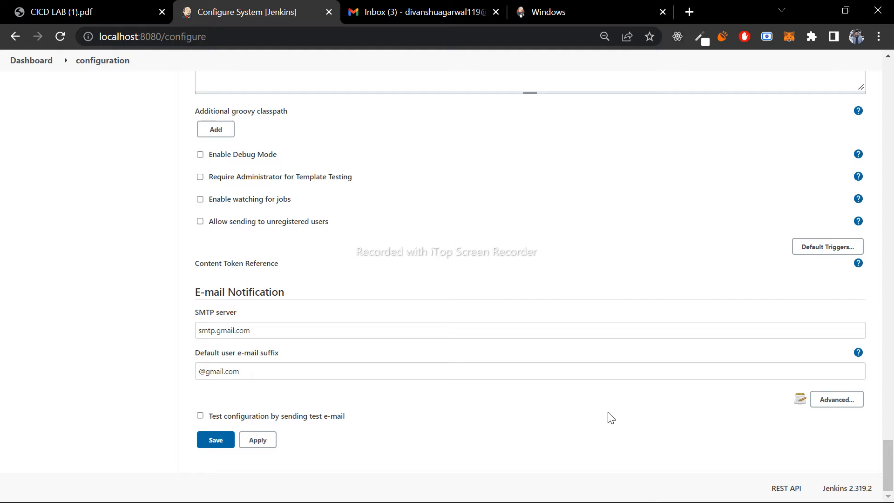
click(836, 399)
scroll(338, 379, down, 5)
scroll(339, 384, up, 3)
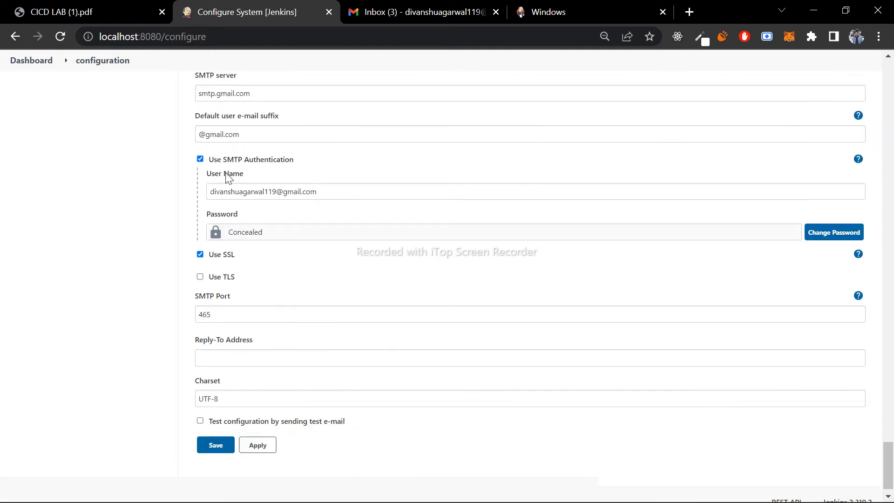
- Review the SMTP server, default e-mail suffix, SMTP authentication user name and SMTP port in the E-mail Notification settings
drag(268, 204, 186, 206)
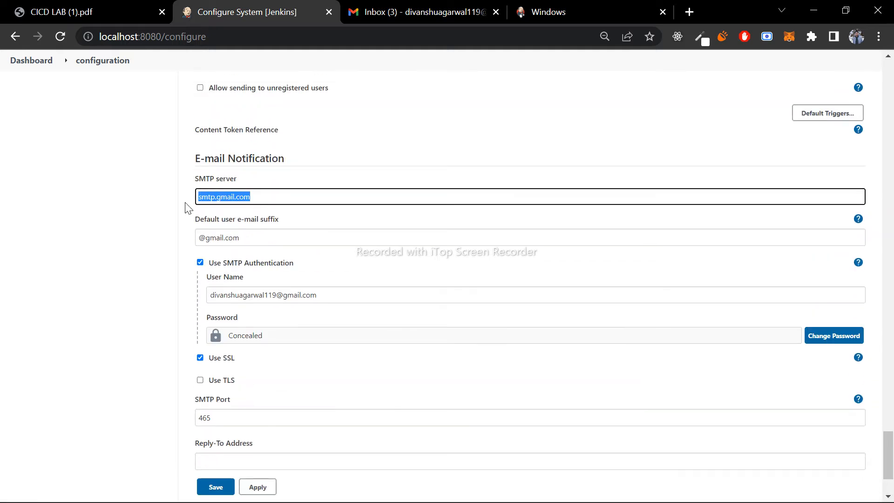
click(273, 191)
drag(272, 191, 183, 190)
drag(267, 237, 179, 255)
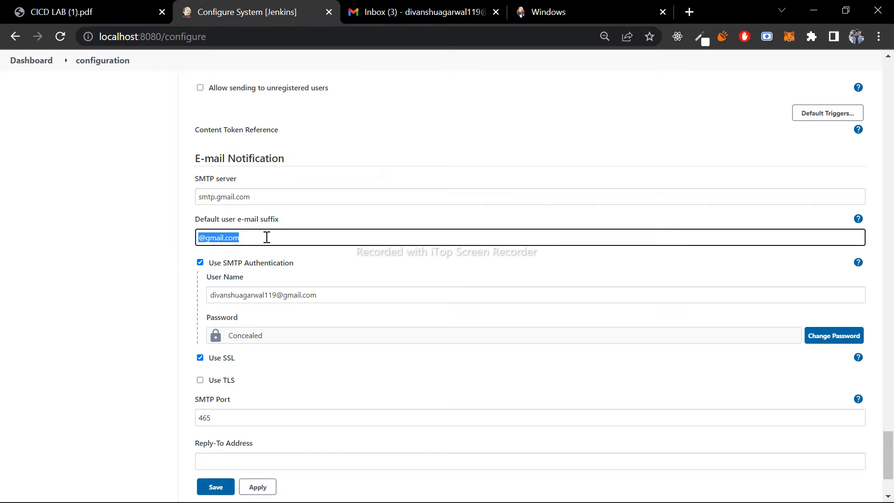
click(311, 238)
scroll(352, 297, down, 1)
scroll(353, 297, down, 1)
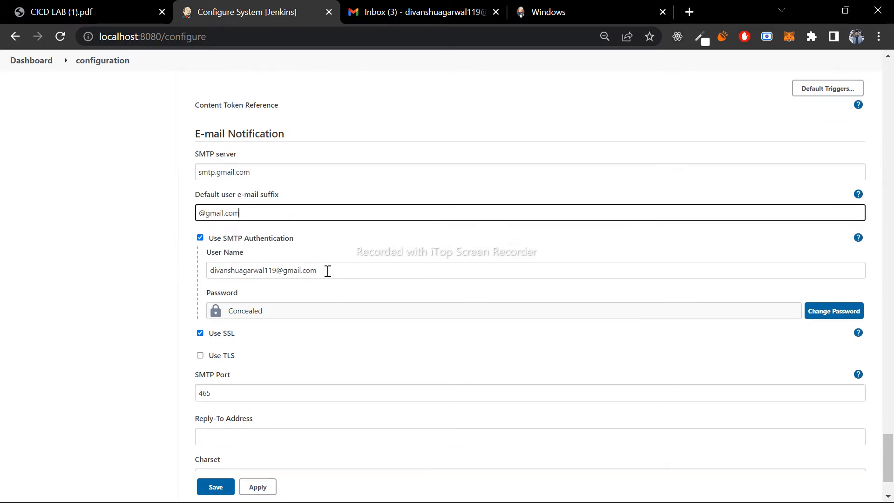
drag(328, 272, 192, 273)
click(283, 293)
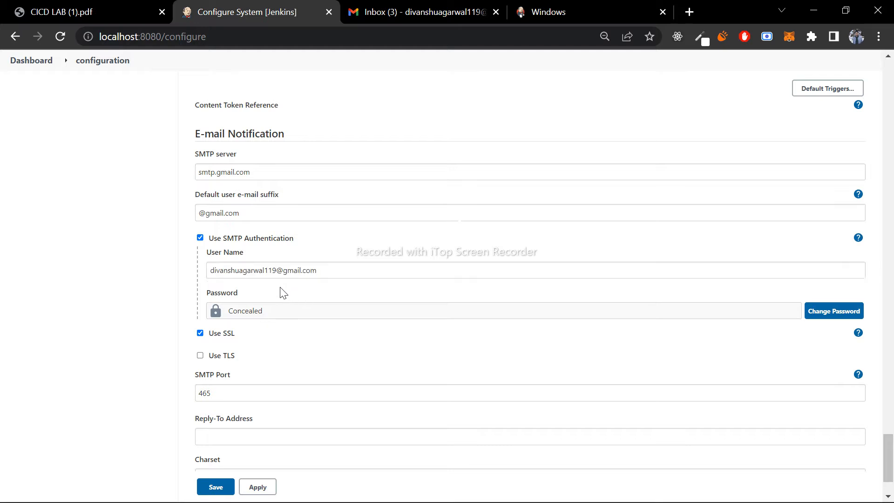
scroll(283, 292, down, 2)
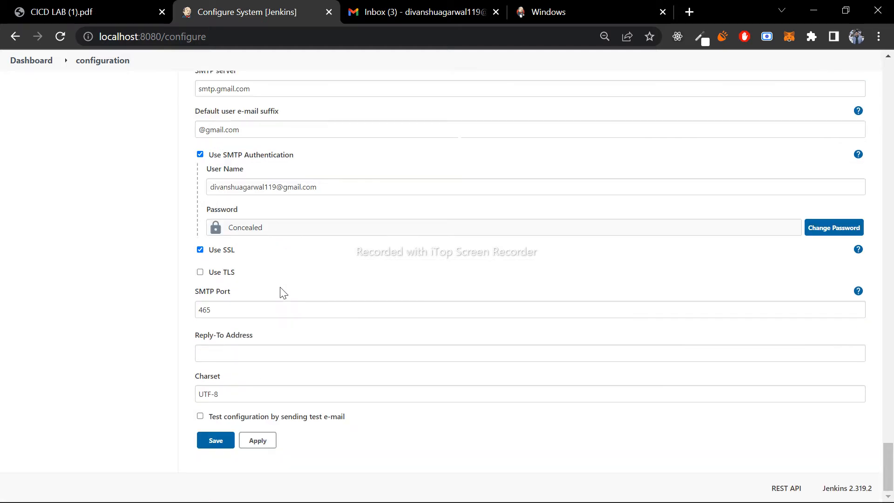
double_click(223, 308)
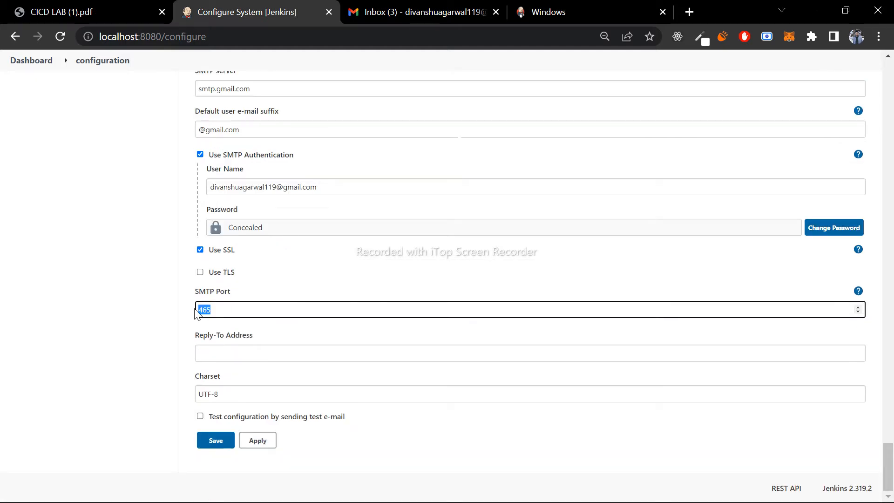
click(298, 297)
- Enable testing the configuration by e-mail, enter the recipient's e-mail address, send the test message and check the status
click(224, 416)
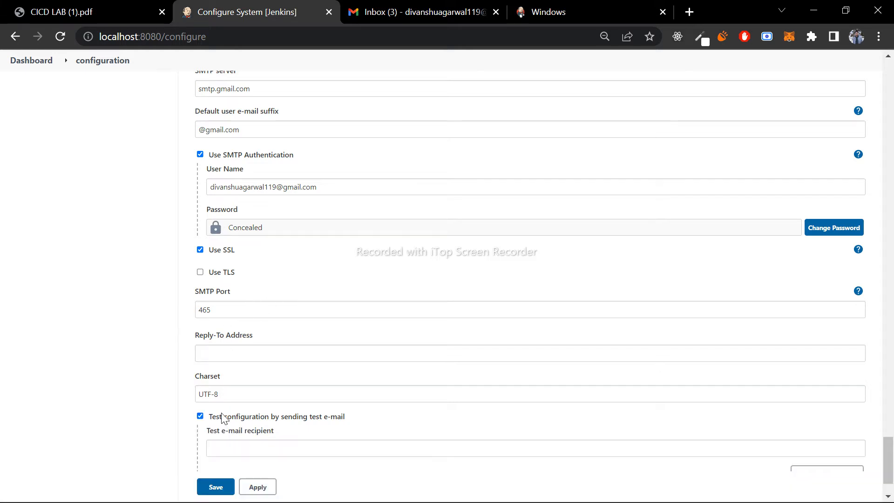
scroll(225, 369, down, 2)
click(227, 382)
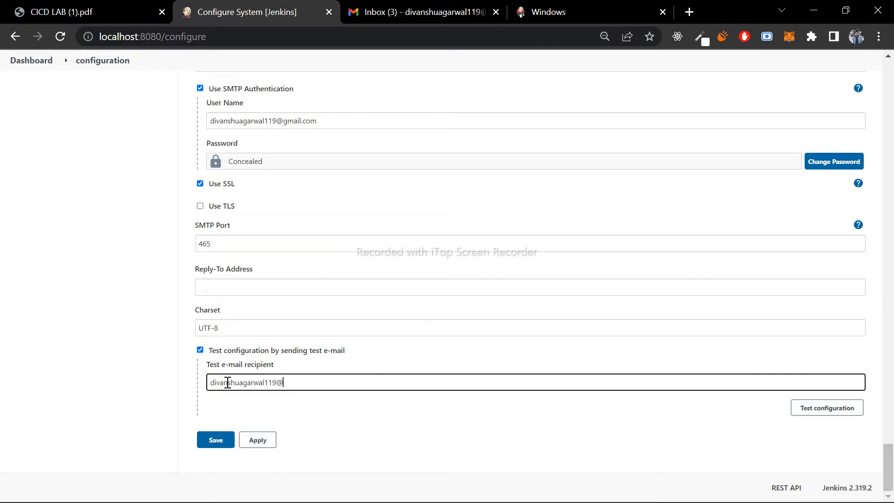
click(827, 408)
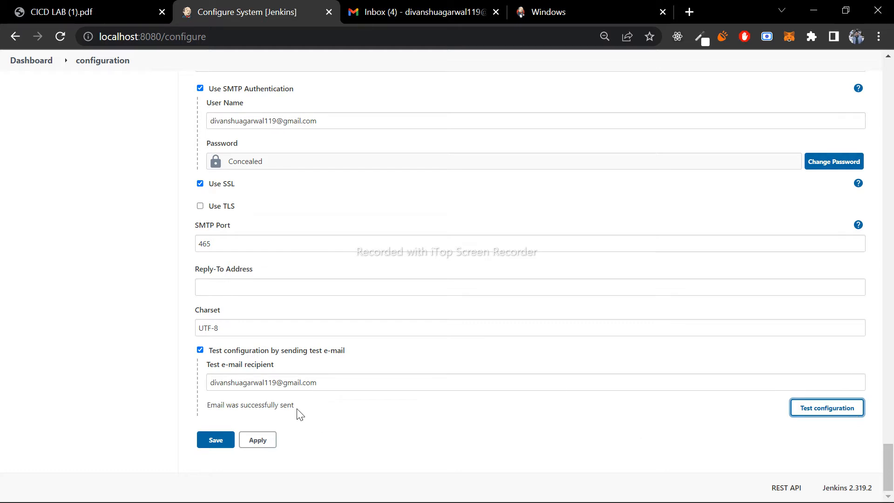
drag(297, 409, 206, 412)
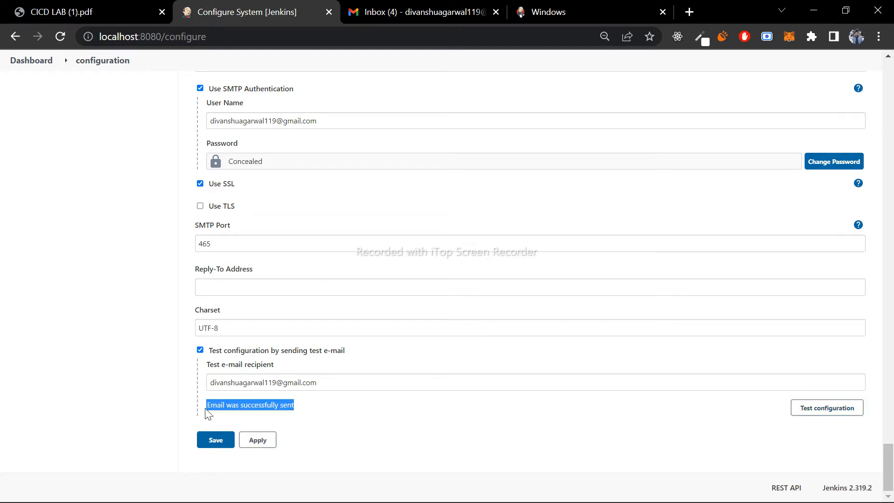
- Switch to Gmail, read the Test email #1 message sent from Jenkins, and return to the inbox
click(474, 9)
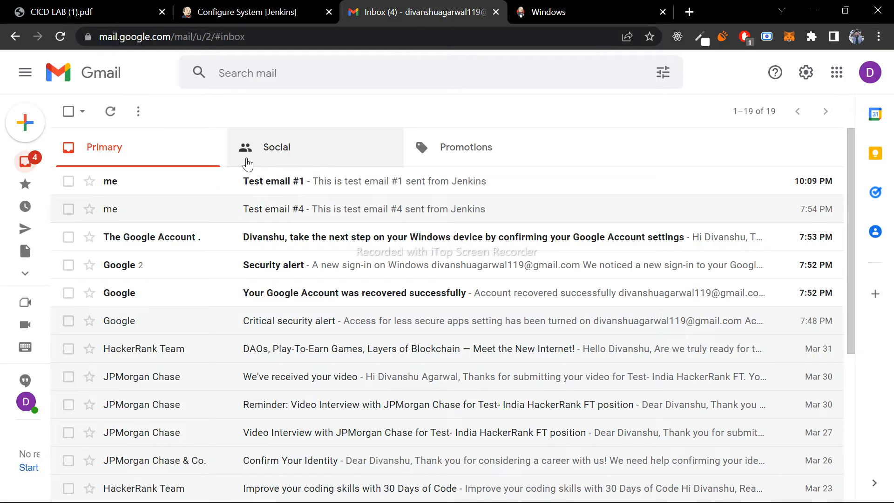
click(251, 189)
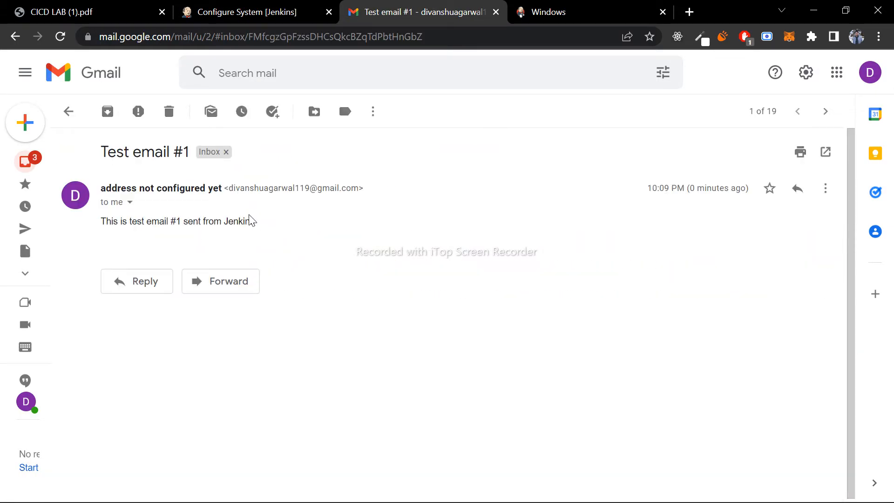
drag(262, 225, 104, 224)
click(104, 223)
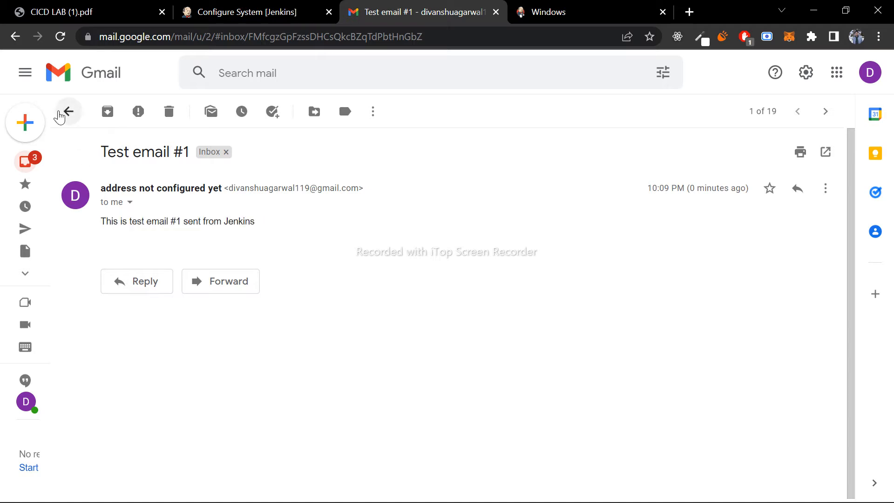
click(59, 117)
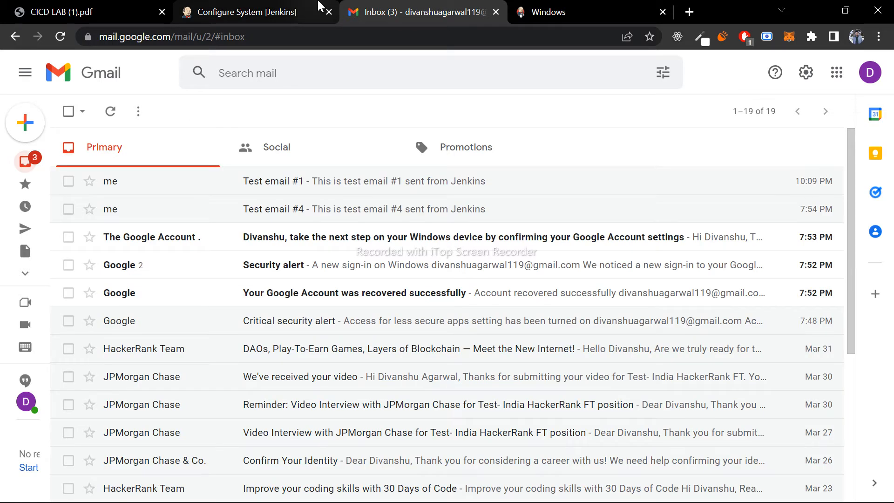
- Go back to Jenkins and leave the system configuration for the dashboard without saving
click(299, 12)
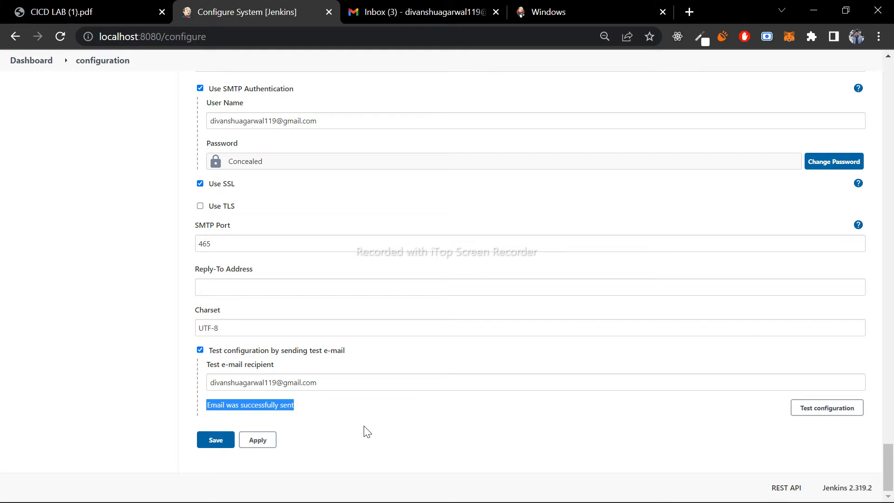
click(327, 405)
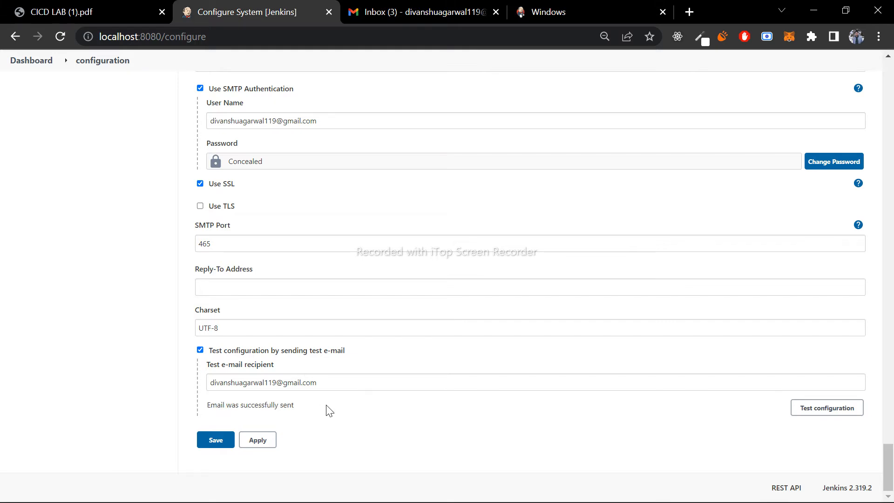
scroll(330, 411, up, 20)
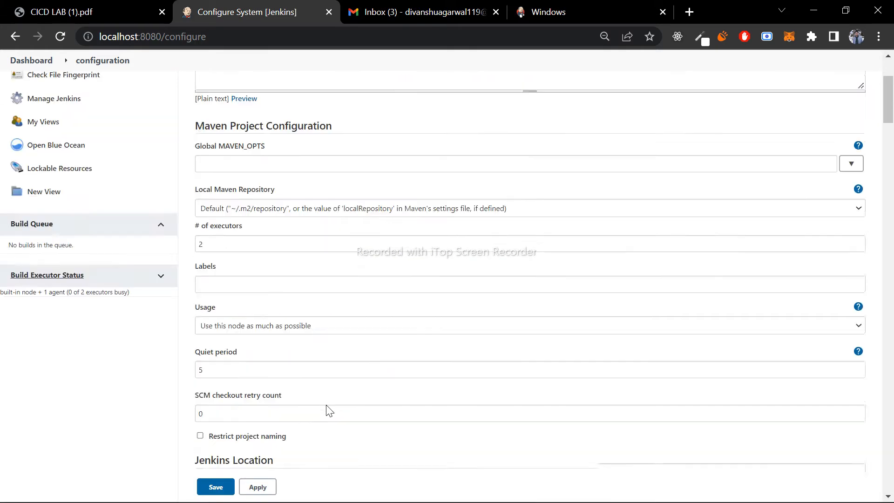
scroll(328, 409, up, 5)
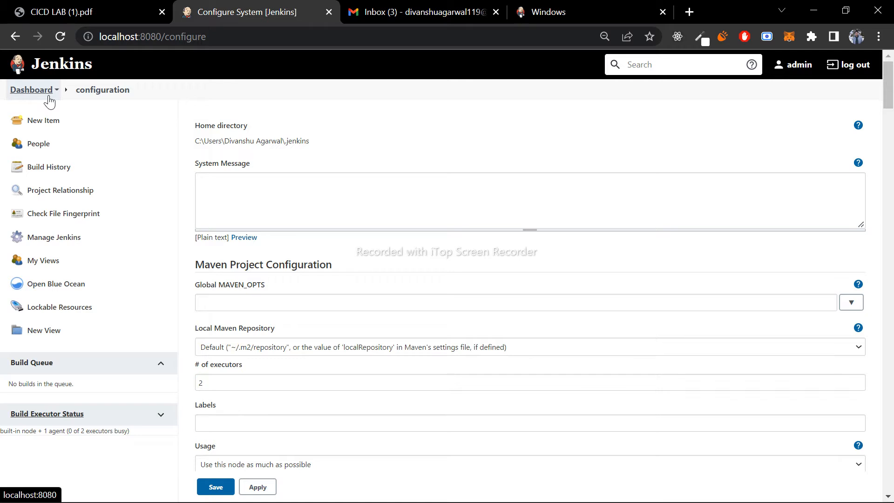
click(49, 96)
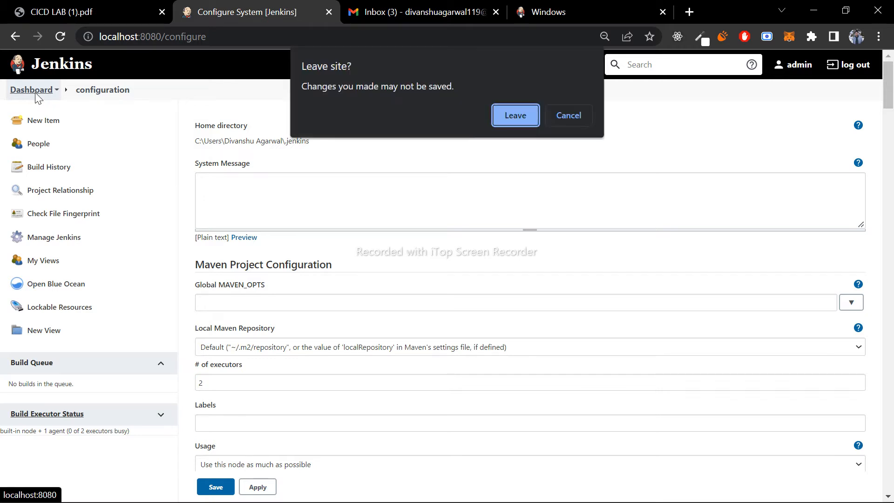
click(516, 116)
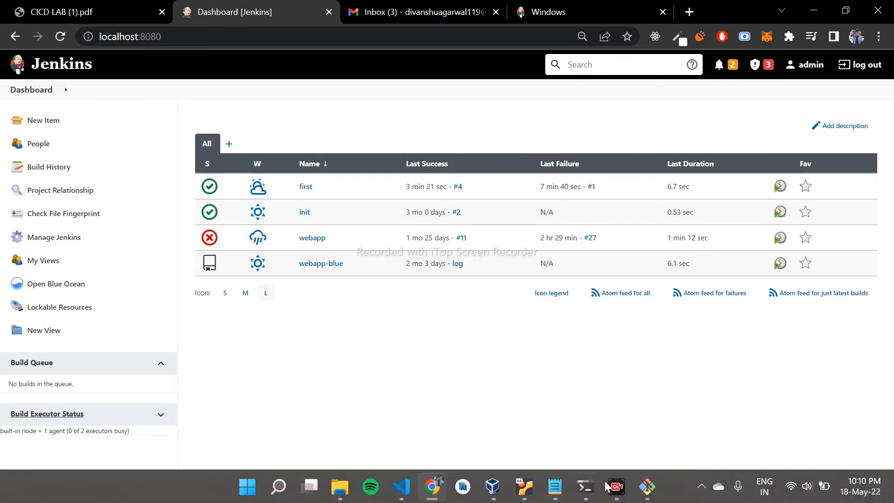
- Switch to VirtualBox Manager and open the port forwarding rules of the ubuntu machine's network Adapter 2
mouse_move(497, 493)
click(481, 488)
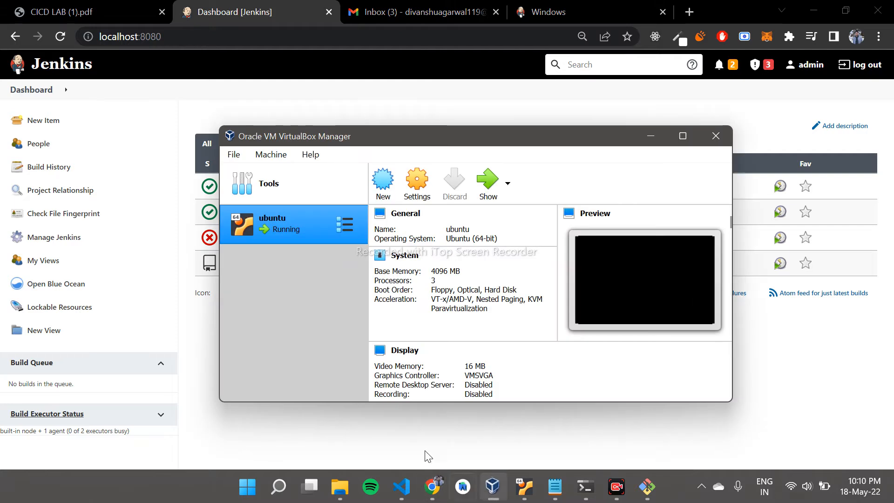
click(409, 450)
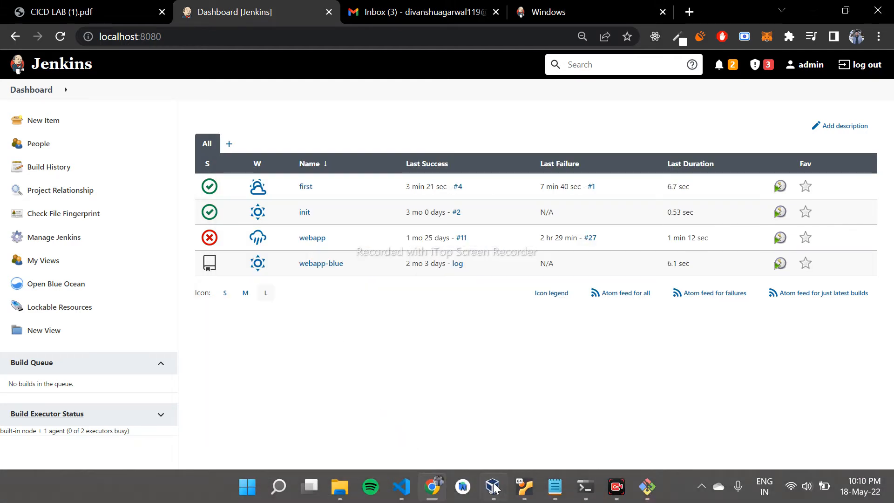
click(492, 490)
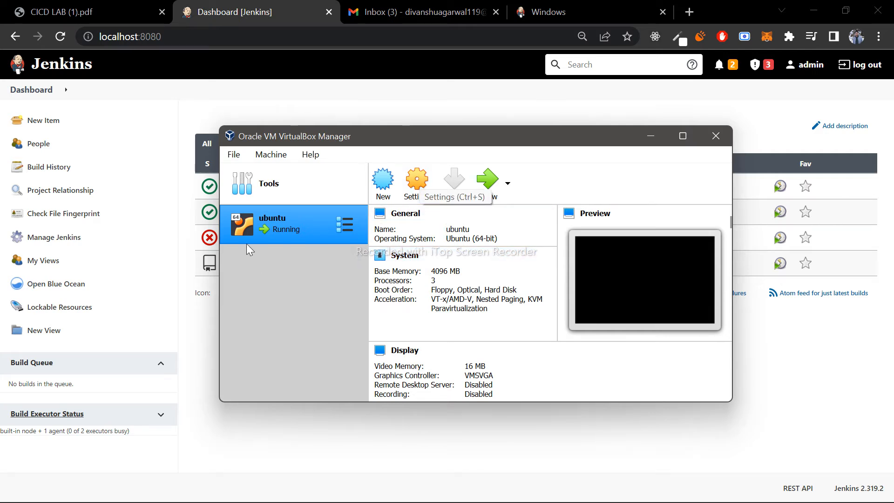
click(412, 185)
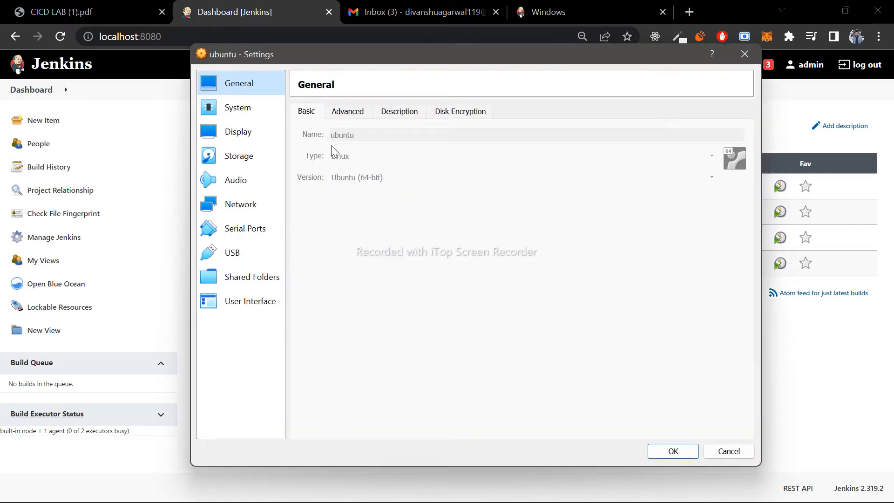
click(241, 207)
click(372, 118)
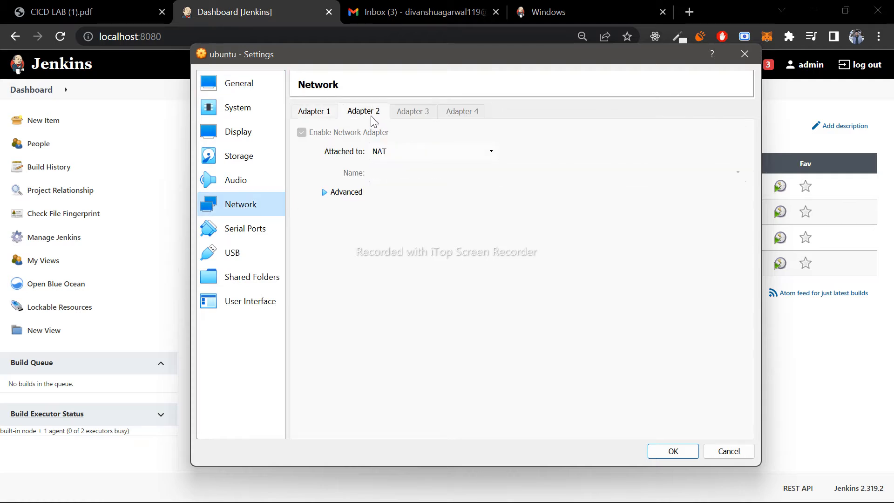
click(347, 192)
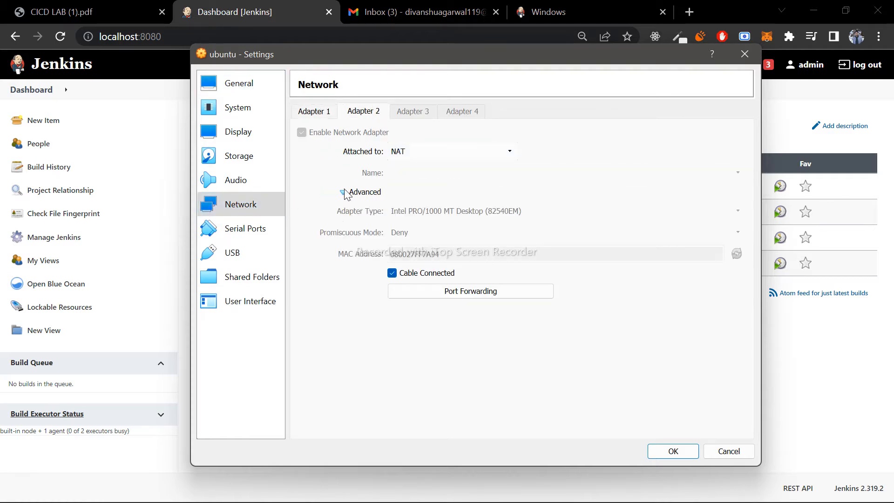
click(449, 298)
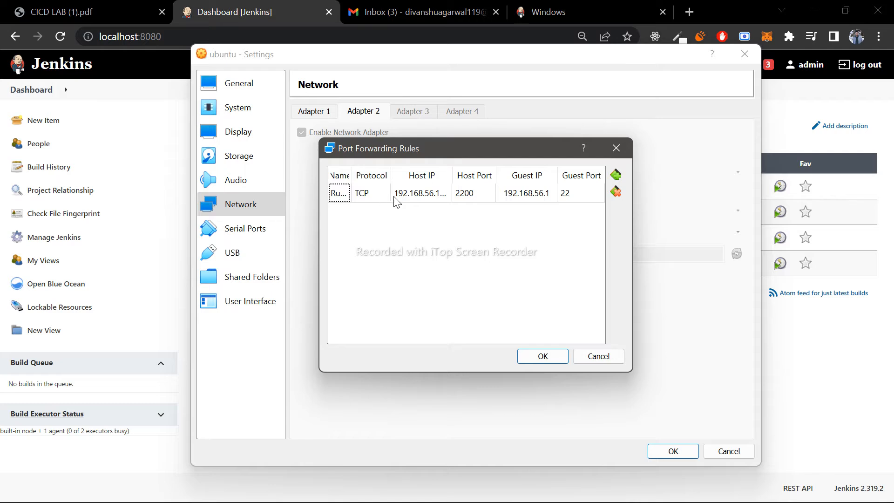
- Review the forwarding rule's host IP, guest IP, guest port and host port, then accept the rules and the machine settings
click(416, 199)
click(422, 196)
click(430, 195)
click(526, 199)
click(526, 198)
click(546, 196)
drag(547, 196, 499, 196)
key(Return)
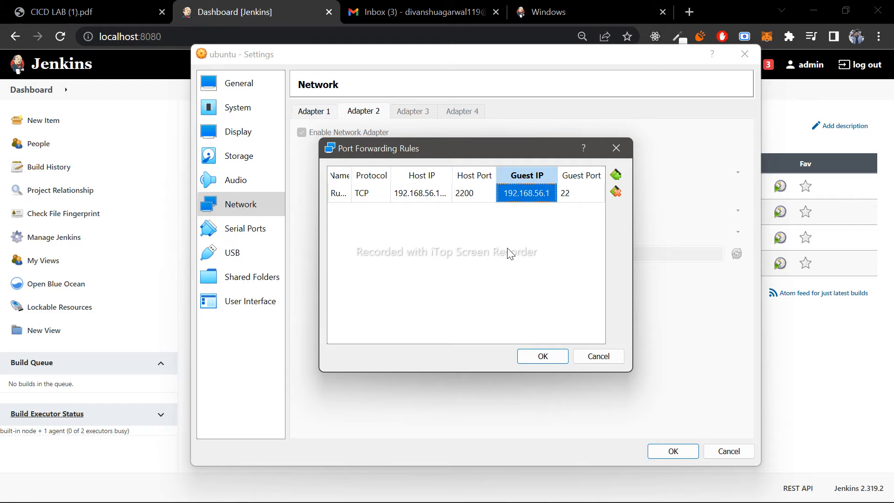
click(578, 199)
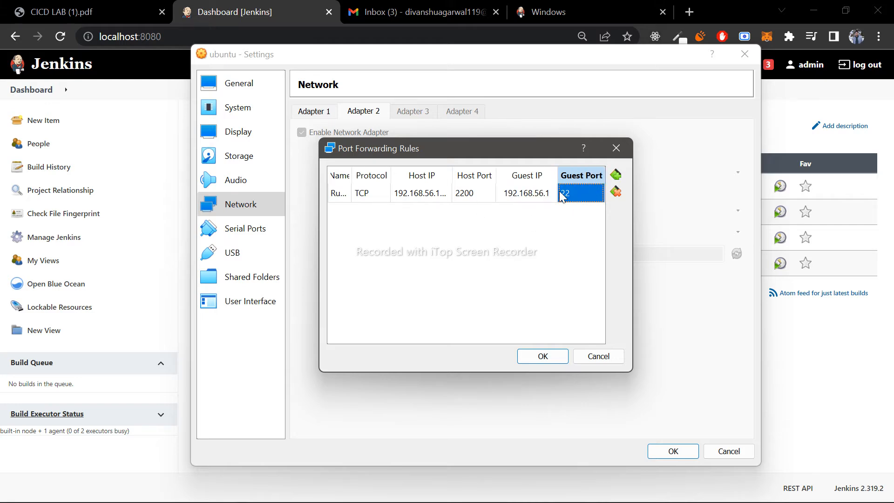
click(476, 198)
click(476, 198)
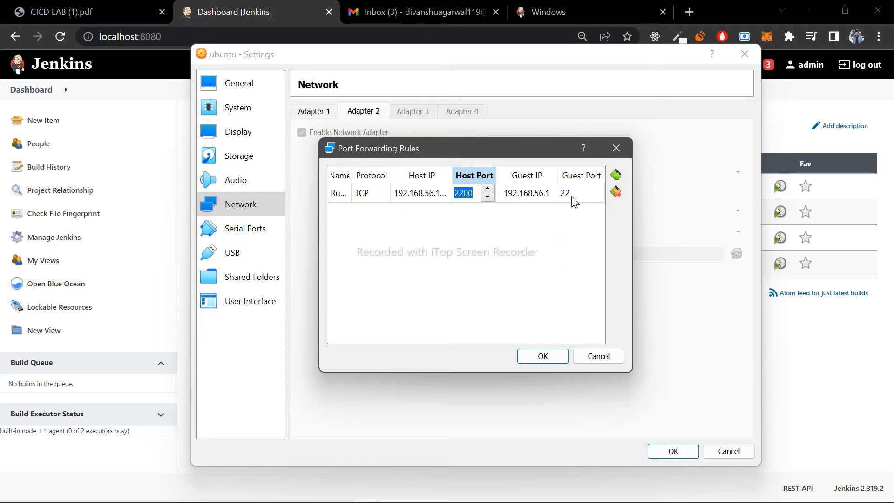
click(541, 356)
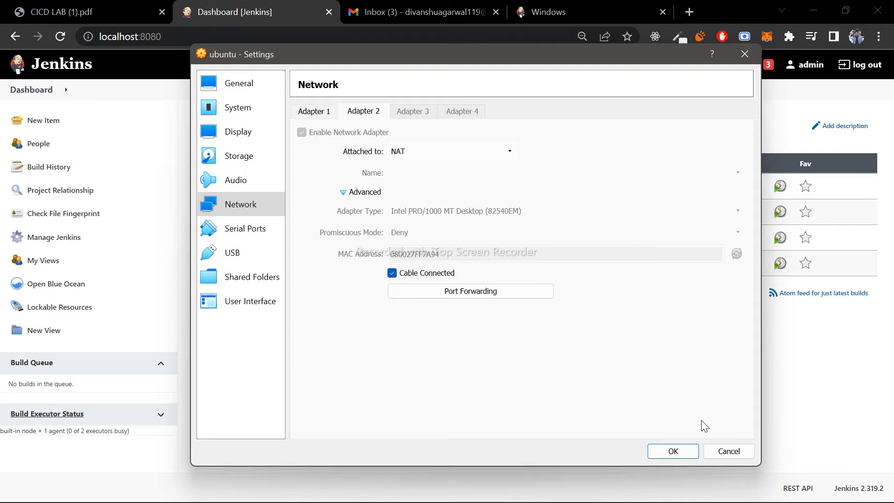
click(685, 453)
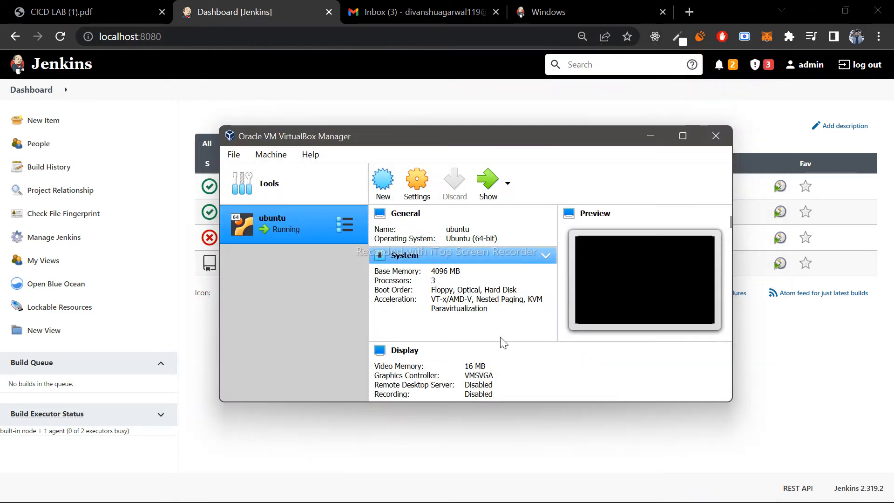
- Switch to the running ubuntu virtual machine and unlock it with the account password
mouse_move(616, 478)
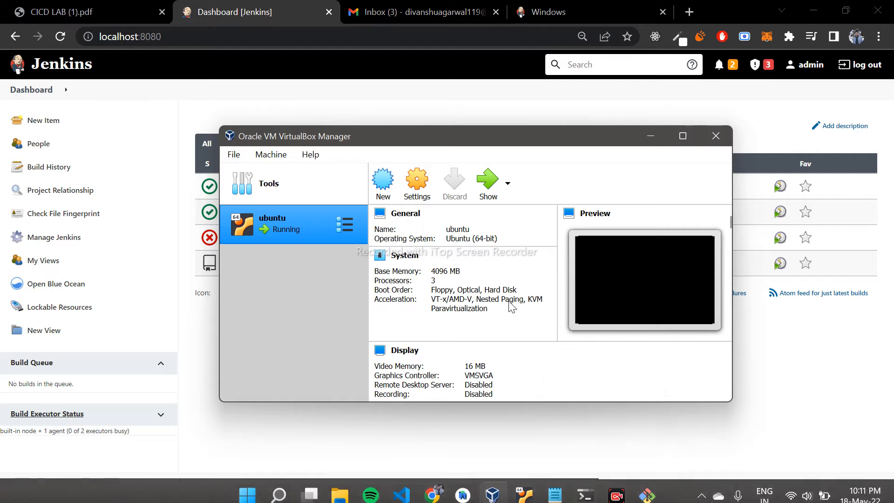
click(474, 475)
mouse_move(475, 498)
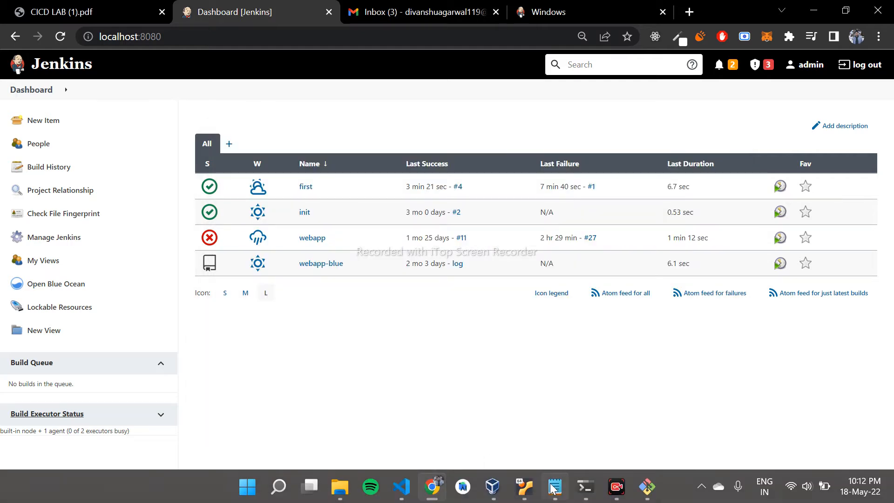
click(523, 487)
text(****)
key(Return)
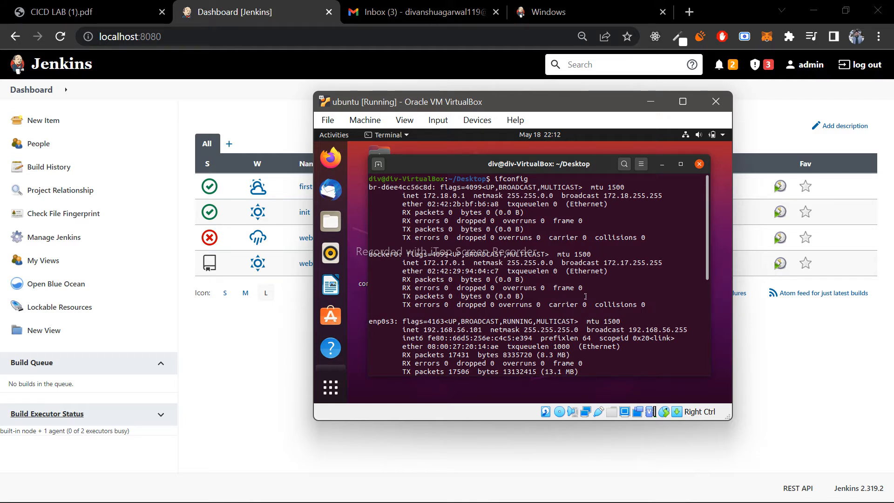
- Examine the enp0s3 inet address and the remaining interfaces in the ifconfig output of the ubuntu terminal
drag(424, 330, 480, 330)
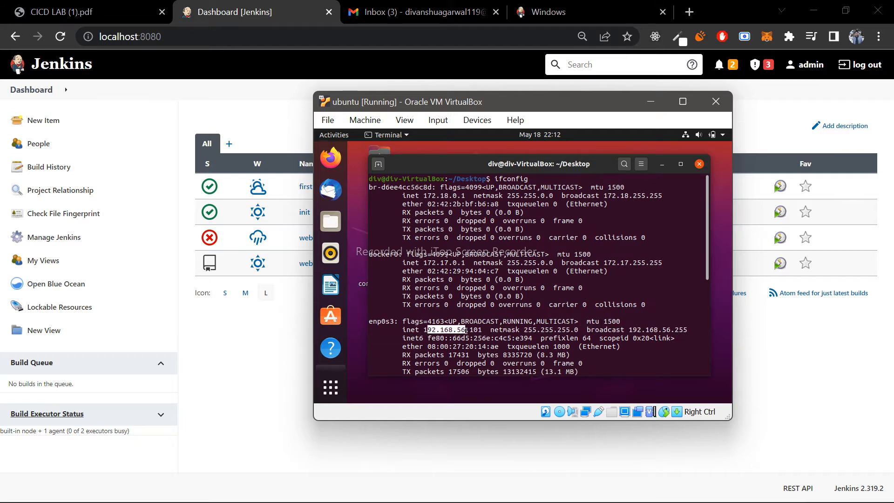
click(480, 329)
scroll(586, 341, down, 5)
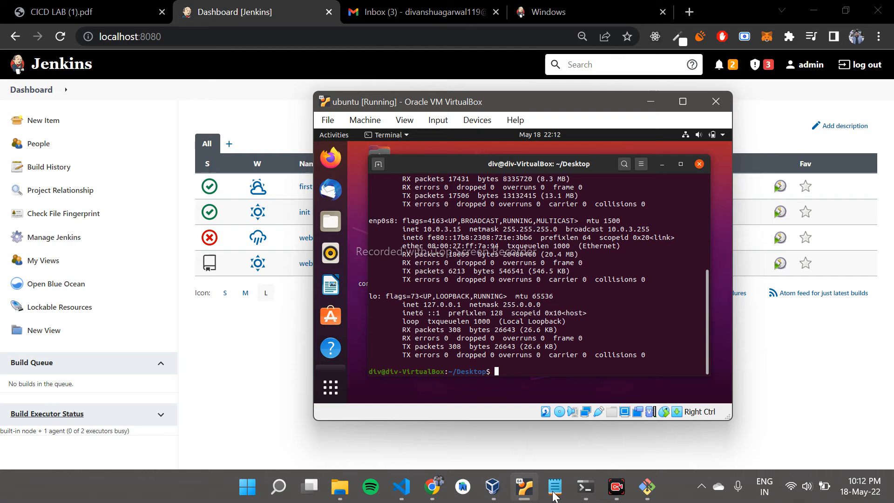
- Launch Command Prompt on the Windows host and bring its window to the front
click(584, 489)
click(577, 497)
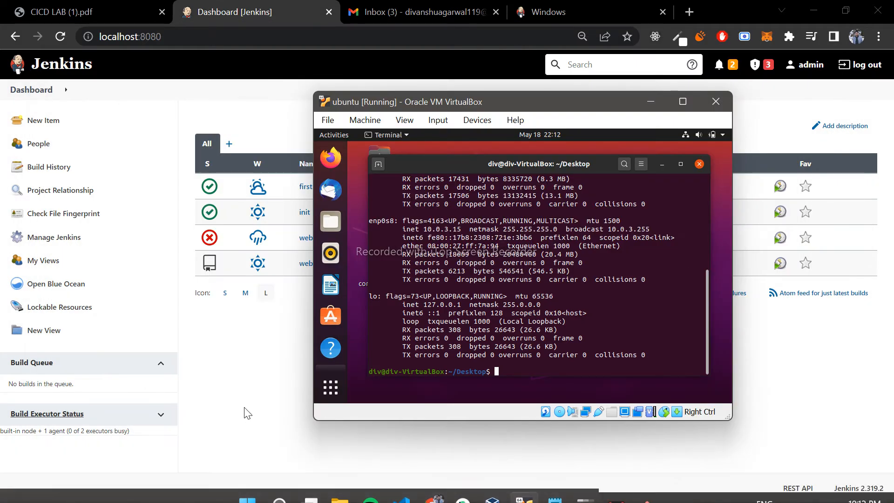
key(super)
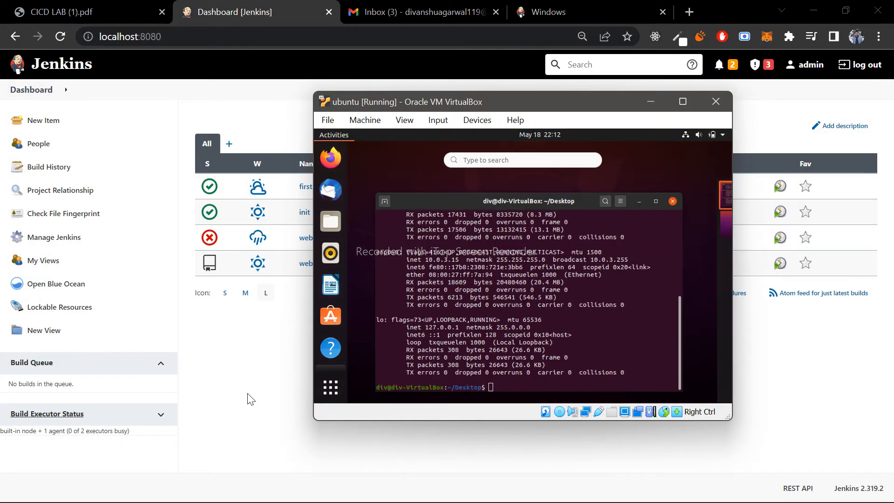
click(247, 393)
key(super)
text(cmd)
key(Return)
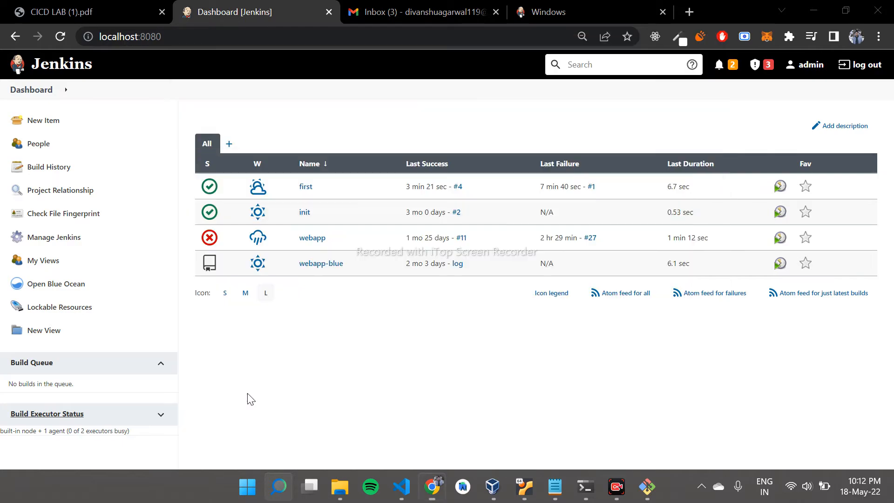
key(alt+Tab)
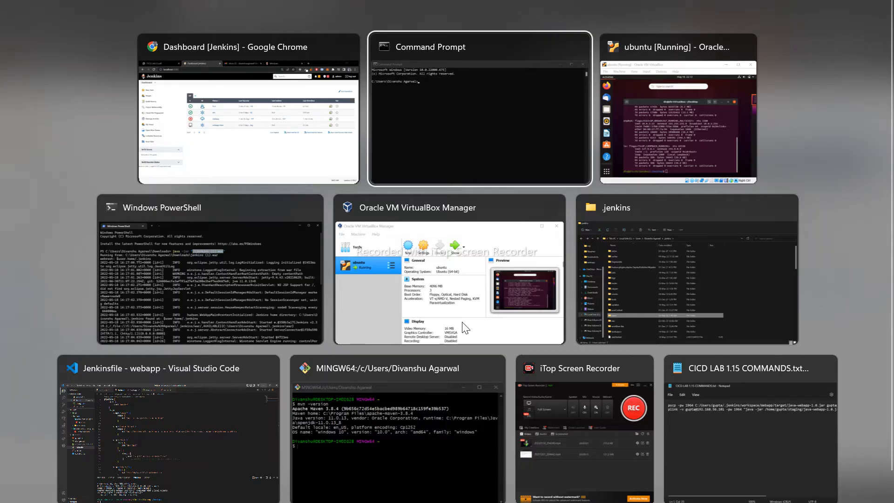
- Run ipconfig and highlight the IPv4 address of the VirtualBox Host-Only Network adapter
text(ipconfi)
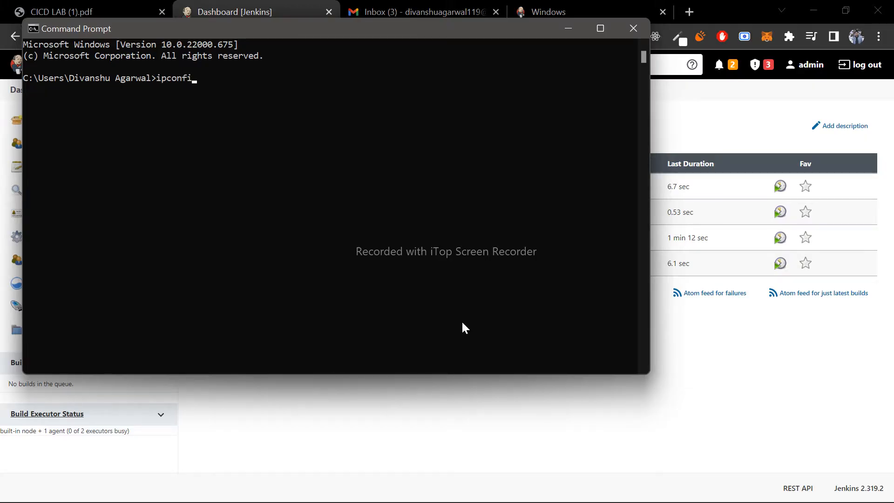
text(g)
key(Return)
scroll(277, 285, up, 4)
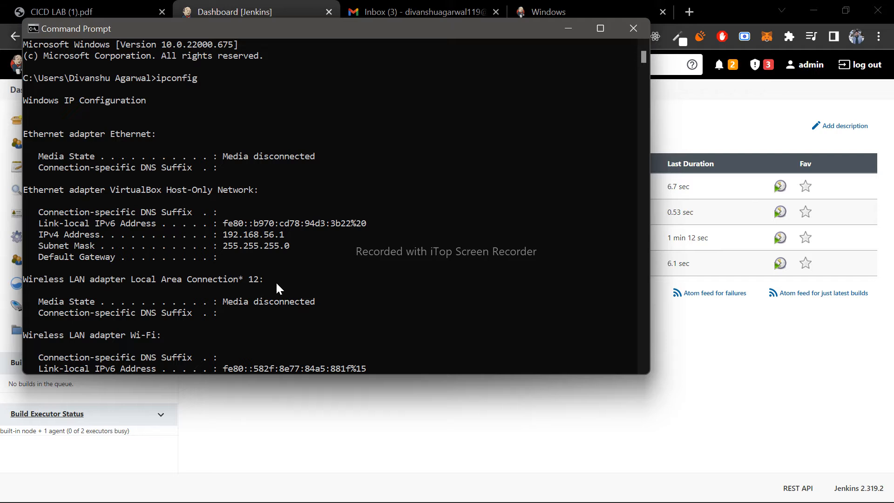
drag(224, 234, 272, 236)
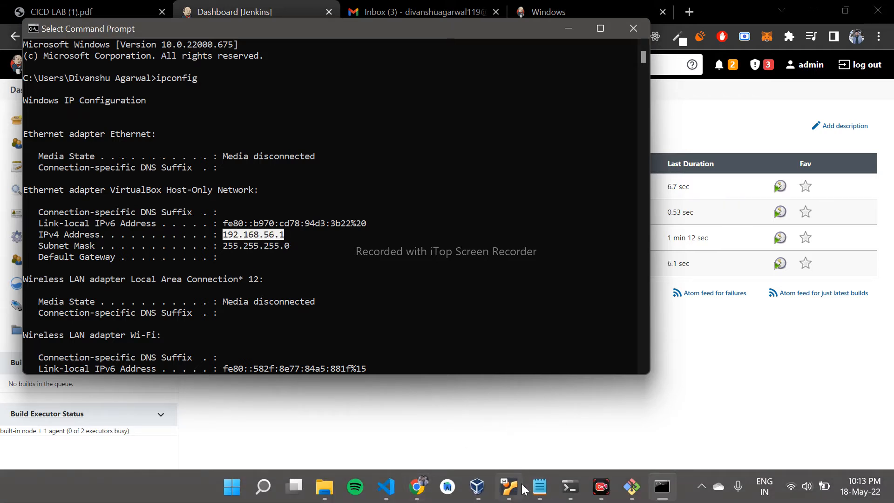
- Check the host IP in the ubuntu machine's Adapter 2 port forwarding rules again, then close the rules and settings
click(479, 487)
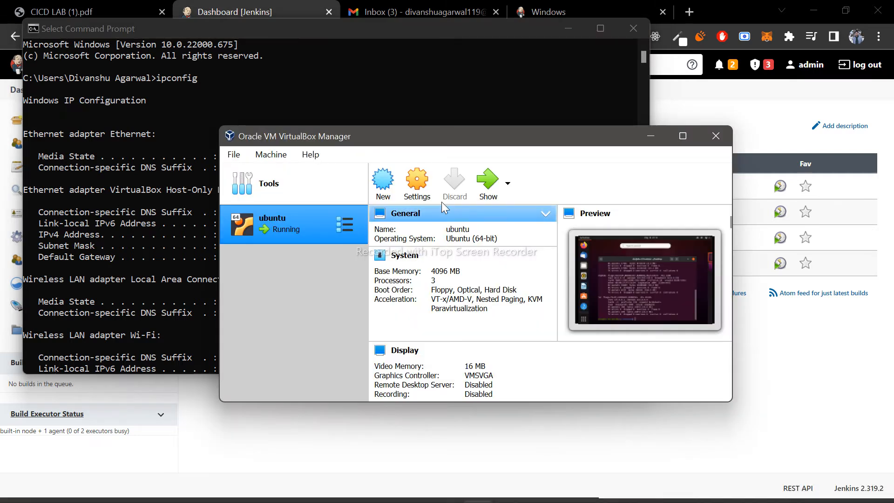
click(426, 189)
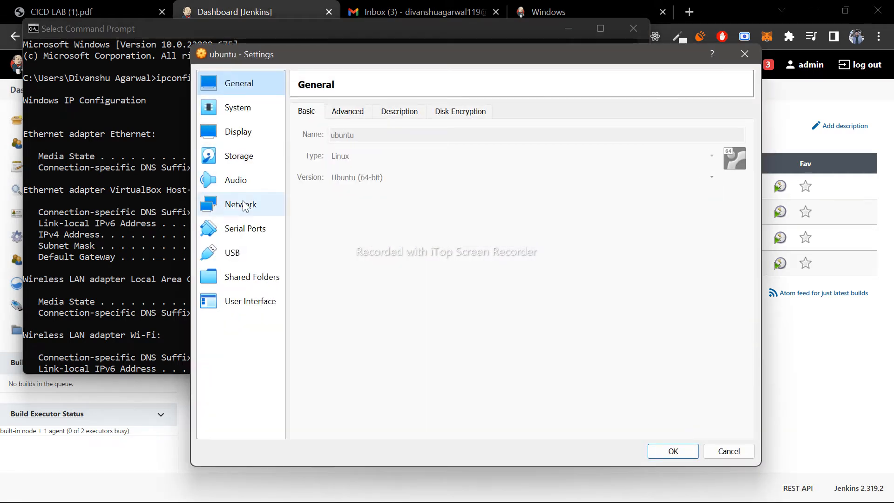
click(240, 204)
click(373, 111)
click(325, 192)
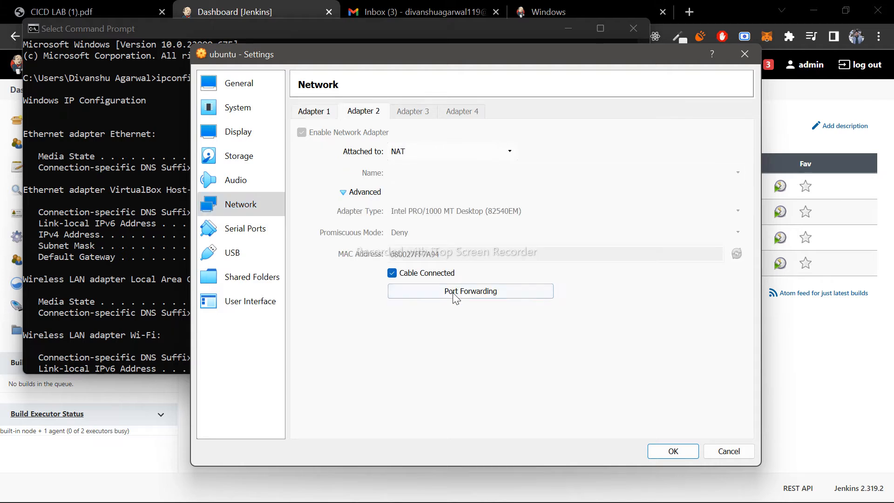
click(457, 292)
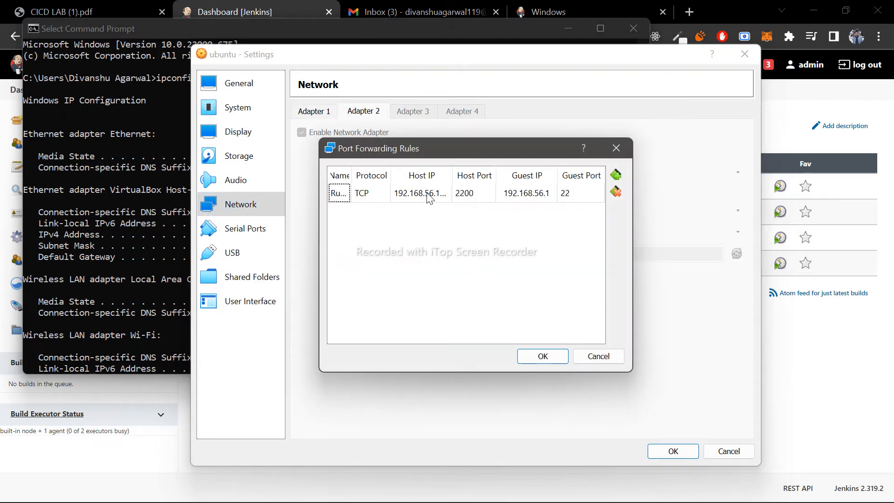
click(539, 358)
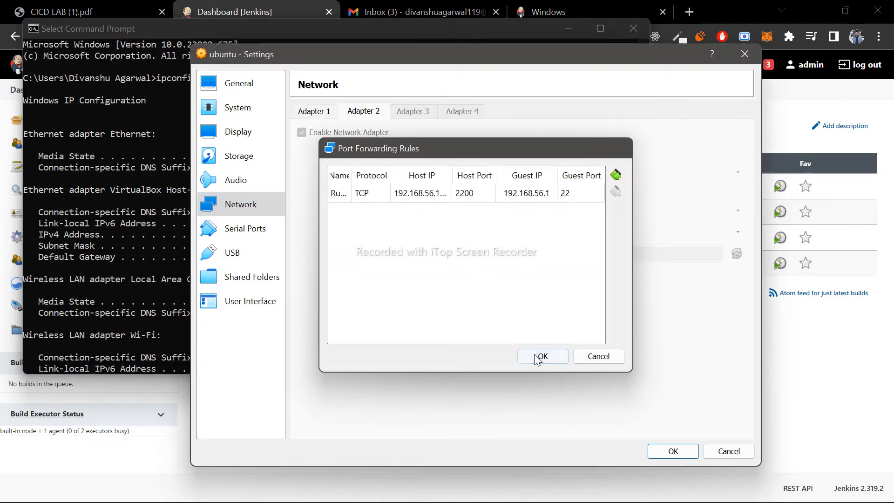
click(662, 452)
- Ping 192.168.56.101 from Command Prompt and check the ping statistics
click(99, 215)
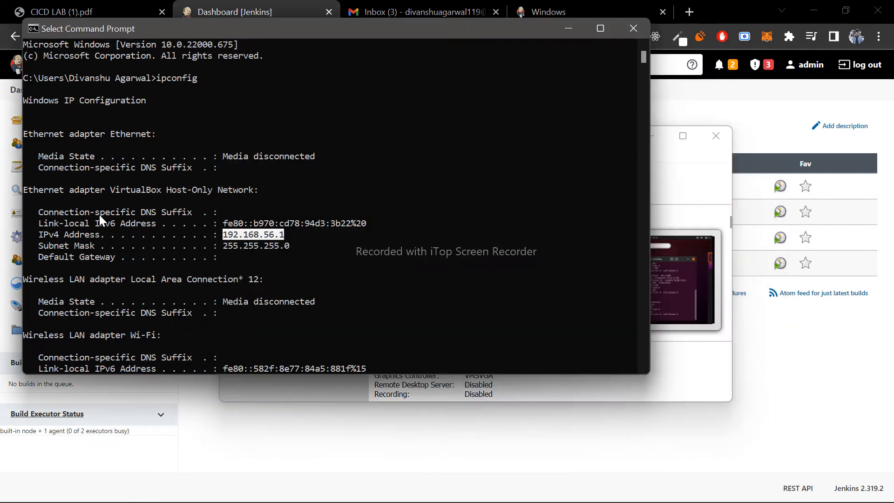
scroll(412, 298, down, 20)
click(412, 300)
text(ping )
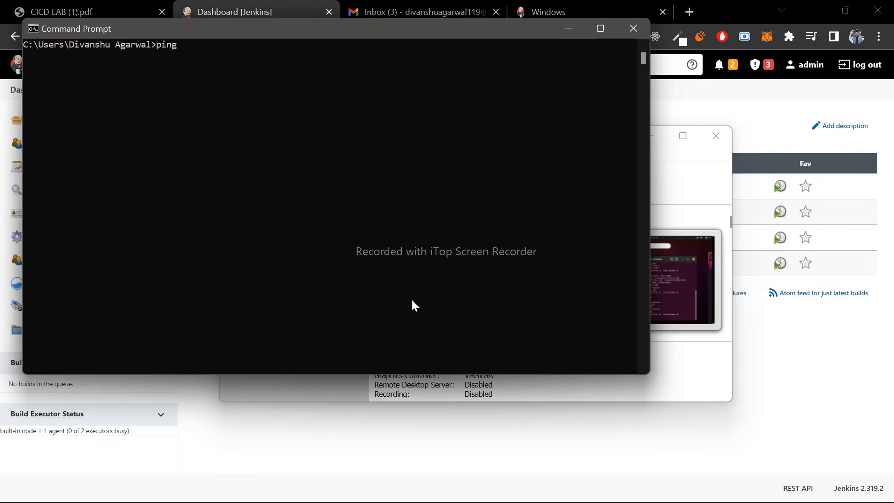
text(192.168.56.101)
key(Return)
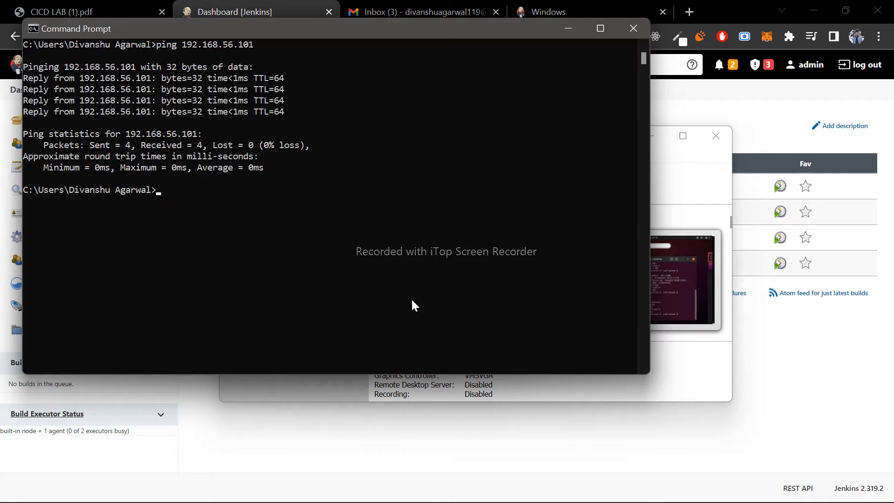
drag(264, 169, 298, 146)
click(258, 203)
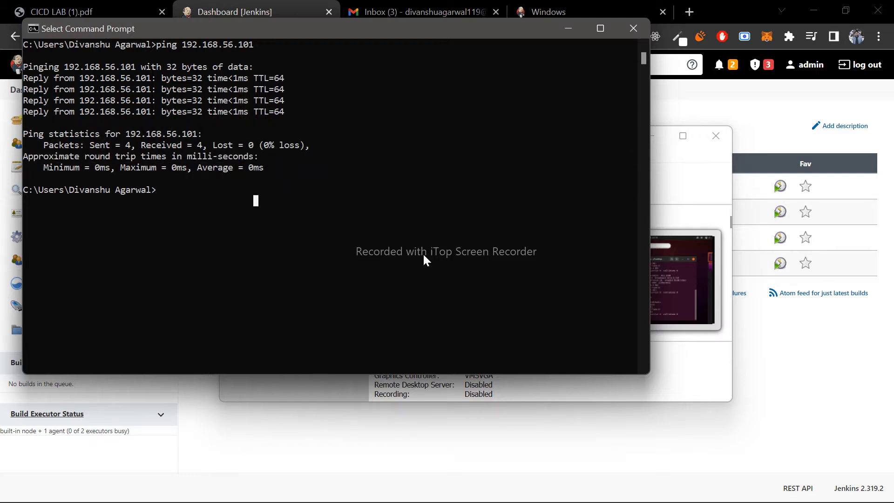
- Switch to the running ubuntu virtual machine and ping the Windows host at 192.168.56.1 from its terminal
mouse_move(609, 487)
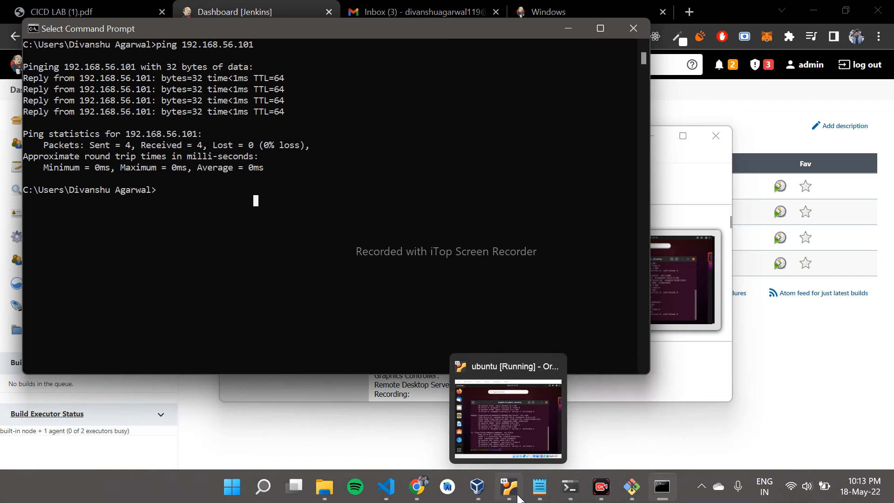
click(530, 435)
click(610, 366)
text(ping )
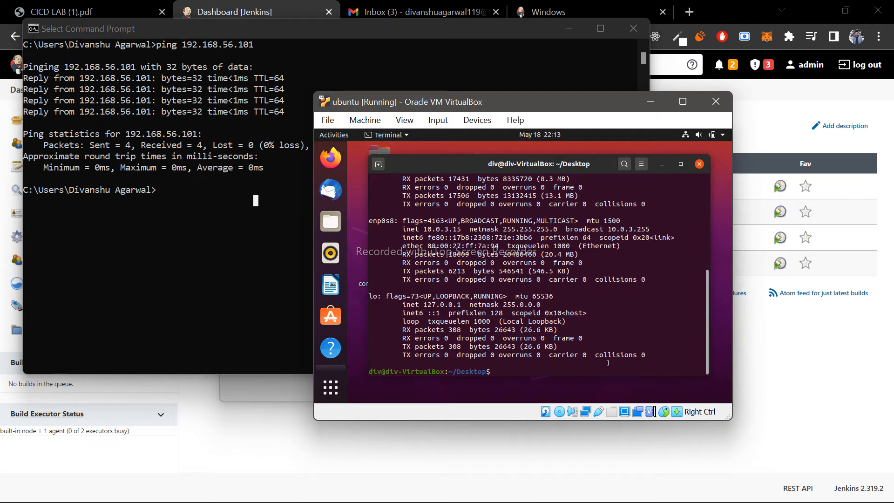
text(192.168.56.1)
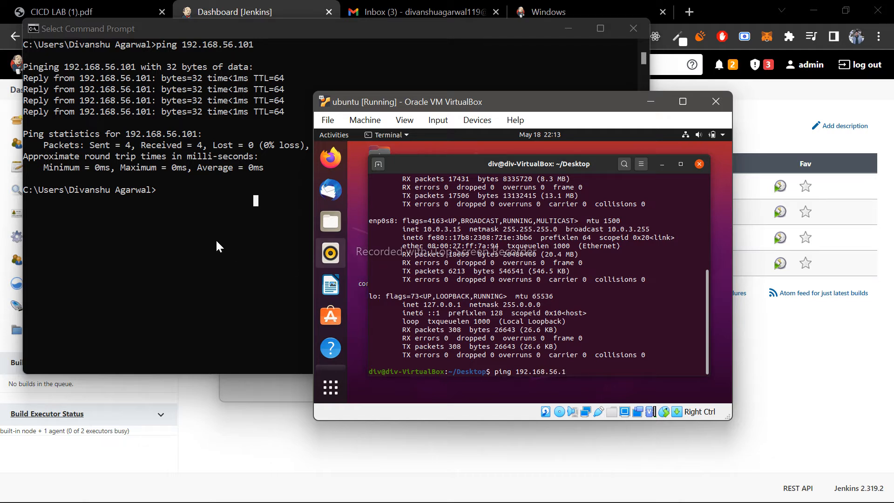
key(Return)
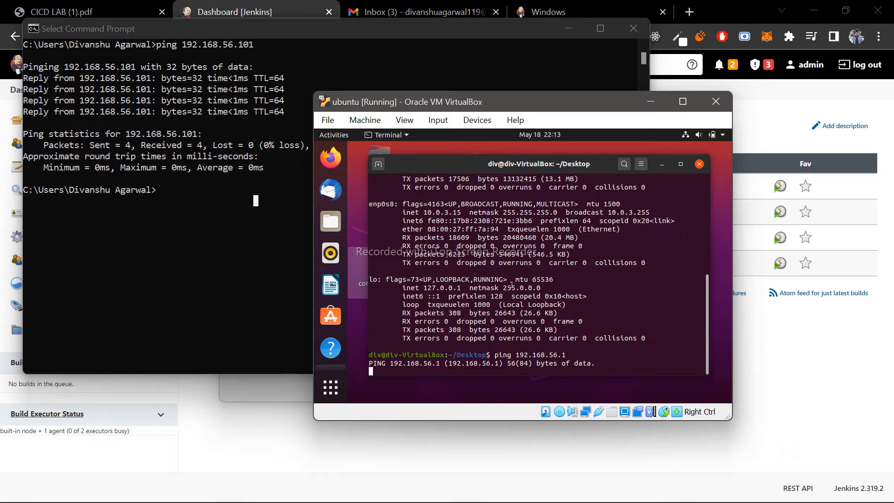
- Repeat the ping of 192.168.56.101 from Command Prompt and review the host-only adapter details in the earlier ipconfig output
click(270, 279)
key(Up)
scroll(270, 278, up, 9)
scroll(271, 278, up, 4)
key(Return)
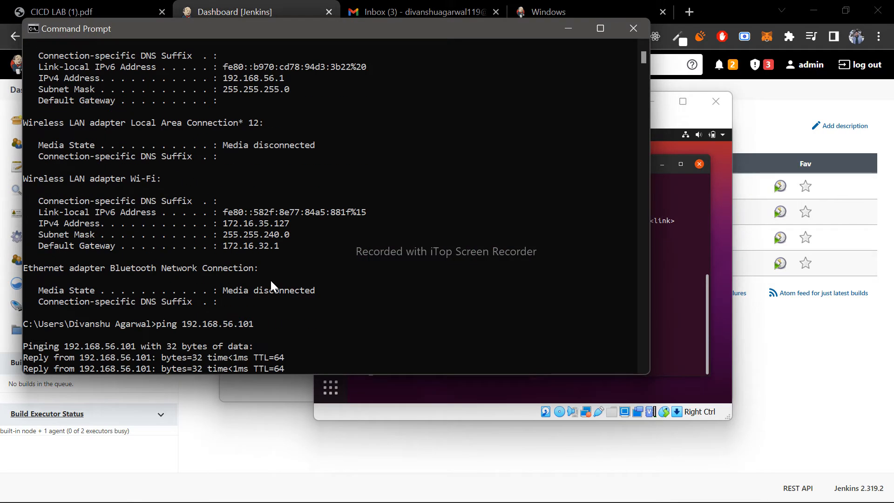
scroll(270, 281, up, 7)
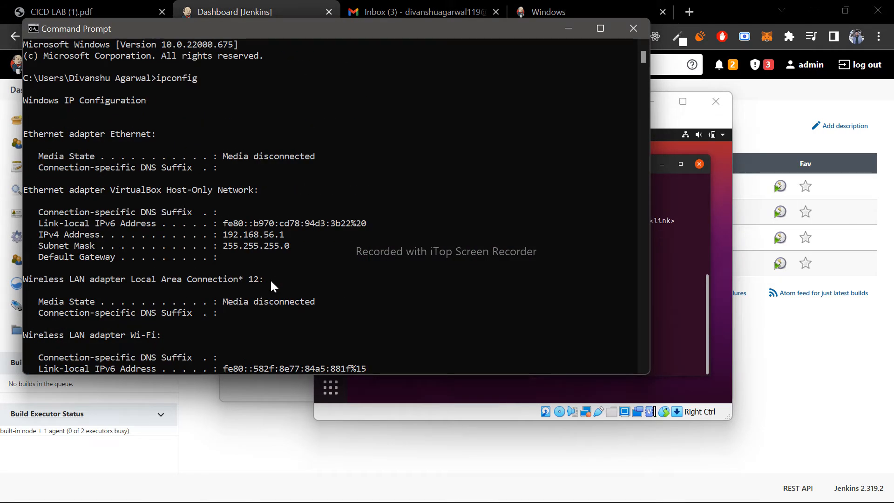
click(676, 323)
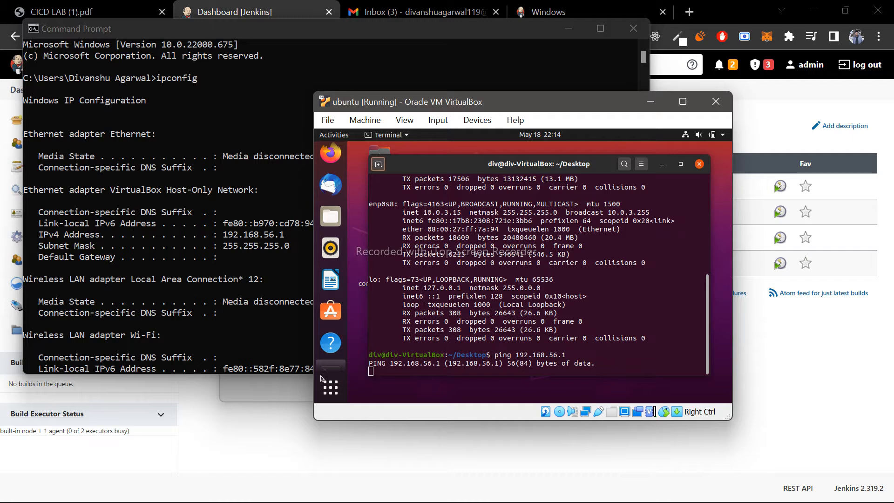
- Open an SSH session from Command Prompt to the ubuntu machine's user account at 192.168.56.101 and review the login banner
click(290, 454)
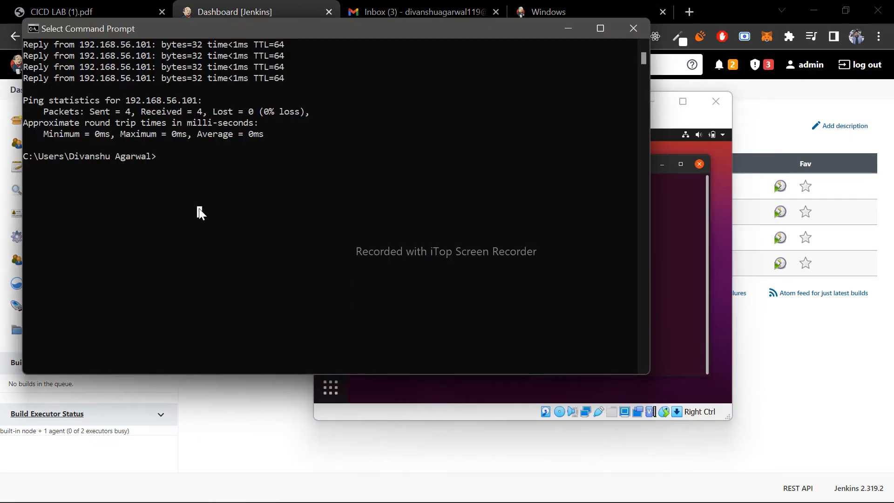
text(ssh)
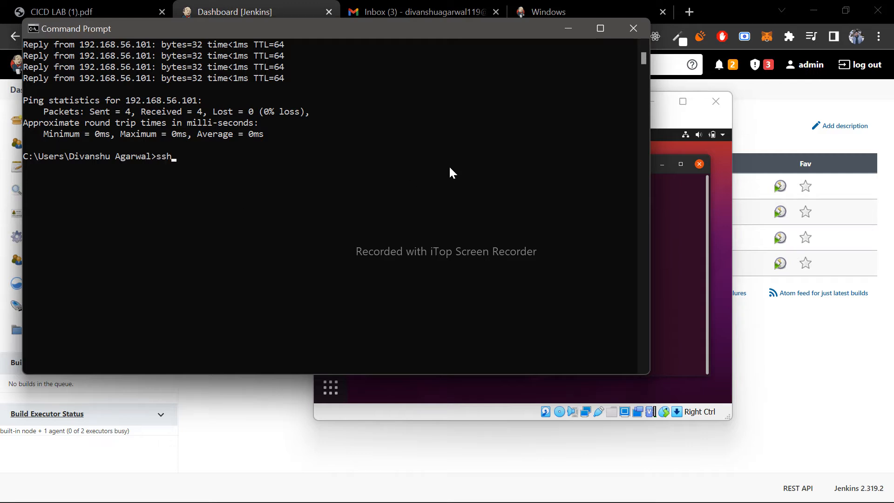
text( div@192.168.56.101)
key(Return)
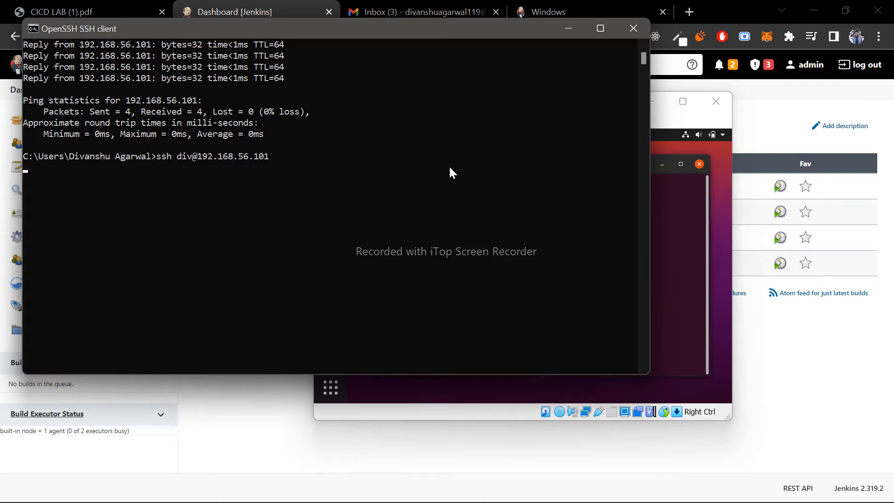
scroll(211, 169, up, 6)
scroll(212, 170, up, 2)
scroll(189, 182, down, 15)
scroll(160, 187, up, 8)
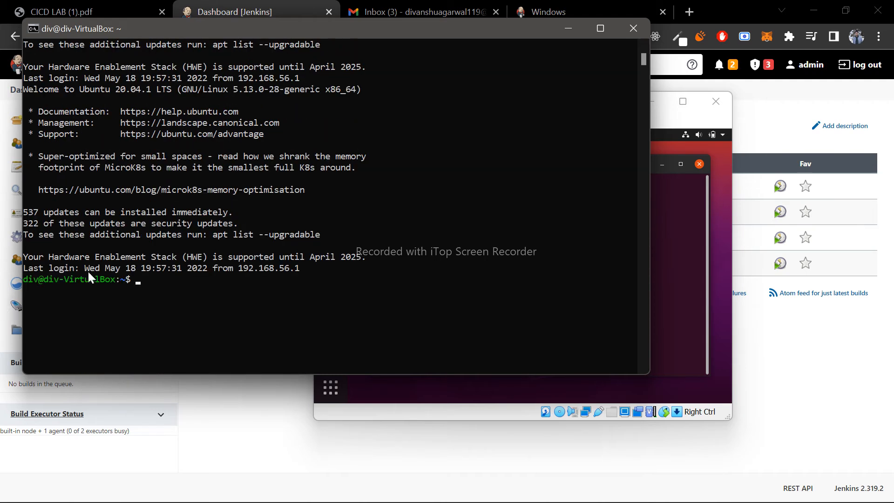
- List the remote home directory with ls -l, highlight docker-compose.yml, and compare it with the file on the ubuntu desktop
drag(135, 277, 205, 265)
click(205, 268)
text(ls -l)
key(Return)
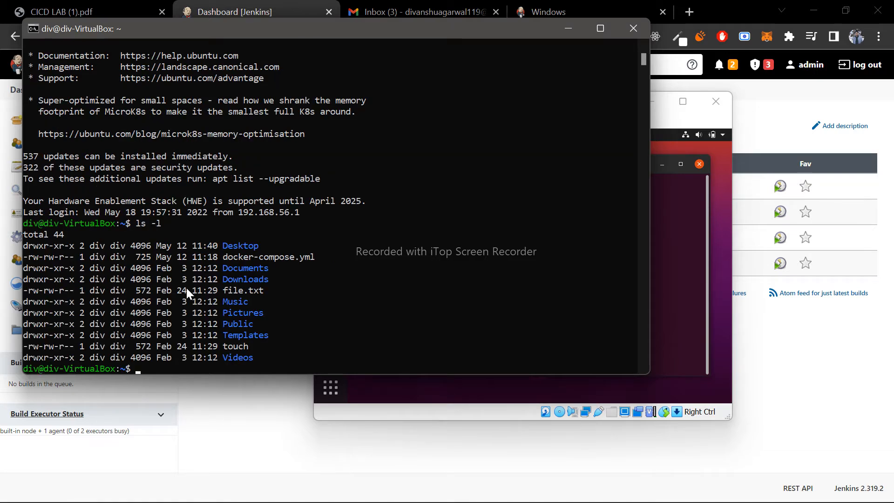
drag(223, 258, 316, 259)
click(709, 232)
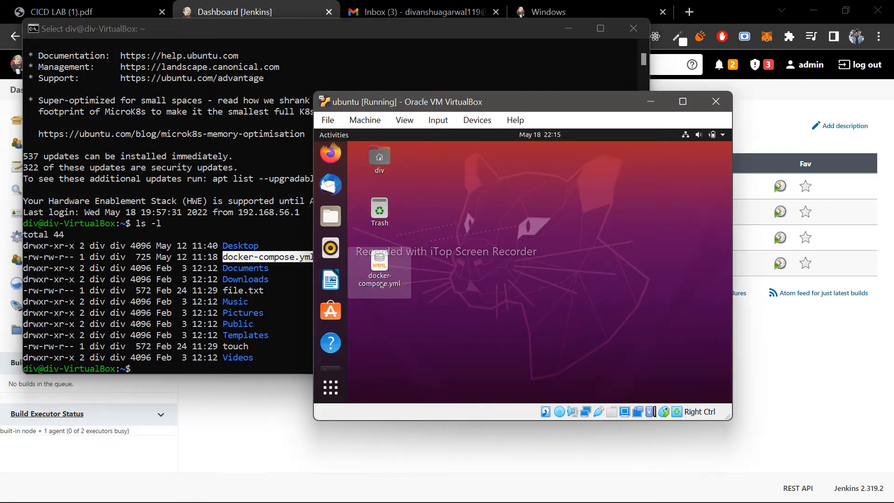
click(255, 337)
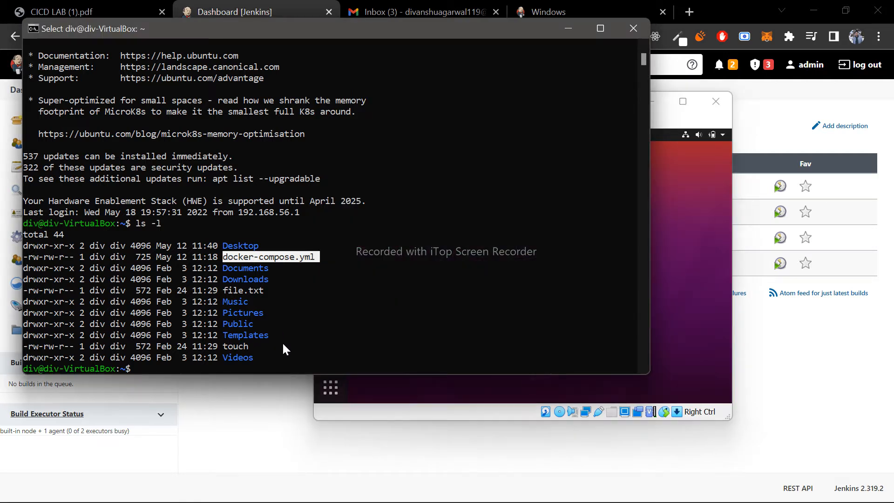
- Exit the SSH session and return to the Jenkins dashboard in the browser
text(exit)
key(Return)
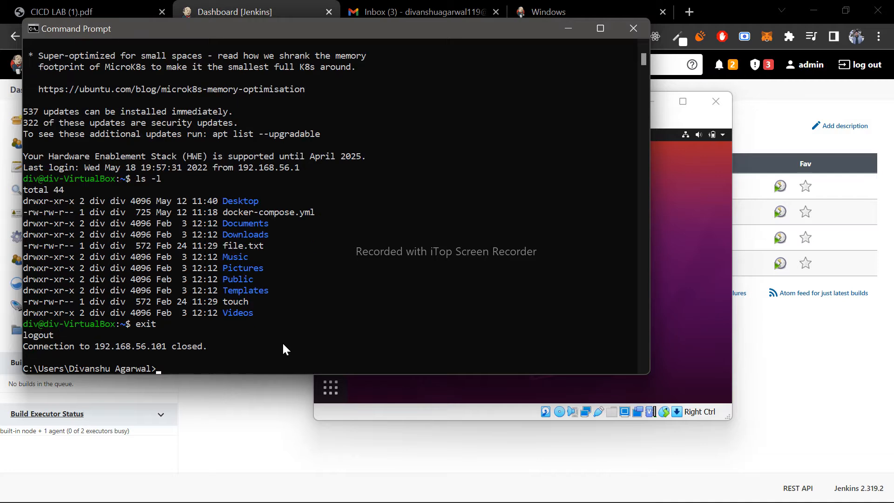
click(471, 323)
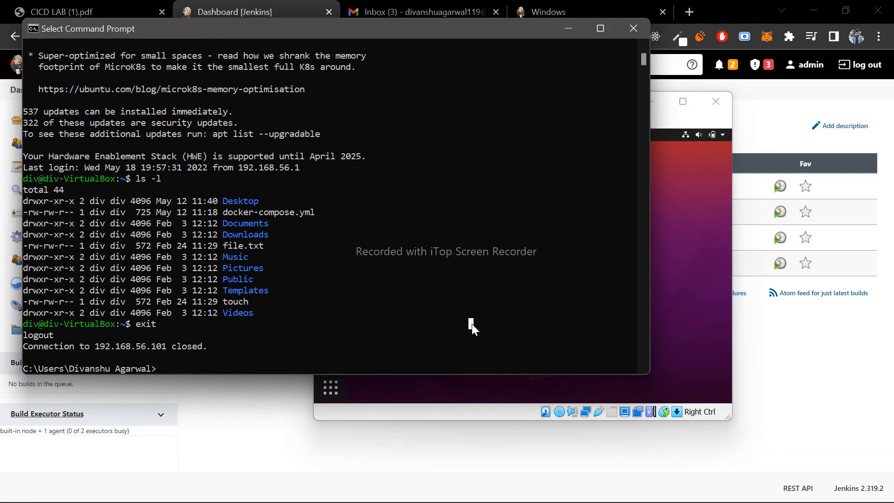
click(254, 6)
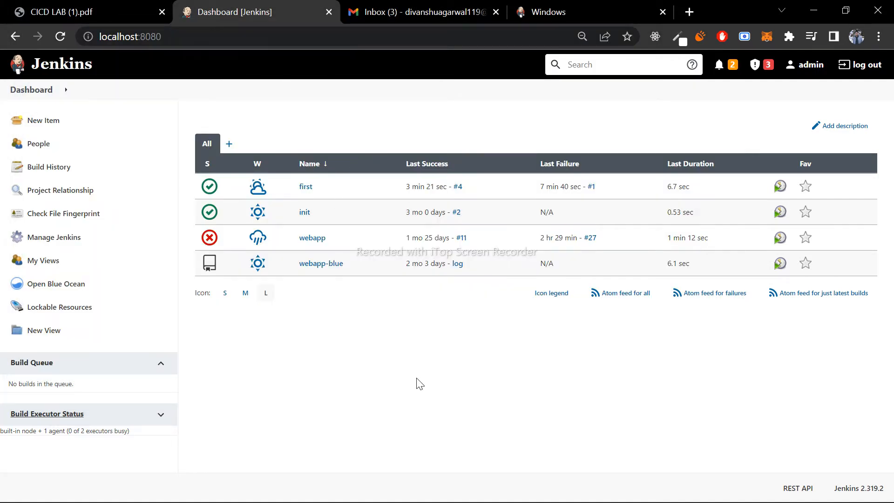
- Switch to Visual Studio Code and review the main method and request route in the webapp project's App.java
key(alt+Tab)
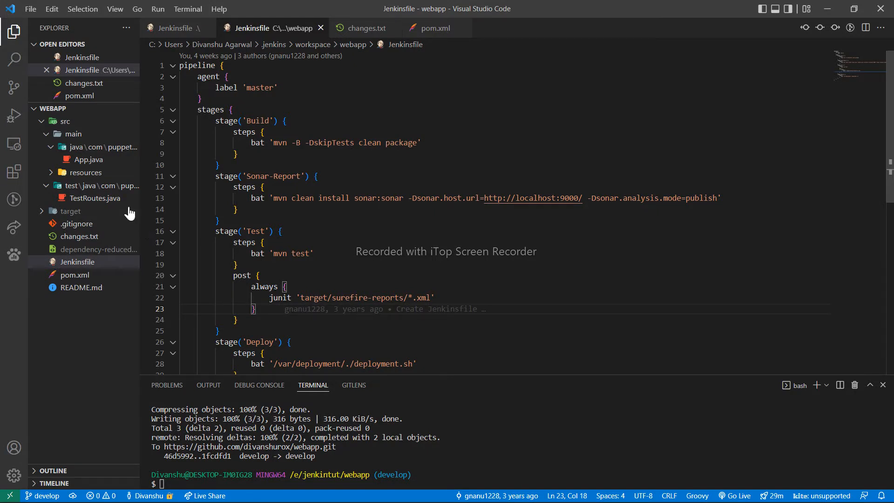
click(94, 162)
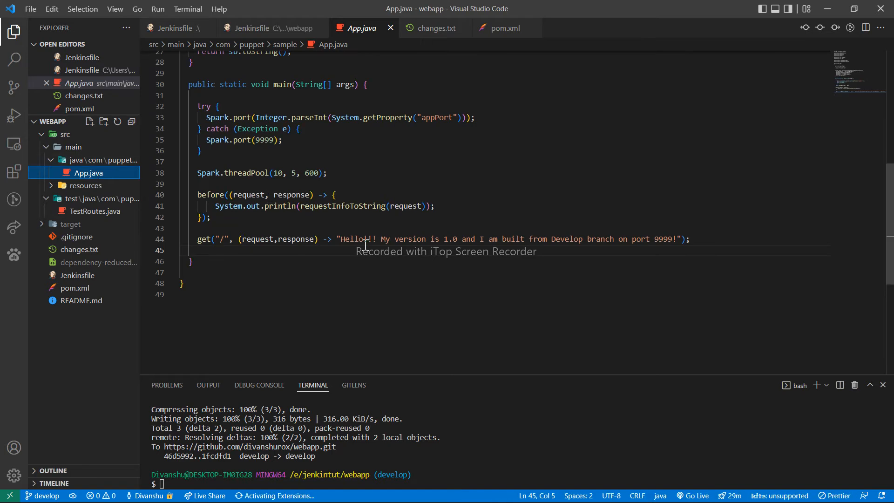
scroll(365, 245, up, 2)
scroll(292, 232, up, 2)
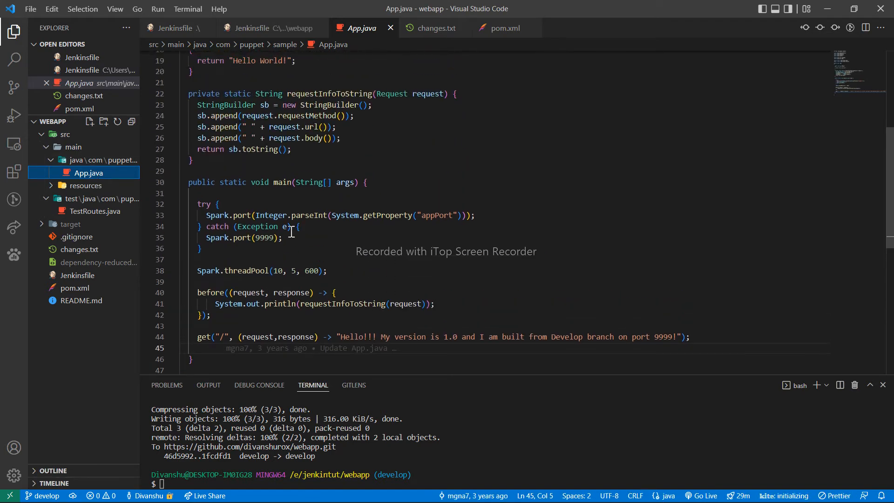
- Open TestRoutes.java, highlight its package and import lines, and review the test code below them
click(100, 211)
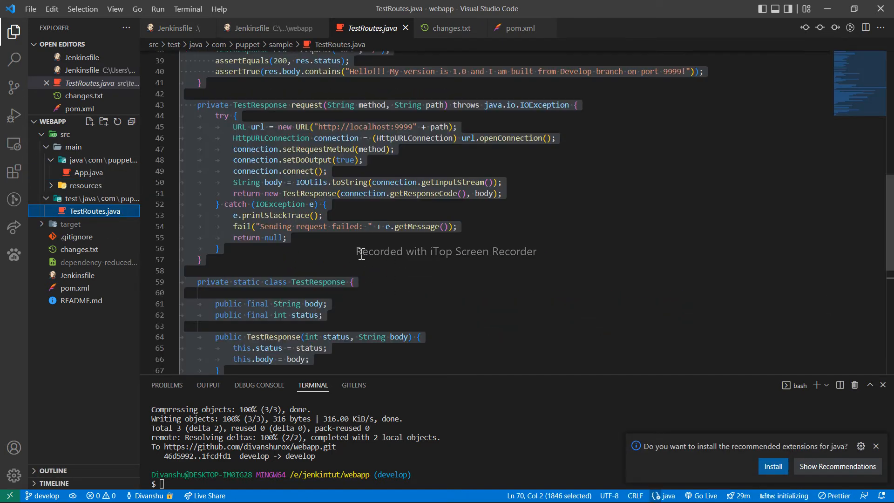
scroll(224, 250, up, 10)
scroll(223, 249, up, 4)
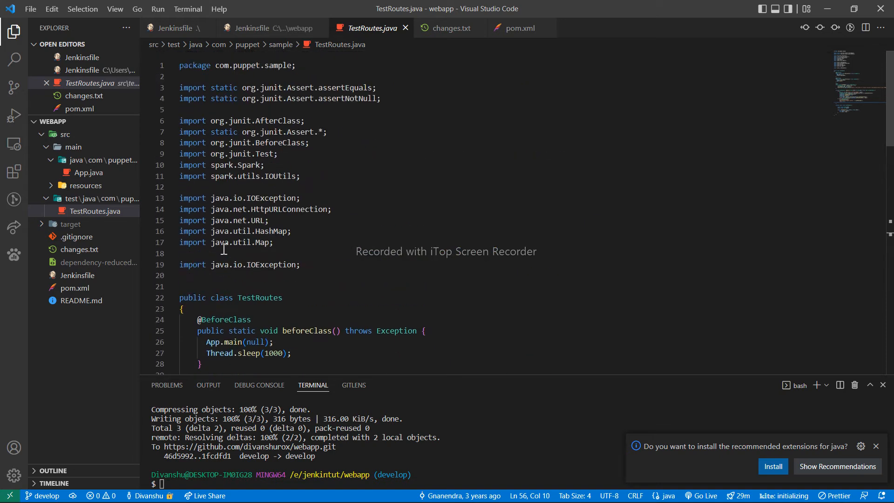
drag(317, 264, 167, 67)
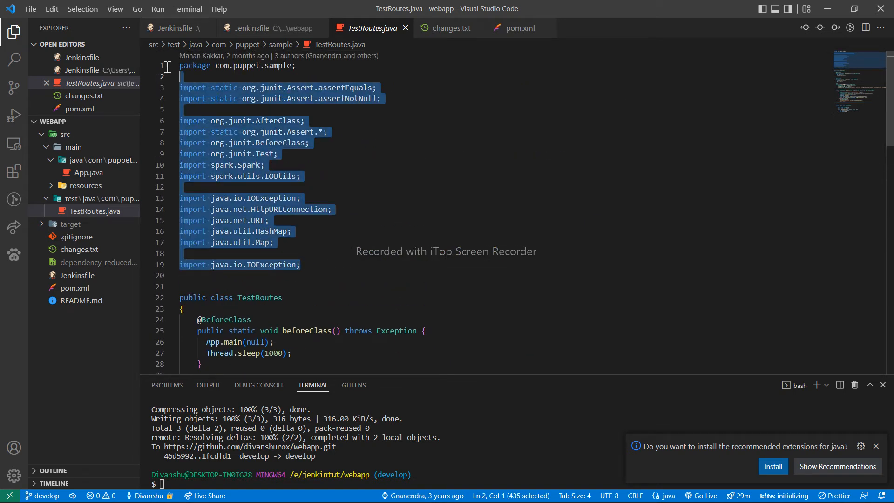
click(367, 231)
scroll(368, 232, down, 5)
scroll(369, 231, down, 8)
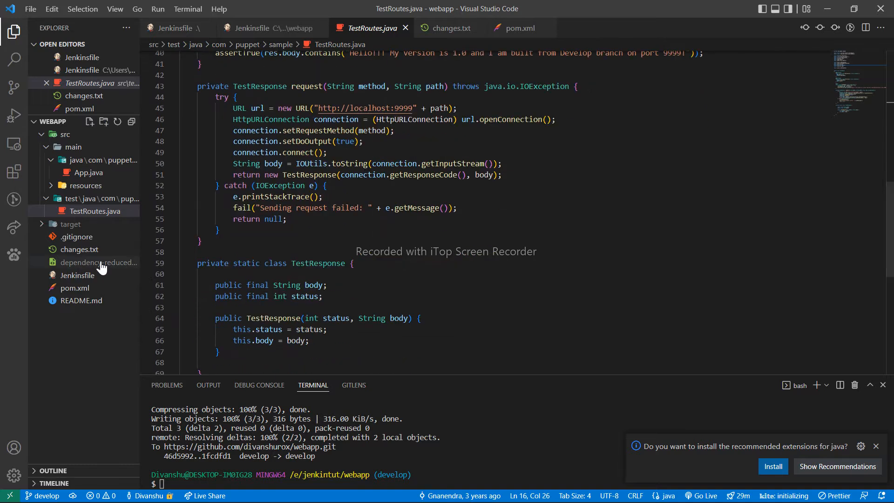
- Open pom.xml, highlight the project details from modelVersion to url, and examine the dependencies
click(74, 288)
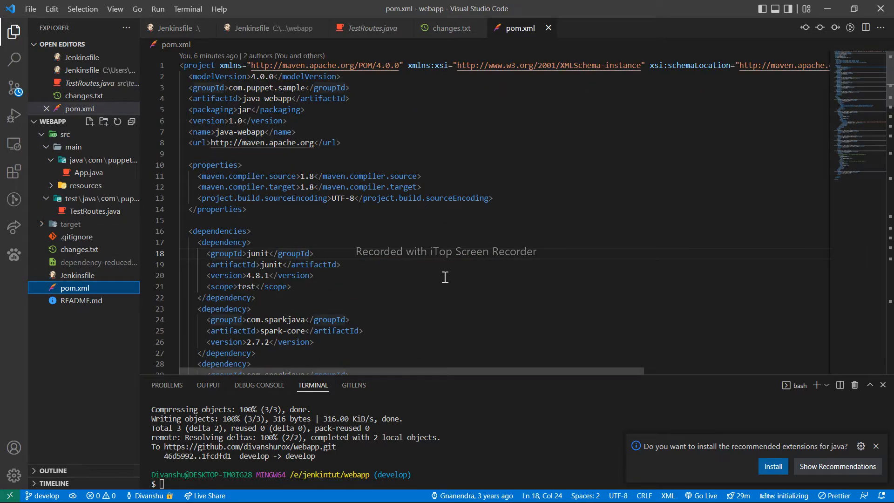
scroll(250, 140, down, 1)
scroll(250, 140, up, 1)
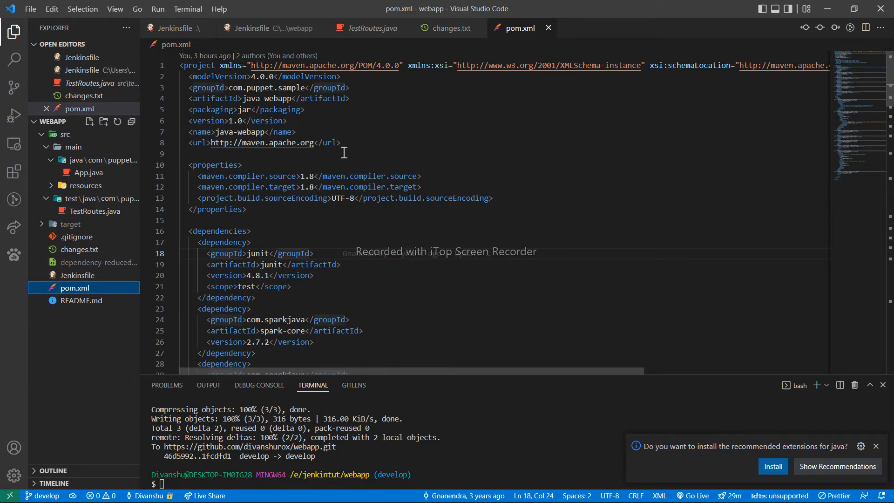
drag(358, 145, 190, 76)
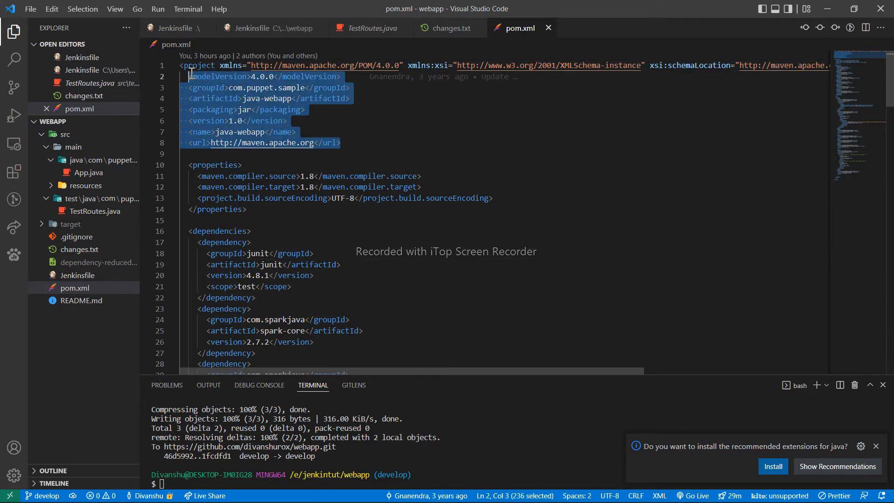
click(358, 136)
scroll(358, 136, down, 5)
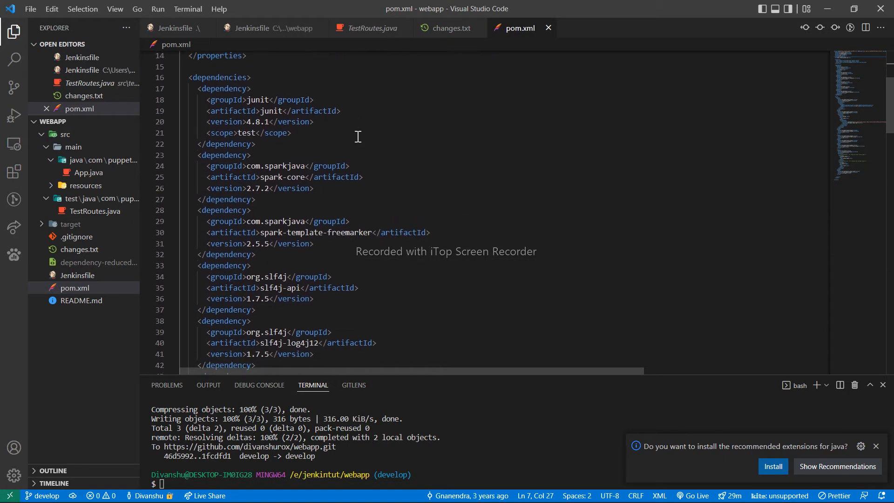
scroll(357, 136, up, 5)
scroll(357, 136, down, 9)
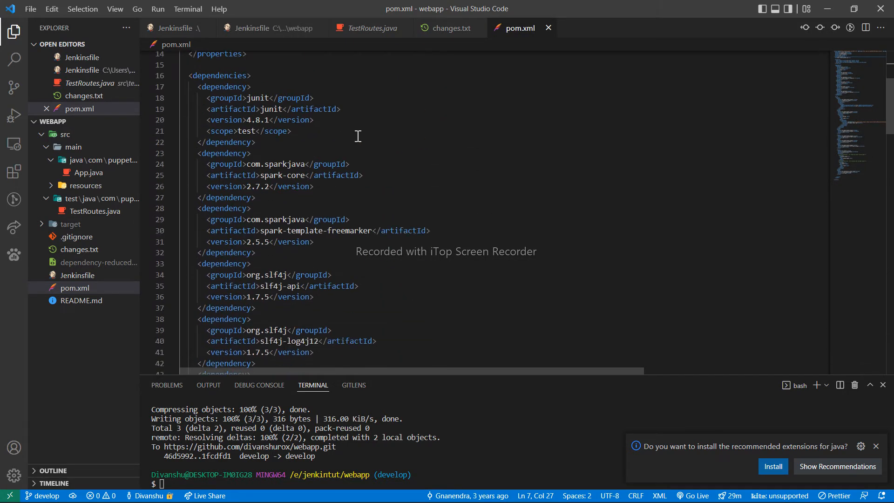
scroll(357, 137, up, 6)
scroll(358, 137, up, 3)
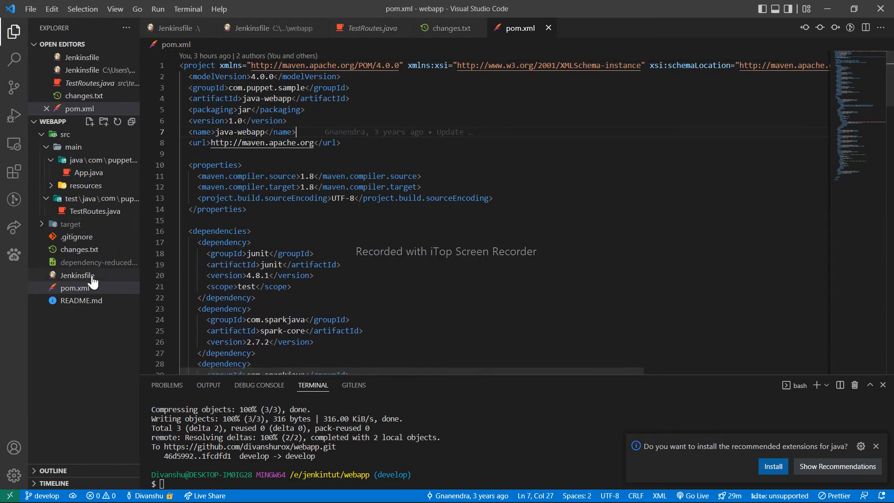
- Open the project's root Jenkinsfile and examine the pipeline's stages block, highlighting the Sonar-Report stage's steps
click(93, 278)
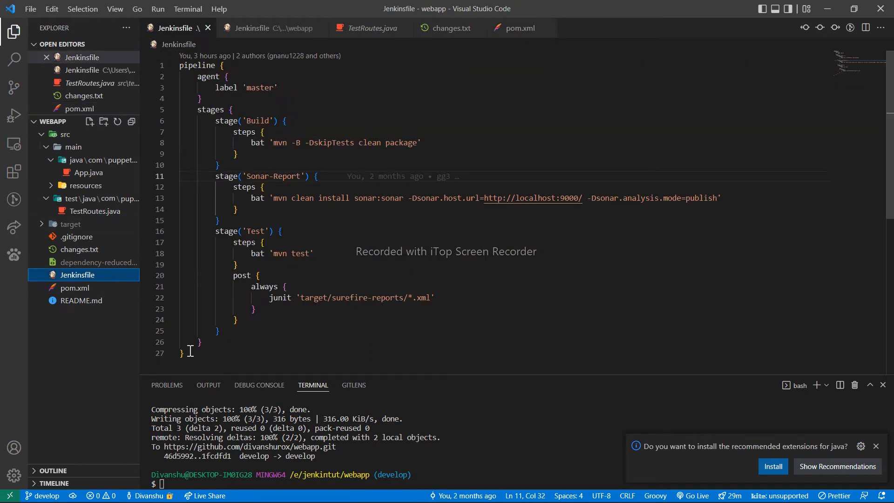
drag(190, 351, 186, 63)
click(387, 220)
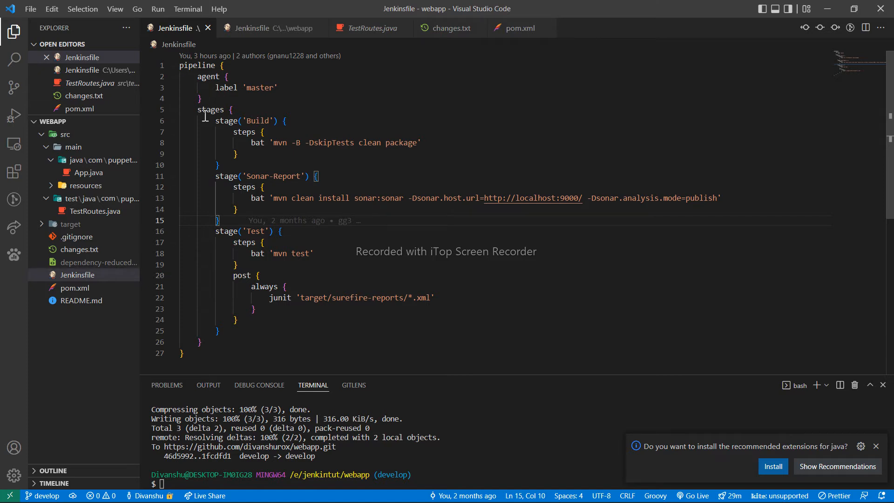
drag(197, 112, 230, 339)
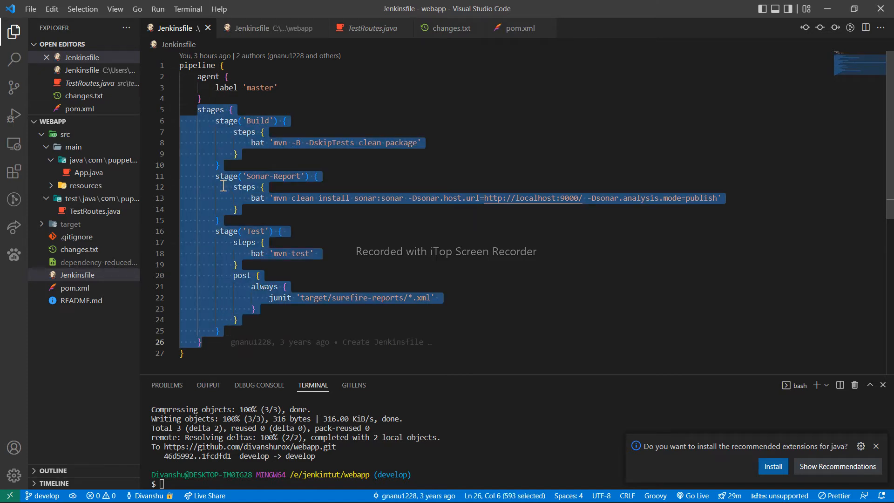
click(216, 235)
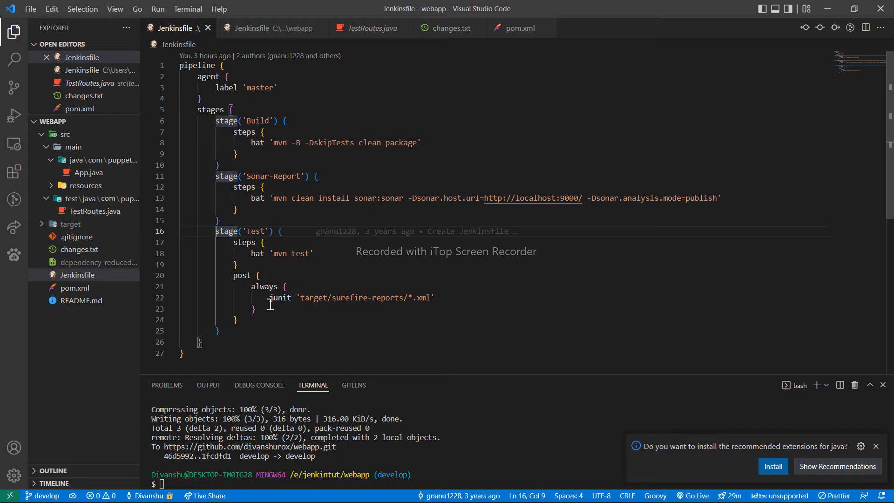
drag(216, 123, 220, 221)
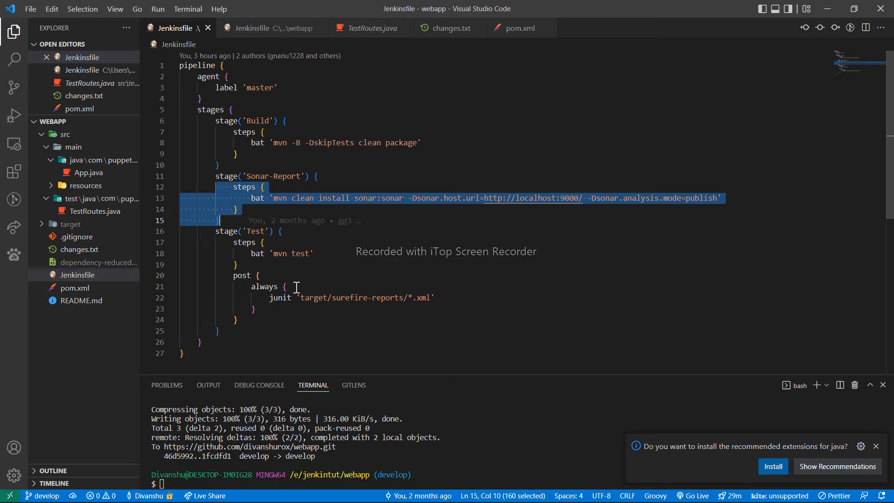
- Switch to the Jenkins dashboard in the browser and open the configuration of the slave node
click(366, 281)
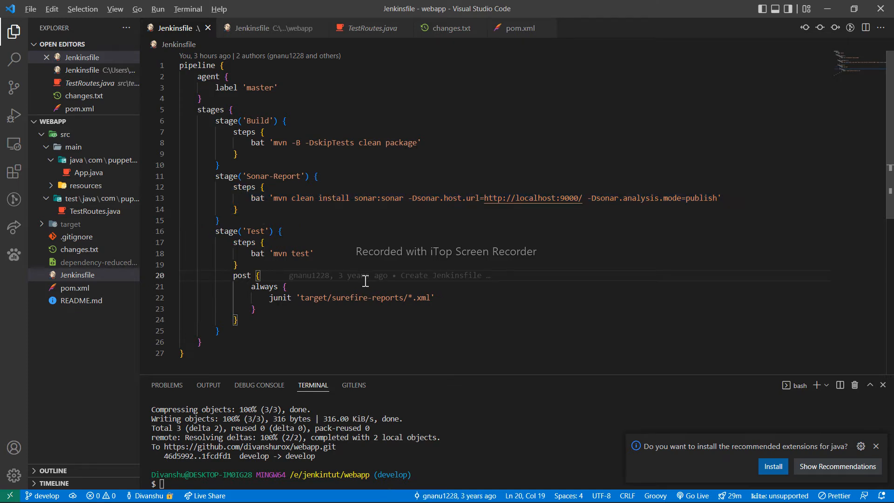
key(alt+Tab)
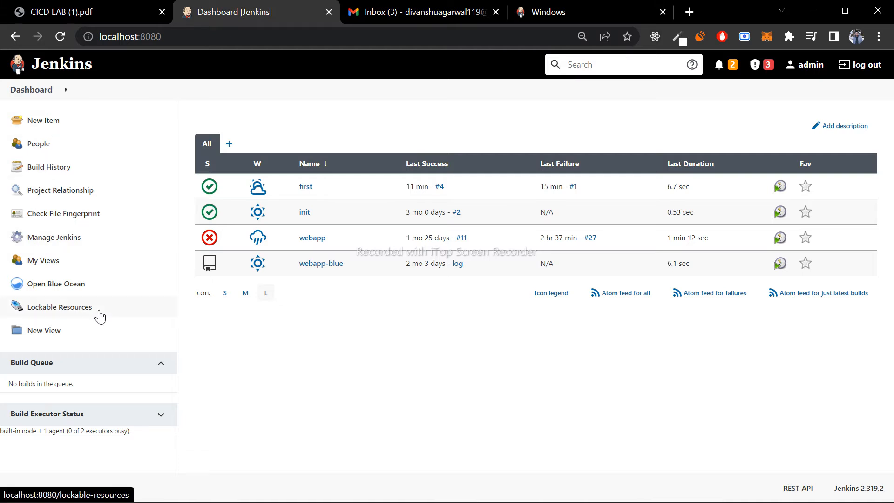
click(75, 240)
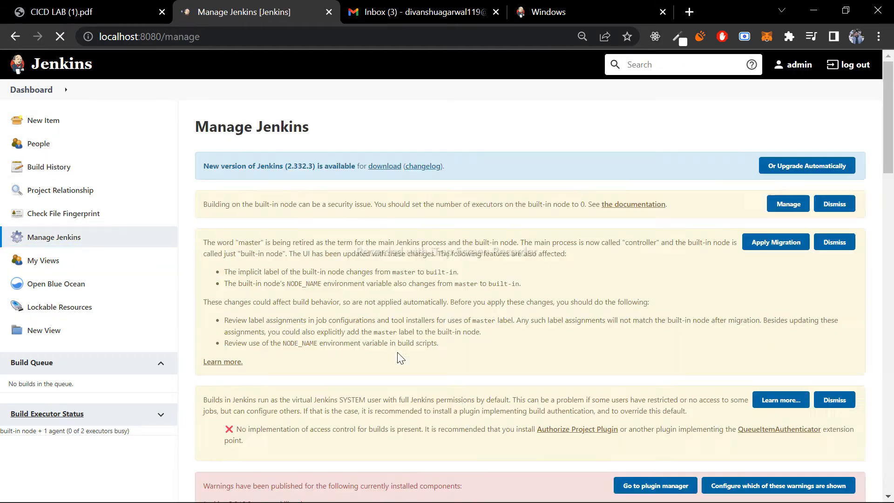
scroll(271, 294, down, 15)
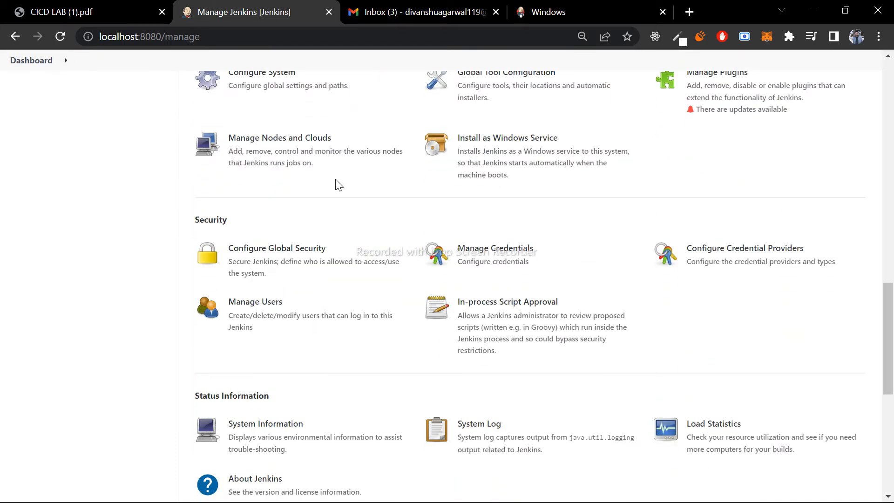
click(259, 156)
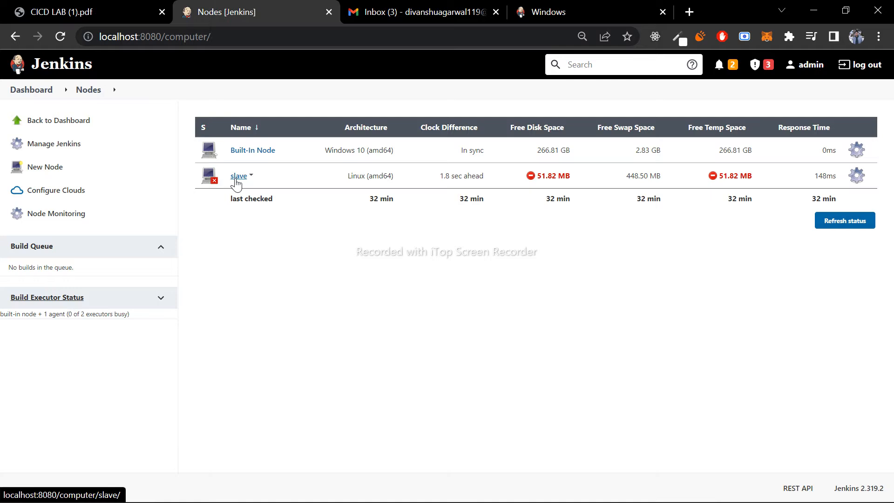
click(236, 180)
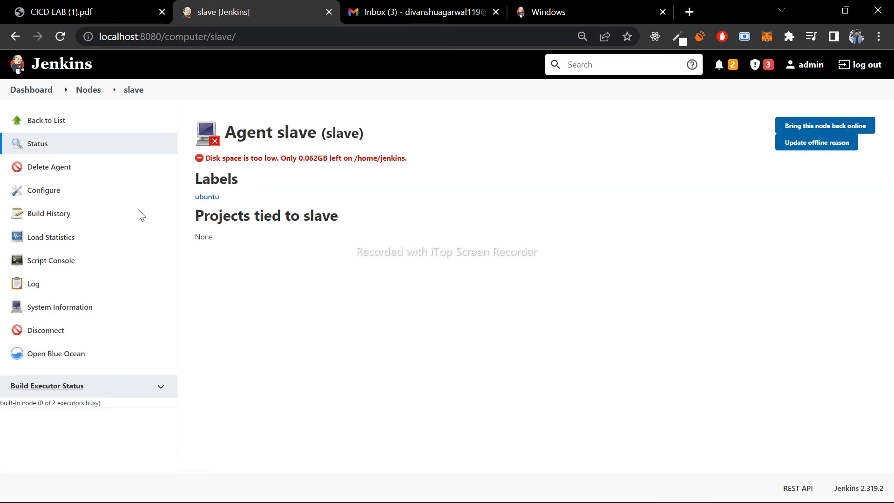
click(65, 197)
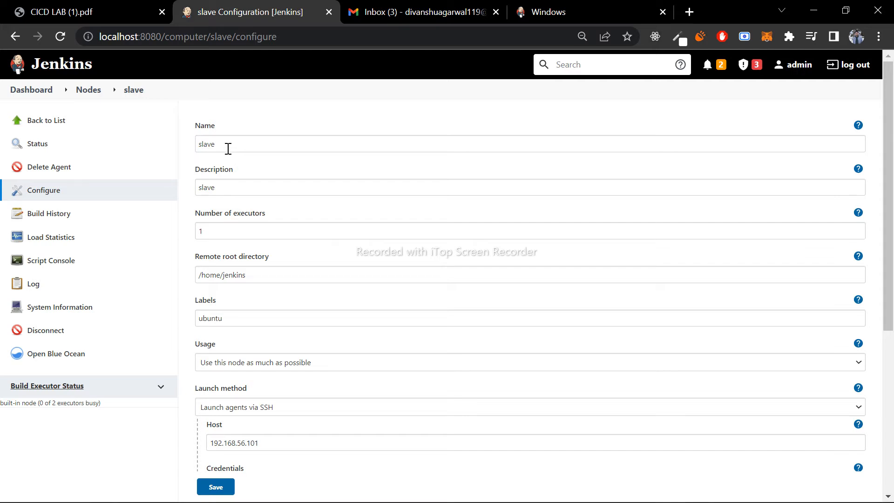
- Examine the slave node's name, description, number of executors, remote root directory and labels
drag(197, 129, 250, 168)
click(246, 171)
scroll(245, 171, down, 1)
click(228, 193)
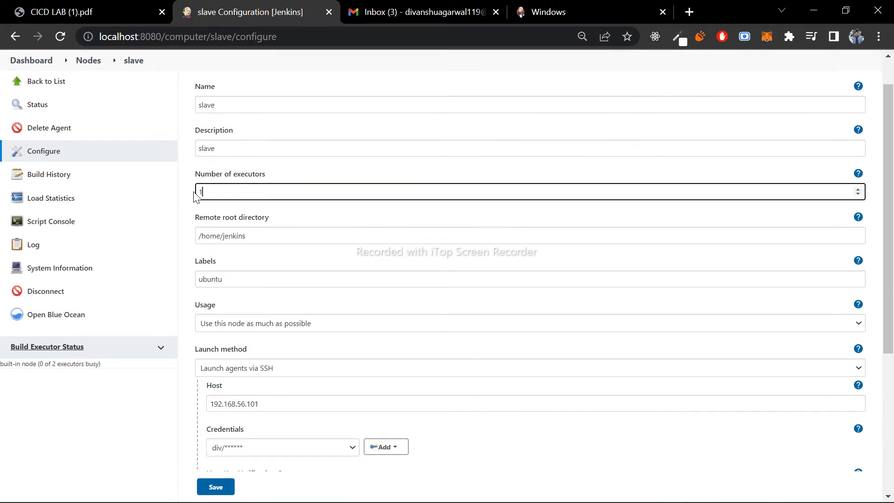
drag(271, 219, 208, 223)
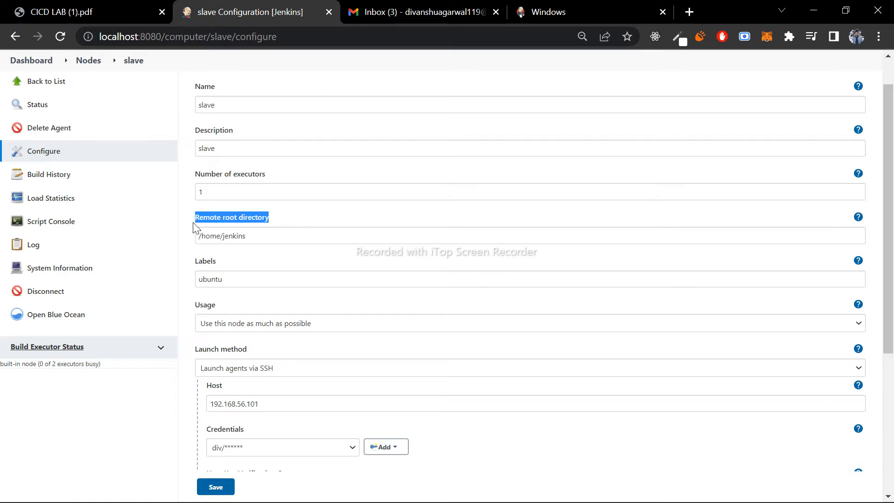
click(292, 215)
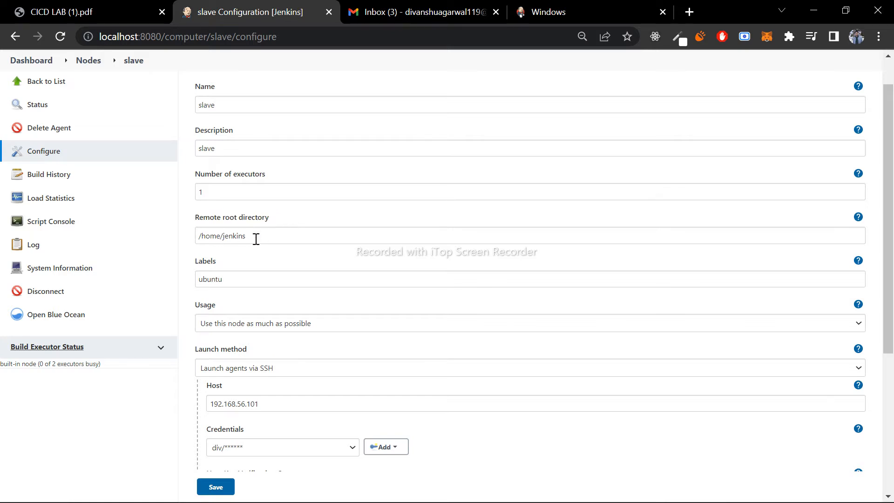
drag(219, 270, 199, 288)
click(249, 279)
click(236, 269)
double_click(228, 280)
click(282, 252)
scroll(278, 255, down, 1)
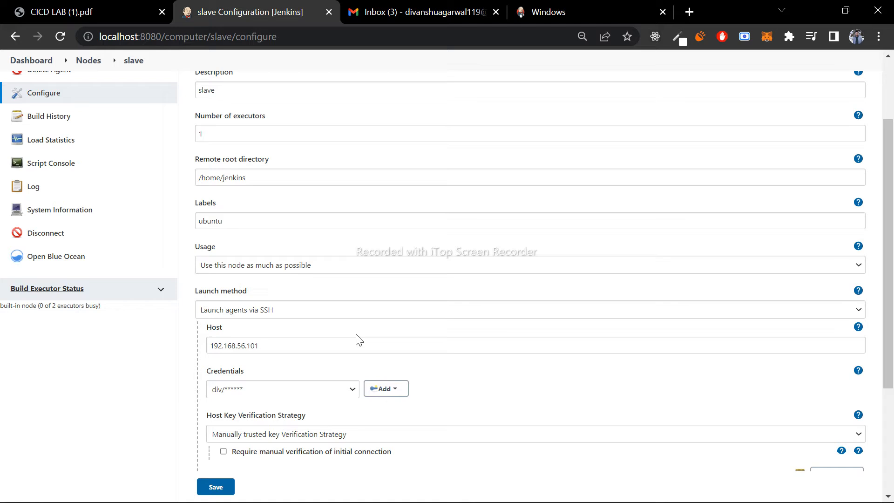
- Review the slave's SSH launch host, credentials and host key verification strategy options, and save the node configuration
scroll(274, 271, down, 2)
scroll(274, 215, down, 1)
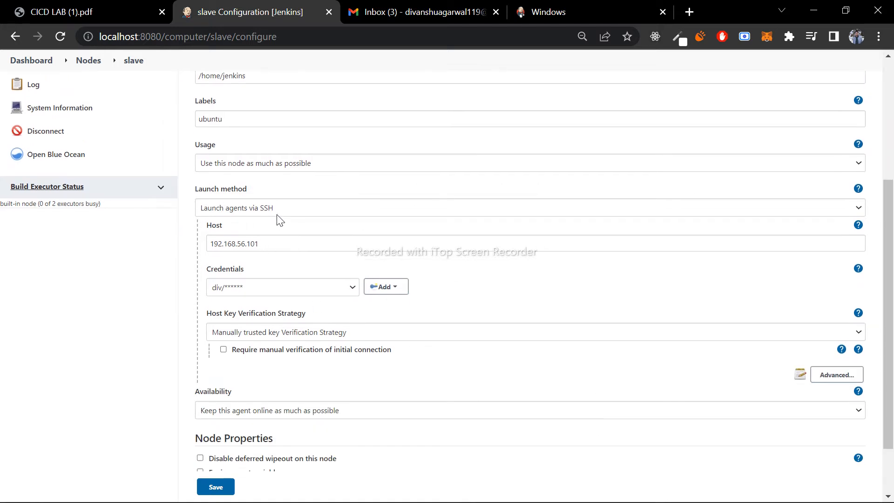
drag(265, 244, 208, 251)
click(264, 244)
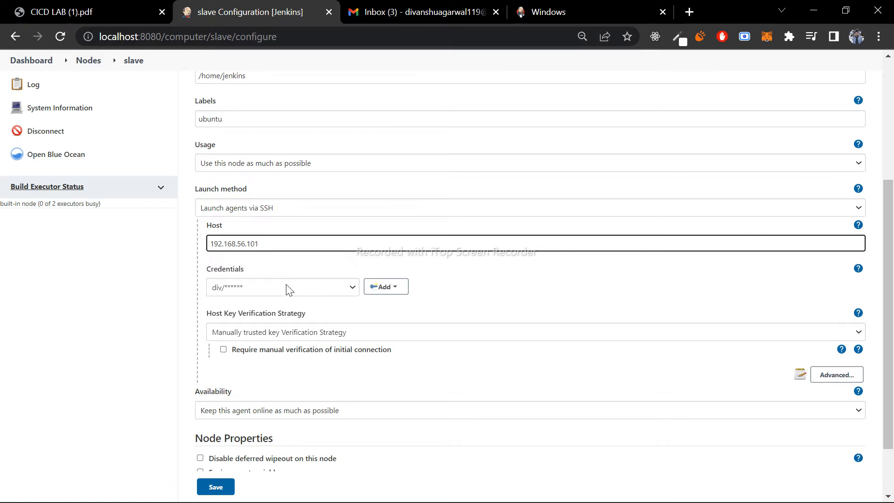
scroll(289, 289, down, 2)
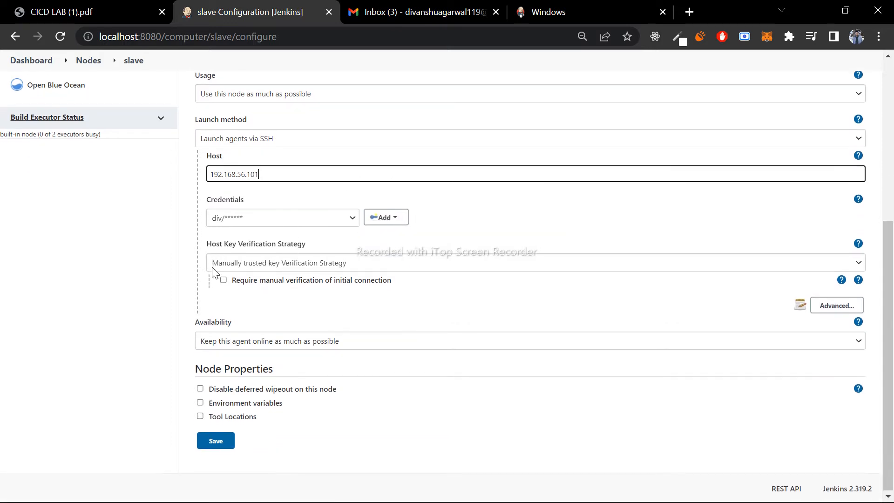
click(372, 259)
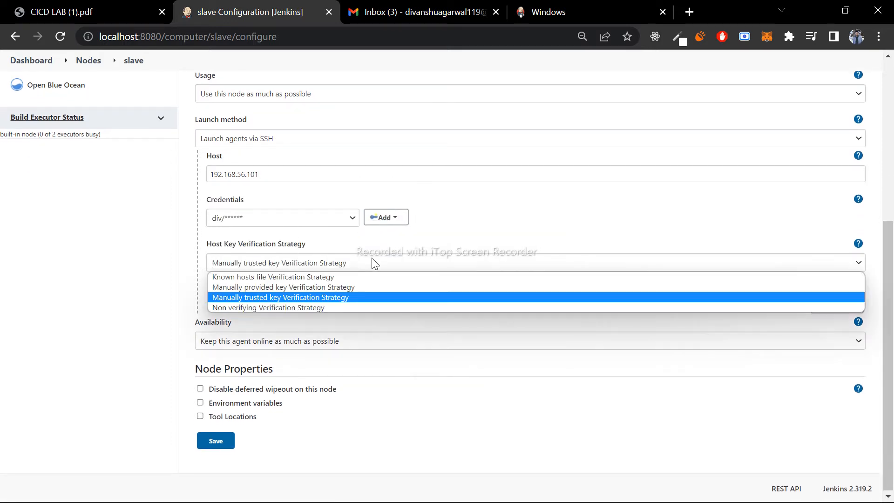
click(372, 260)
click(214, 443)
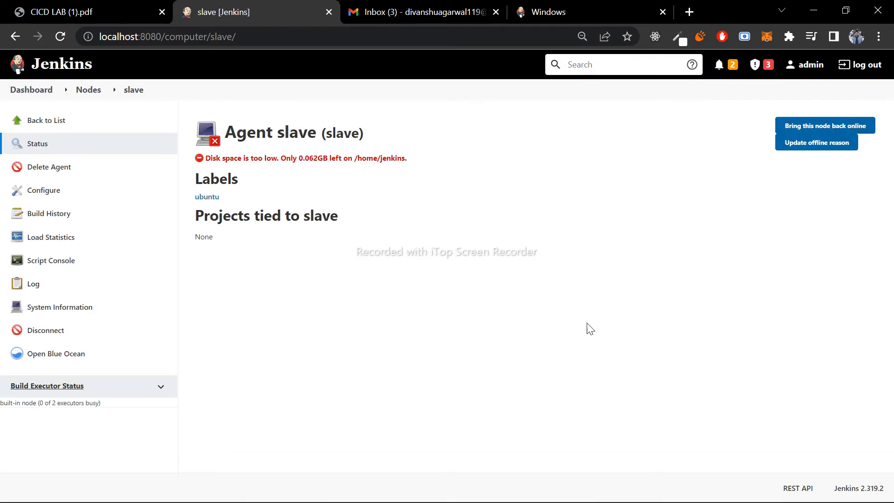
- Bring the slave node back online and run java -version in its script console
click(846, 132)
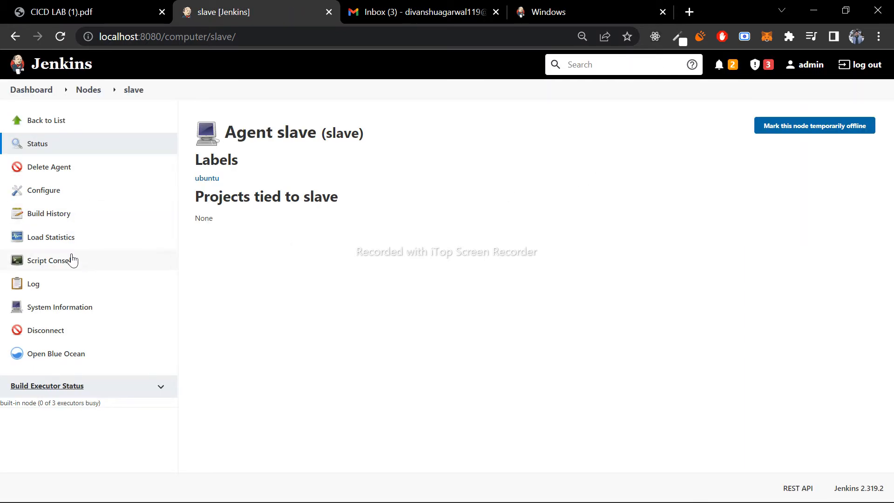
click(73, 260)
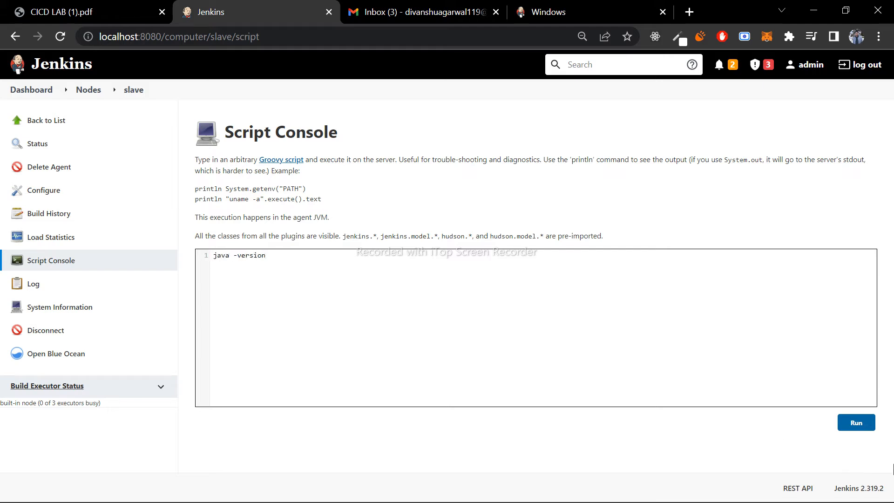
click(859, 427)
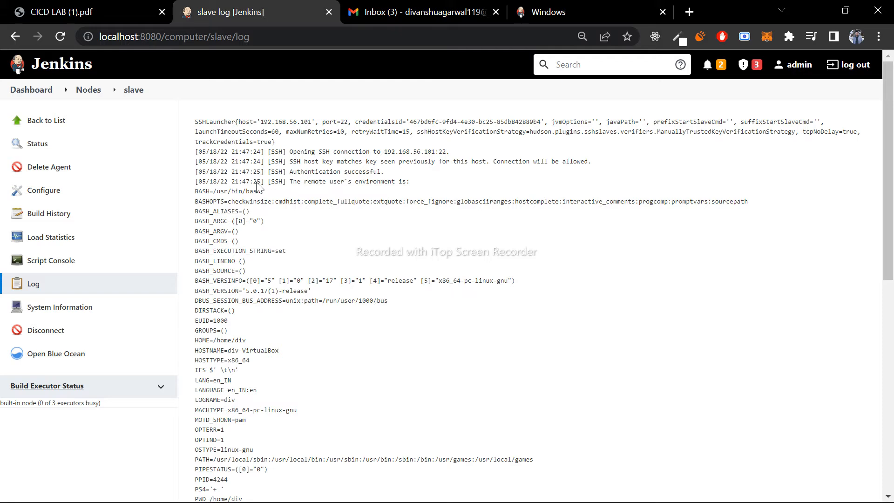
- Examine the slave node's log, highlighting the SSHLauncher host and port entries in its first line
drag(195, 122, 314, 122)
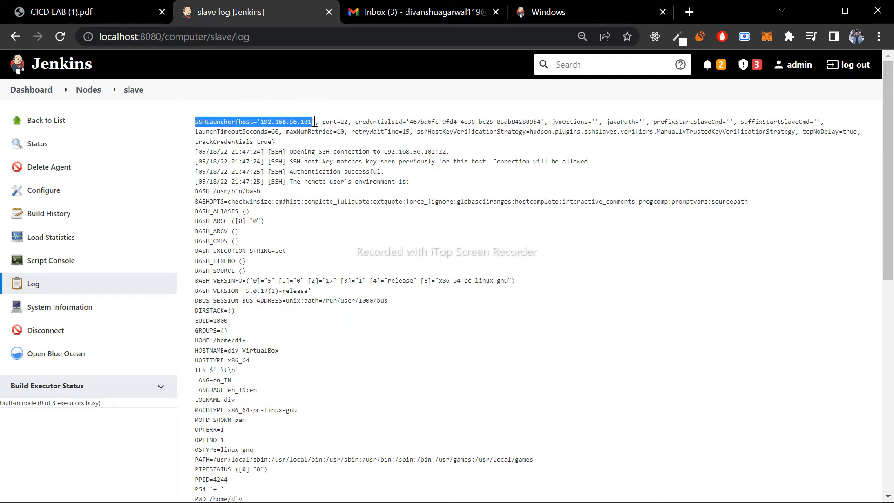
click(314, 122)
drag(238, 125, 349, 123)
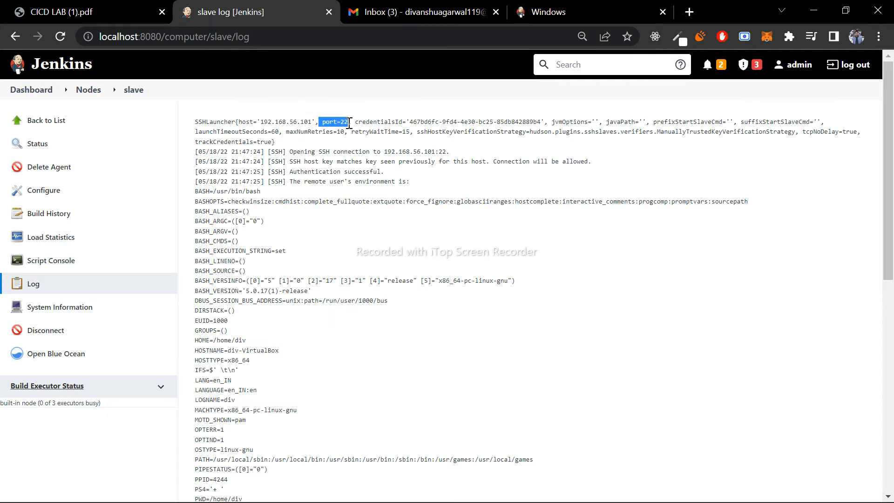
click(349, 122)
scroll(557, 333, down, 1)
scroll(300, 205, down, 5)
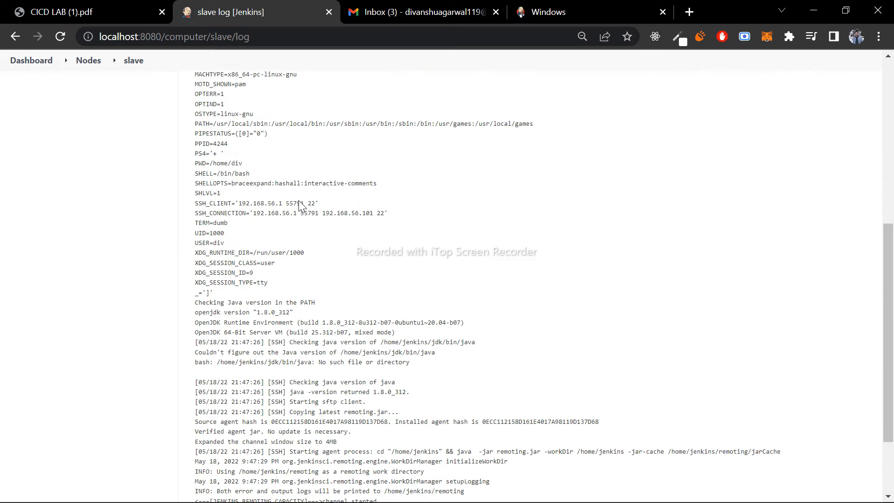
- Highlight the SSH connection, host key and authentication lines near the start of the slave log
scroll(300, 203, up, 6)
drag(290, 171, 399, 178)
click(400, 177)
mouse_move(291, 161)
mouse_down()
mouse_move(511, 186)
mouse_move(615, 166)
mouse_move(293, 172)
mouse_move(290, 163)
mouse_up()
click(615, 166)
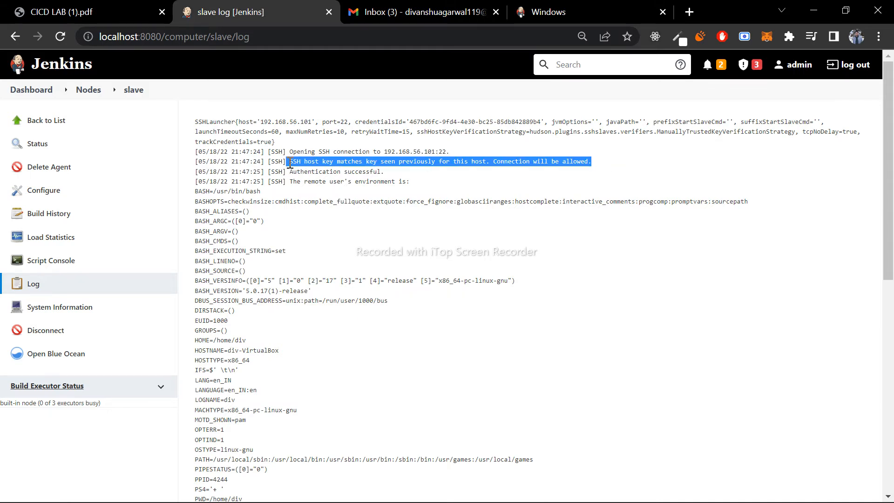
click(620, 170)
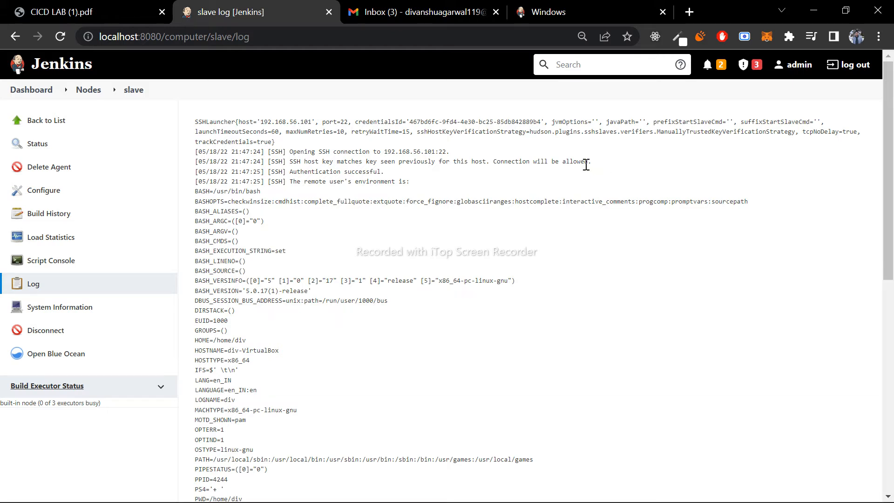
drag(593, 164, 292, 159)
click(417, 189)
drag(407, 182, 191, 156)
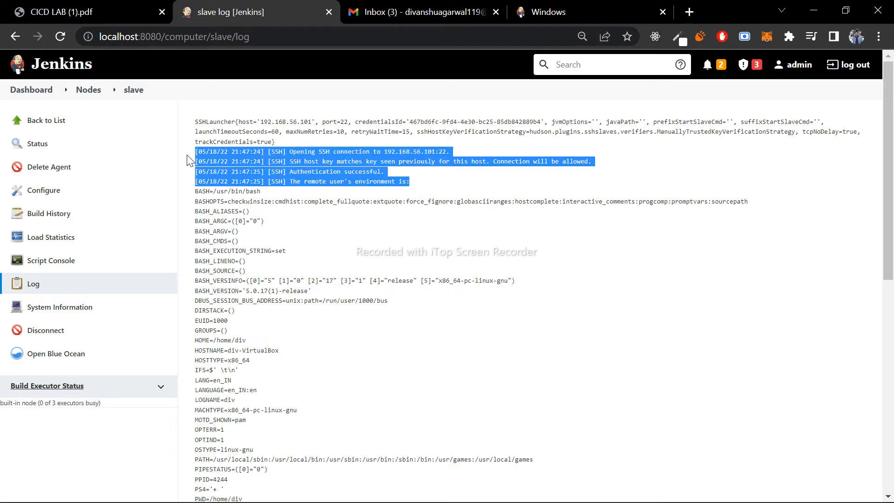
click(453, 184)
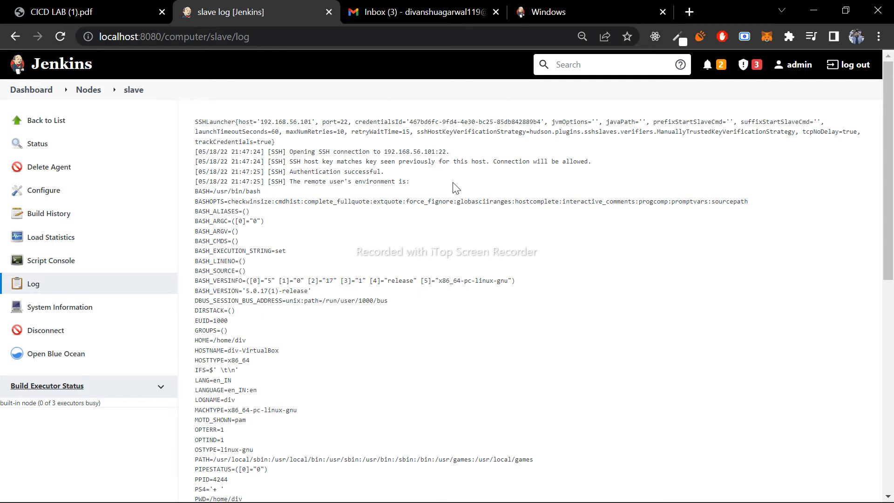
- Examine the rest of the slave log and highlight its final line on the agent's connection
scroll(456, 188, down, 2)
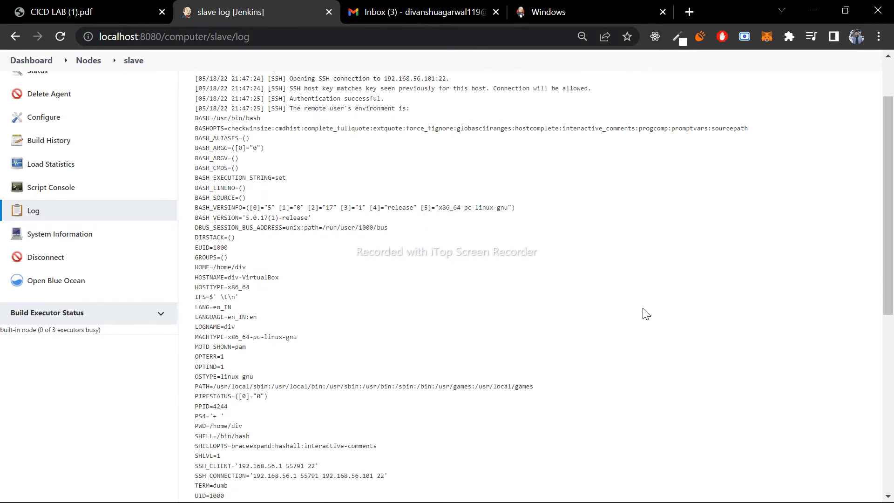
scroll(645, 313, down, 8)
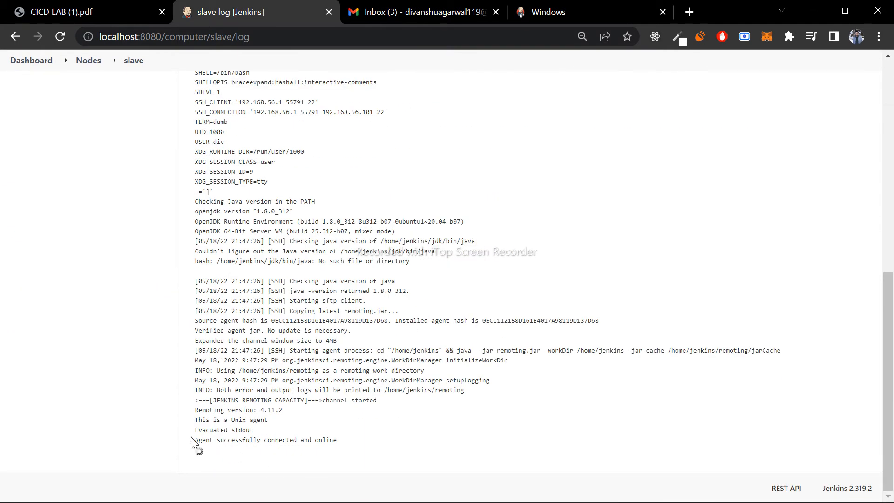
drag(192, 440, 357, 445)
- Return to the dashboard and create a new freestyle project named second
click(36, 183)
click(15, 36)
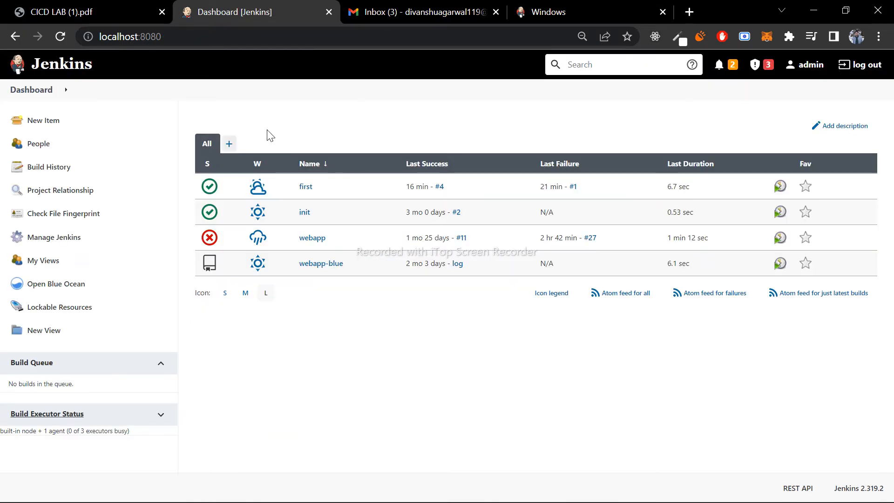
click(82, 122)
text(es)
key(BackSpace)
key(BackSpace)
text(se)
click(274, 217)
click(239, 481)
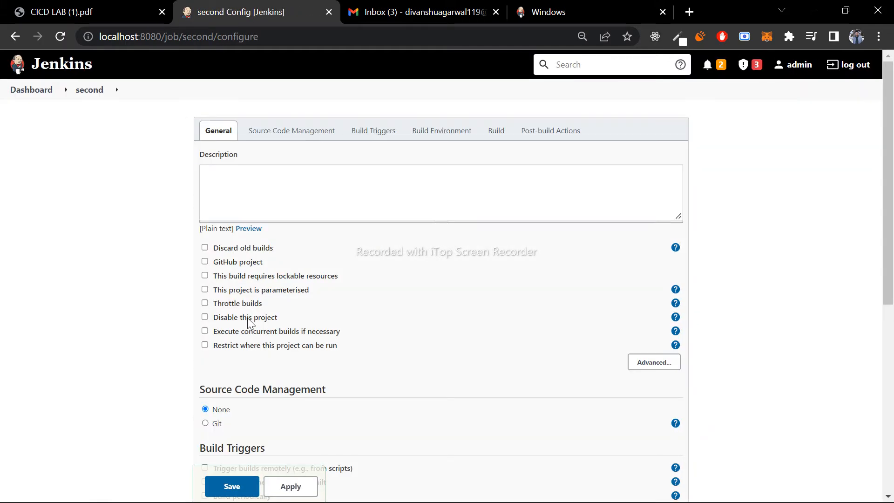
- Restrict where the second project can run to the label ubuntu, and highlight the note below the label expression
click(205, 345)
scroll(349, 354, down, 1)
click(303, 330)
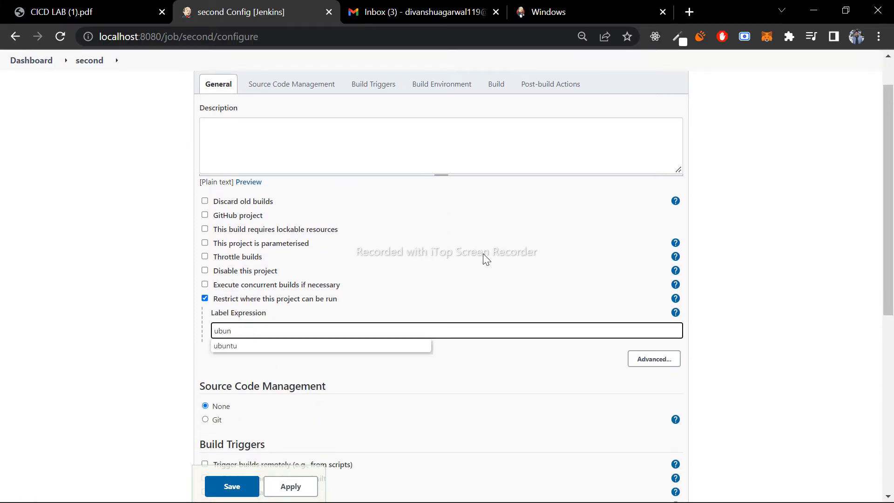
text(ubun)
key(Down)
key(Return)
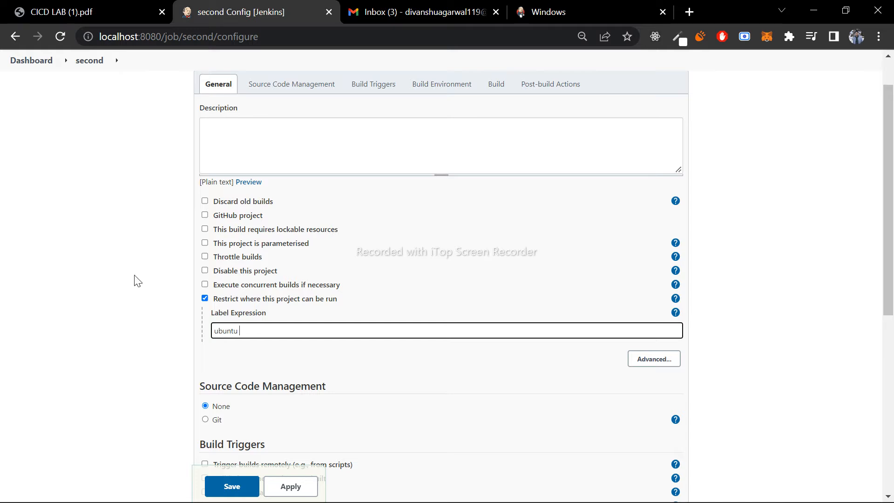
click(135, 275)
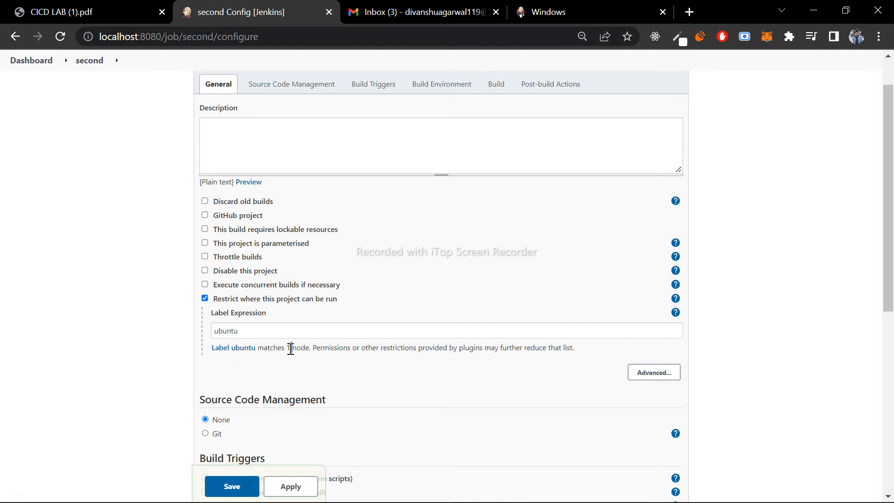
drag(263, 349, 306, 365)
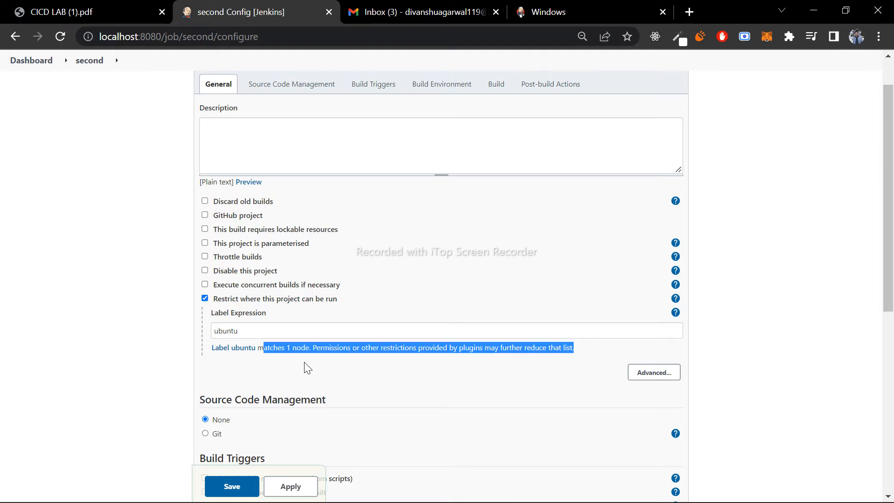
click(305, 365)
scroll(306, 367, down, 5)
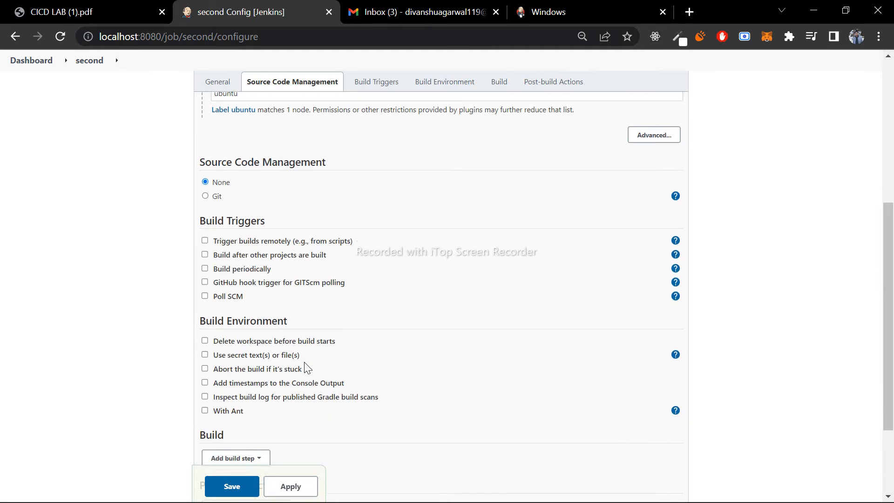
- Add an Execute shell build step with the command ifconfig to the second project and save its configuration
scroll(306, 366, down, 3)
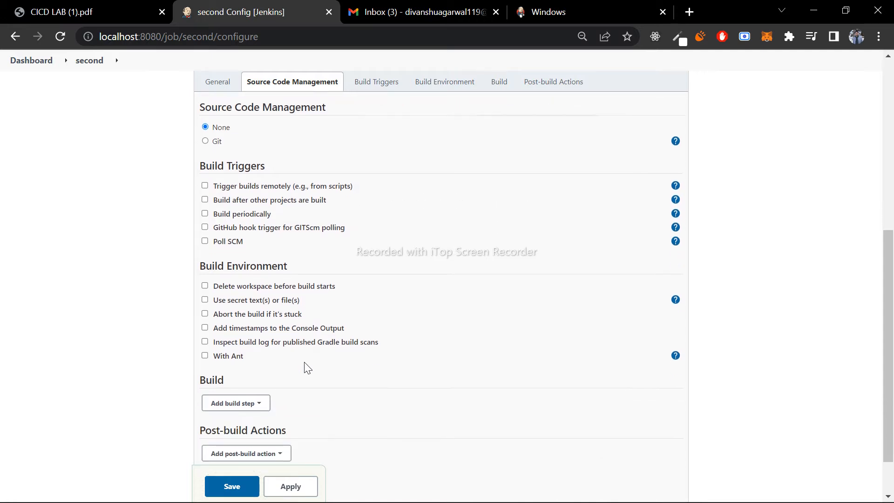
click(256, 338)
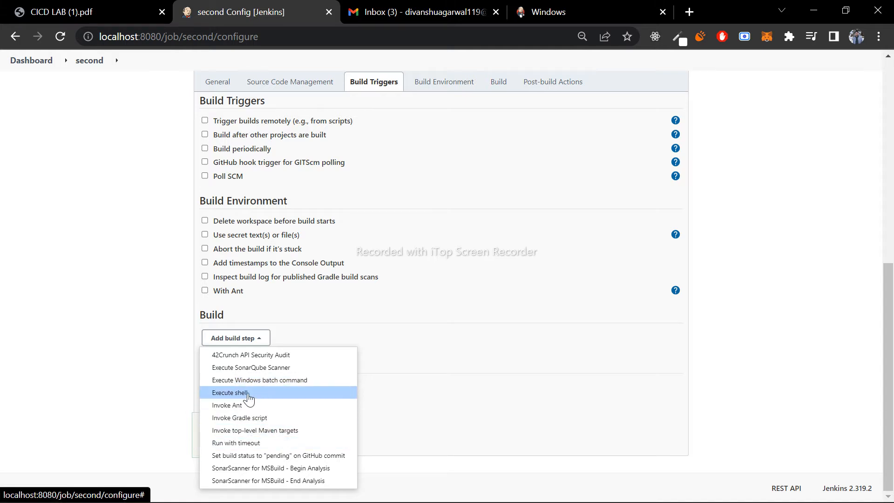
click(253, 395)
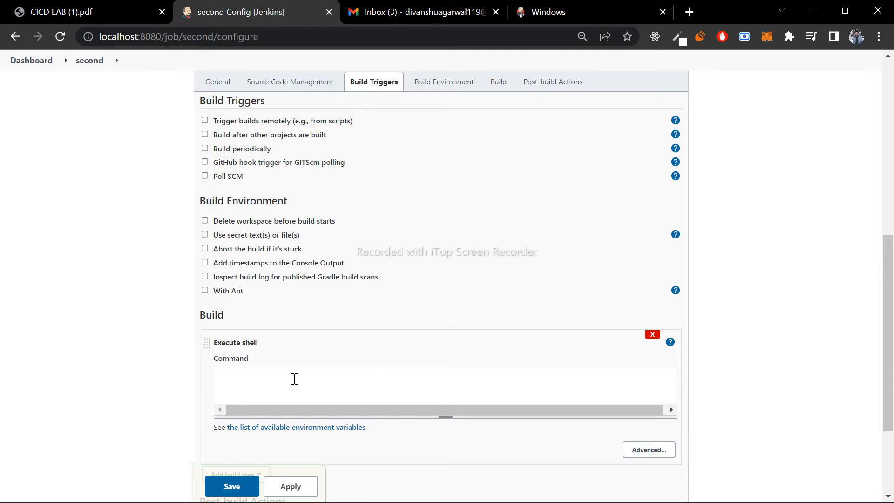
text(ifconfig)
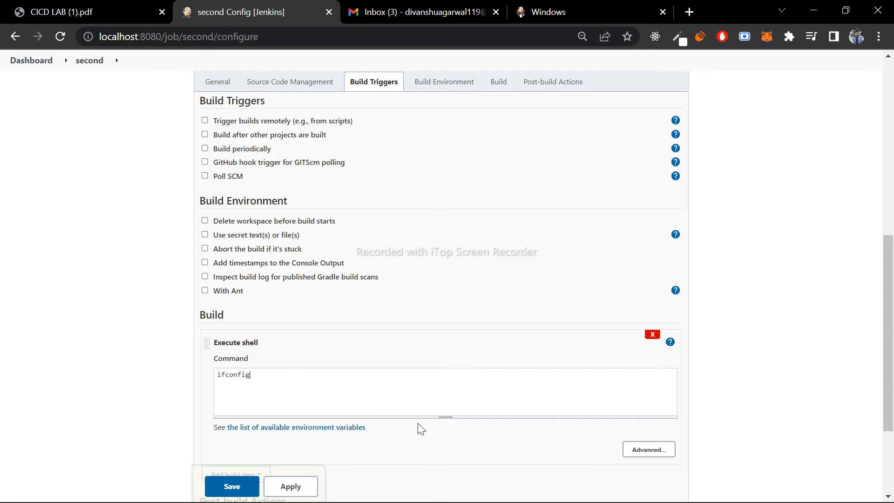
scroll(419, 427, down, 2)
scroll(383, 393, down, 1)
click(224, 435)
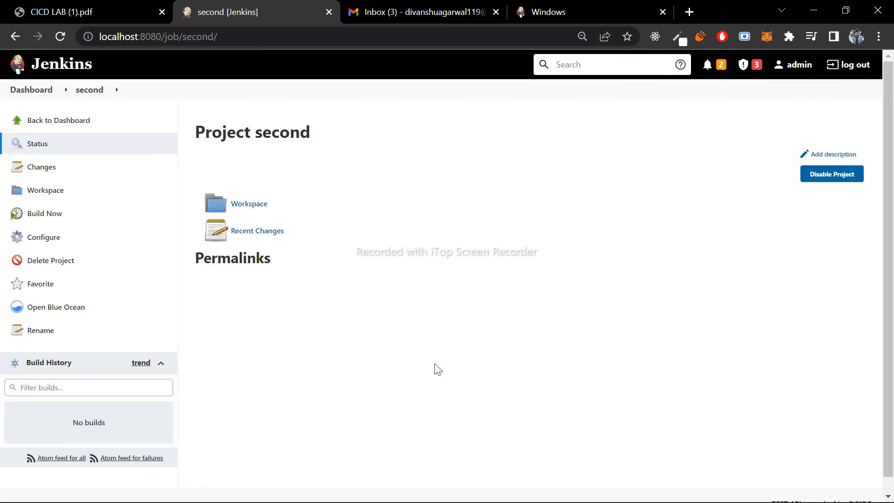
- Build the second project and open the console output of build #2
click(88, 218)
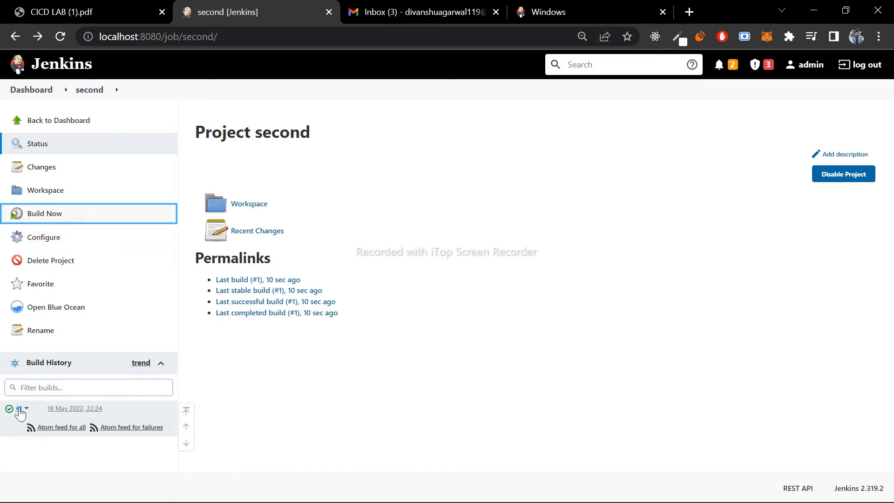
click(19, 410)
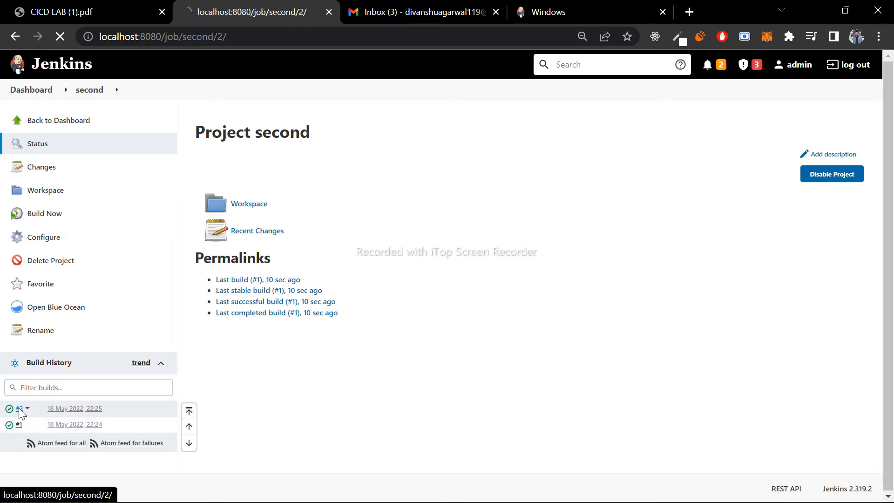
click(59, 190)
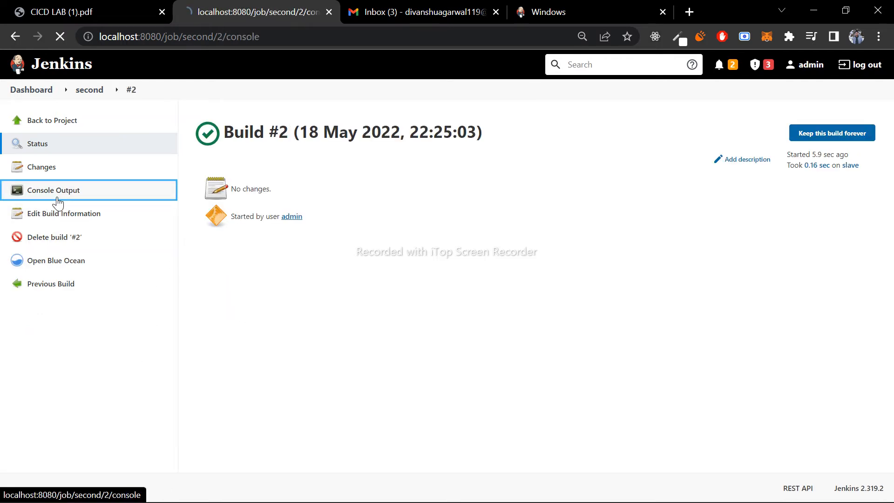
- Highlight the starting user, the slave node, its ubuntu label and the workspace path near the start of the console output
drag(193, 178, 369, 170)
drag(192, 156, 289, 158)
click(288, 158)
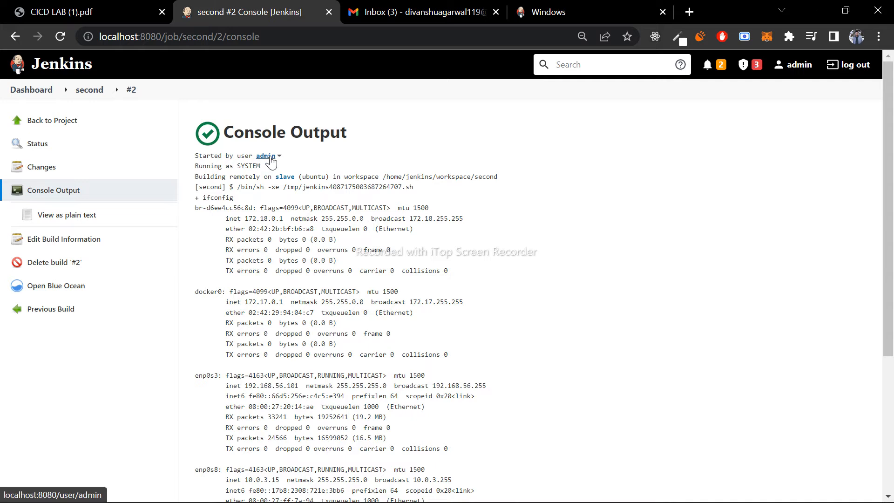
drag(197, 178, 293, 180)
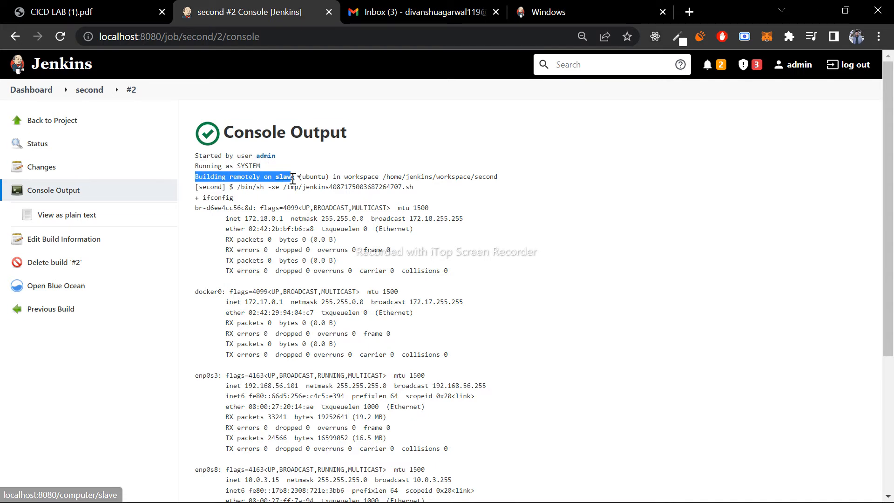
click(264, 186)
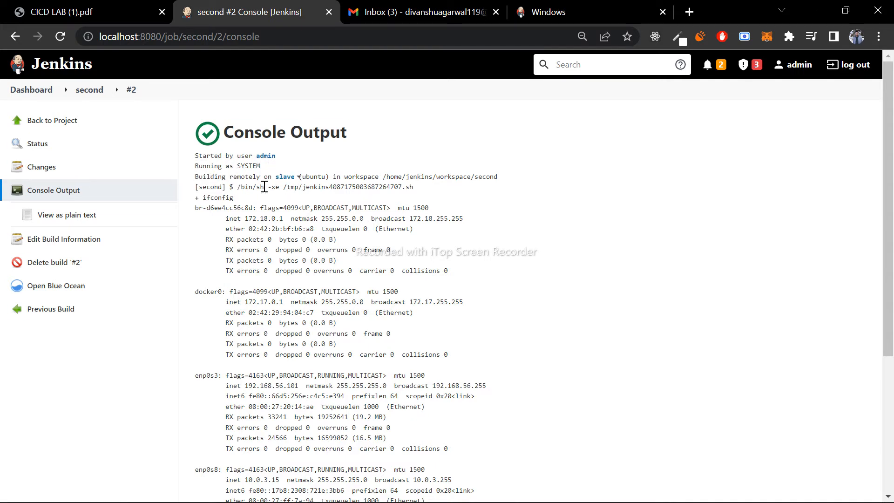
double_click(309, 176)
drag(383, 177, 497, 180)
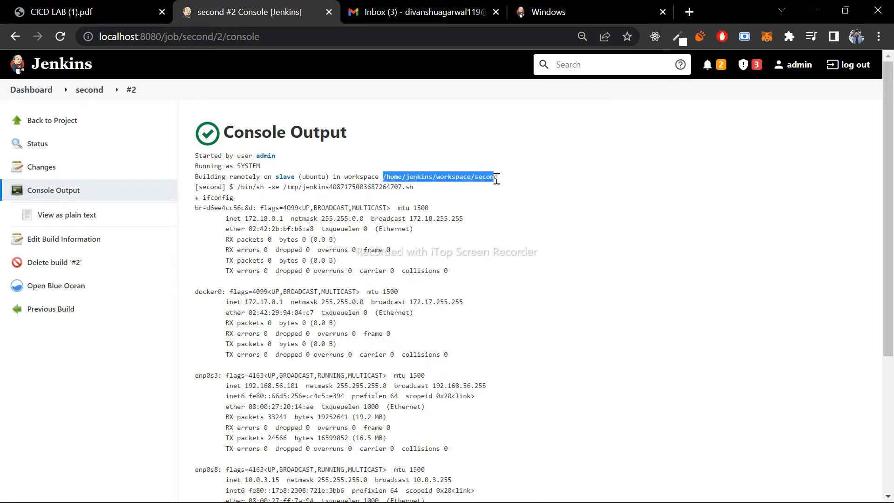
triple_click(497, 178)
click(494, 179)
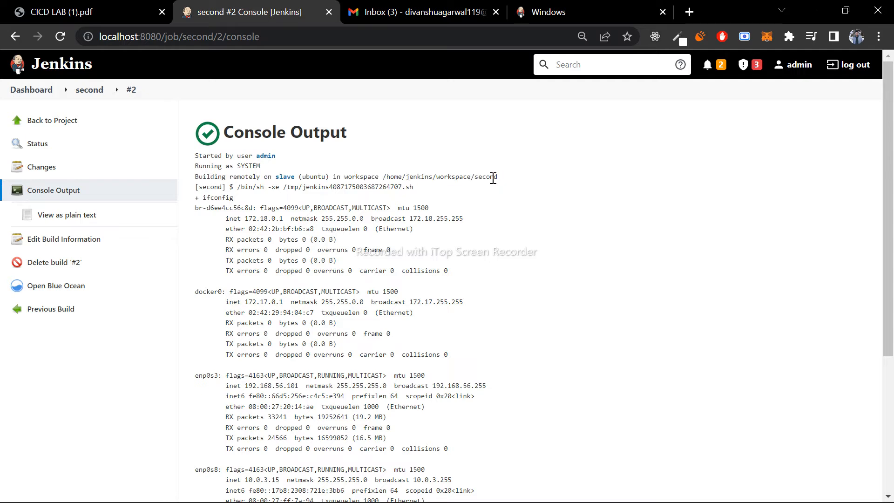
- Examine the ifconfig results in the console output, highlighting the enp0s3 IP address and the final status line
scroll(285, 198, down, 1)
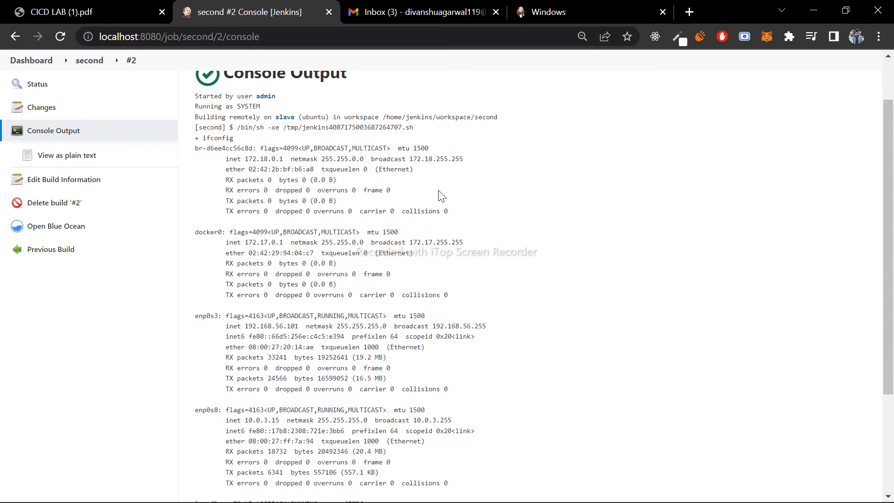
scroll(441, 196, down, 1)
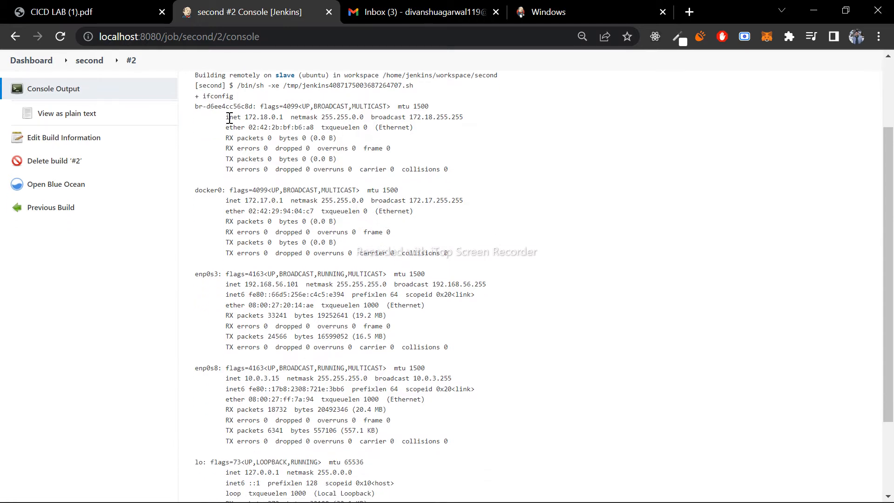
drag(223, 117, 457, 261)
click(457, 261)
drag(245, 285, 300, 285)
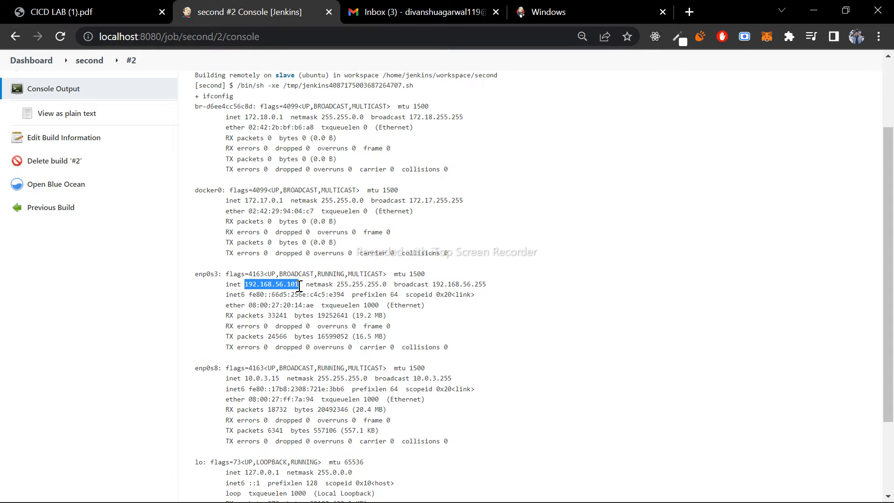
scroll(478, 325, down, 3)
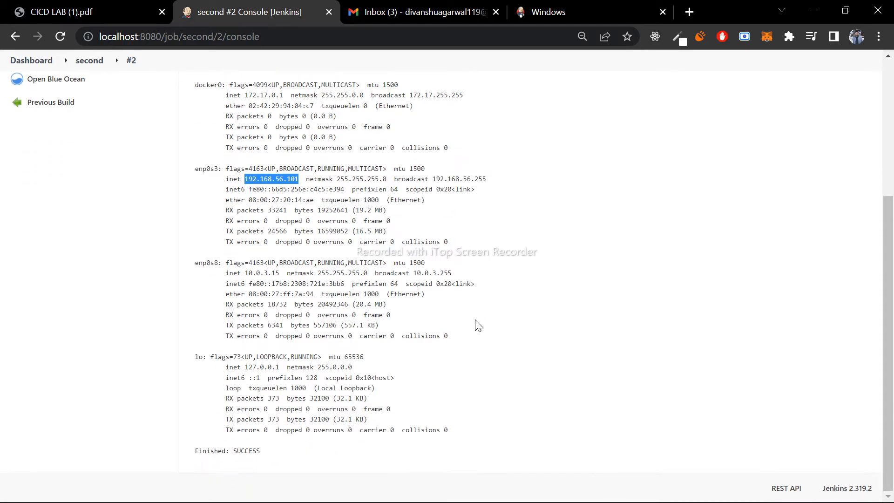
triple_click(259, 451)
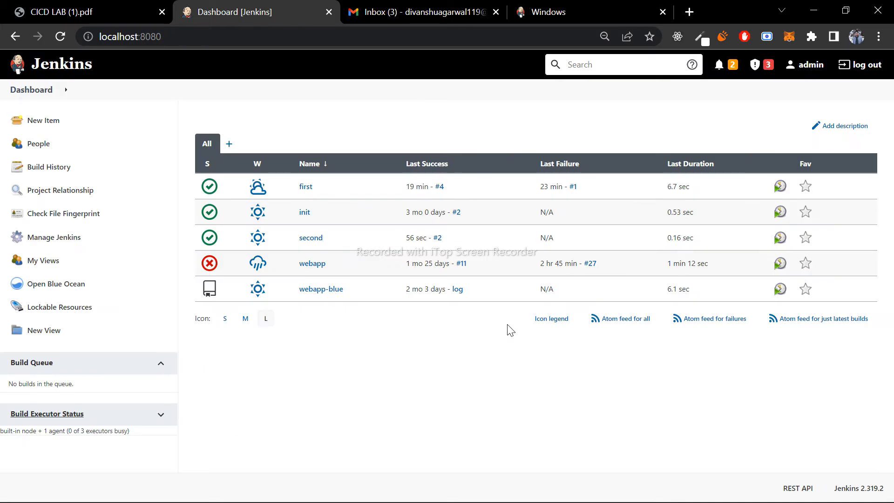
- Open Global Tool Configuration from the Manage Jenkins page
click(83, 240)
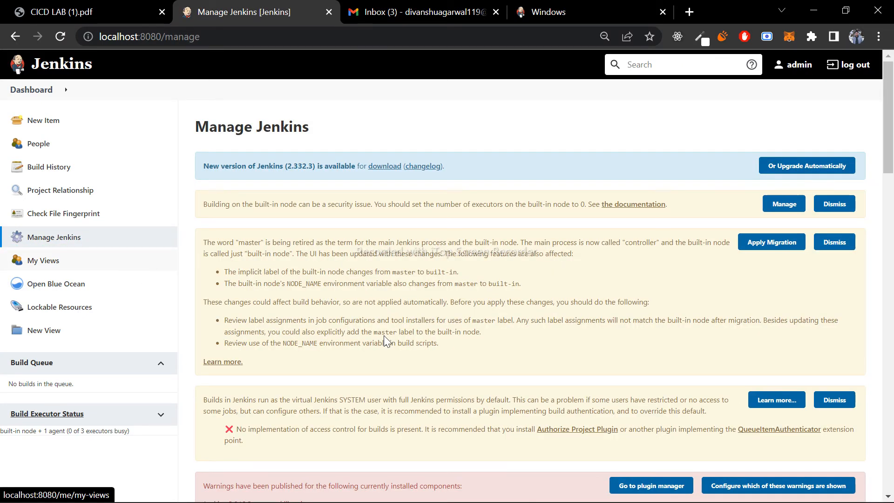
scroll(385, 343, down, 20)
scroll(318, 299, up, 2)
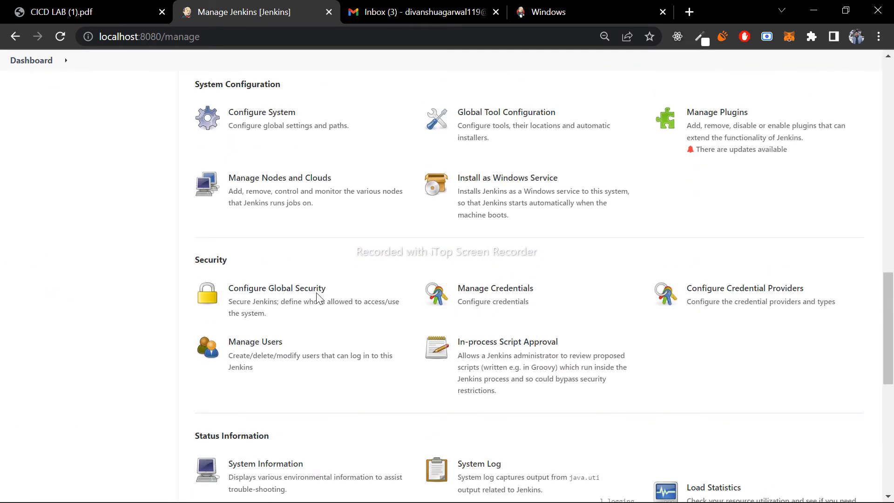
scroll(318, 298, up, 1)
click(246, 196)
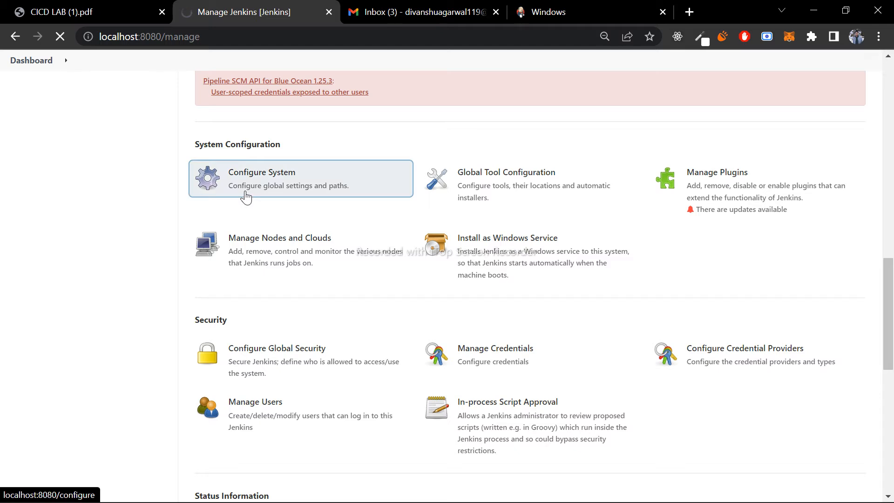
click(462, 179)
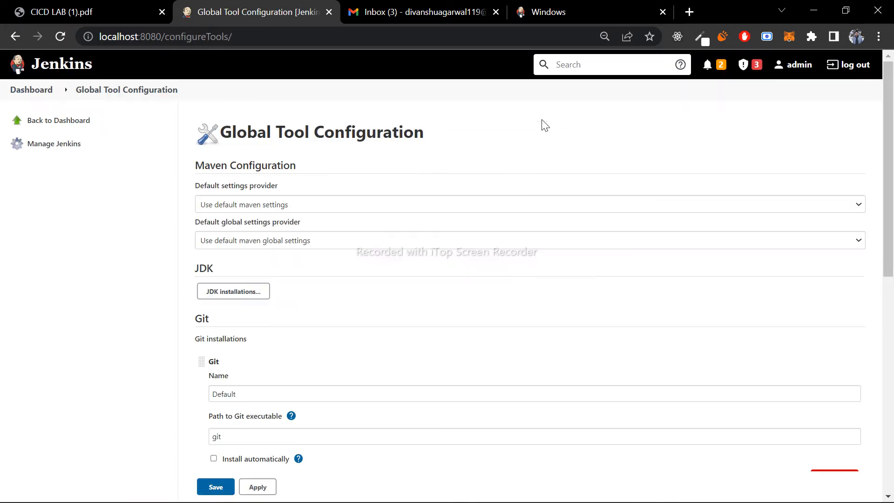
- Examine the Git installation settings, highlighting the Git heading, the installation name and the path to the Git executable
scroll(437, 321, down, 2)
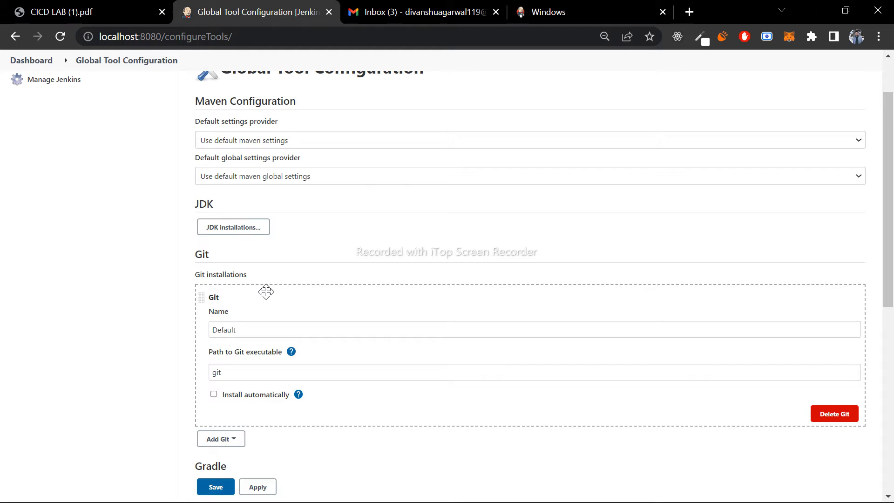
scroll(341, 251, down, 2)
drag(212, 194, 194, 193)
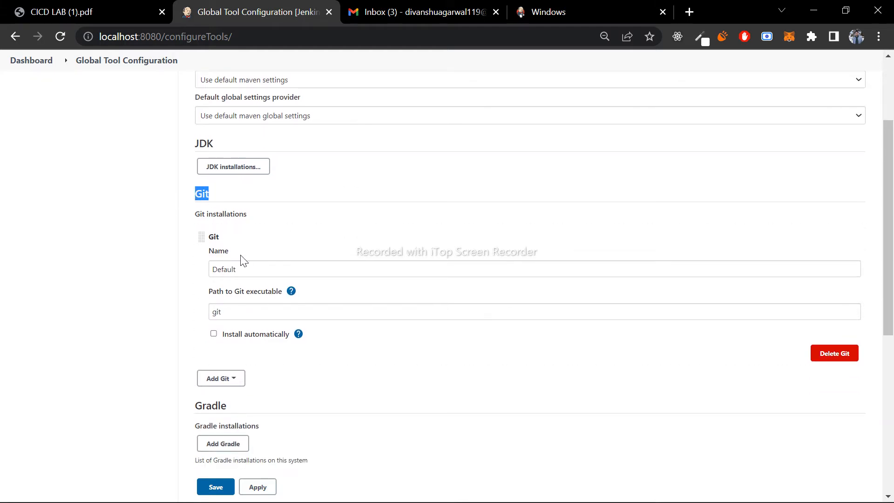
click(250, 269)
click(247, 312)
drag(246, 311, 214, 311)
click(352, 364)
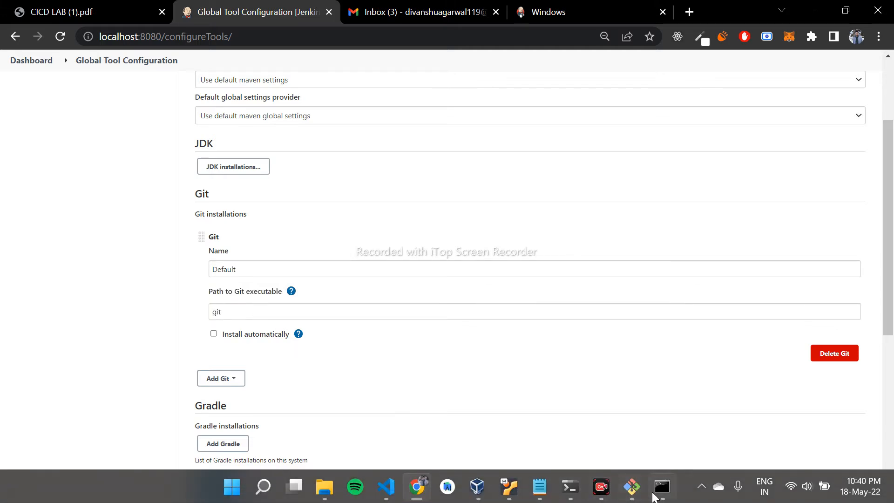
drag(242, 269, 196, 268)
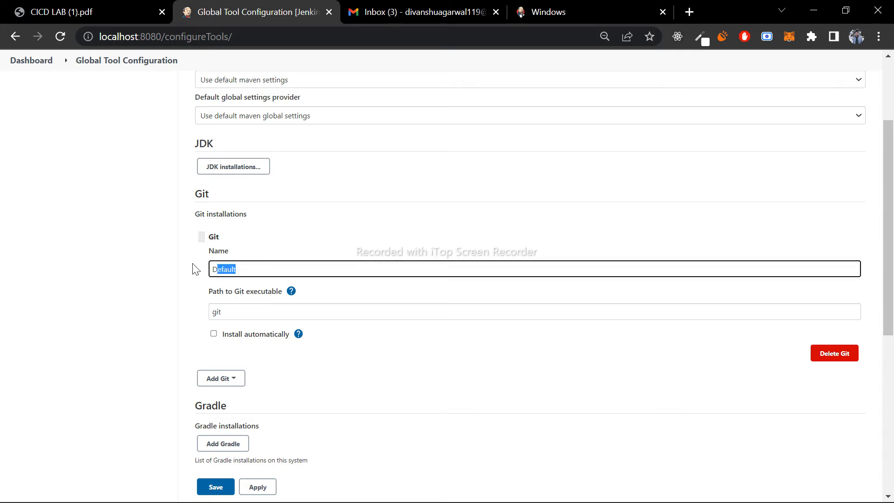
click(301, 370)
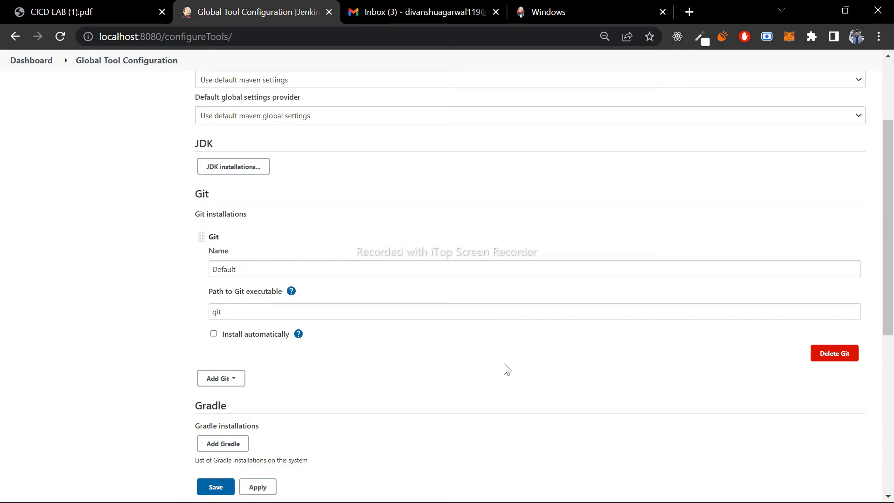
- Enable automatic installation for Git to view the available installer types, and disable it again
click(213, 334)
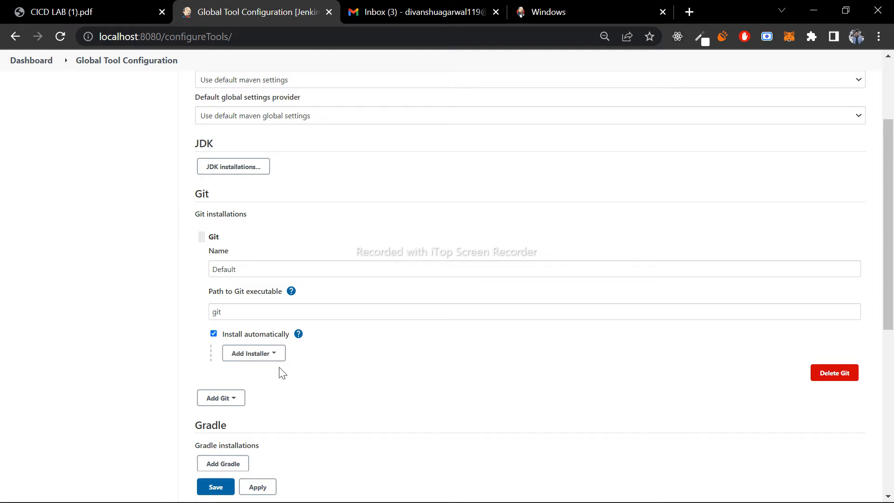
click(277, 353)
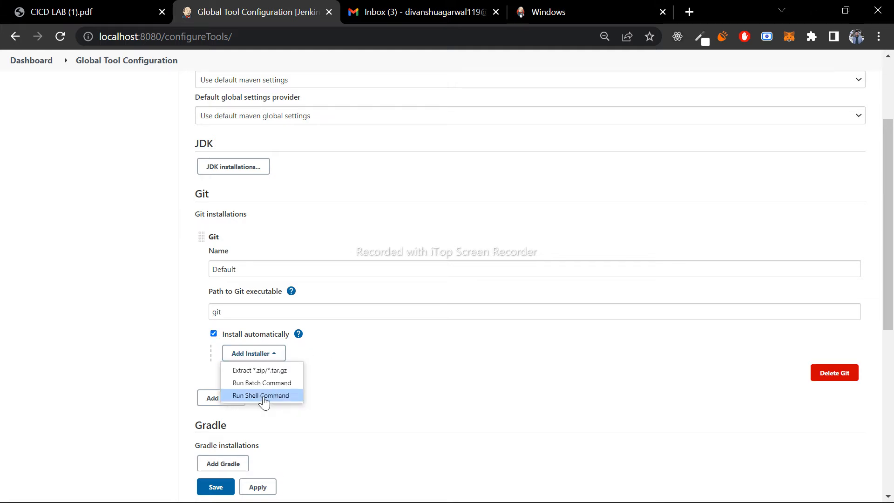
click(384, 322)
click(212, 335)
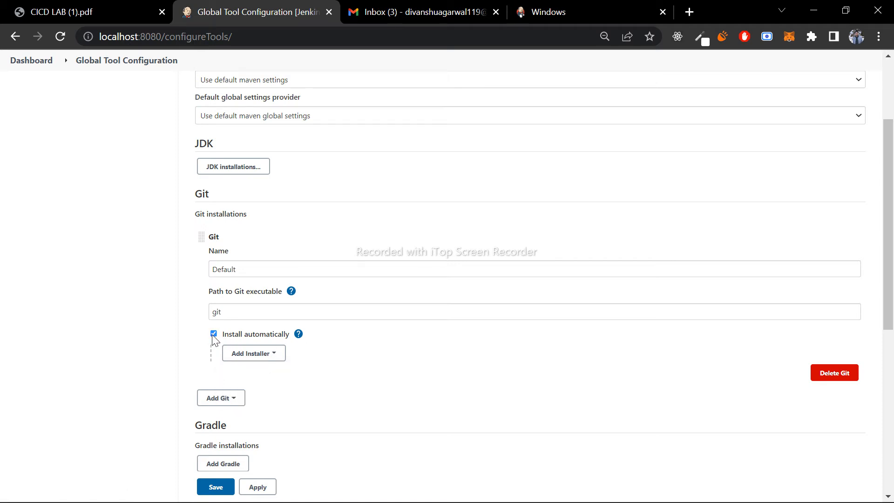
- Highlight the Git executable path, switch to the ubuntu virtual machine in VirtualBox and unlock it with the account password
double_click(254, 310)
mouse_move(615, 485)
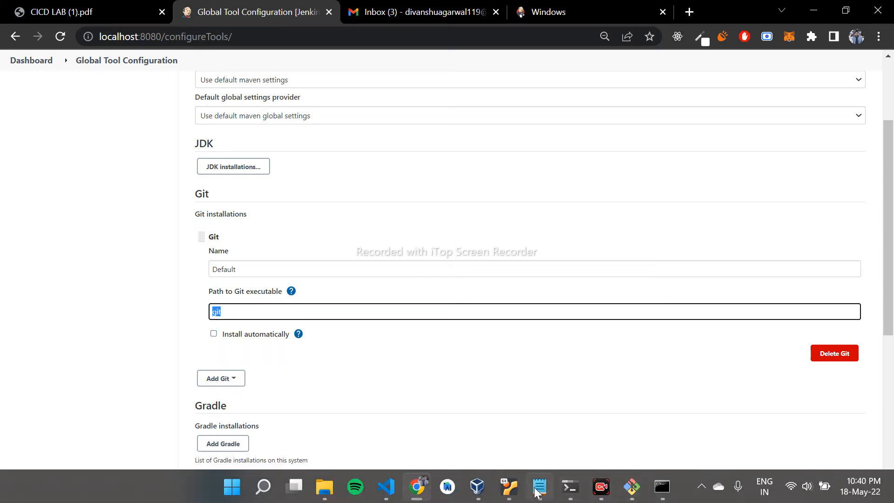
click(509, 487)
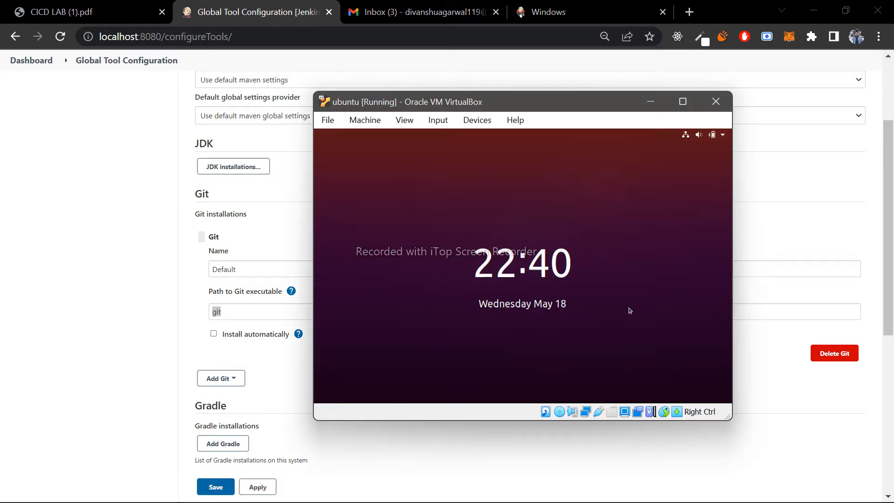
click(629, 307)
text(••••)
key(Return)
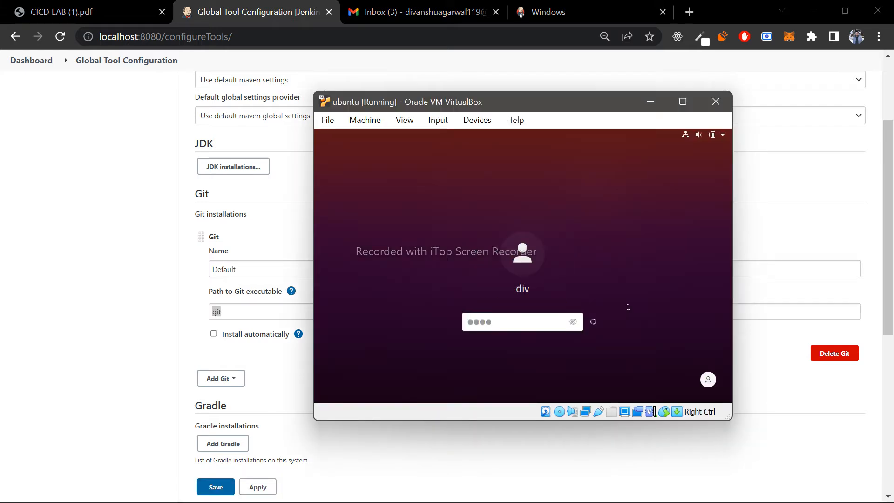
- Run git in the virtual machine's terminal and look through the usage text
text(git)
key(Return)
scroll(494, 194, up, 6)
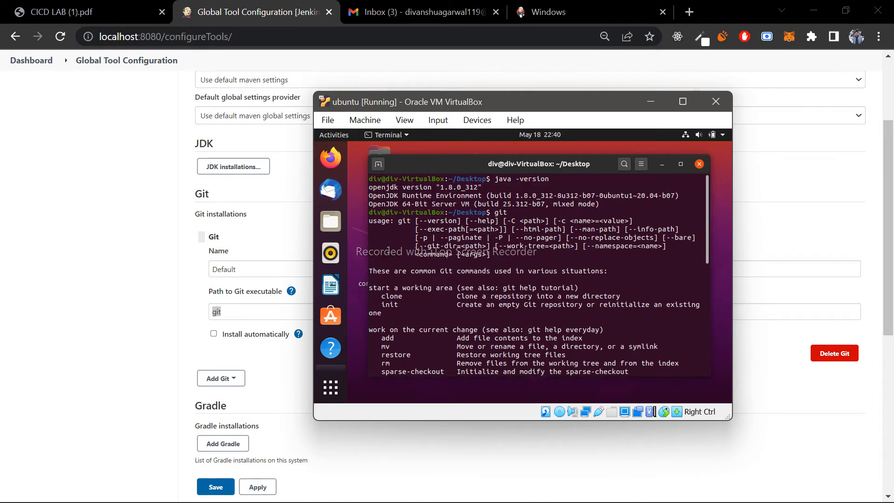
scroll(503, 302, down, 9)
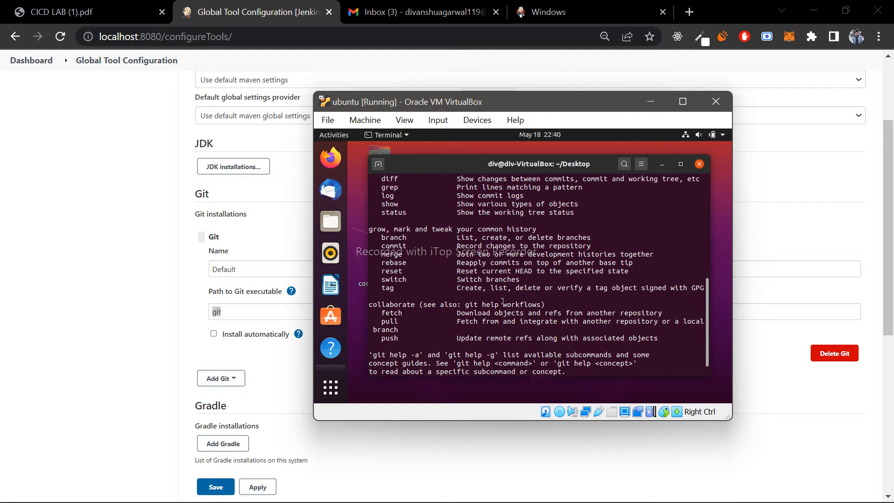
- Clear the virtual machine's terminal and return to the Jenkins Global Tool Configuration page in the browser
scroll(503, 302, down, 1)
key(ctrl+l)
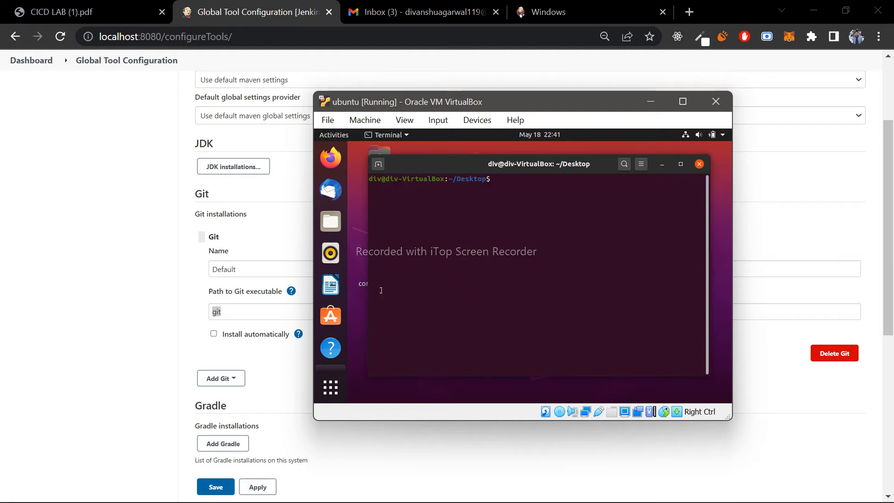
click(161, 332)
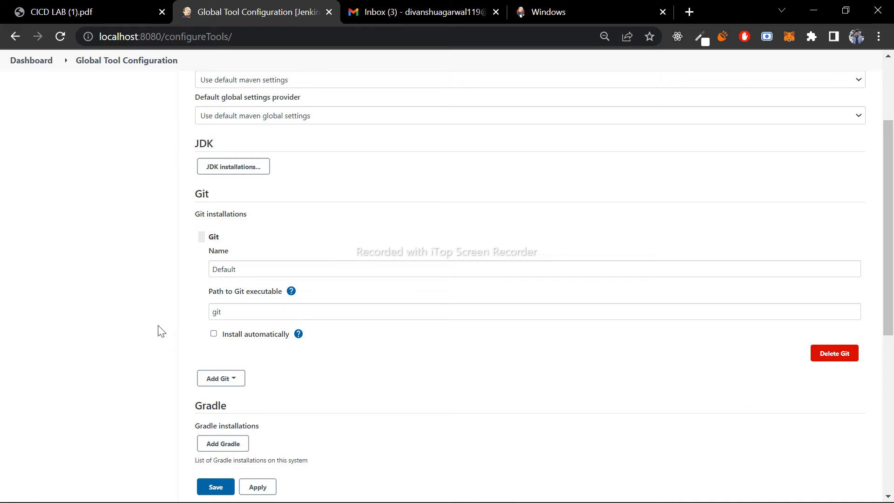
scroll(540, 130, up, 1)
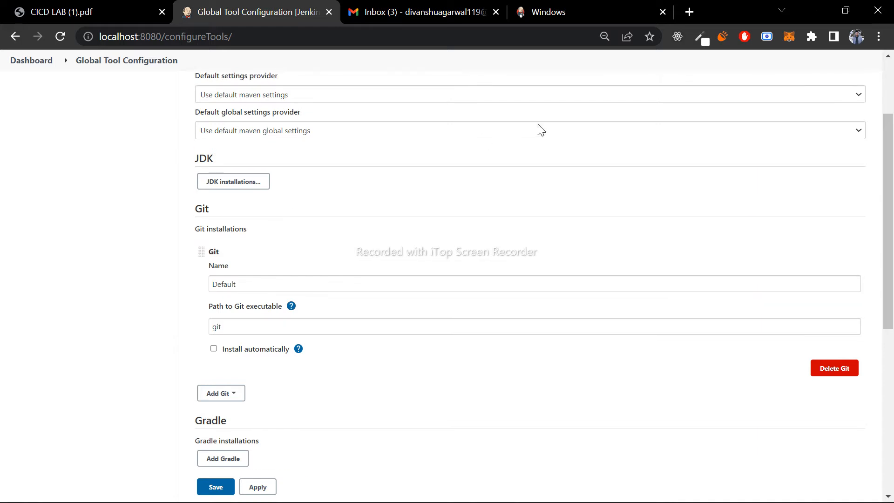
- Open GitHub in a new browser tab and go to the SSH and GPG keys page of the account settings
click(689, 13)
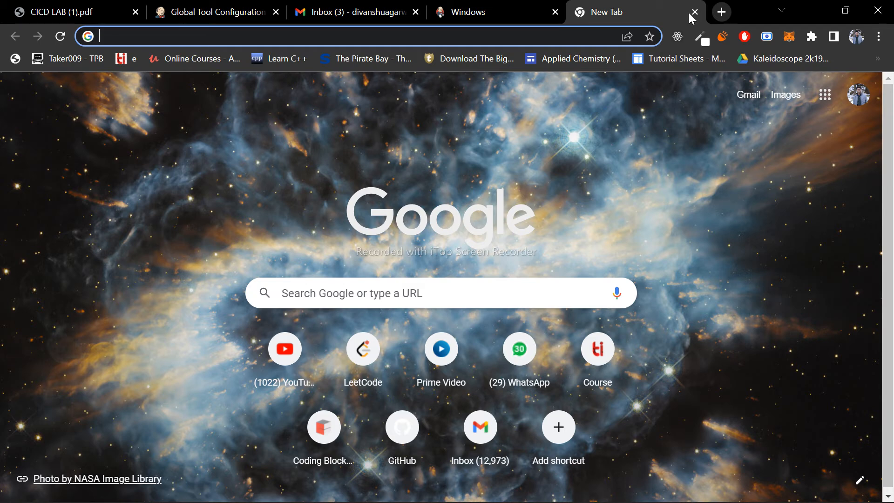
text(github.com)
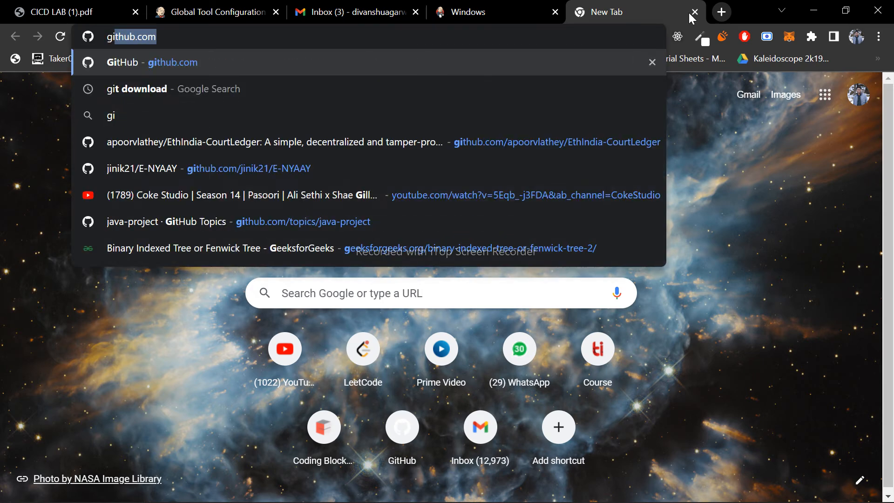
key(Return)
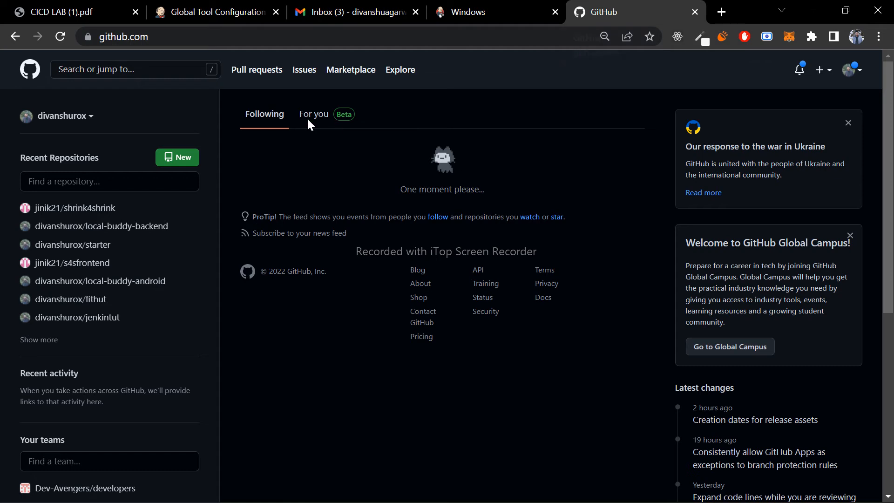
click(855, 73)
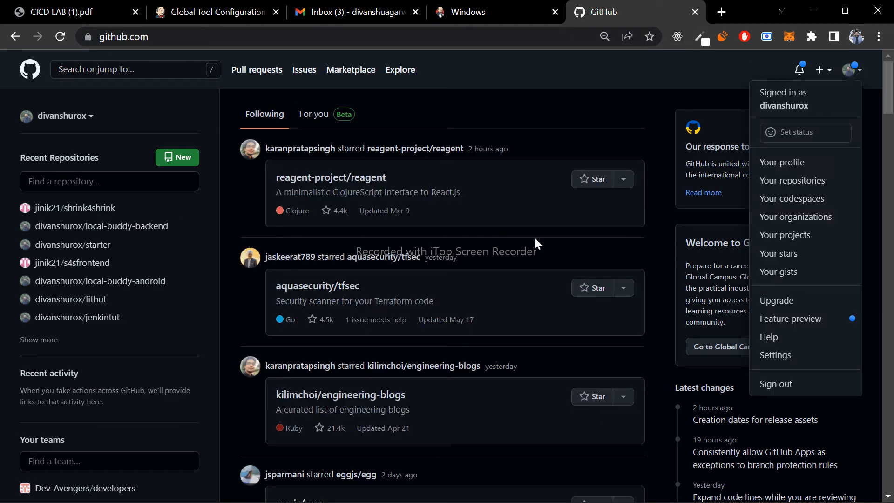
click(798, 355)
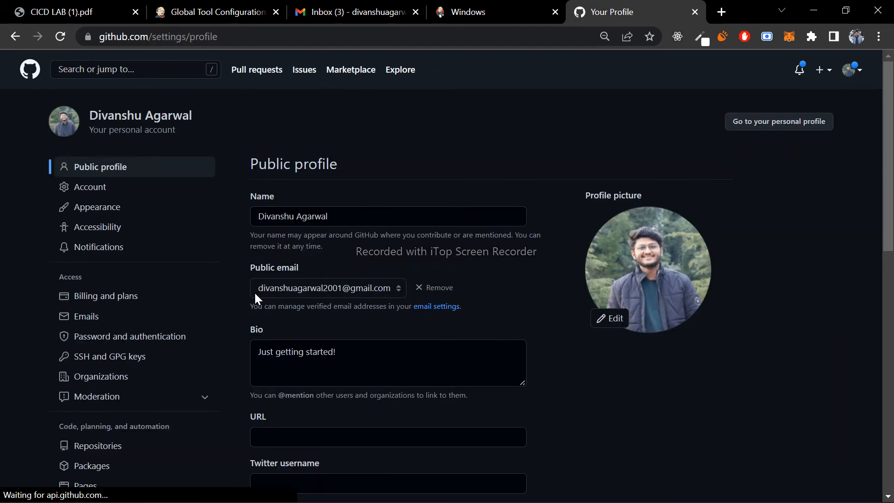
click(91, 361)
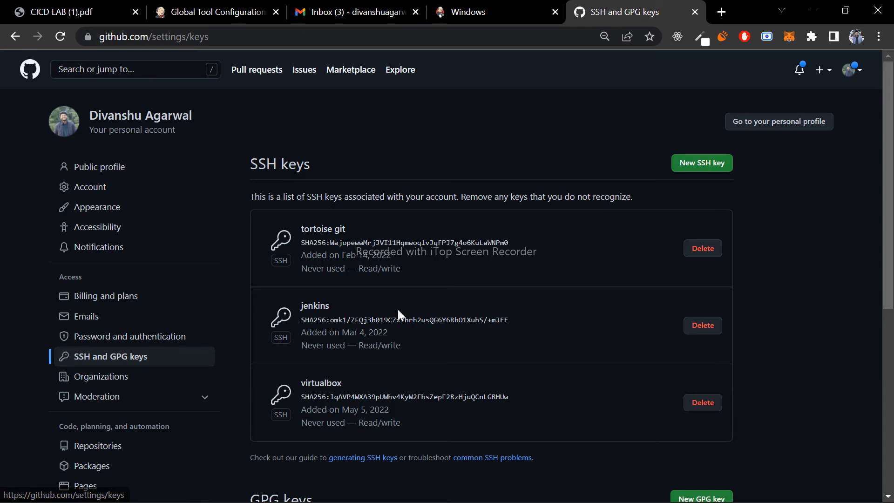
- Examine the virtualbox SSH key entry, highlighting its name, fingerprint and usage details
scroll(397, 309, down, 1)
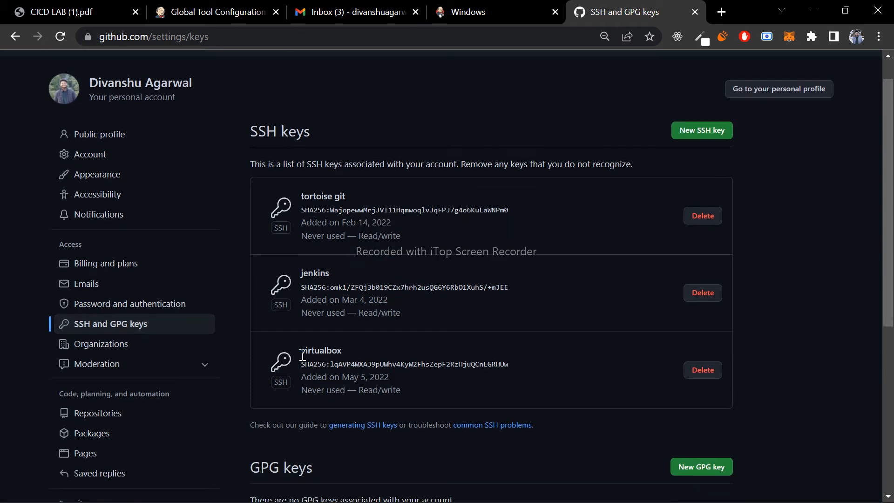
drag(299, 350, 513, 364)
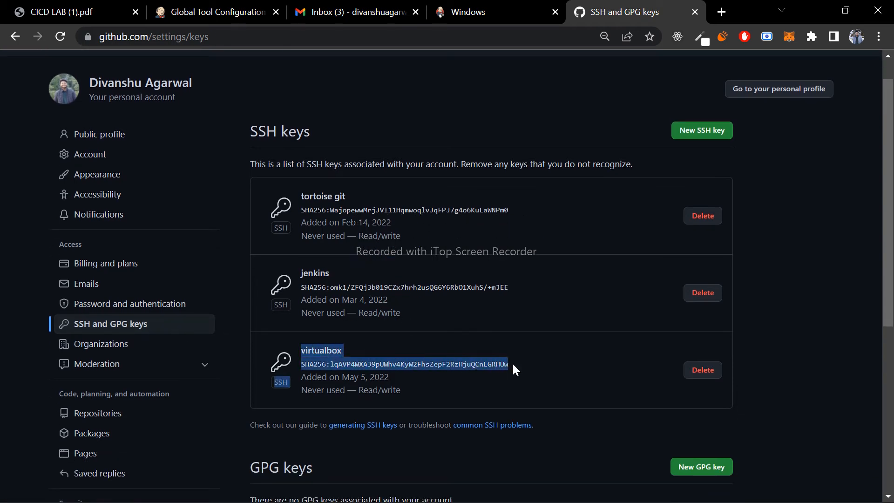
click(407, 392)
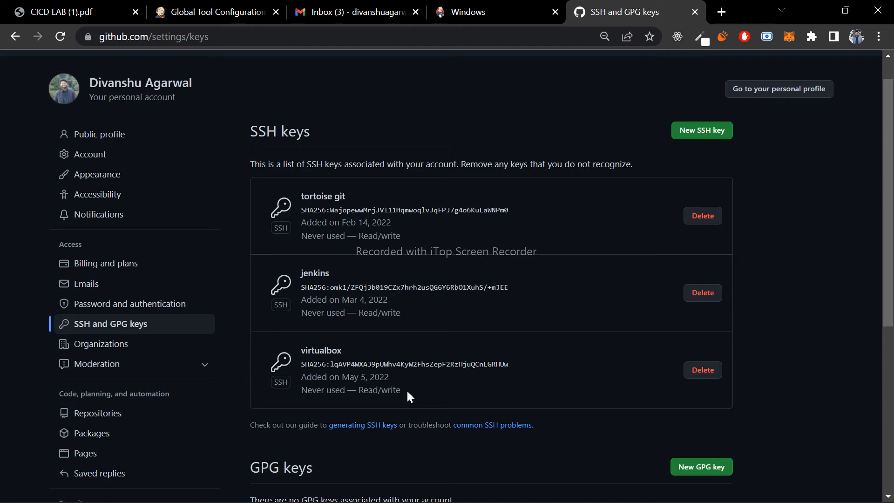
drag(406, 390, 302, 353)
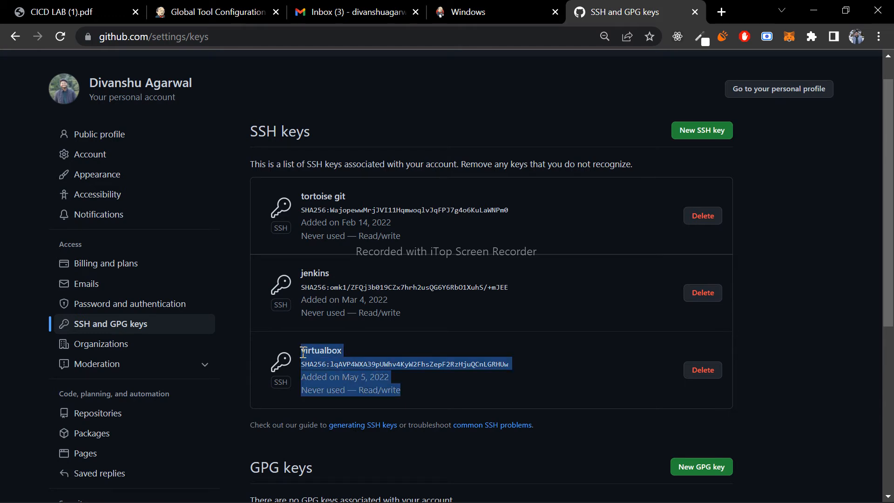
click(435, 392)
drag(435, 393, 489, 372)
click(423, 381)
click(520, 363)
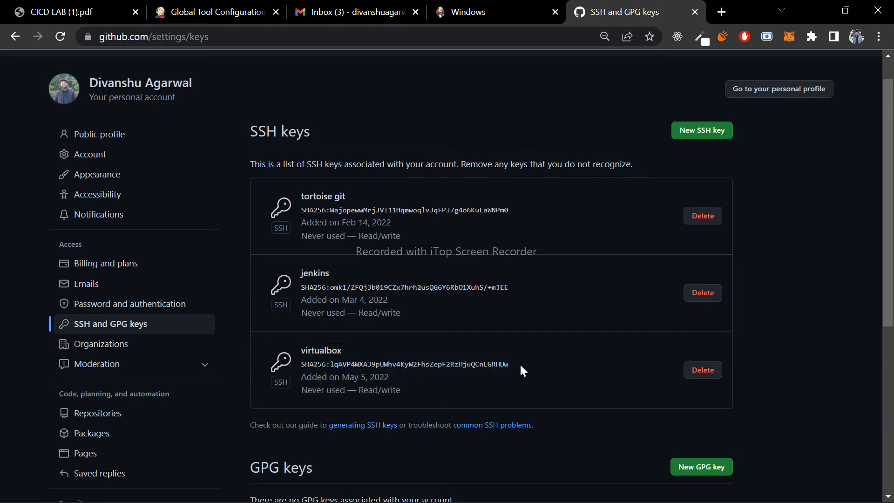
double_click(486, 362)
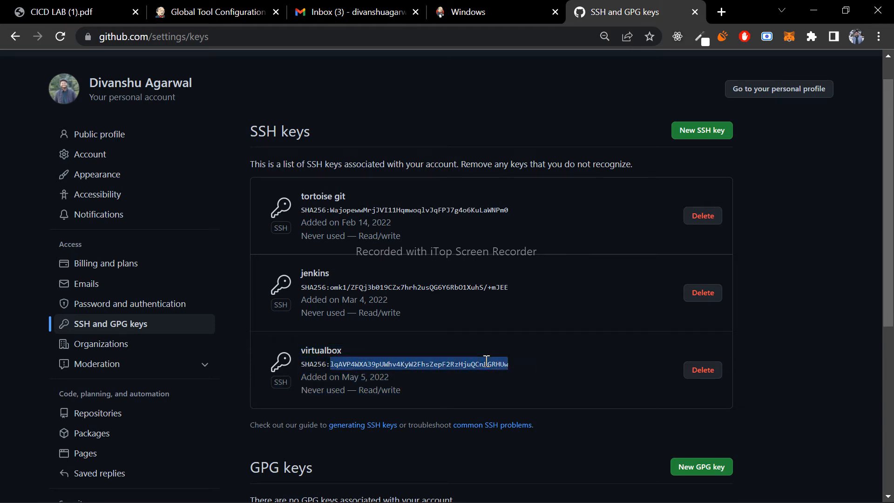
click(471, 379)
drag(402, 390, 300, 348)
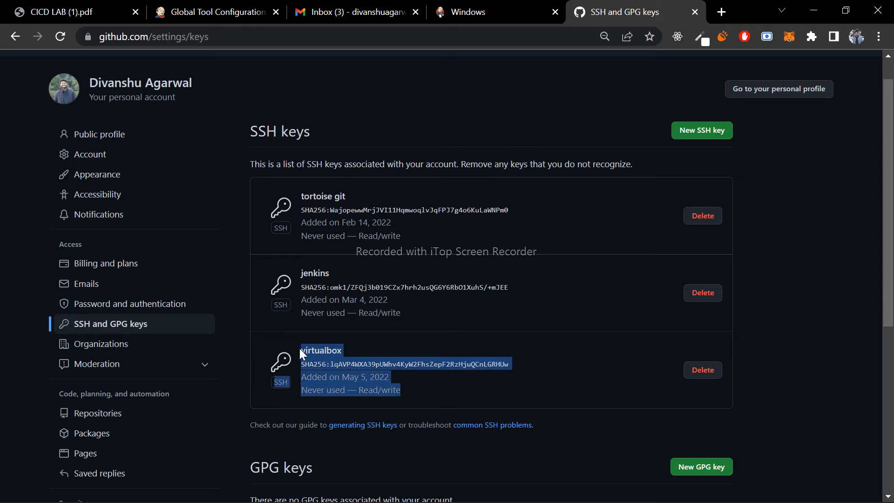
click(429, 370)
- Open the webapp repository, browse through src/main to the sample folder, and read App.java
scroll(428, 370, up, 1)
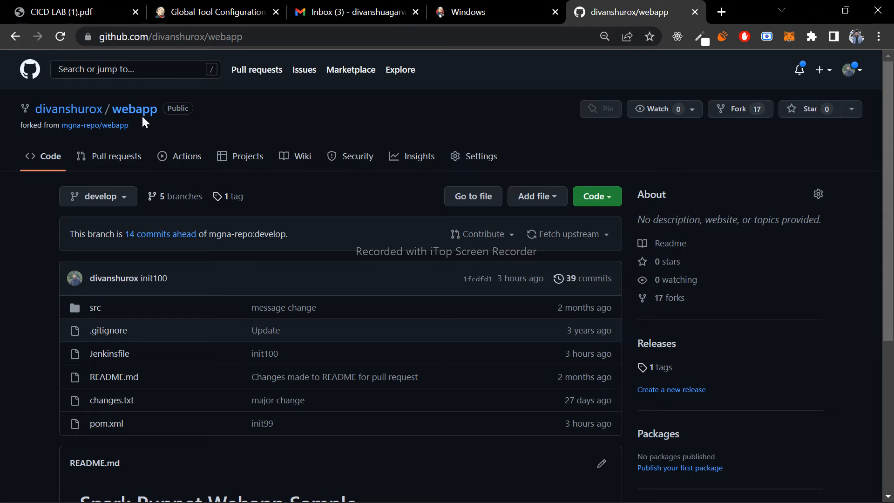
click(95, 310)
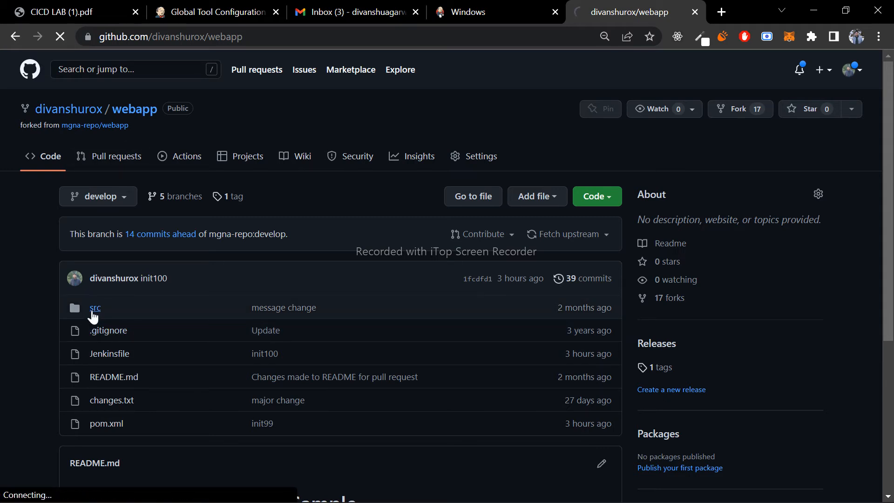
click(104, 331)
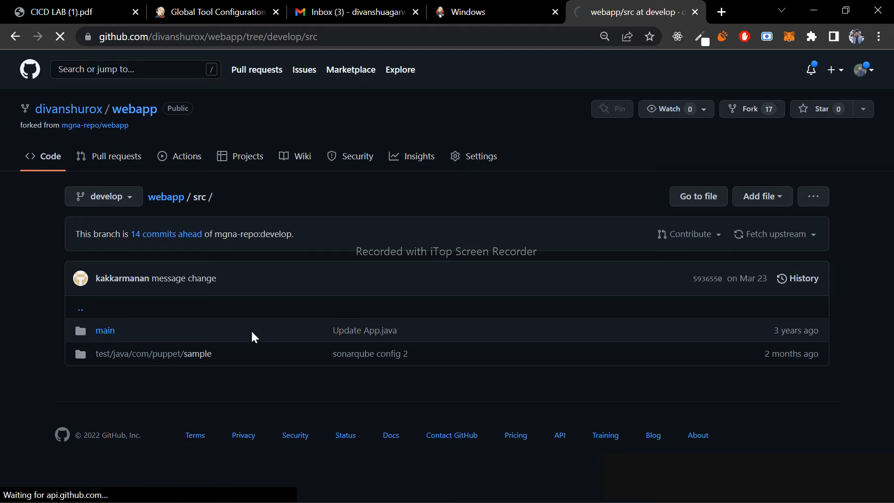
click(166, 330)
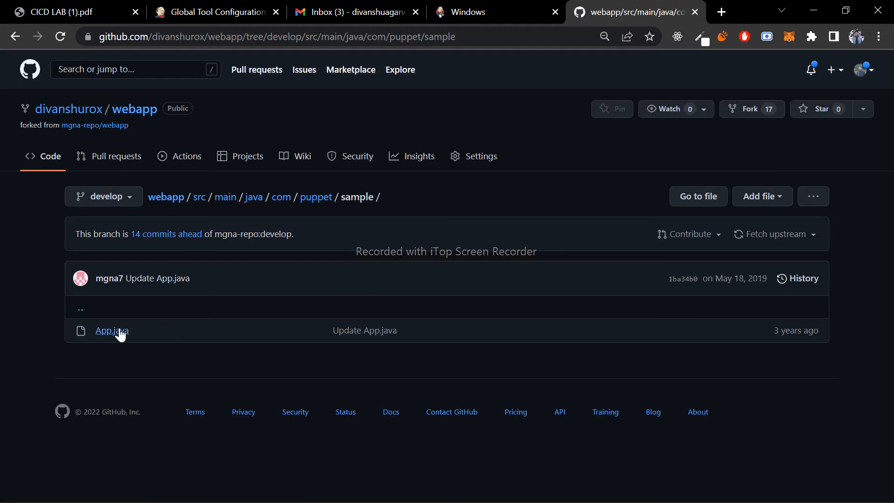
click(115, 330)
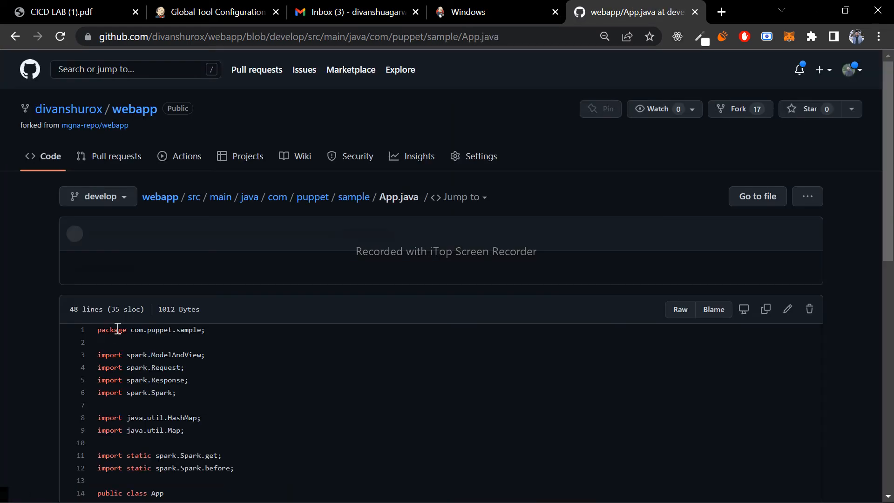
scroll(321, 336, down, 7)
scroll(324, 336, down, 3)
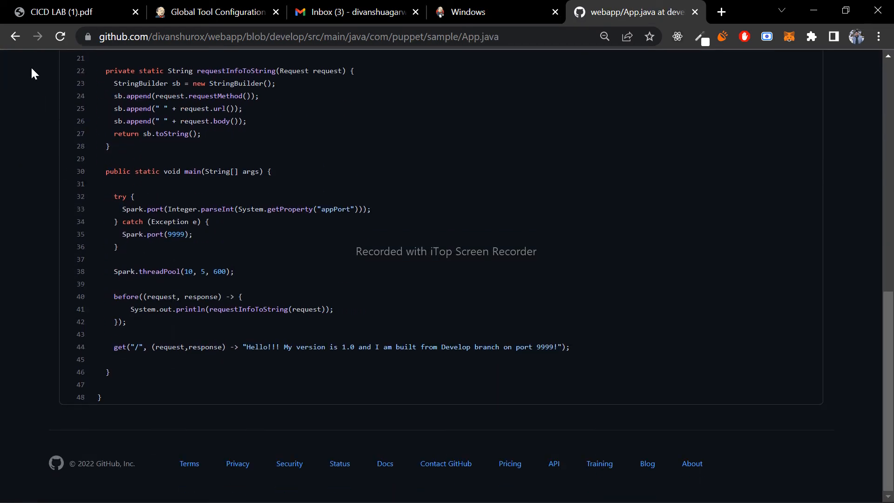
- Go back to the src folder and open TestRoutes.java from test/java/com/puppet/sample
click(19, 43)
click(19, 43)
click(19, 43)
click(19, 43)
click(120, 358)
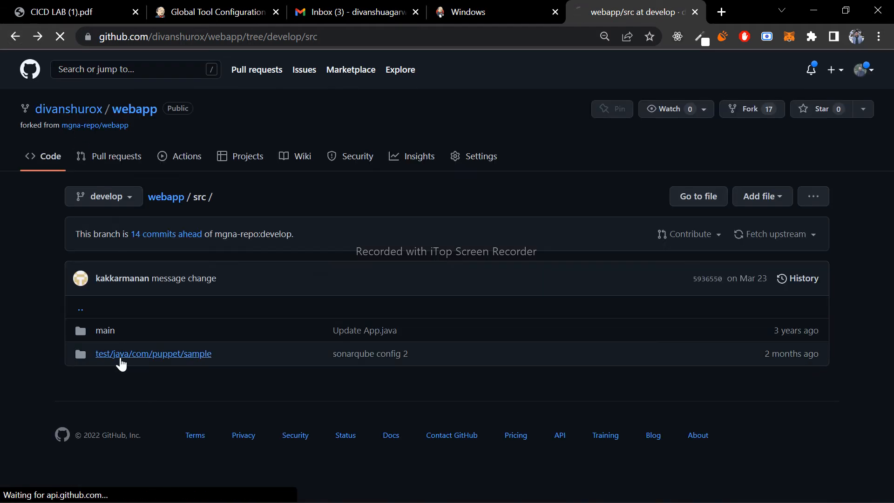
click(123, 333)
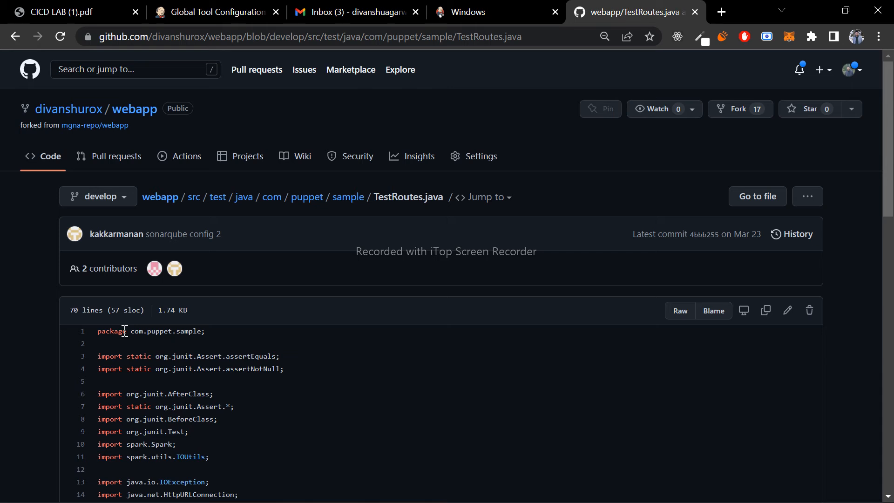
- Examine the setup and teardown code in TestRoutes.java, highlighting the beforeClass and afterClass methods
scroll(377, 371, down, 10)
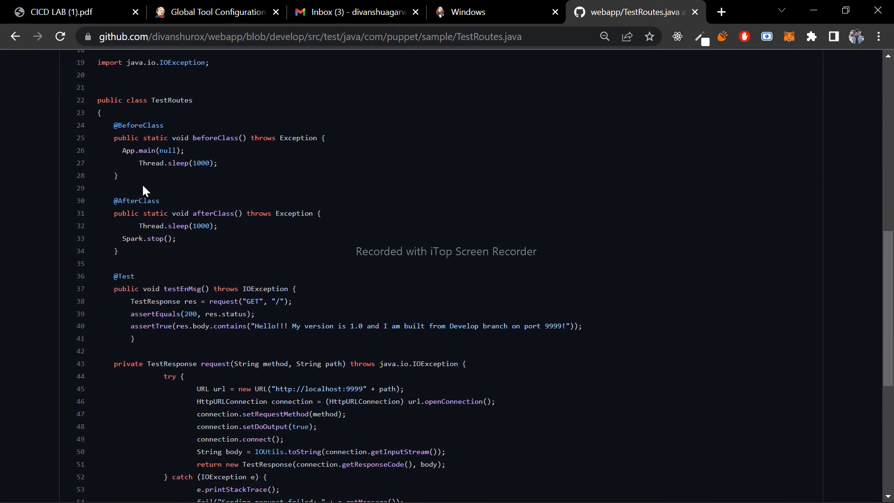
drag(115, 128, 144, 128)
click(127, 171)
click(114, 121)
drag(128, 174, 113, 126)
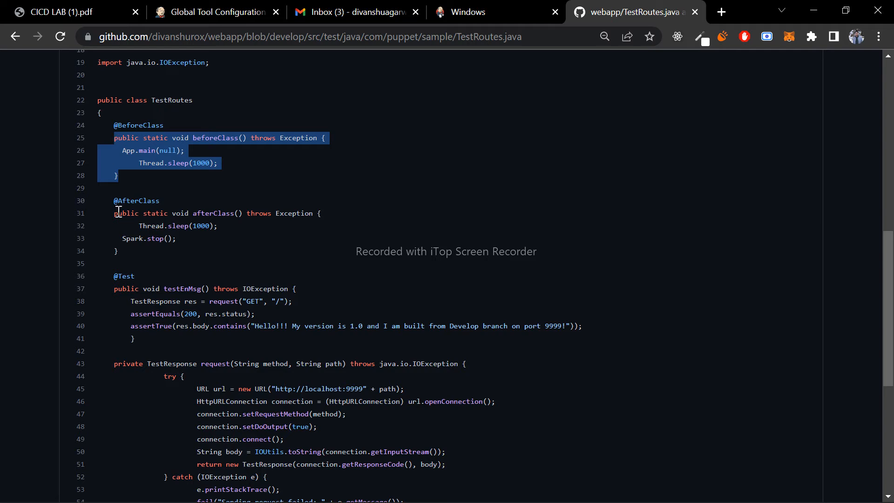
mouse_move(114, 202)
mouse_down()
mouse_move(128, 253)
mouse_move(114, 214)
mouse_up()
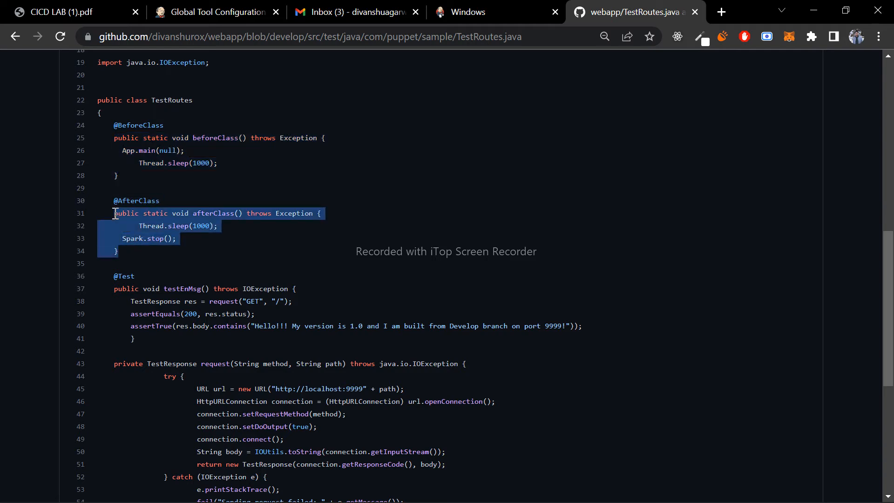
click(133, 251)
- Read through the testEnMsg test, the request helper and the TestResponse class to the end of TestRoutes.java, highlighting the code
scroll(132, 251, down, 3)
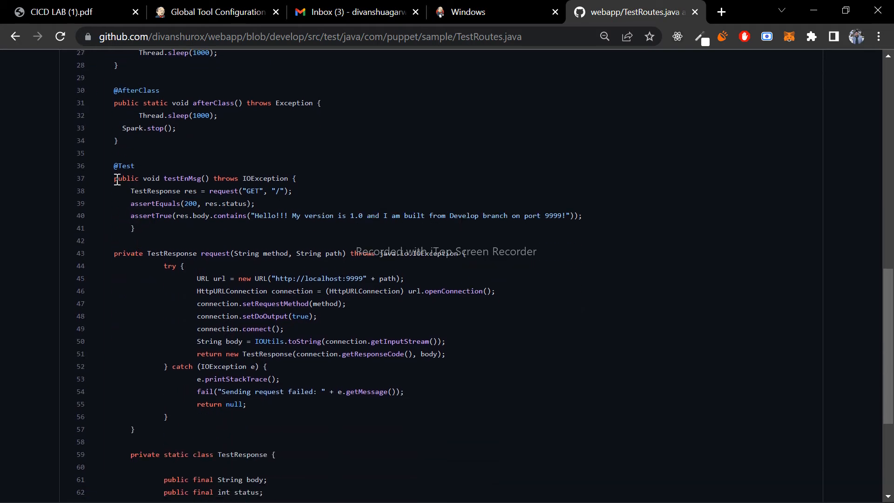
drag(114, 179, 208, 458)
click(208, 458)
scroll(208, 459, down, 3)
scroll(226, 321, up, 1)
drag(117, 91, 155, 488)
click(206, 462)
scroll(204, 461, down, 2)
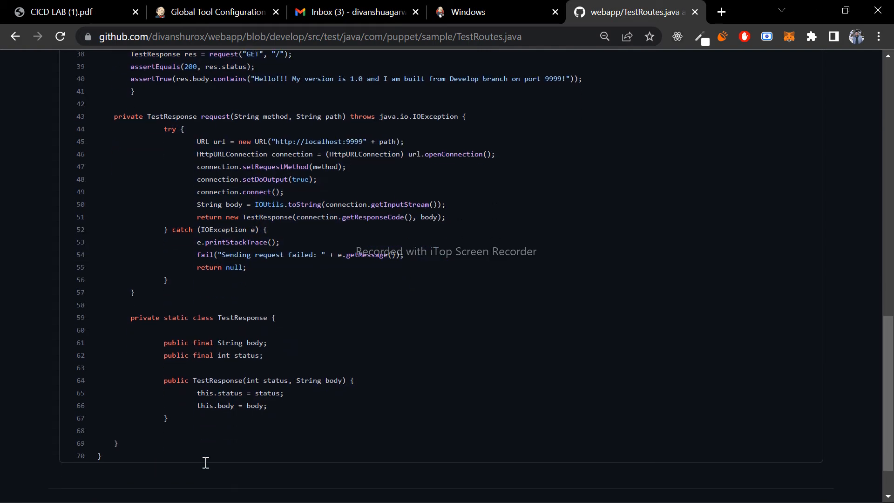
- Return to the webapp repository's main page and look over its list of branches, leaving develop selected
click(12, 39)
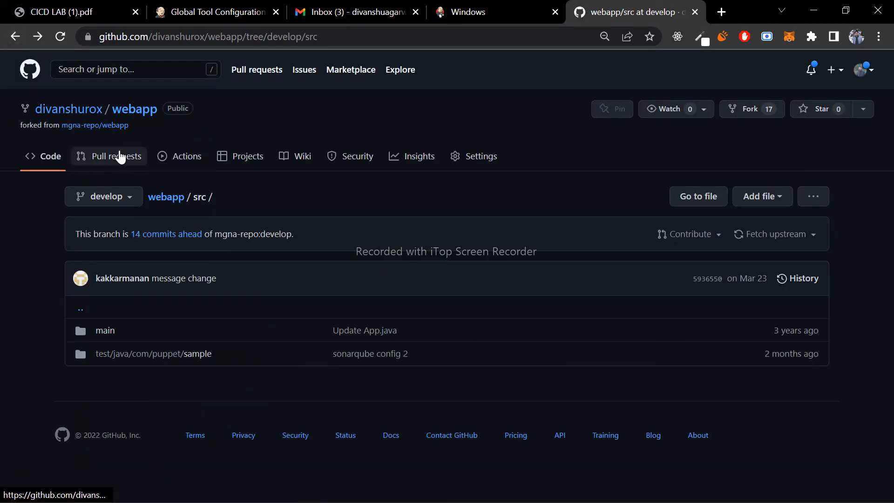
click(132, 110)
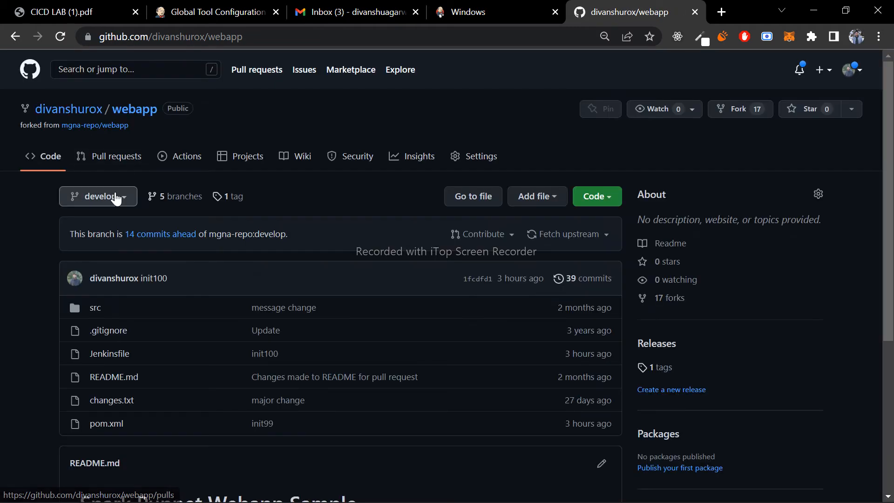
click(116, 200)
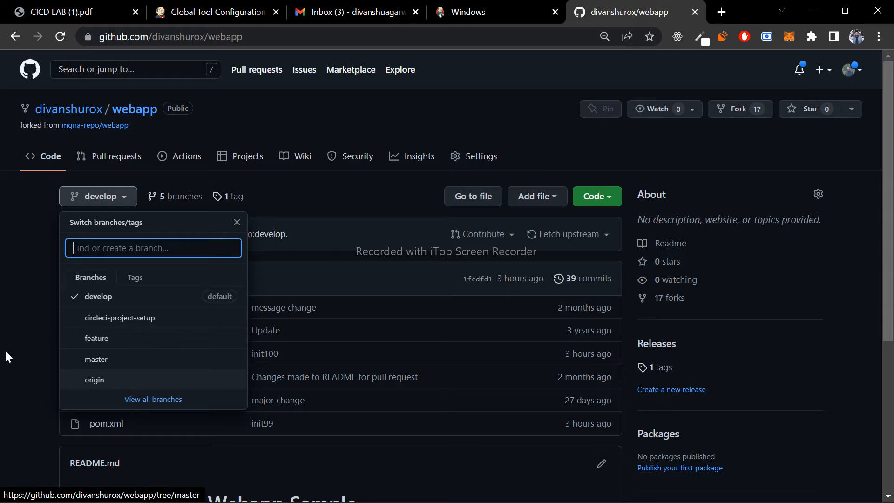
click(24, 330)
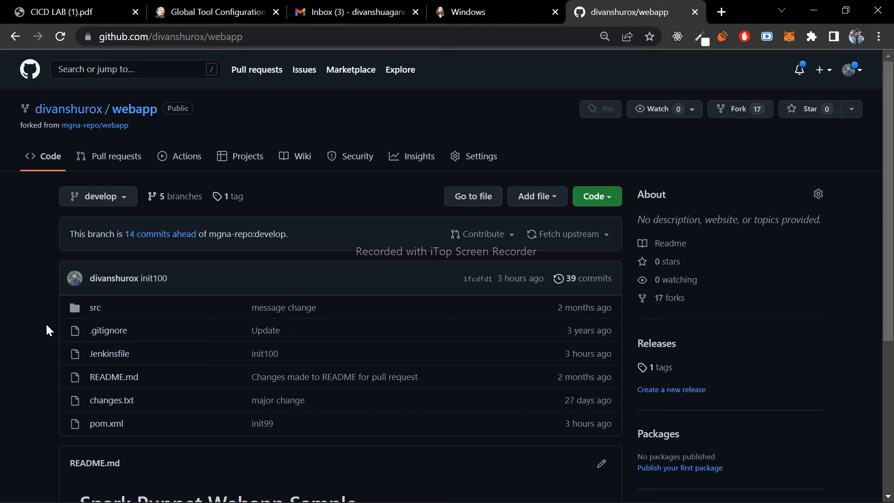
click(121, 198)
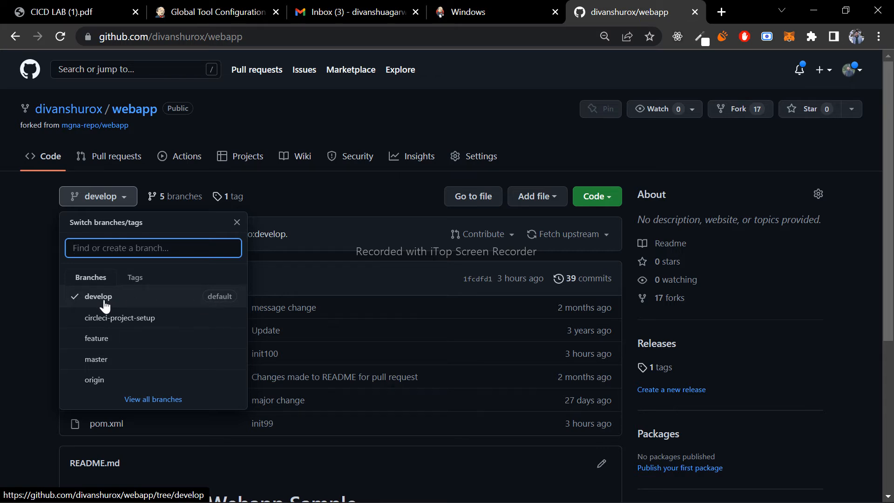
click(29, 324)
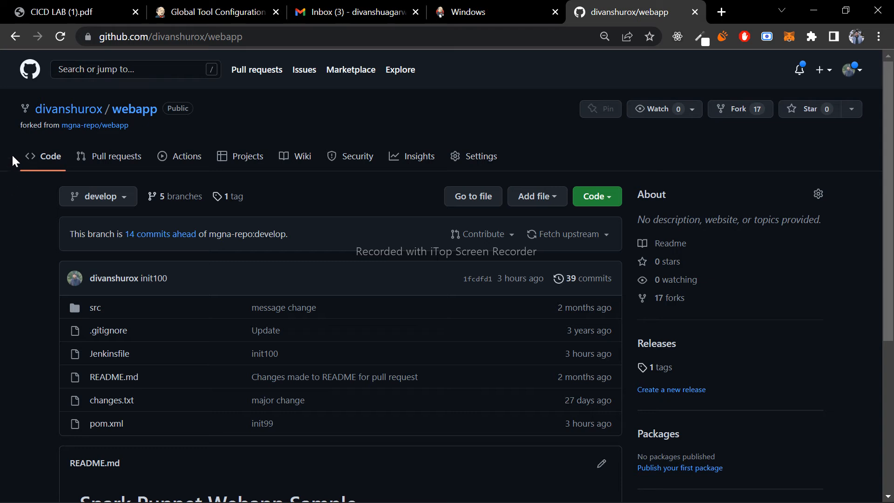
drag(6, 112, 271, 187)
click(272, 186)
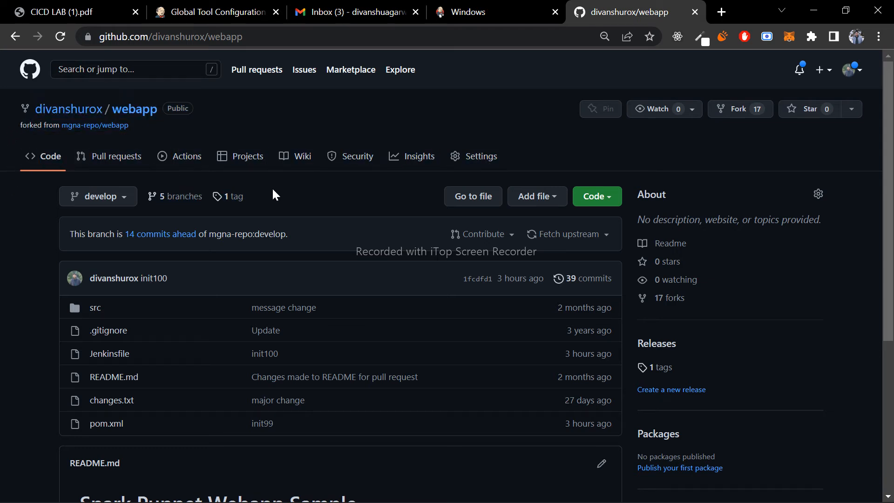
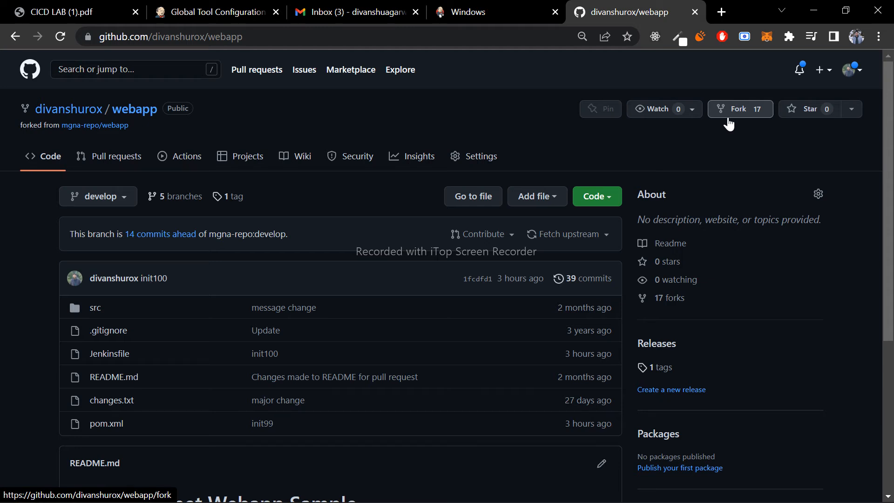
- Open the Collaborators page in the webapp repository's settings, confirming access with the account password
click(476, 166)
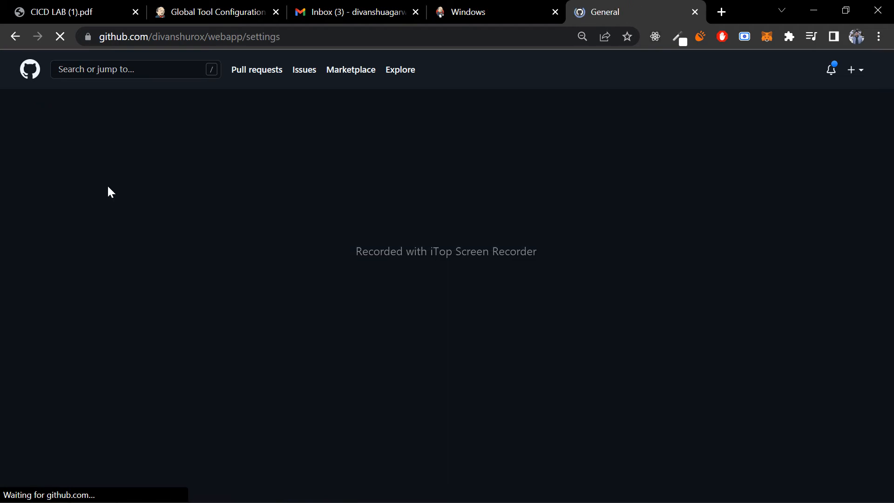
scroll(203, 279, down, 2)
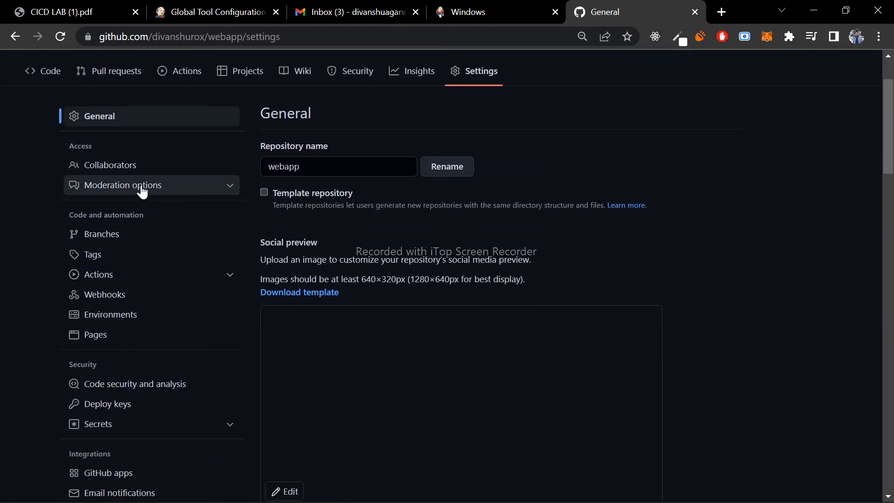
click(126, 172)
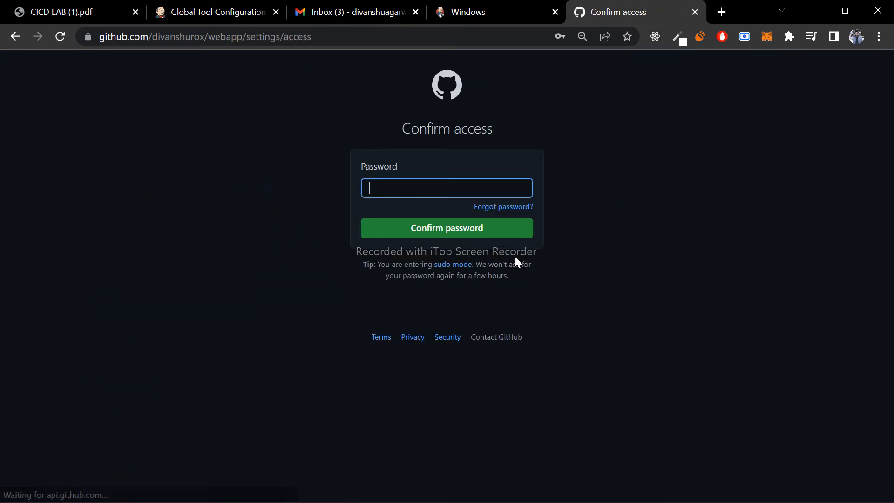
click(425, 190)
click(471, 218)
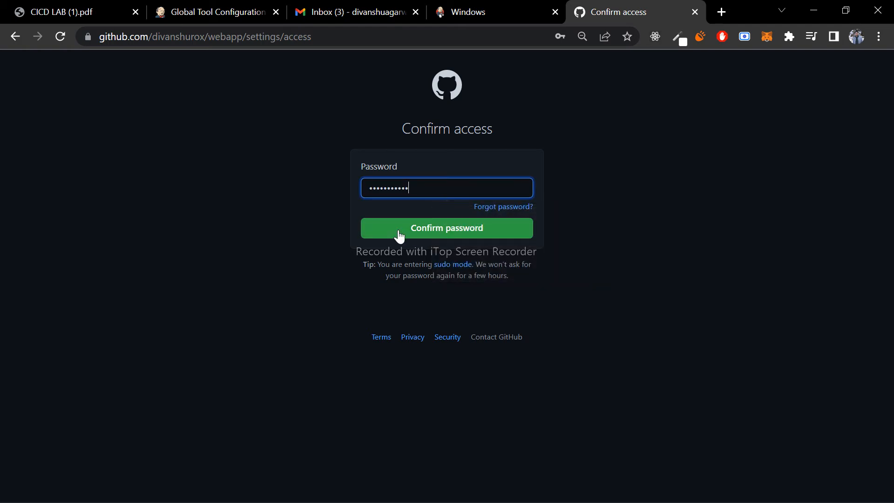
click(399, 232)
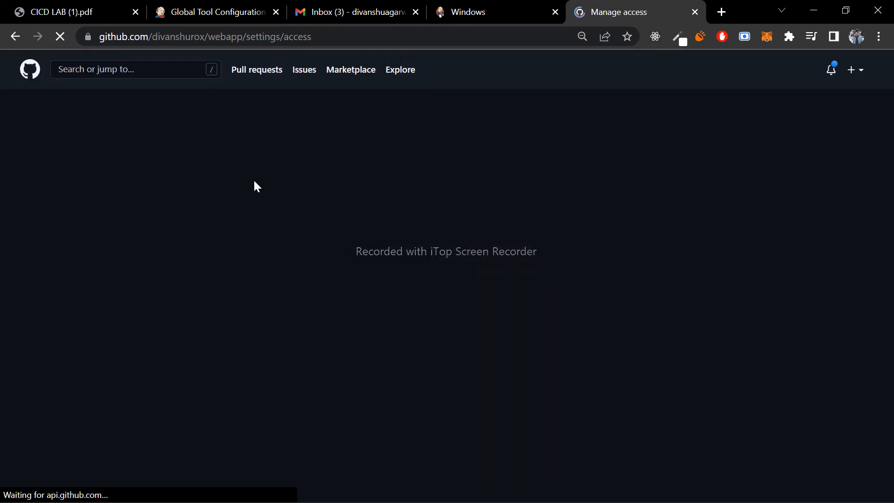
- View the form for adding people to the repository and close it without inviting anyone
scroll(394, 267, down, 3)
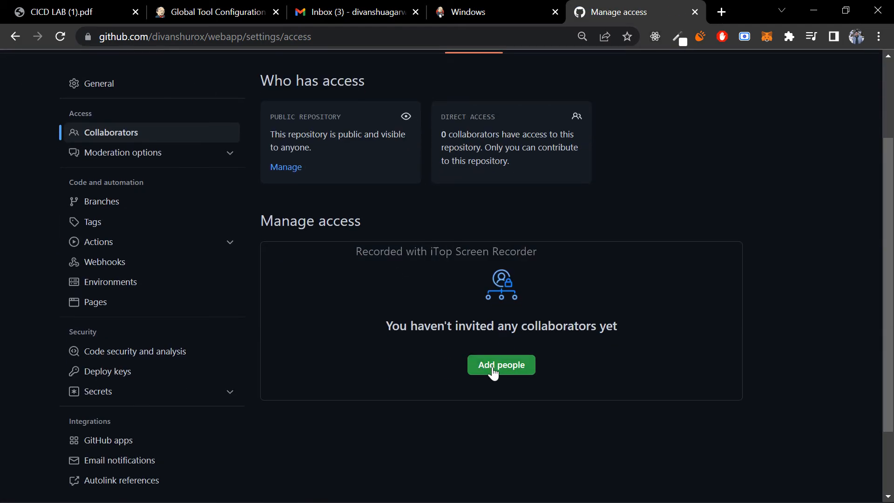
click(495, 366)
click(562, 119)
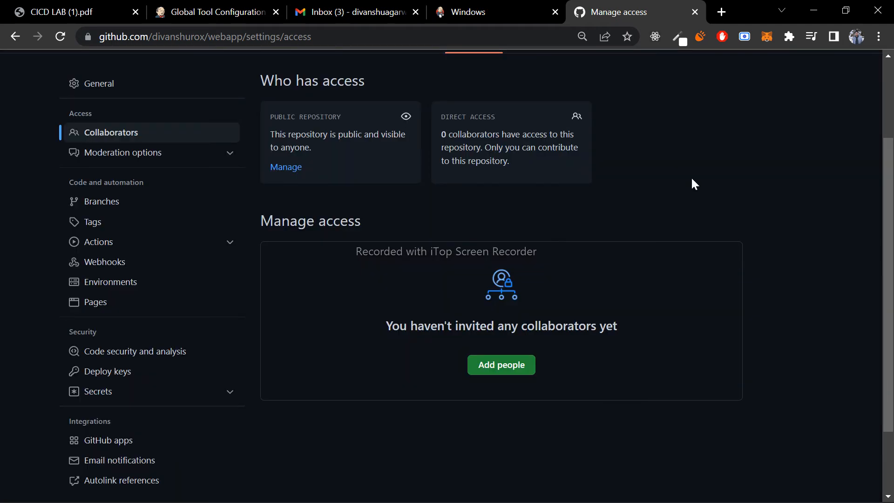
- Open the repository's branch settings and start a new branch protection rule
click(107, 206)
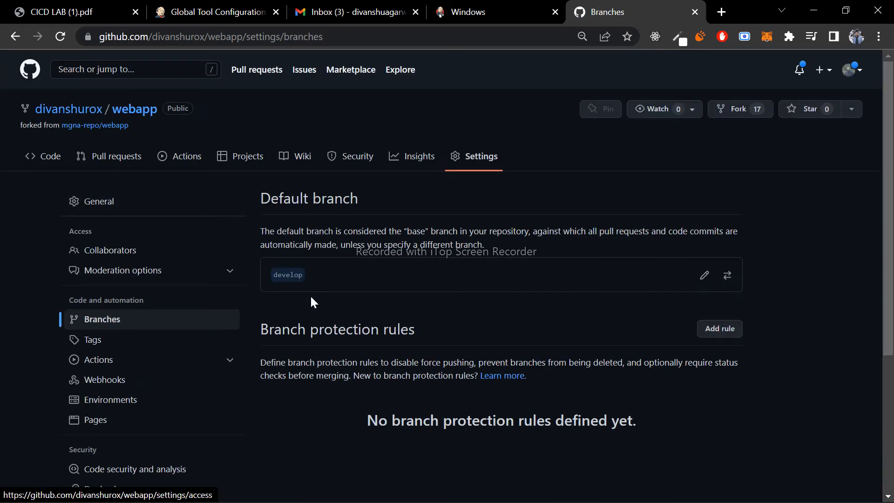
scroll(311, 296, down, 1)
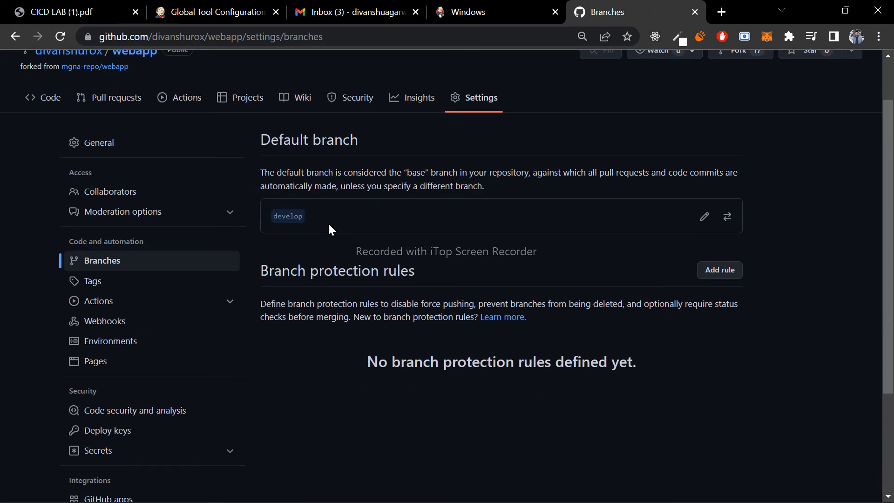
scroll(391, 282, down, 1)
click(717, 198)
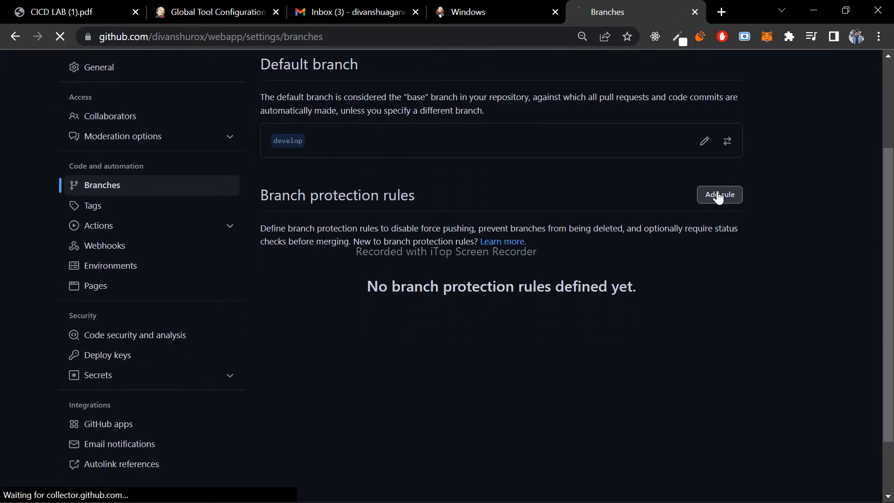
scroll(382, 337, down, 3)
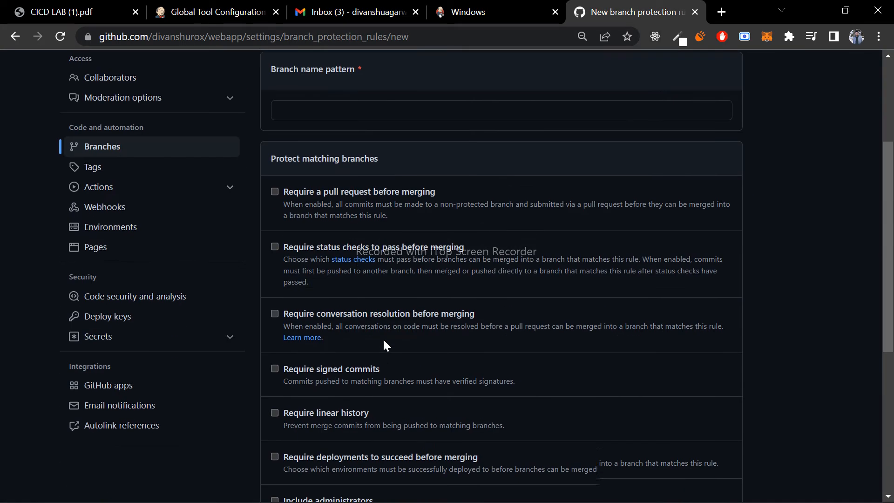
- Enable "Require a pull request before merging" to show its approval options, and disable it again
drag(286, 178, 432, 183)
click(431, 183)
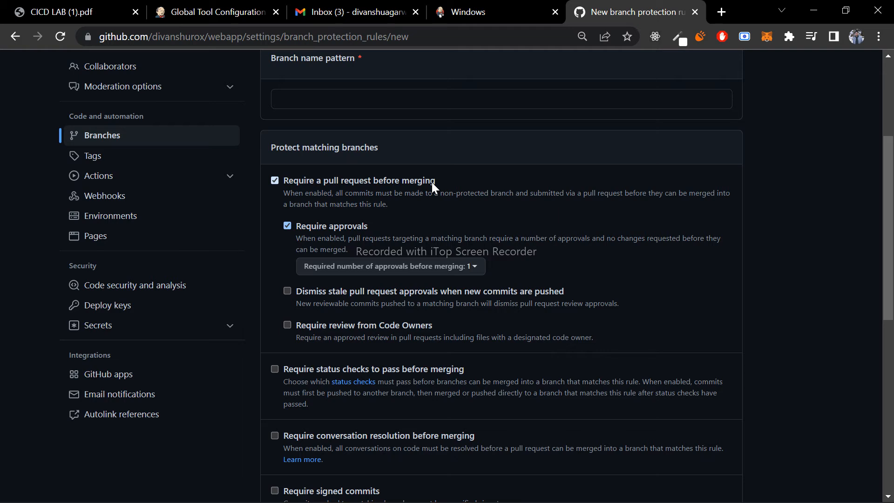
click(431, 182)
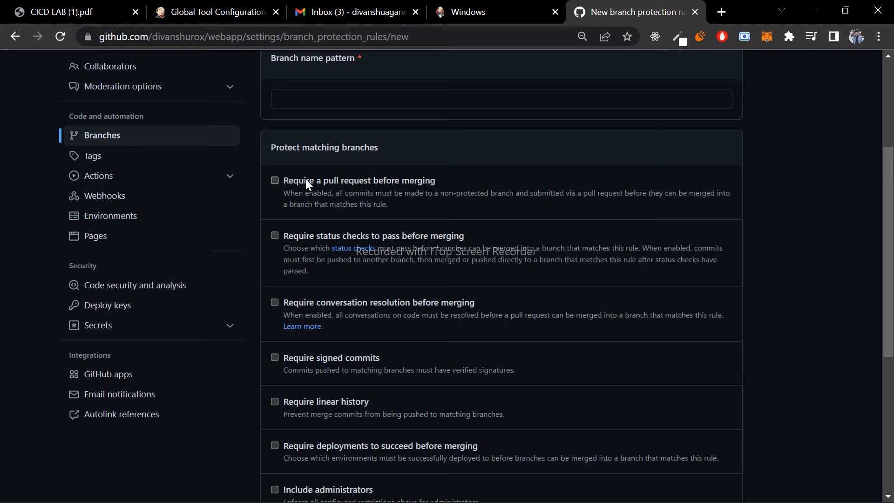
- Look through the remaining branch protection options down to force pushes and deletions, and highlight the "Branch protection rule" heading
scroll(298, 240, down, 1)
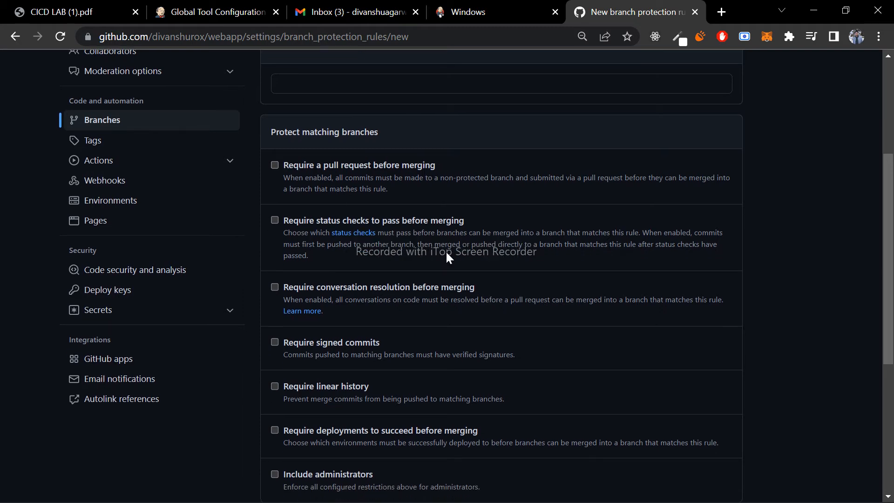
scroll(363, 335, down, 1)
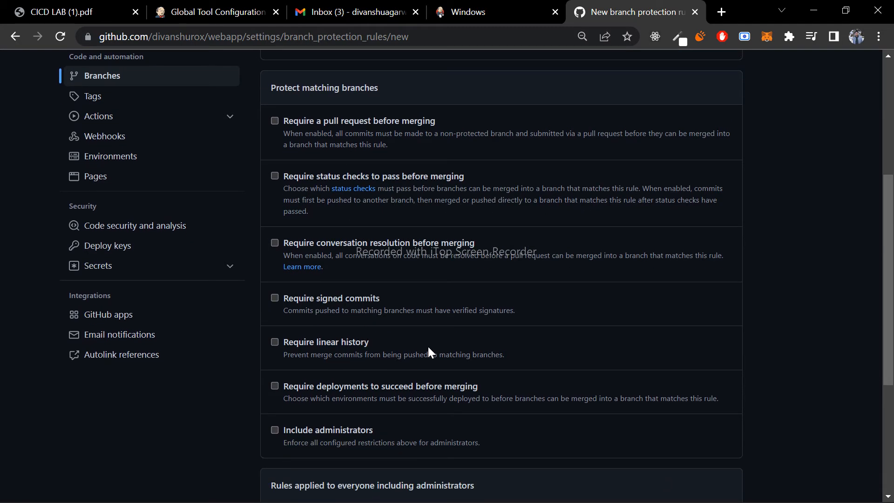
scroll(427, 345, down, 4)
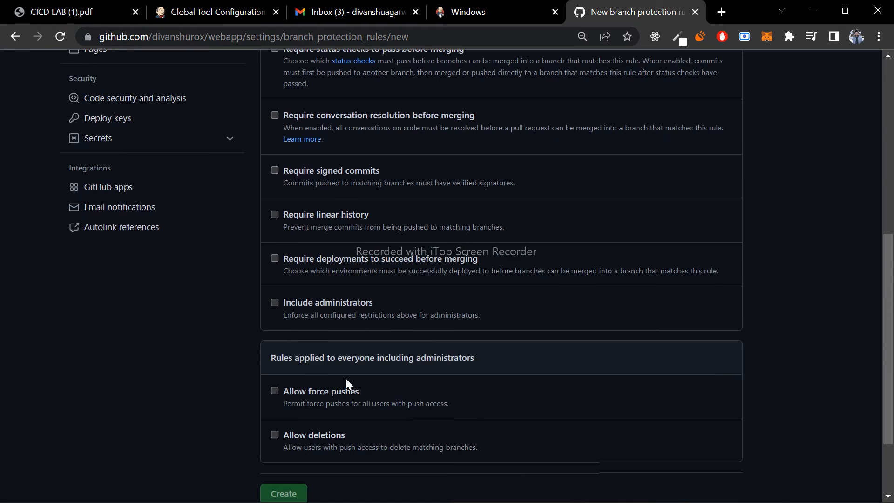
scroll(258, 371, up, 15)
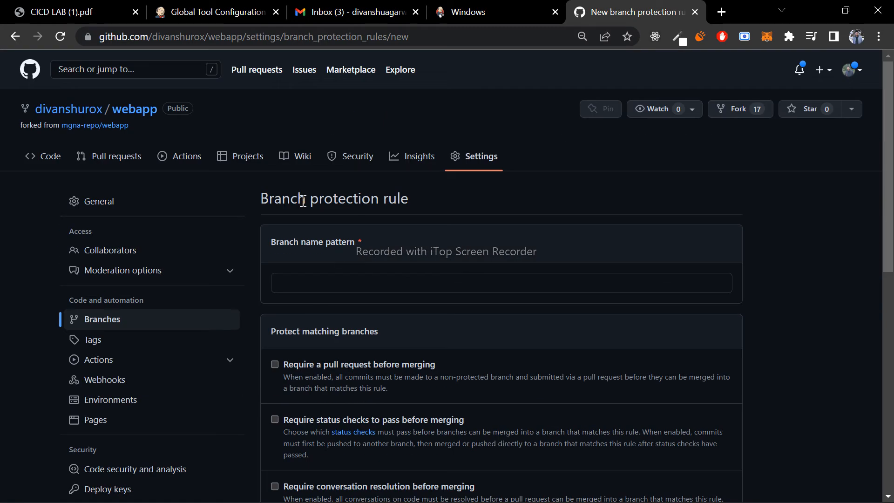
drag(260, 197, 420, 198)
click(426, 200)
mouse_move(485, 501)
click(673, 497)
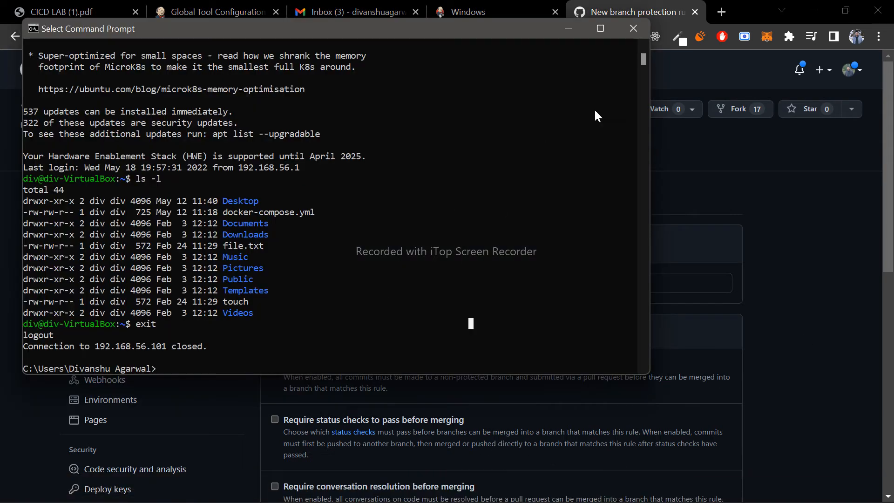
click(631, 32)
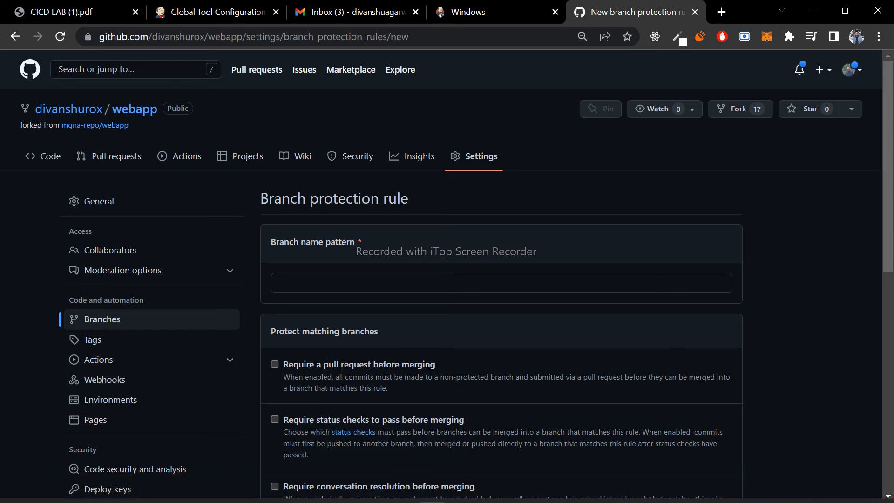
- Switch to File Explorer, go to jenkintut\webapp on the E: drive and open a PowerShell terminal in that folder
key(alt+Tab)
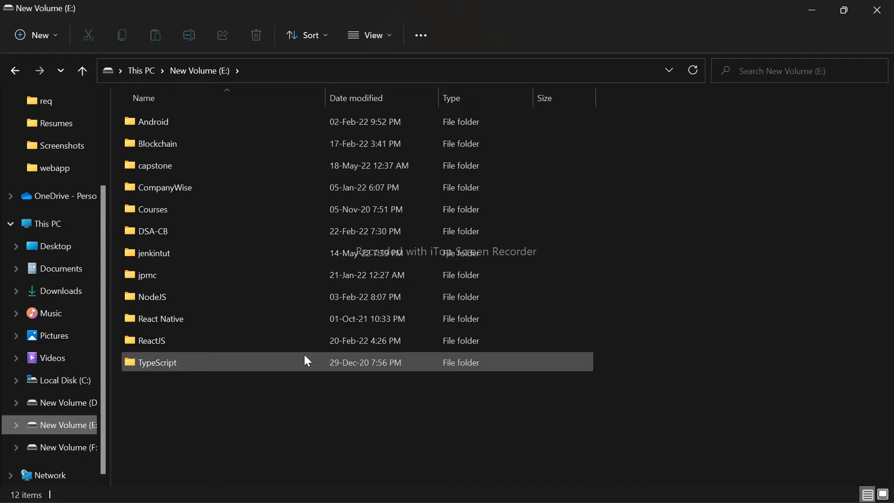
double_click(166, 252)
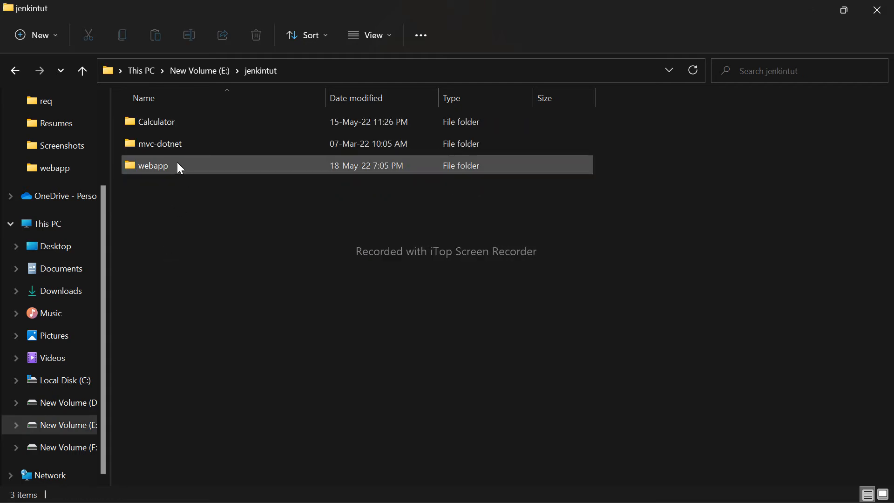
double_click(179, 167)
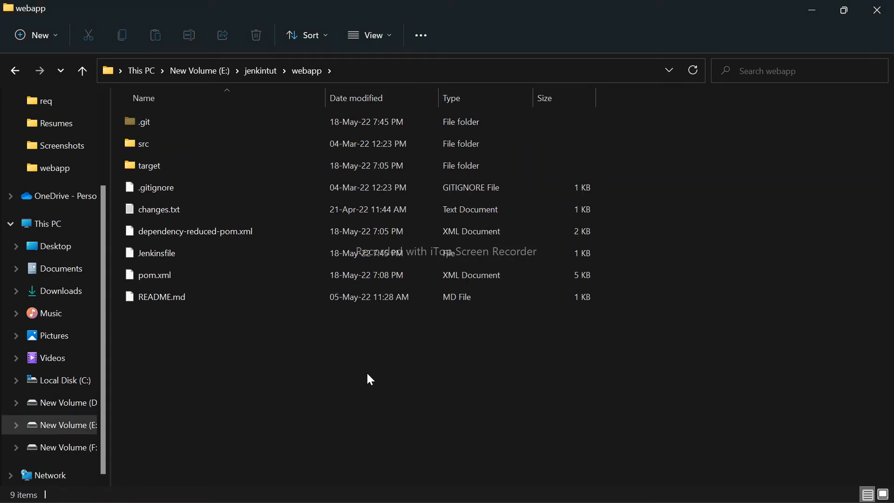
right_click(367, 372)
click(429, 365)
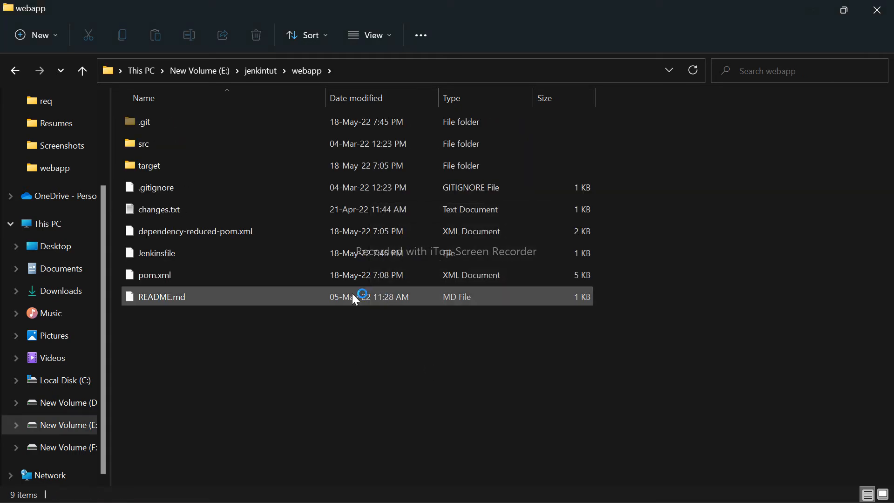
- List the local branches with git branch and highlight the listed branches
text(git branch)
key(Return)
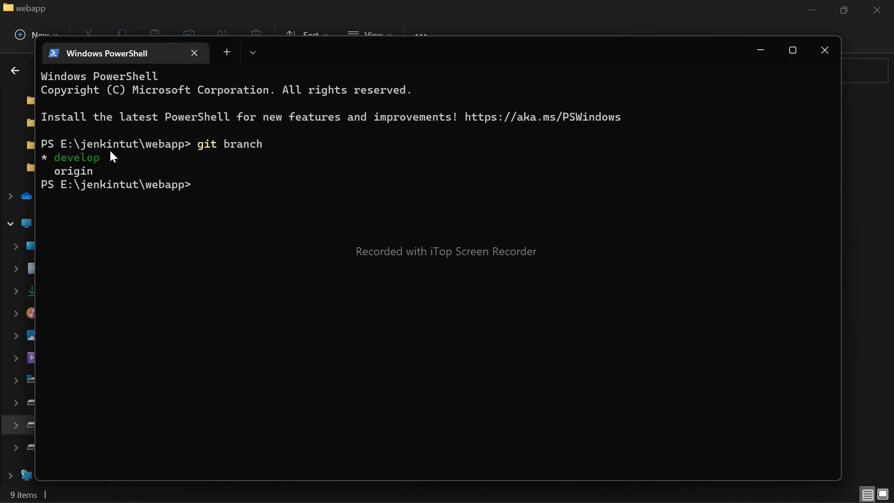
drag(91, 172, 47, 163)
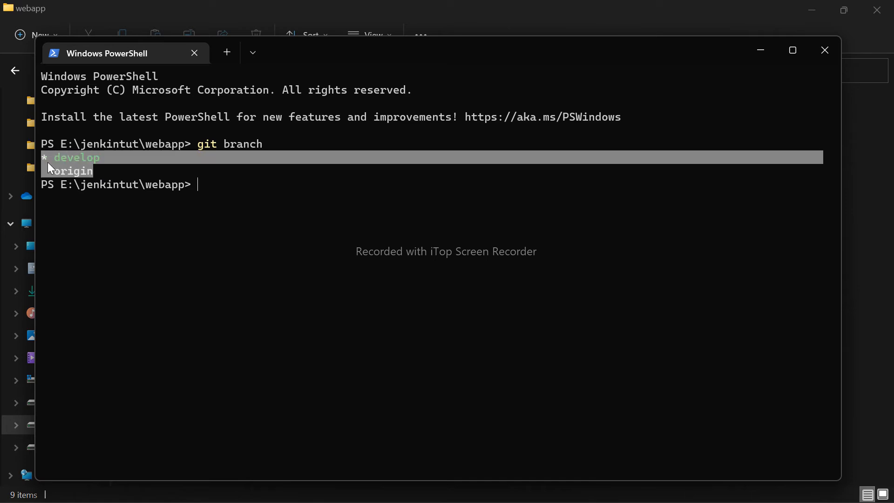
click(189, 181)
- Try to pull from the origin remote with git pull origin, without specifying a branch
text(git pull)
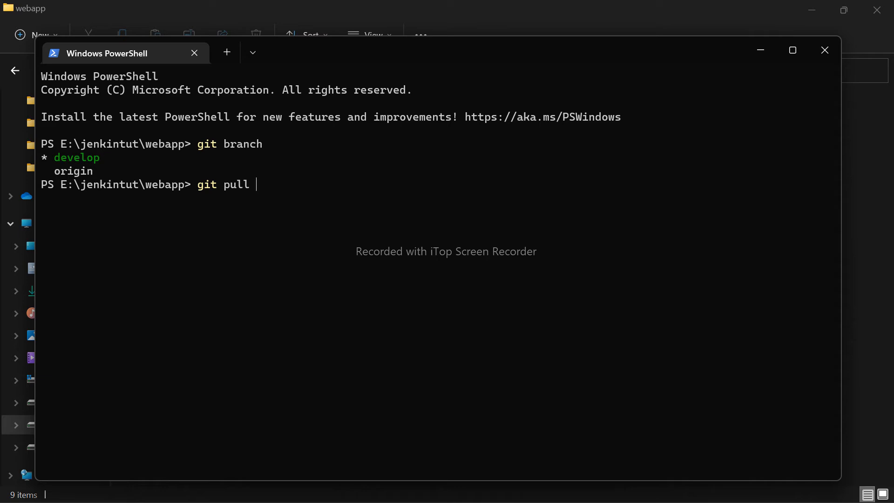
text(origin mas)
key(BackSpace)
key(BackSpace)
key(BackSpace)
key(BackSpace)
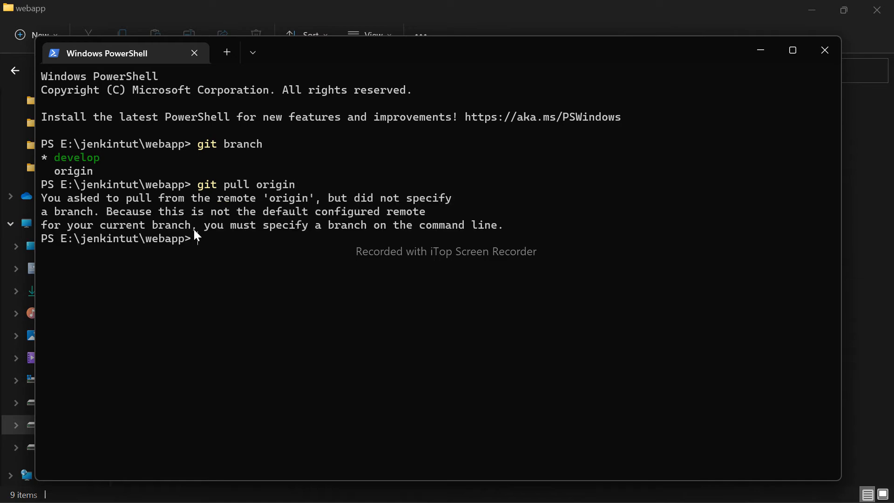
- Pull the origin branch from the origin remote with git pull origin origin
key(Up)
text(origin)
key(Return)
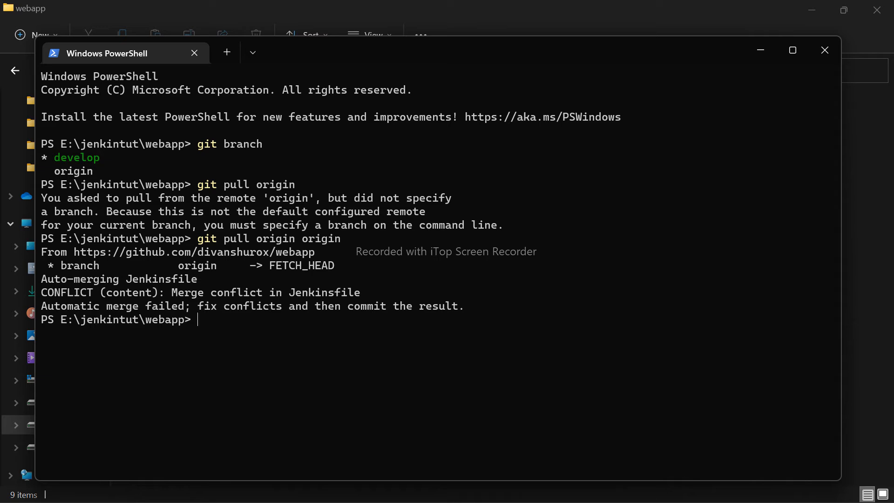
- Clear the terminal and list the repository's remotes with git remote -v
key(ctrl+l)
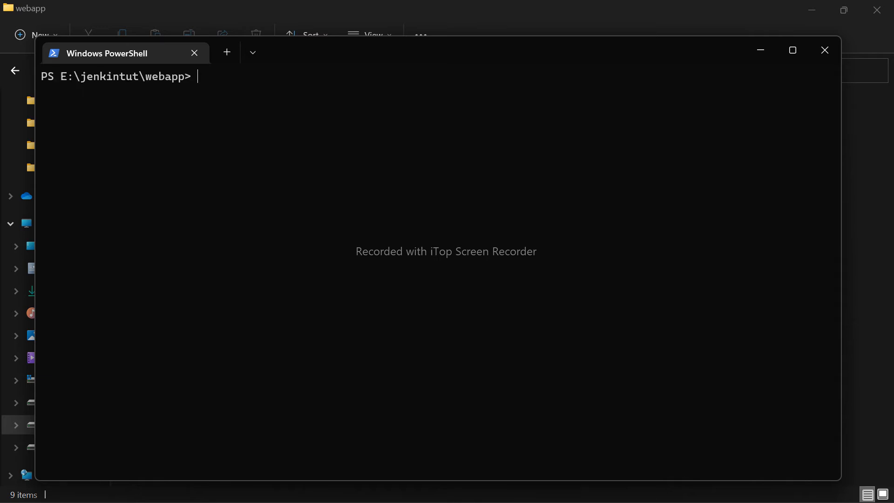
text(git remote -v)
key(Return)
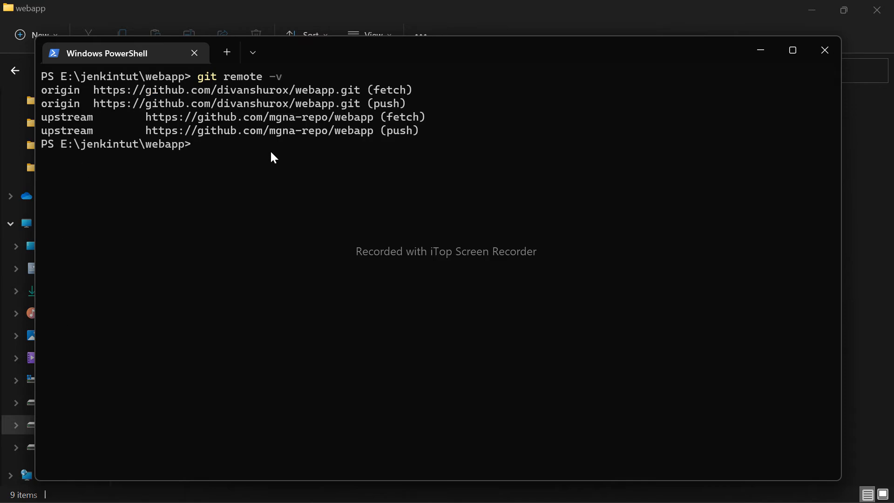
- Try to pull the origin branch from the upstream remote with git pull upstream origin
text(git pull upstream origin)
key(Return)
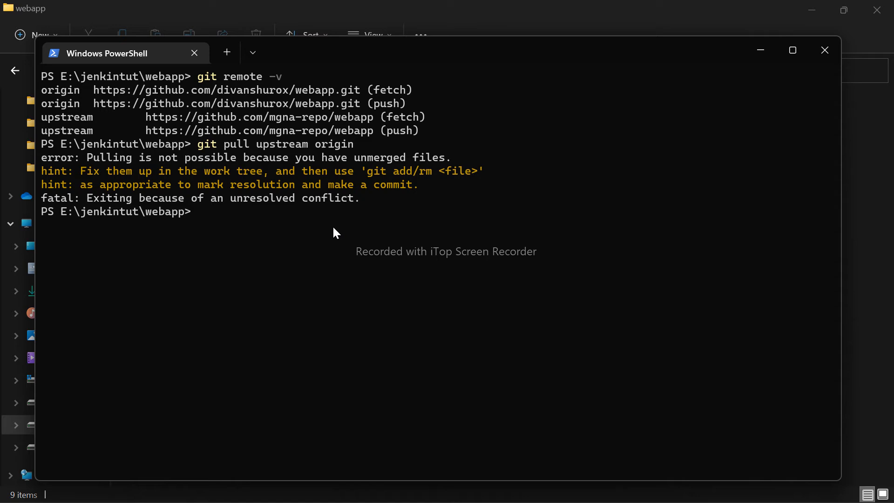
- Remove all tracked files in the webapp folder recursively with git rm -r
text(git rm .)
key(Return)
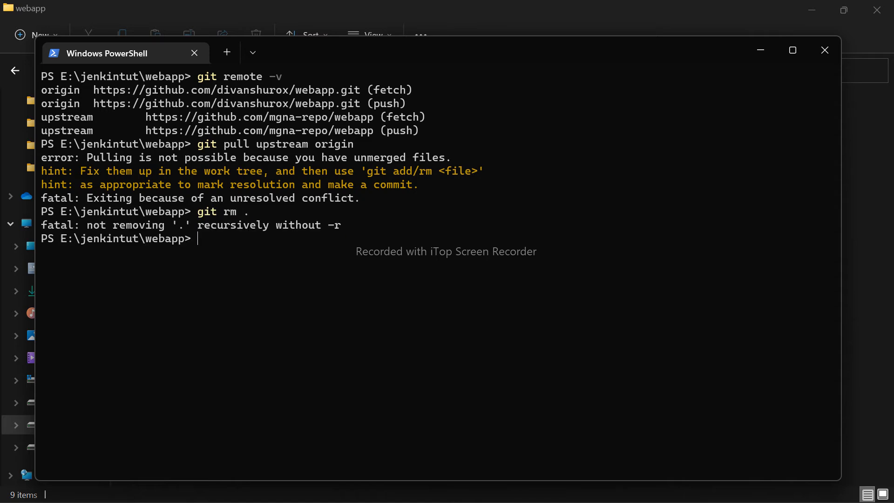
text(git rm -r .)
key(Return)
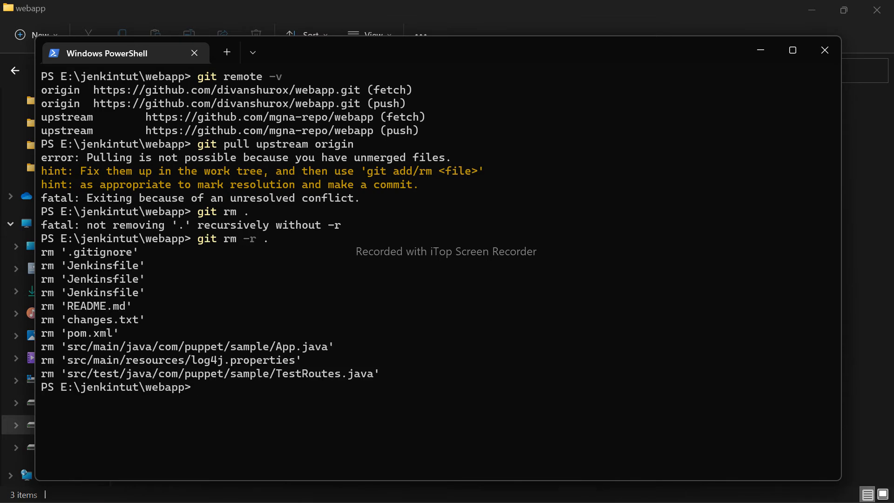
- Clear the terminal with cls and list the origin and upstream remote URLs again using git remote -v
text(cls)
key(Return)
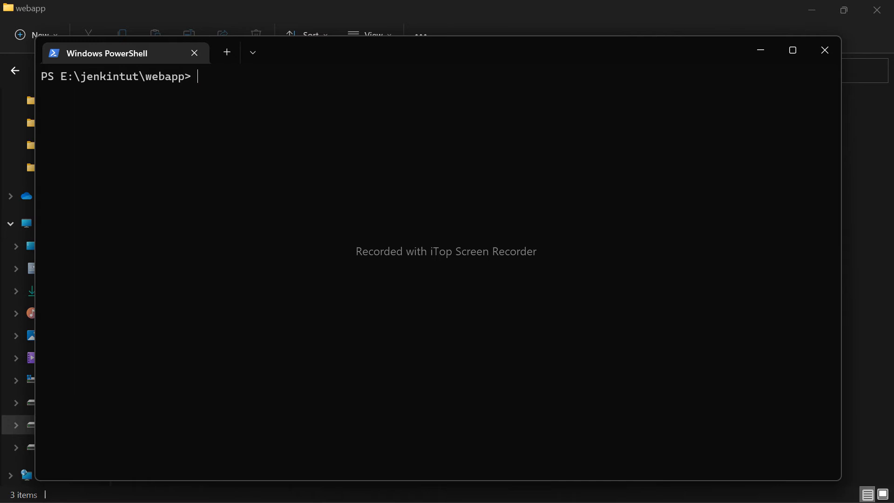
text(git remote -v)
key(Return)
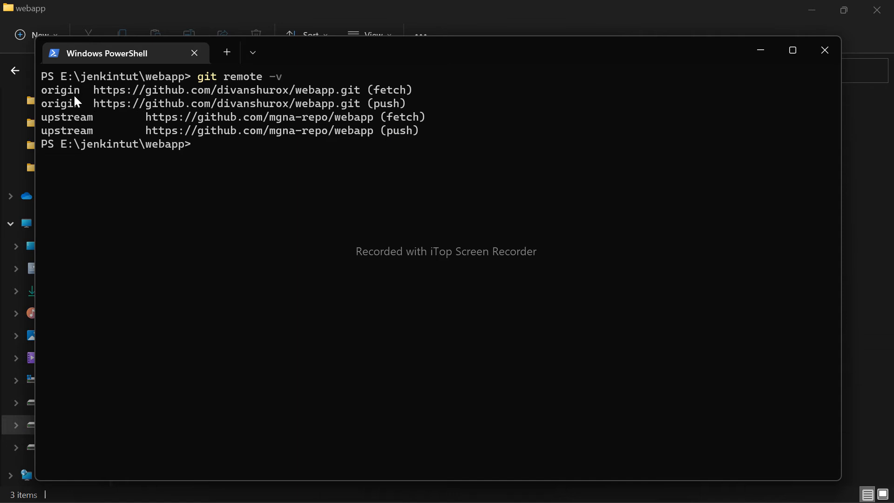
- Stage all files in the webapp folder with git add
drag(45, 90, 40, 135)
right_click(419, 126)
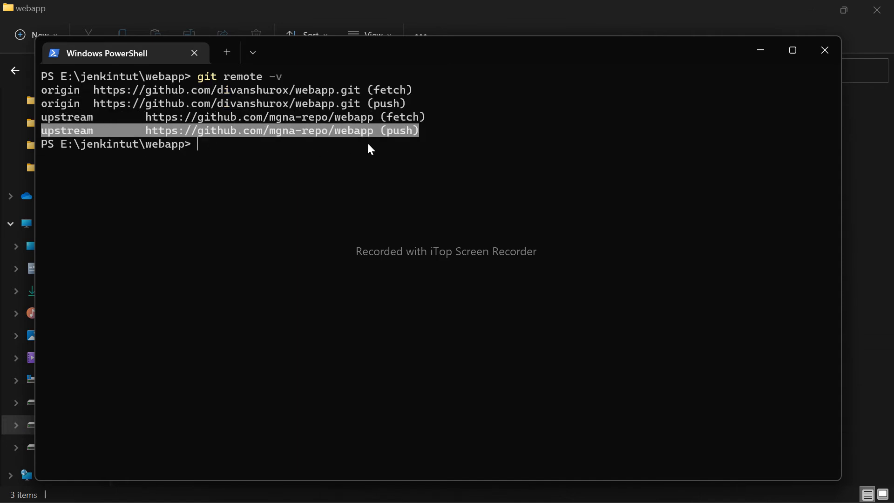
right_click(440, 132)
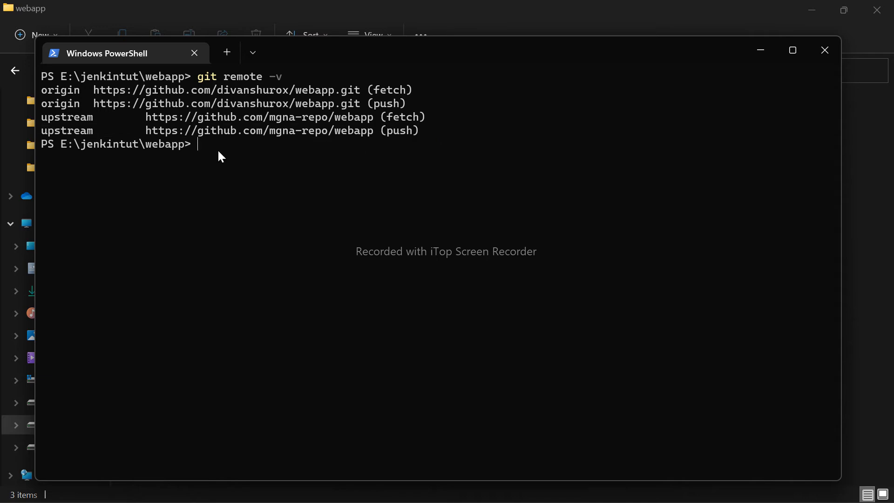
text(git add .)
key(Return)
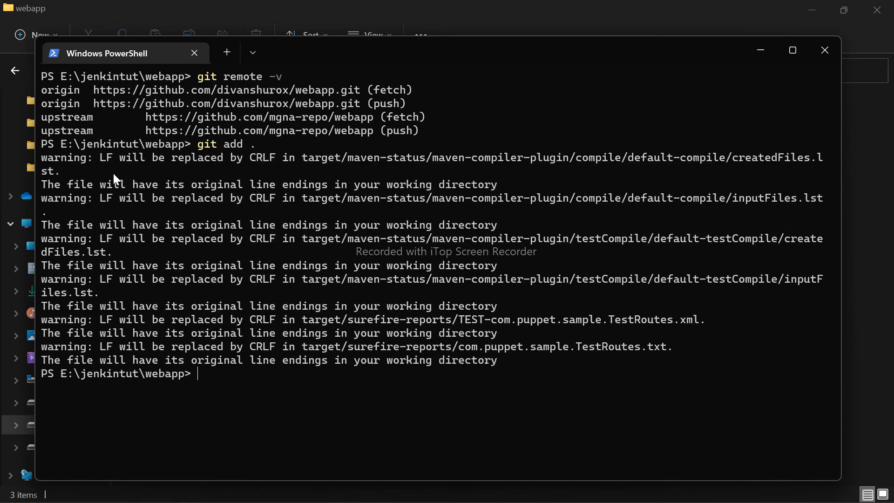
- Commit the staged changes with the message "init" using git commit -m "init"
text(git )
text(a)
key(BackSpace)
text(commit)
key(BackSpace)
key(BackSpace)
key(BackSpace)
key(BackSpace)
text(mmit -m "init")
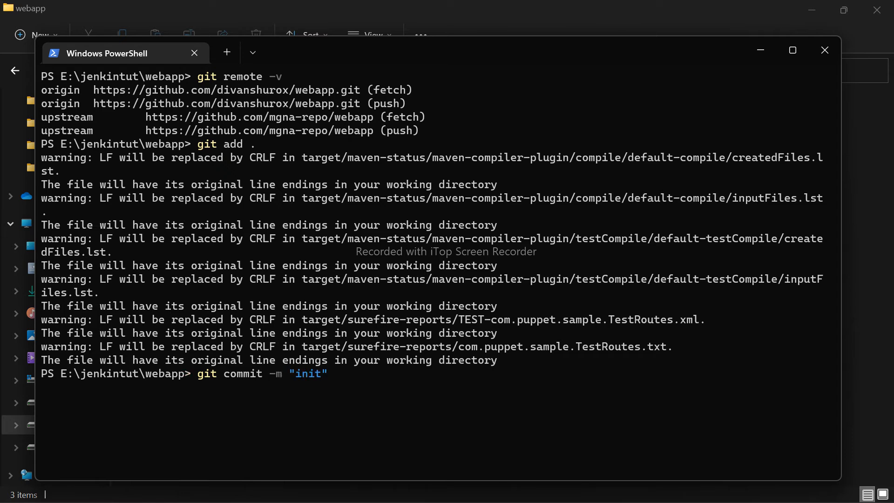
text(git push)
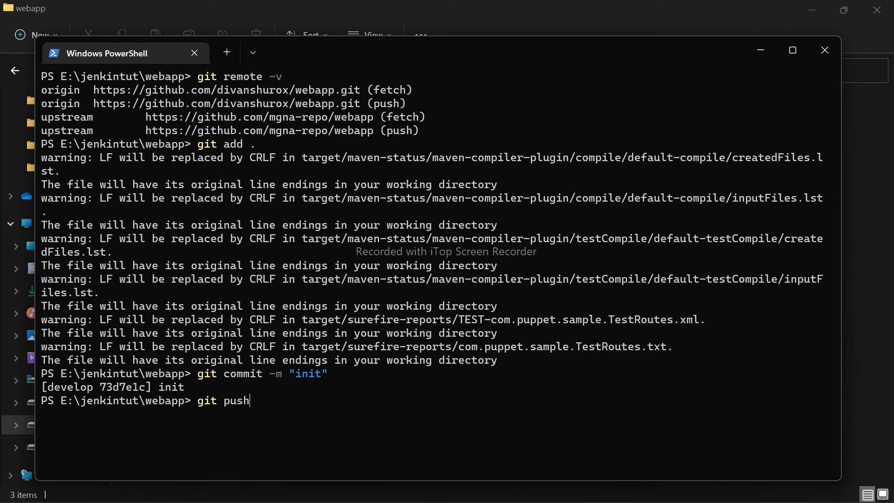
text( origin)
- Enter the command git push origin develop for pushing the develop branch to the origin remote
key(BackSpace)
key(BackSpace)
key(BackSpace)
key(BackSpace)
text(igin develop)
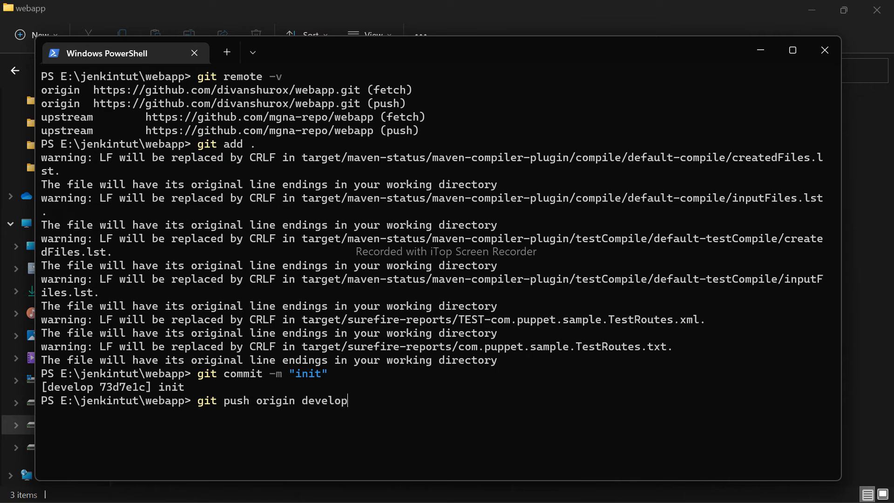
key(BackSpace)
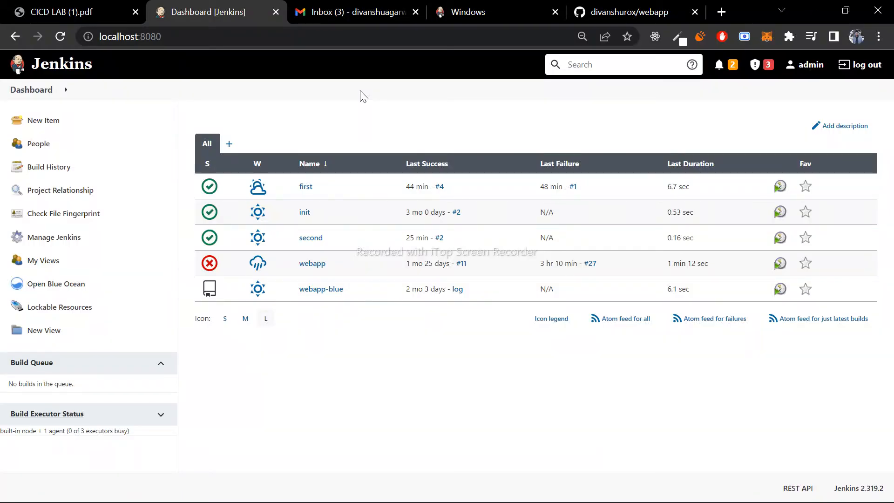
- Create a new Jenkins item named pipeline as a Pipeline project
click(65, 125)
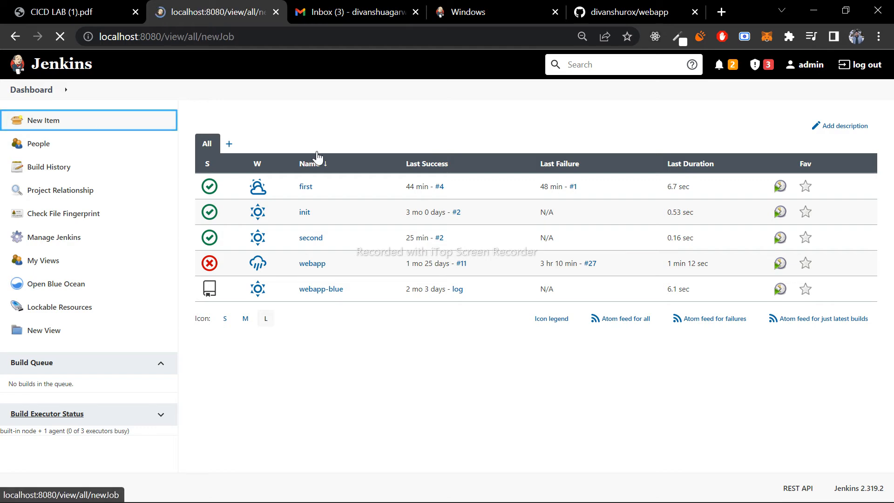
text(piepe)
key(BackSpace)
key(BackSpace)
key(BackSpace)
text(e)
key(BackSpace)
text(e)
key(BackSpace)
text(peline)
click(266, 308)
click(240, 485)
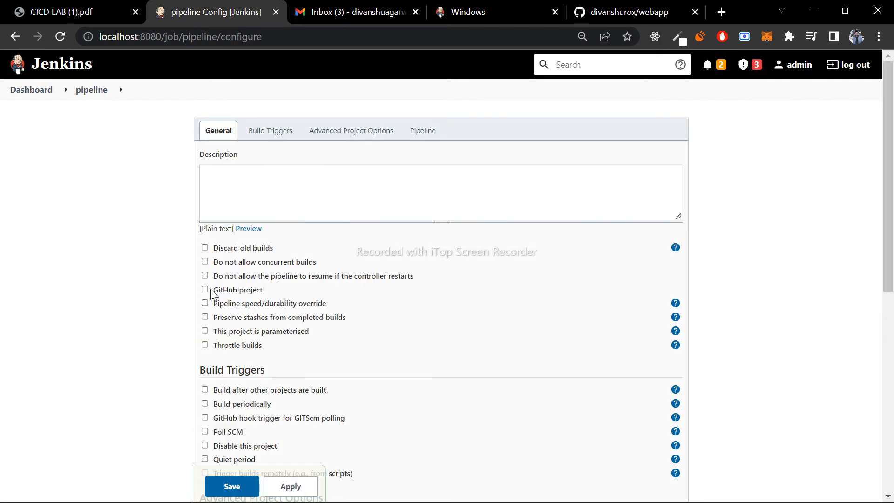
- Mark the job as a GitHub project, paste the webapp repository's GitHub address as Project url, and expand its advanced options
click(210, 289)
click(264, 319)
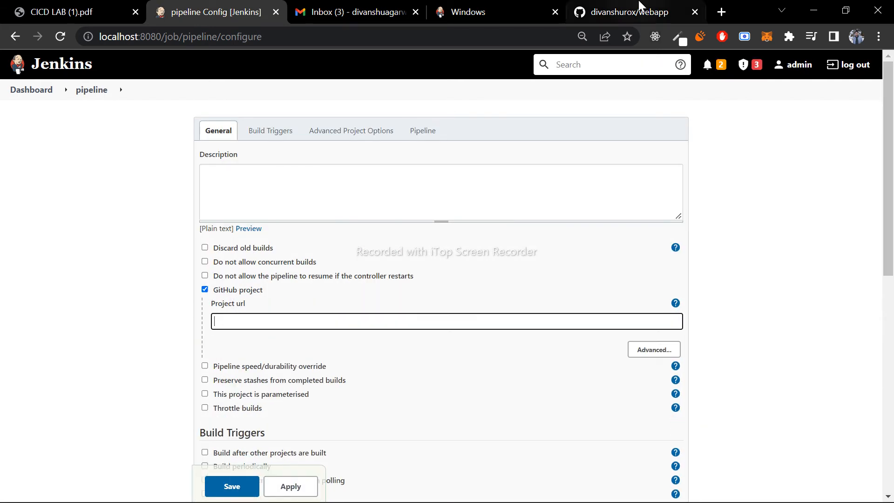
click(629, 12)
click(357, 38)
key(ctrl+c)
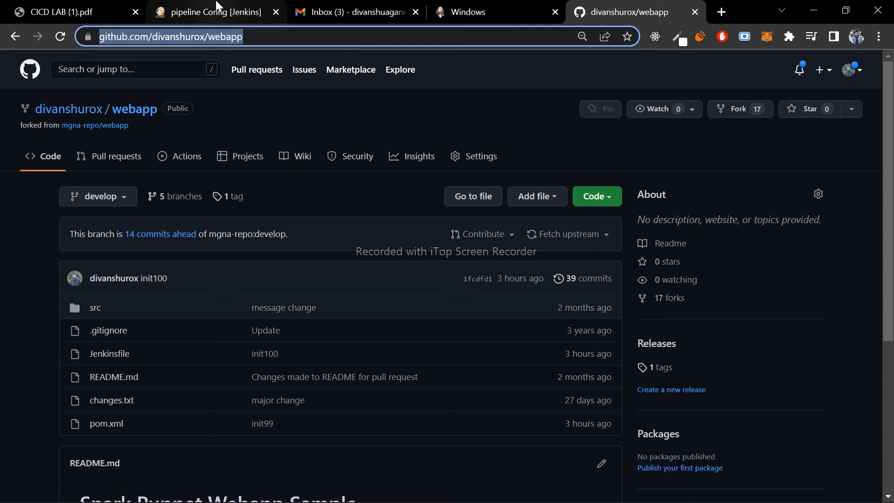
click(214, 11)
key(ctrl+v)
scroll(478, 323, down, 2)
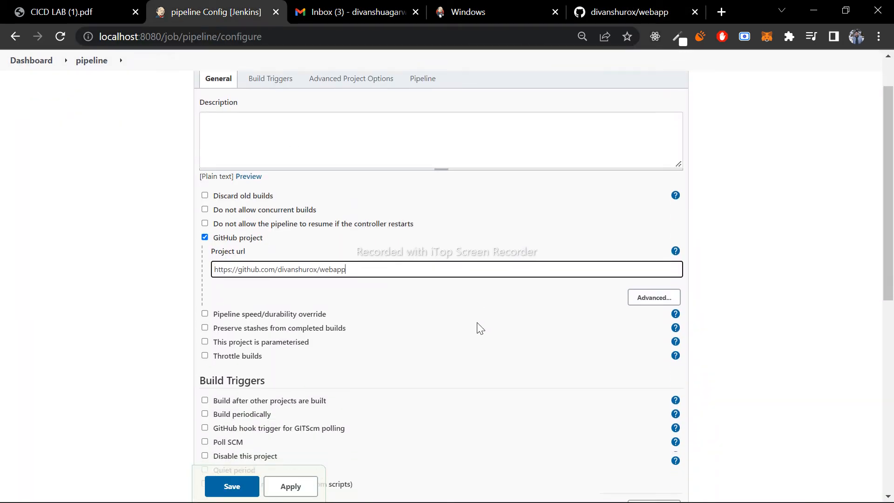
click(657, 260)
- Enable the Poll SCM build trigger and enter the schedule H 10 * *
scroll(360, 326, down, 2)
scroll(360, 325, down, 1)
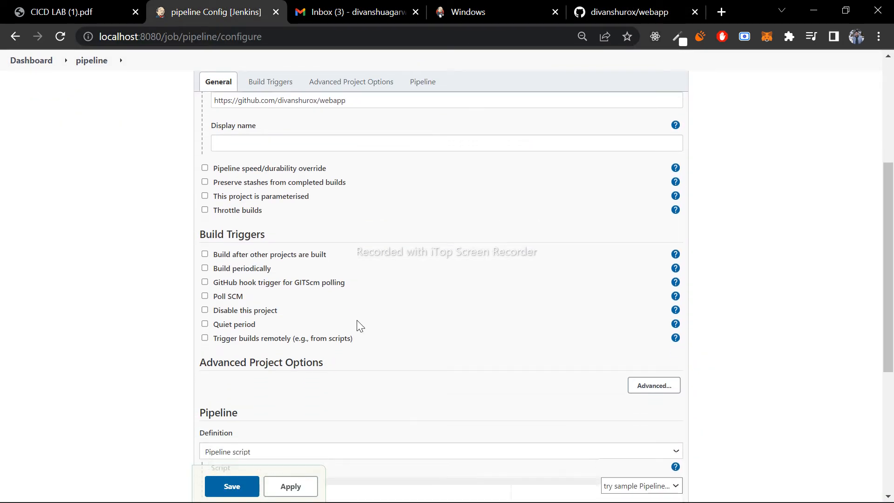
click(204, 296)
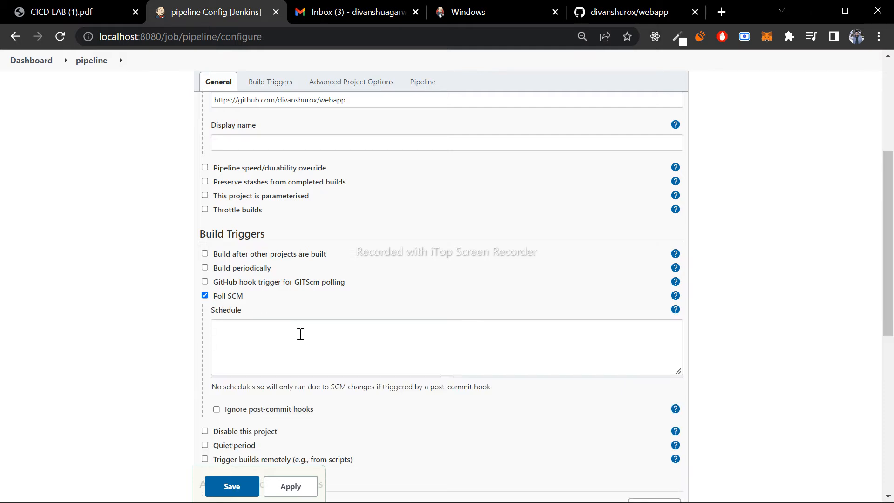
click(300, 334)
text(h 10)
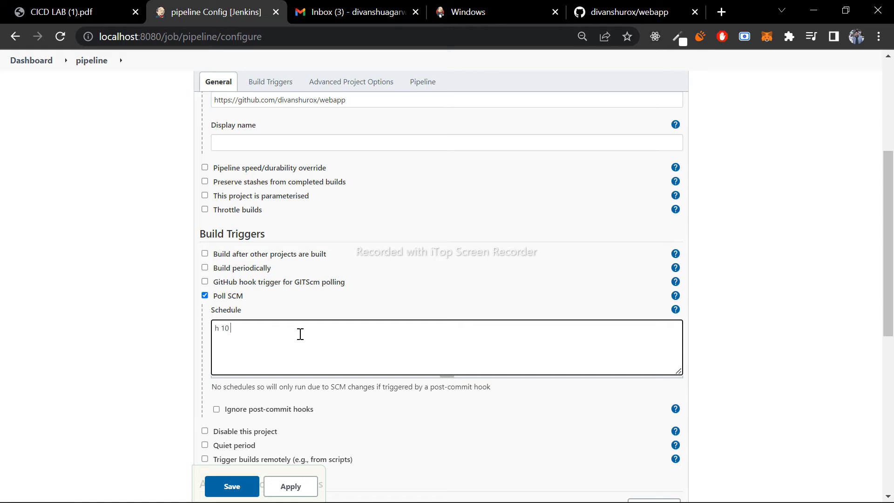
text(H 10)
scroll(670, 393, down, 3)
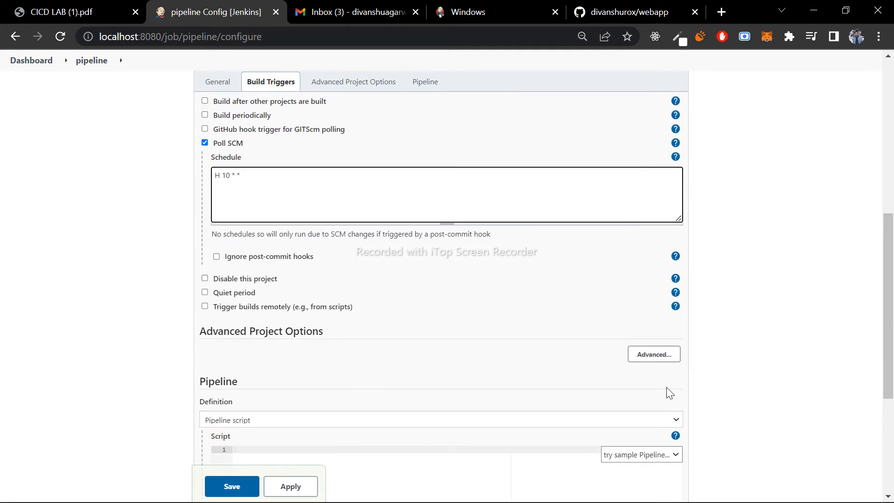
scroll(670, 394, down, 1)
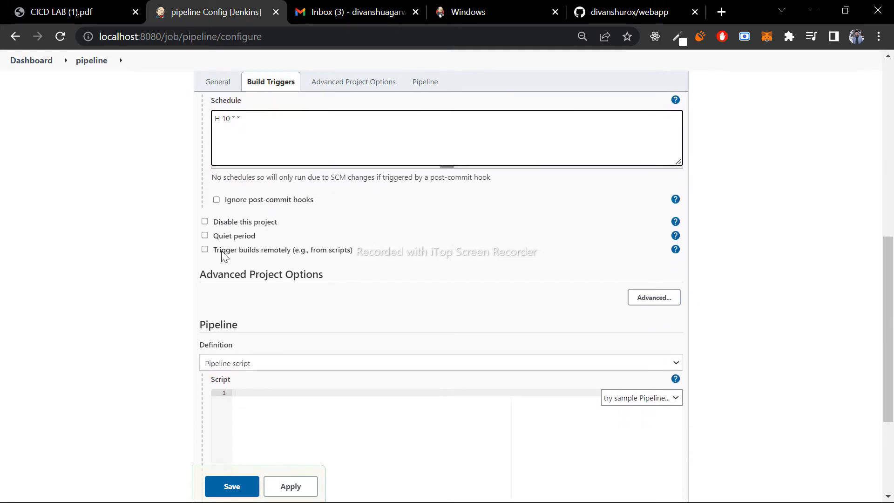
click(205, 249)
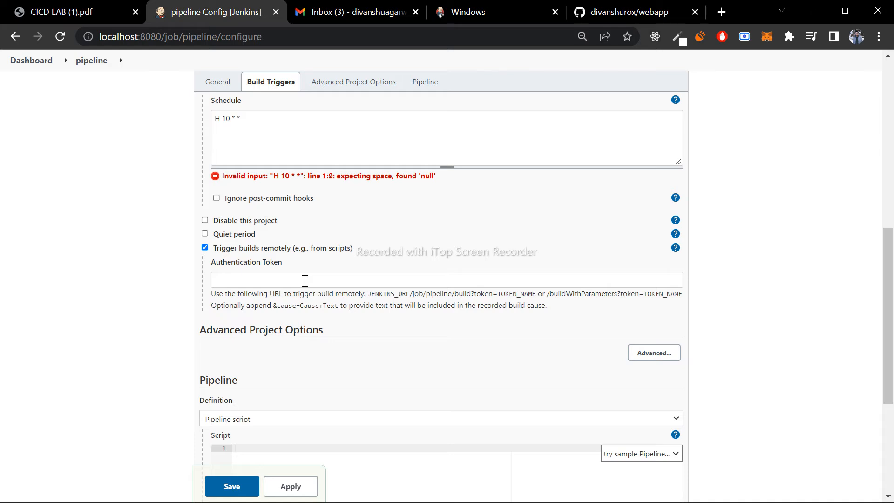
click(205, 248)
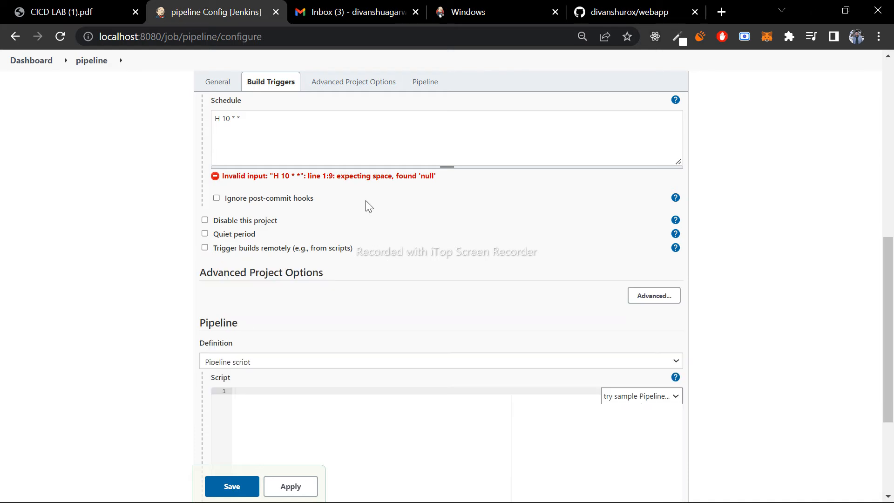
- Correct the Poll SCM schedule to H 10 * * * and have Jenkins validate it
click(342, 112)
text(&)
key(BackSpace)
text(*)
click(534, 253)
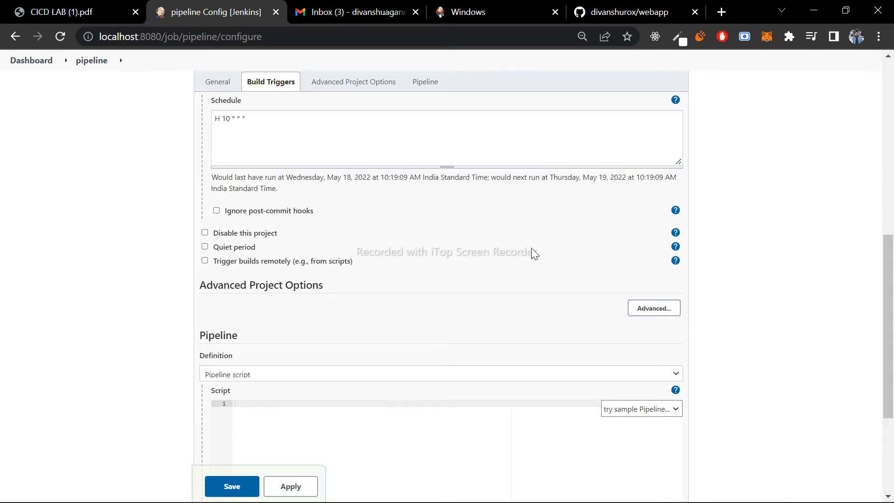
- Set the pipeline definition to Pipeline script from SCM and save the job configuration
scroll(757, 243, down, 3)
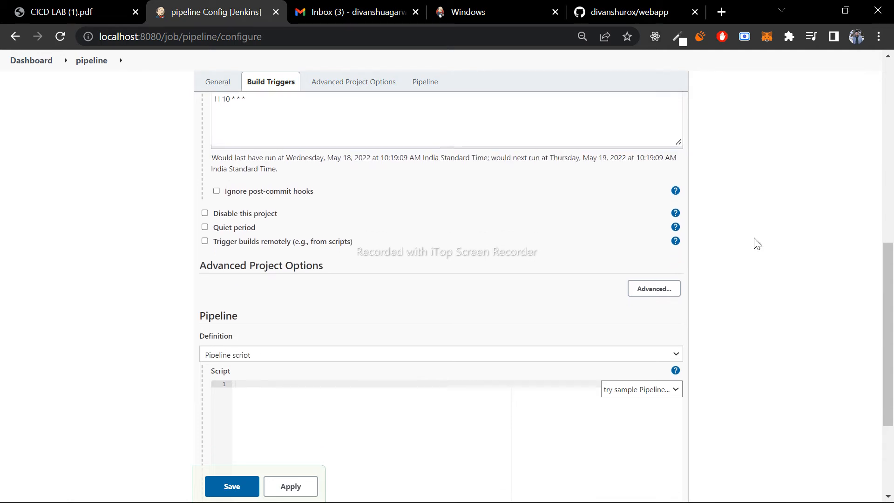
scroll(757, 243, down, 1)
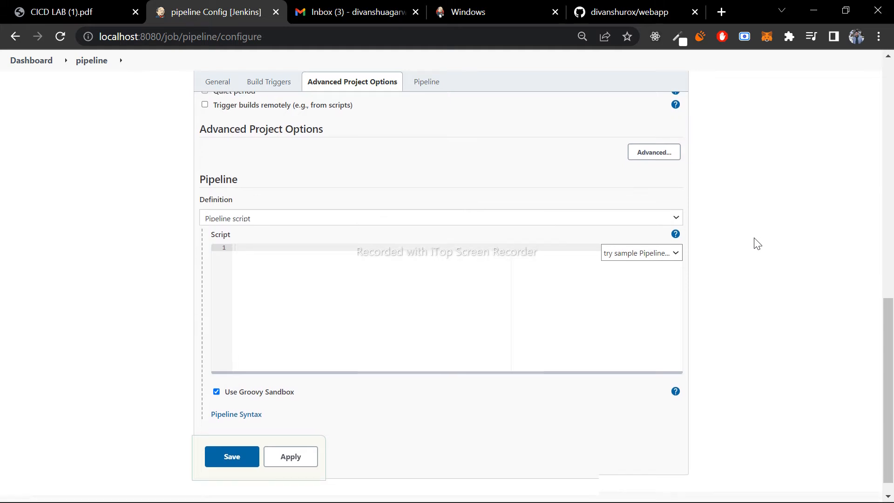
click(494, 206)
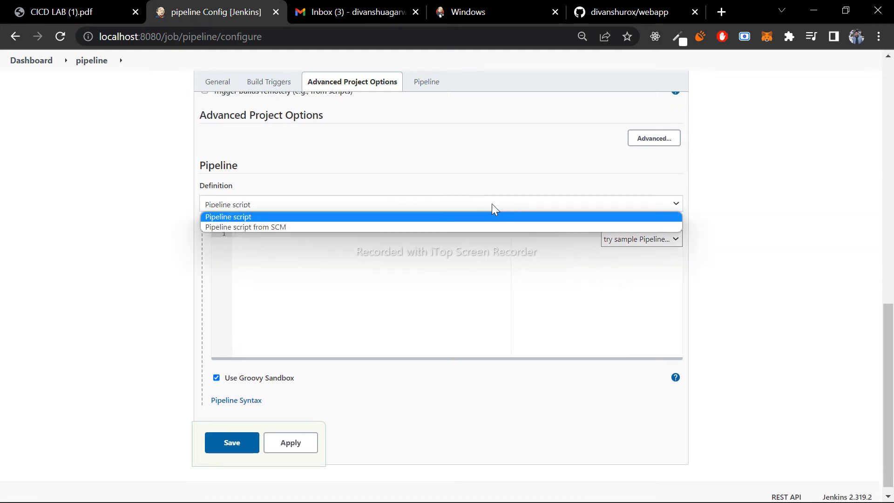
click(347, 228)
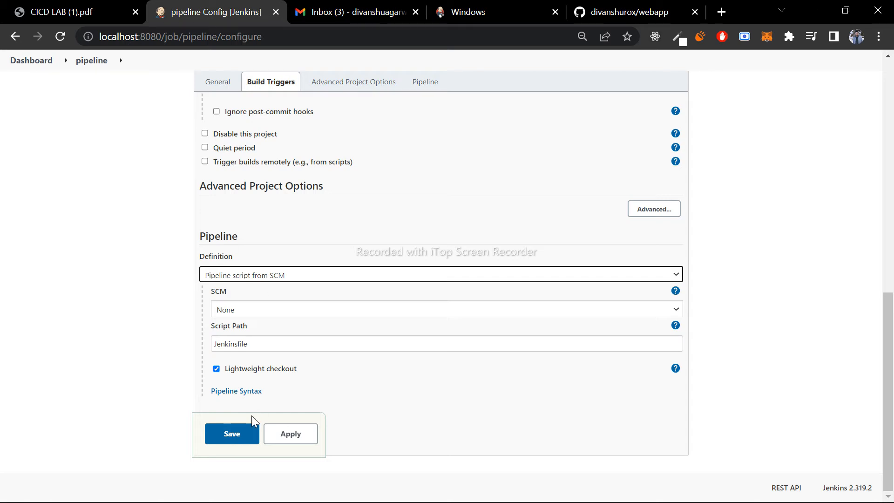
click(243, 435)
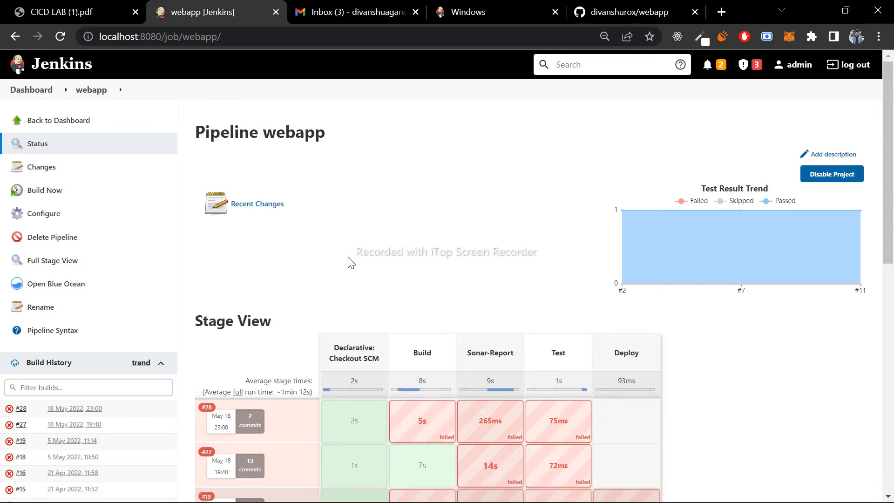
- Switch to Visual Studio Code, open the webapp project's Jenkinsfile, and examine its Sonar-Report stage
mouse_move(441, 488)
click(402, 488)
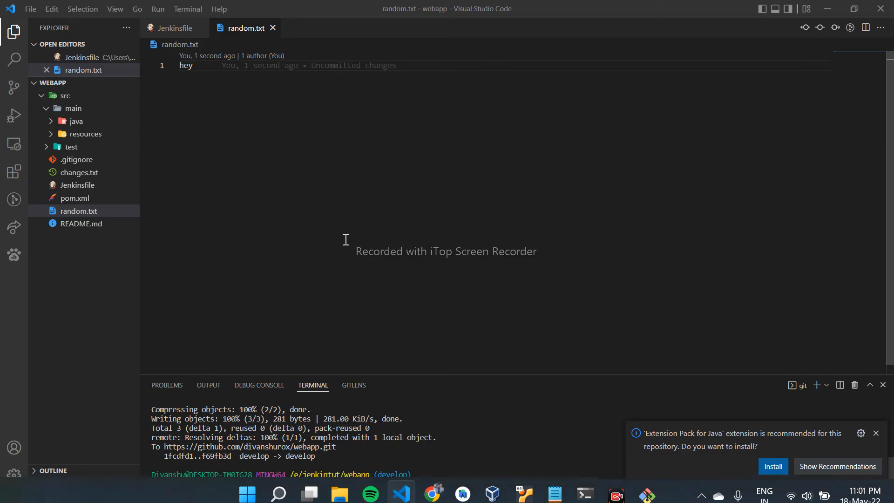
click(58, 185)
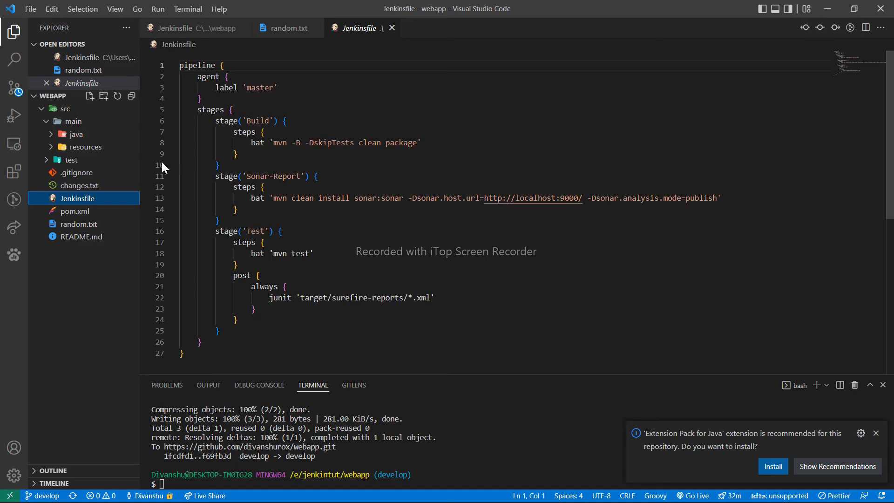
drag(216, 176, 269, 219)
click(269, 220)
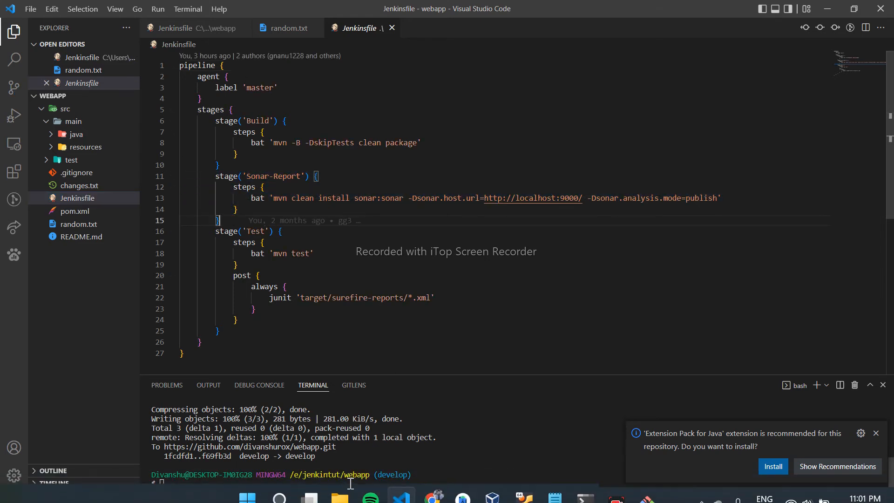
- Switch to File Explorer, browse to sonarqube-7.7\bin\windows-x86-64 on Local Disk (C:), and open a terminal in that folder
click(339, 495)
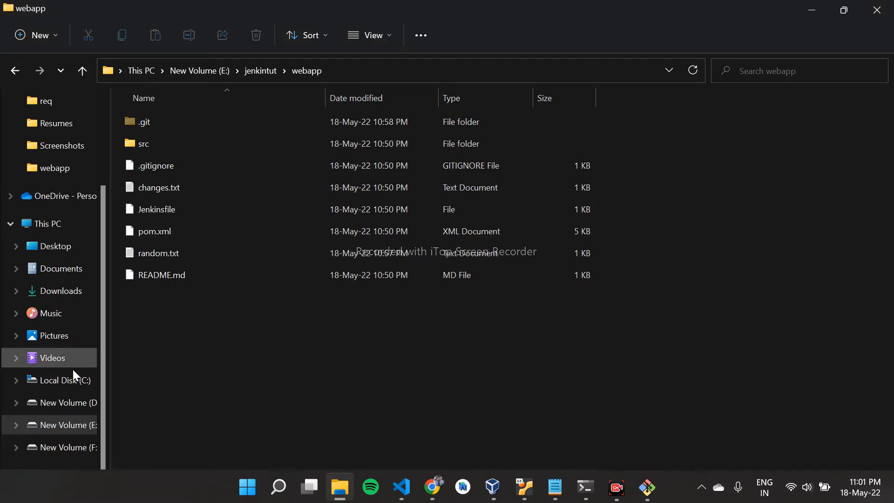
click(44, 228)
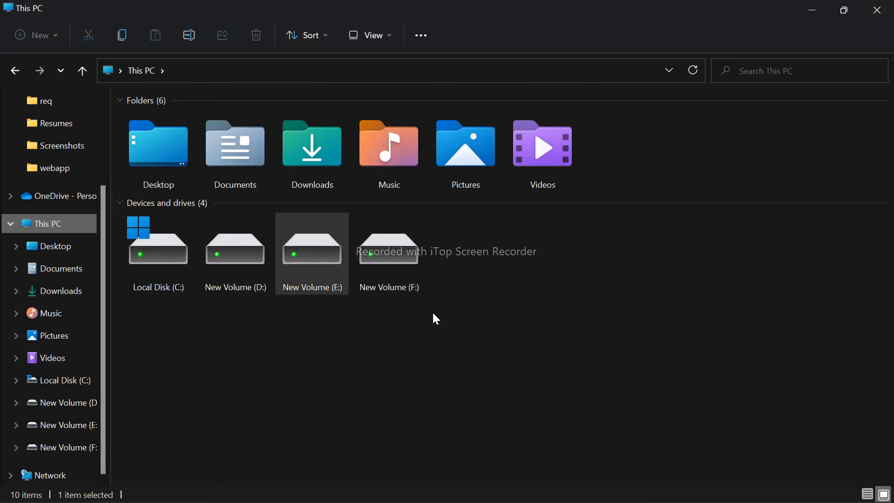
double_click(141, 250)
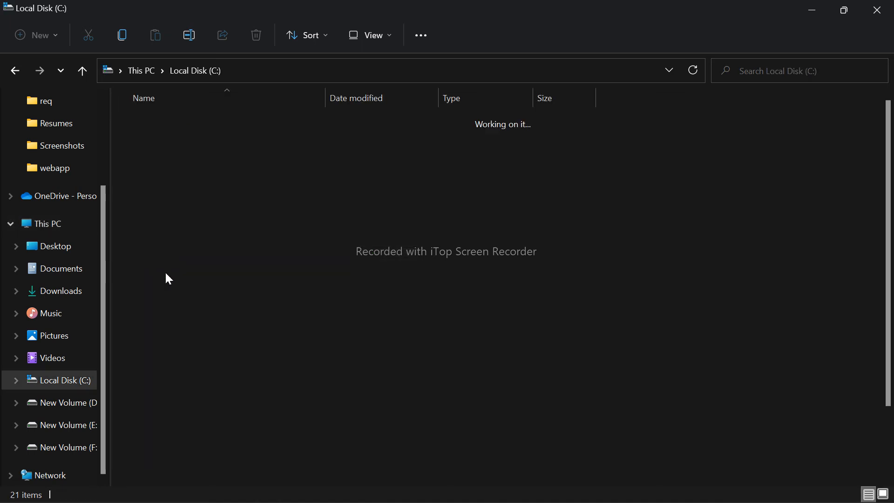
scroll(197, 309, down, 1)
double_click(177, 345)
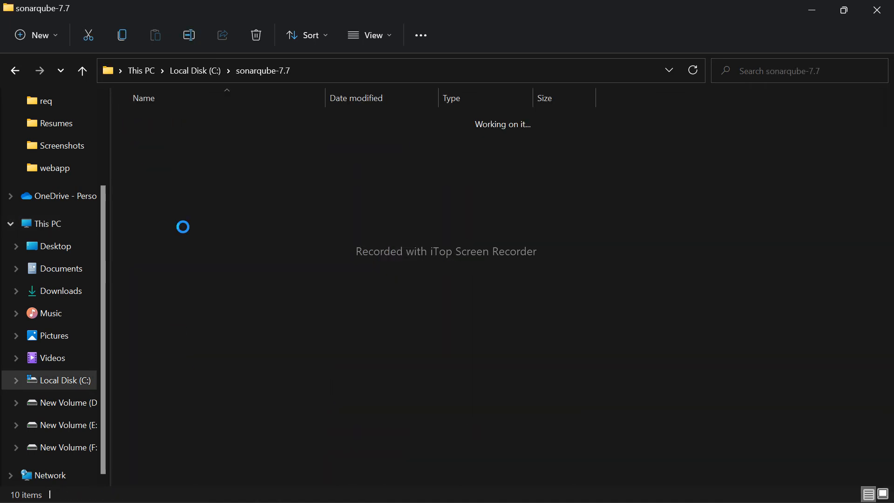
double_click(158, 125)
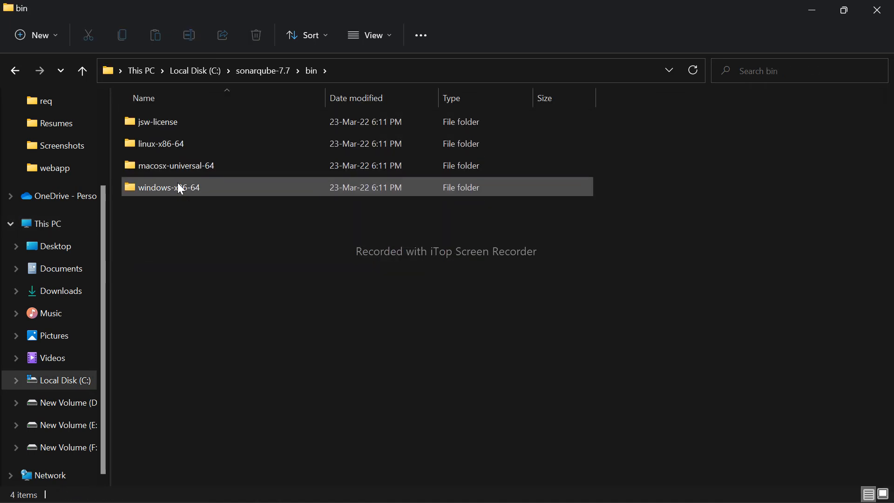
double_click(186, 183)
right_click(260, 269)
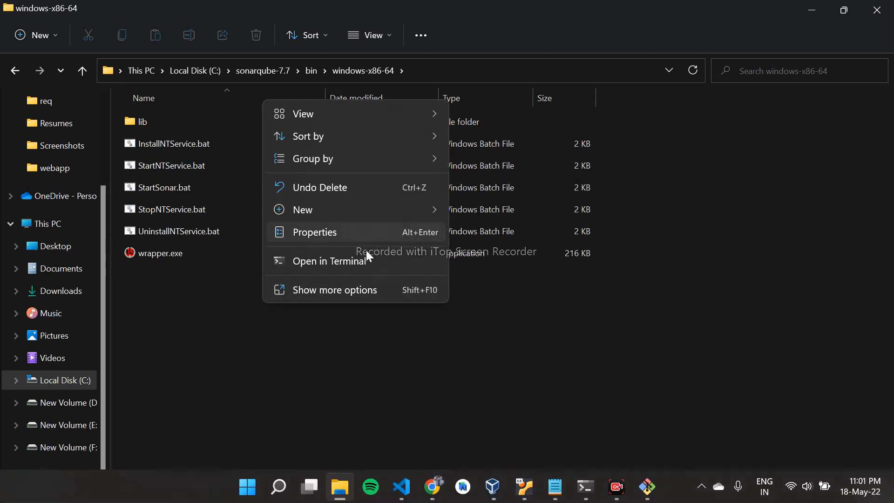
click(363, 260)
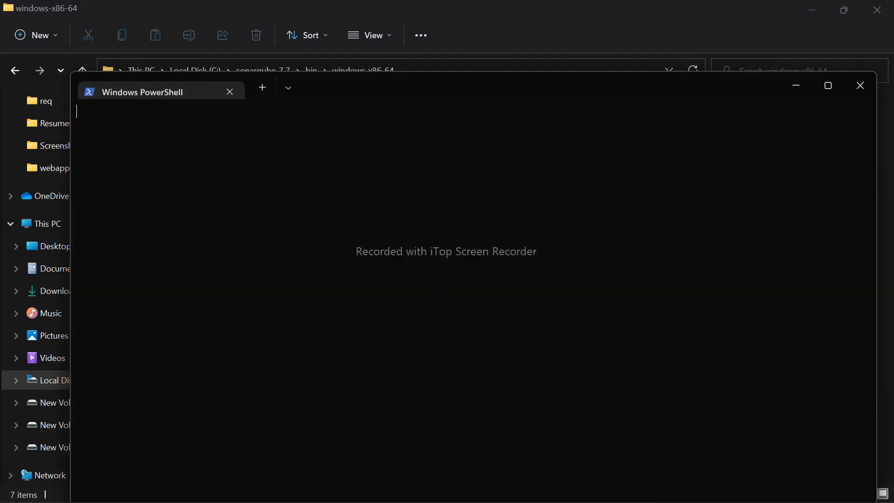
- Run .\StartSonar.bat from the windows-x86-64 folder to start the SonarQube server
text(artson)
key(BackSpace)
key(BackSpace)
key(BackSpace)
key(BackSpace)
key(BackSpace)
key(BackSpace)
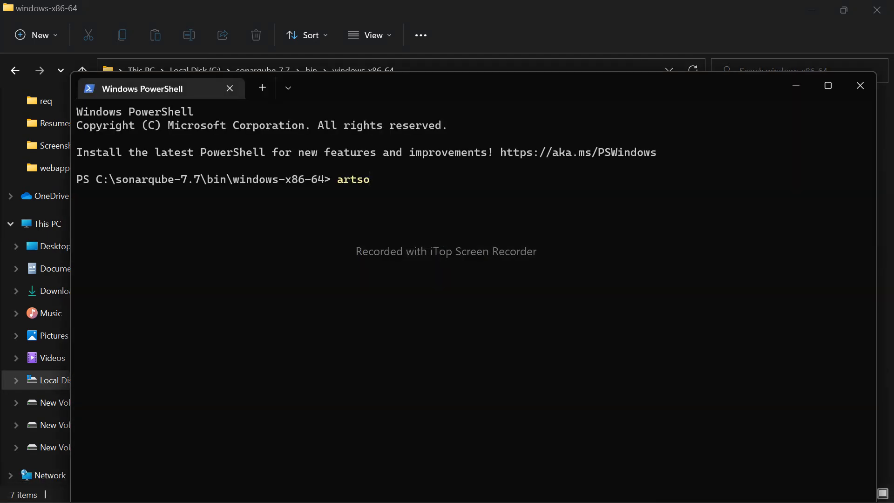
text(startson)
key(Tab)
key(Return)
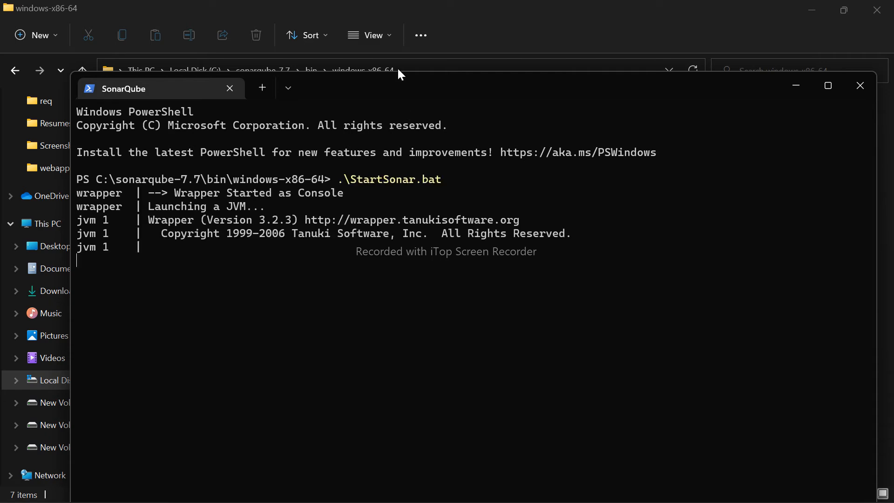
drag(398, 77, 376, 49)
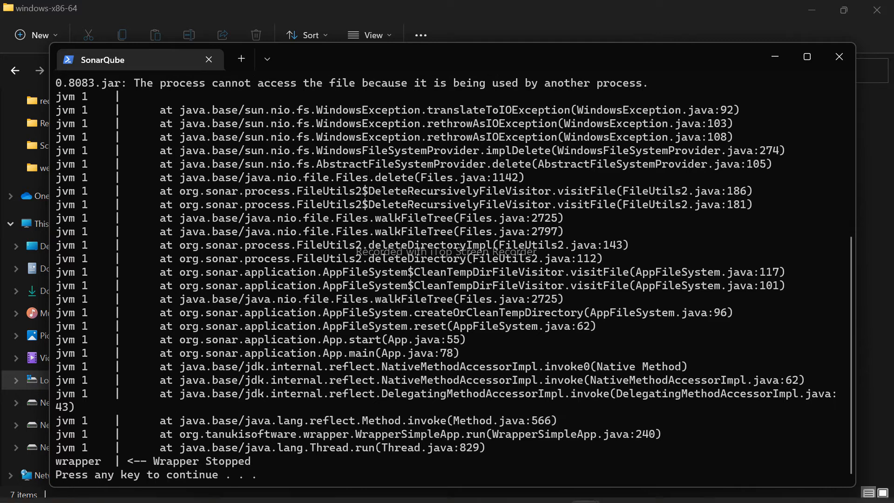
- Switch to Chrome and open the SonarQube page at localhost:9000 in a new tab
mouse_move(493, 494)
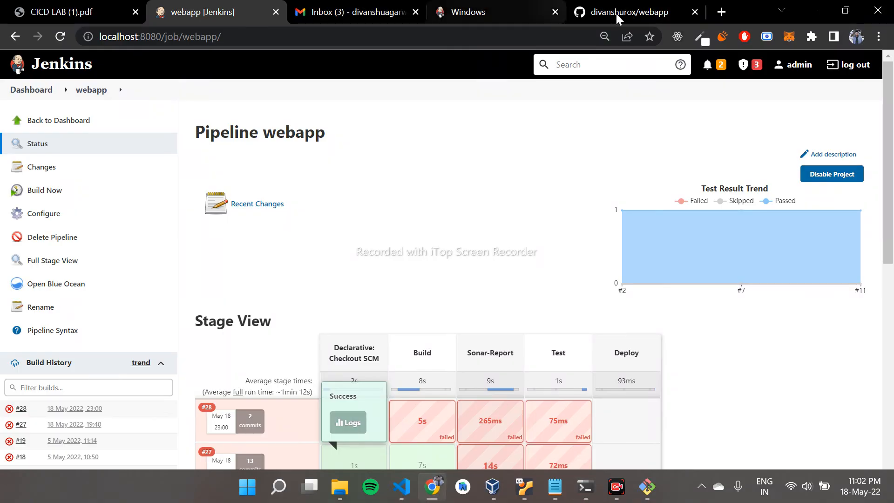
click(718, 13)
text(localhost:)
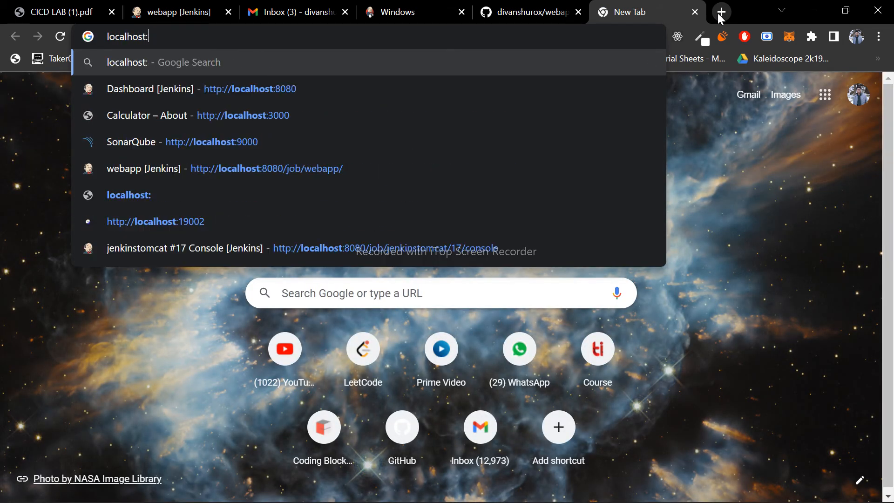
text(9000)
key(Return)
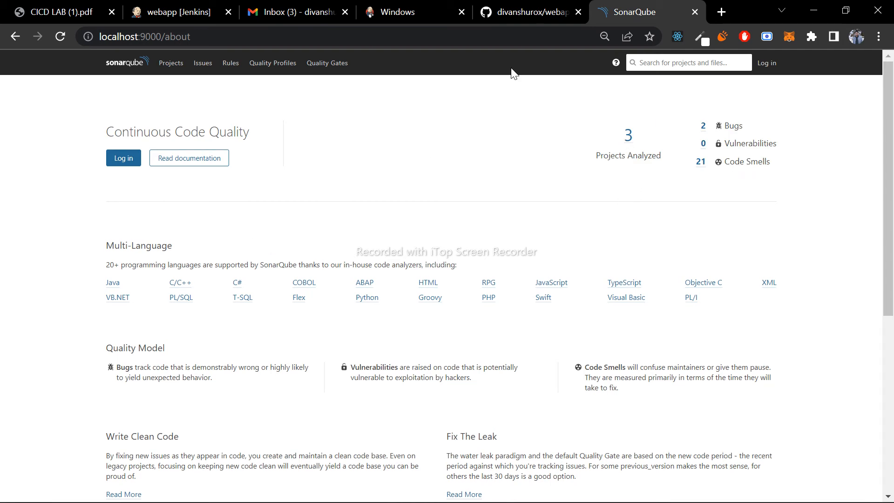
- Start a new build of the Jenkins webapp pipeline and open that build's console output
click(177, 11)
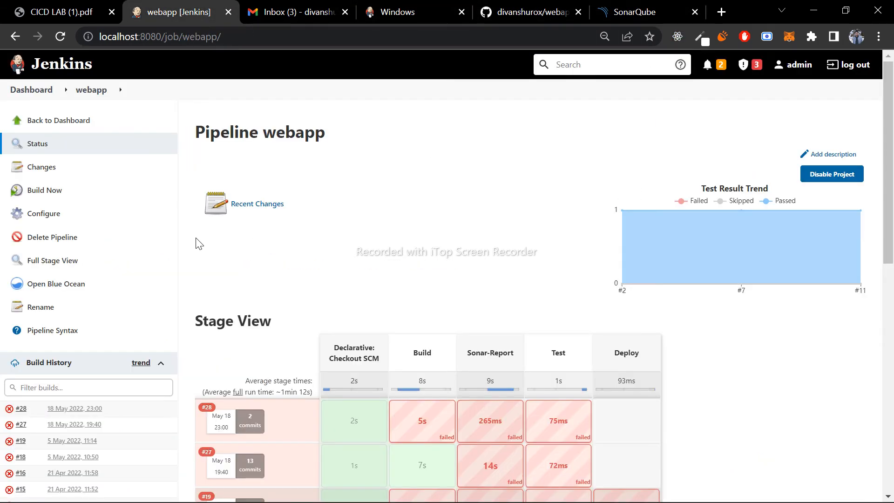
click(29, 192)
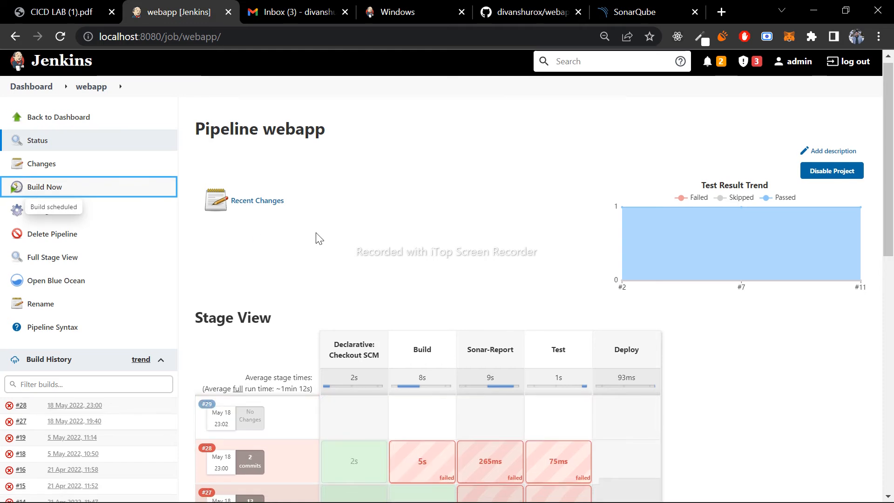
scroll(319, 238, down, 2)
click(22, 298)
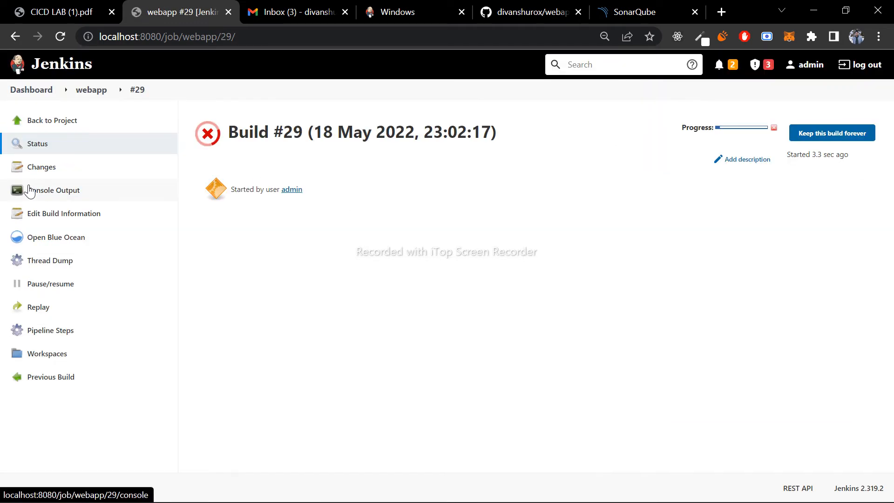
click(51, 193)
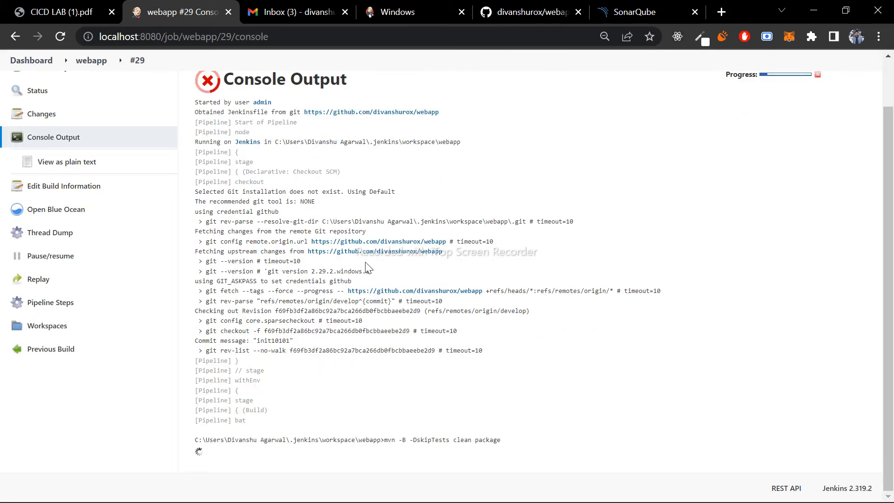
- Examine the checked-out commit message and the Build stage's Maven command in the console output
drag(257, 342, 294, 343)
click(292, 344)
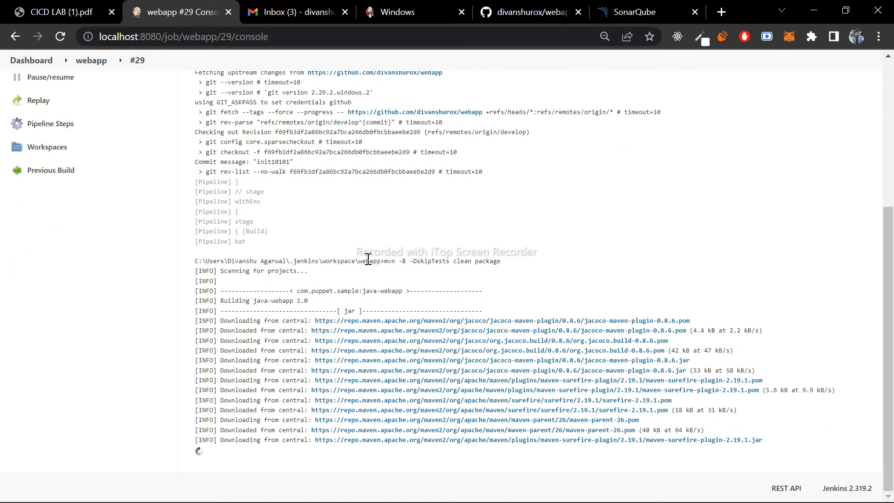
drag(383, 259, 499, 250)
click(498, 251)
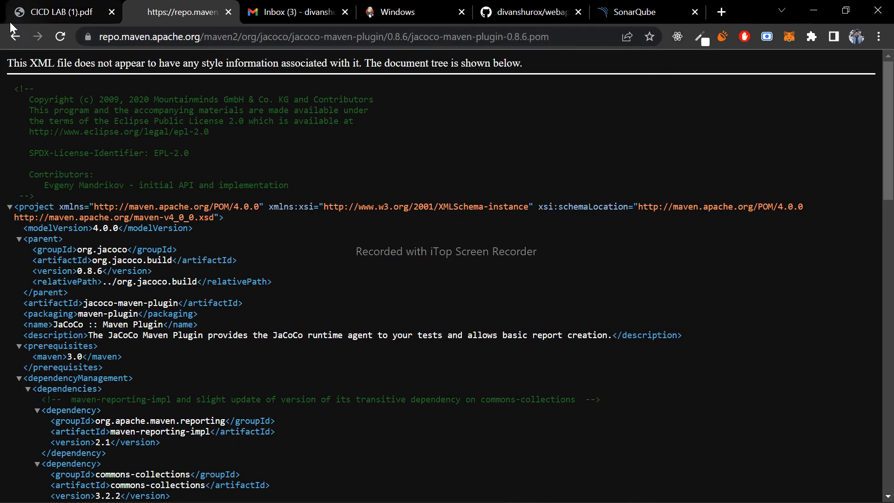
click(14, 36)
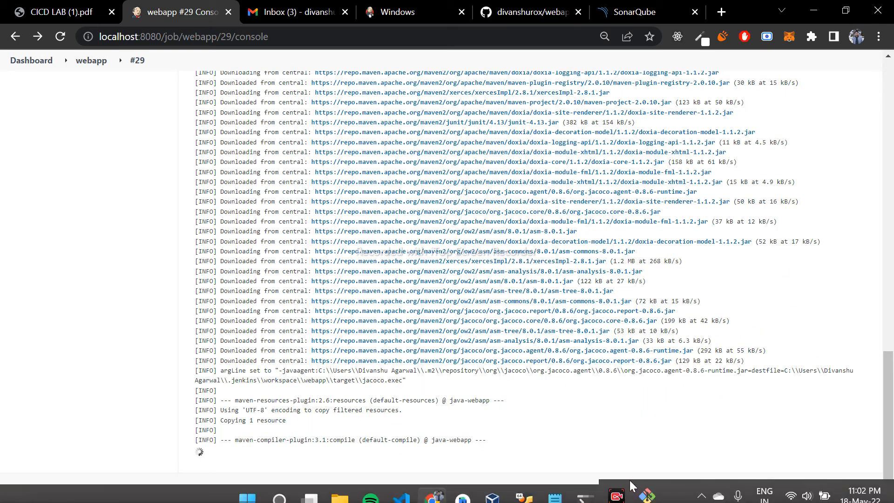
- Close the spare Windows PowerShell window, check the SonarQube terminal's output, and return to the Jenkins console
mouse_move(591, 493)
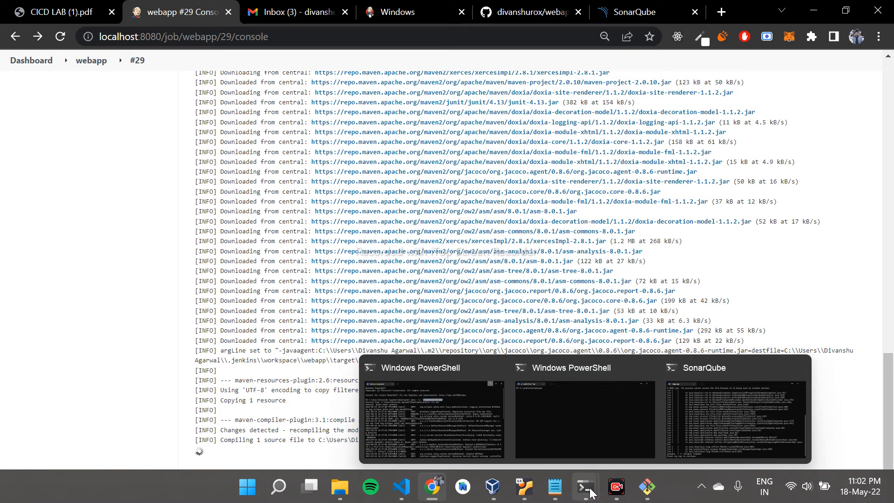
click(651, 371)
click(680, 407)
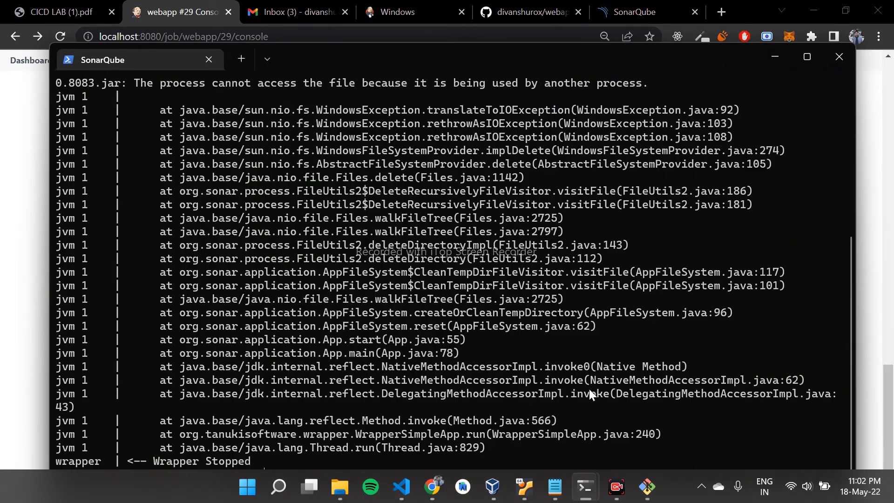
click(1, 355)
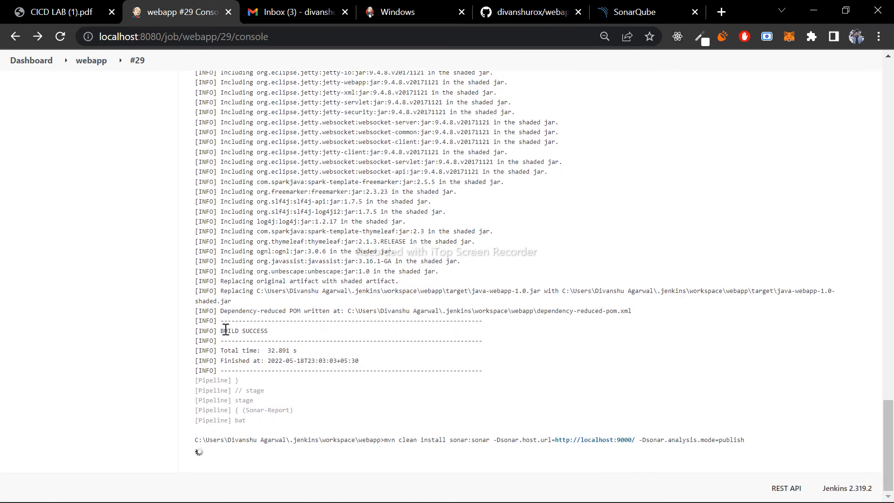
- Examine the end of the Build stage's log, including the dependency-reduced POM path and the build result
drag(227, 303, 569, 287)
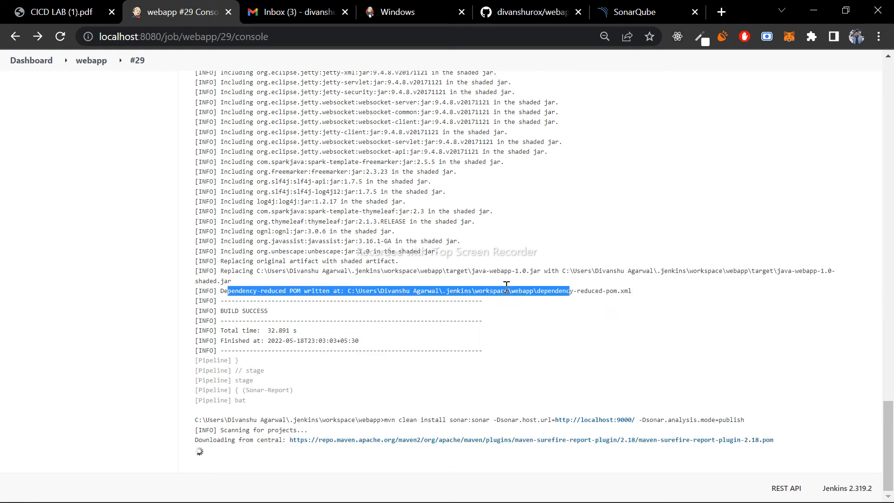
click(523, 242)
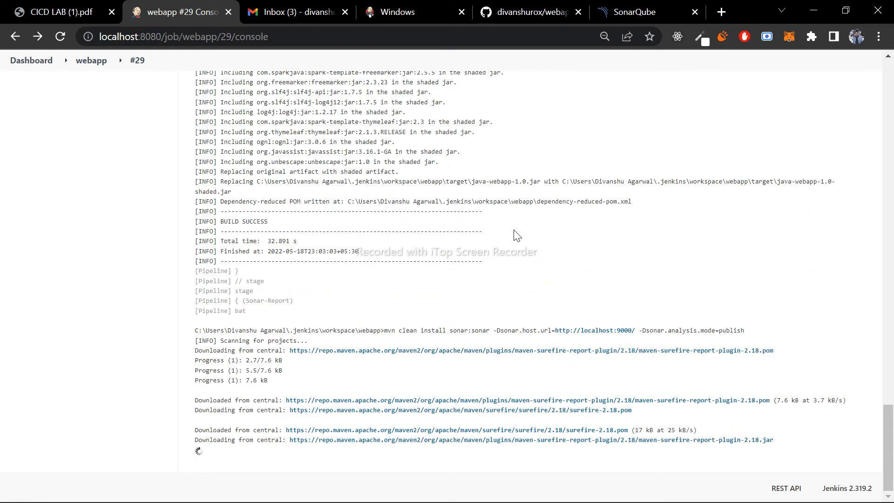
scroll(522, 148, up, 1)
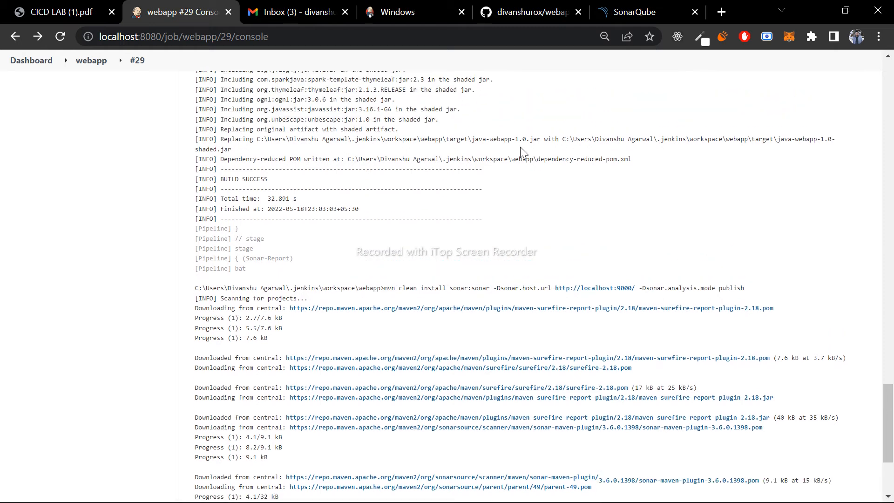
mouse_move(347, 164)
mouse_down()
mouse_move(646, 171)
mouse_move(352, 161)
mouse_up()
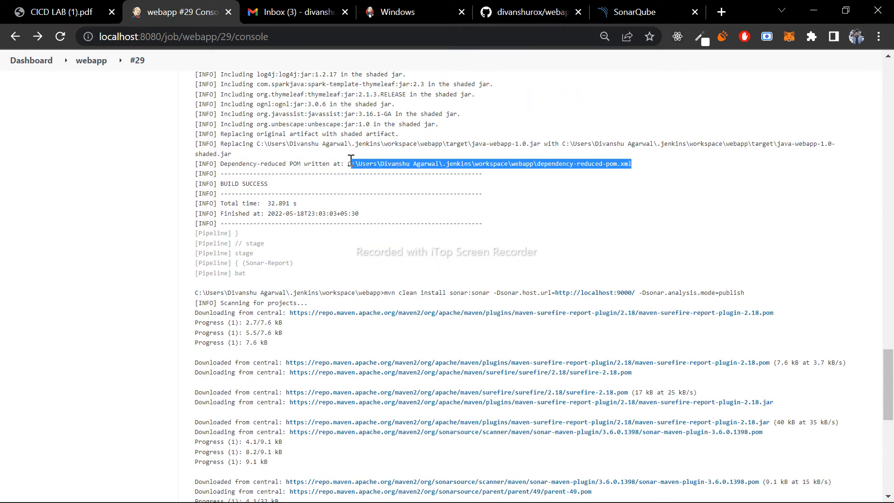
drag(269, 184, 223, 186)
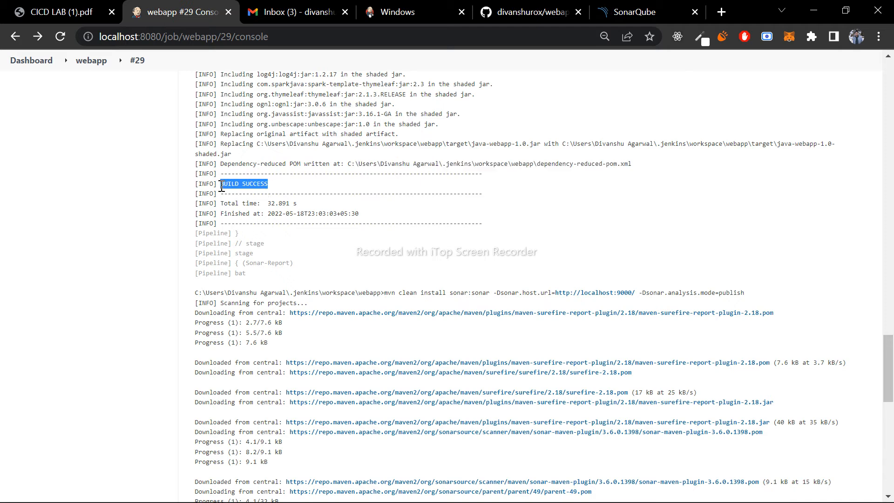
click(374, 210)
- Examine the Sonar-Report stage's console output, from its Maven sonar:sonar command through the tests and scanner setup
scroll(263, 260, down, 1)
drag(242, 221, 292, 224)
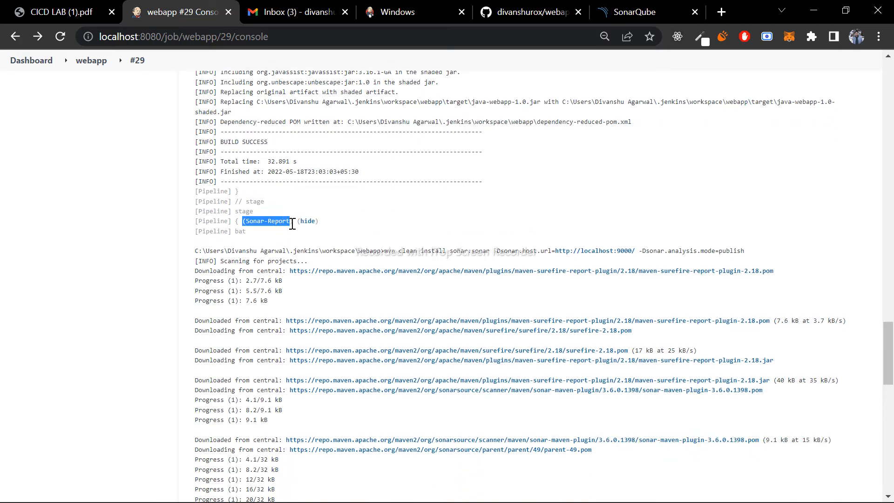
click(528, 180)
scroll(577, 214, down, 1)
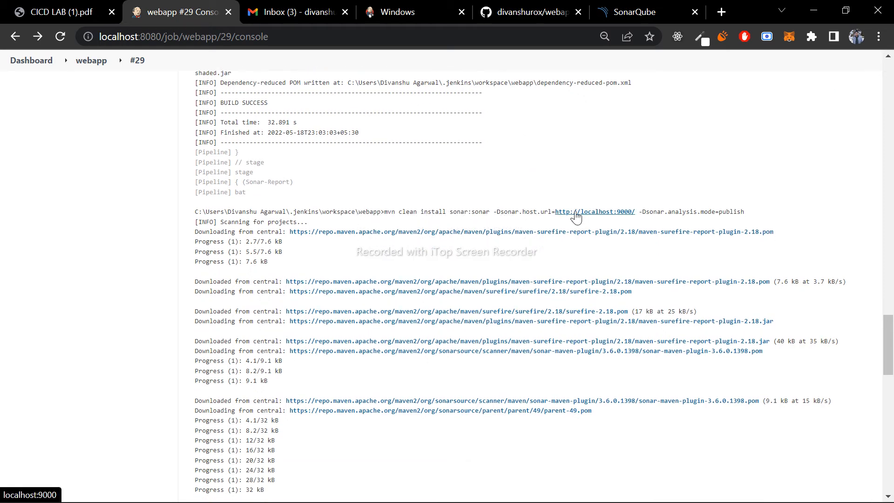
scroll(322, 241, down, 6)
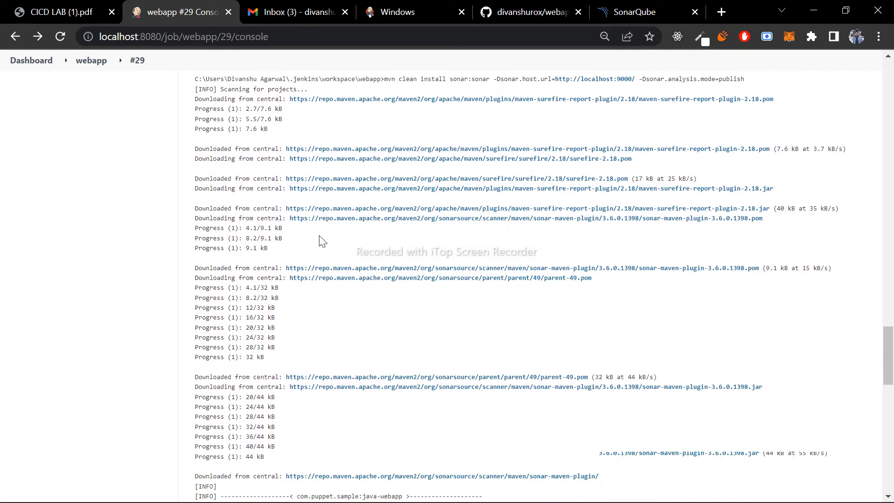
scroll(322, 241, down, 15)
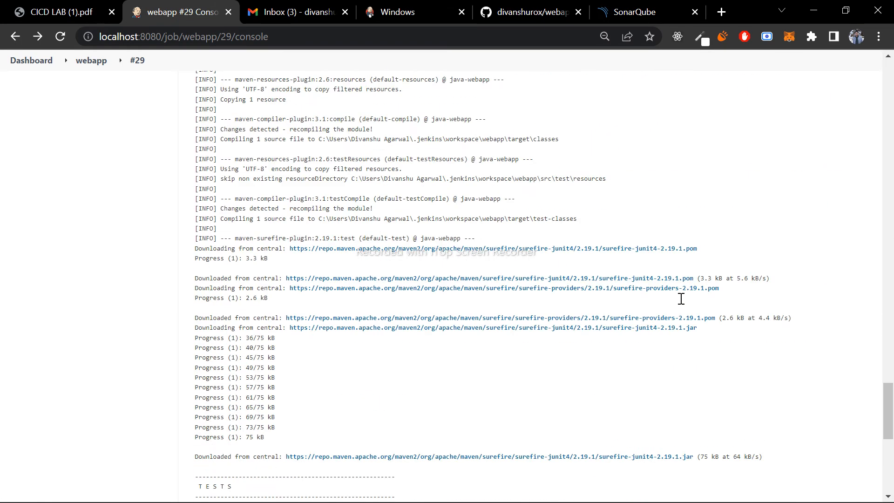
scroll(683, 303, down, 11)
scroll(683, 304, up, 6)
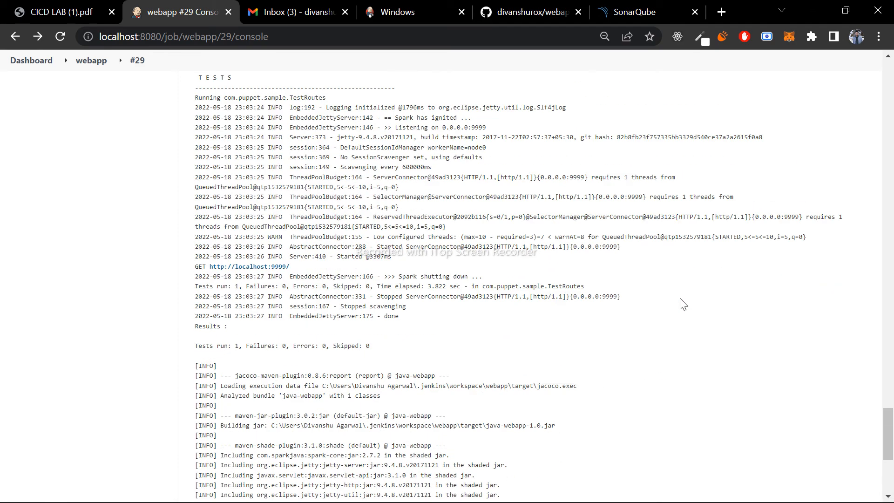
scroll(683, 304, up, 2)
scroll(683, 304, down, 15)
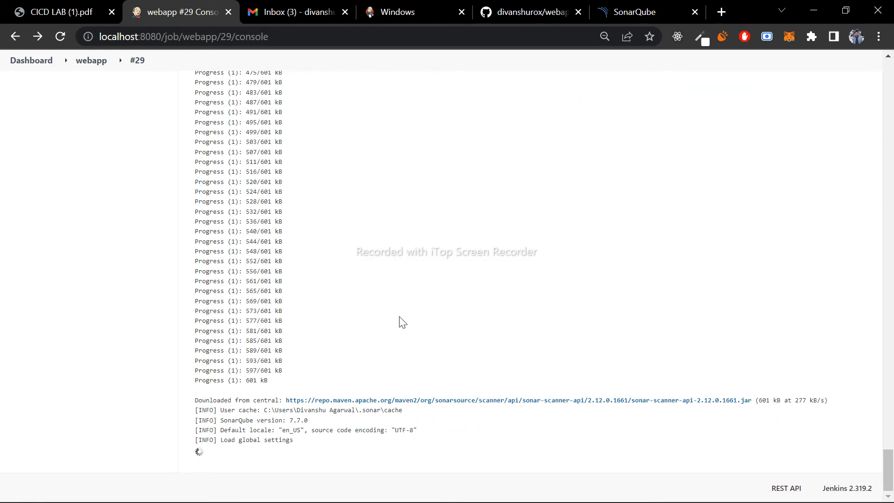
scroll(402, 322, up, 15)
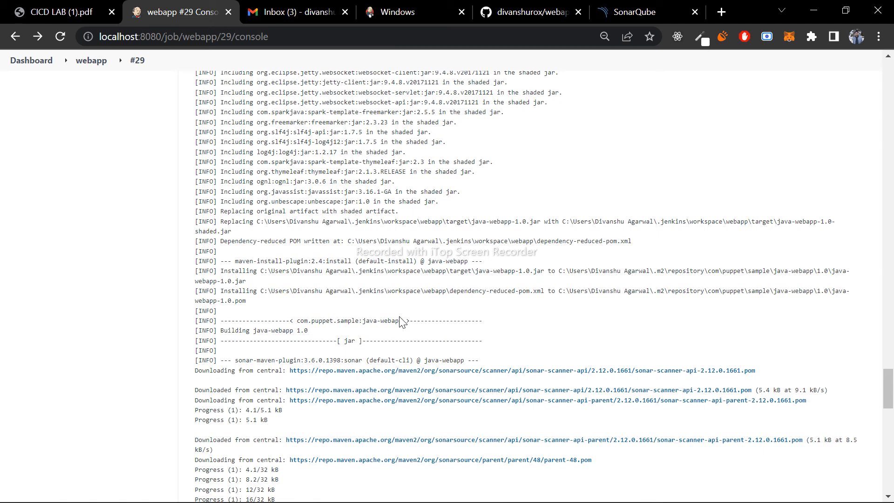
scroll(401, 322, down, 15)
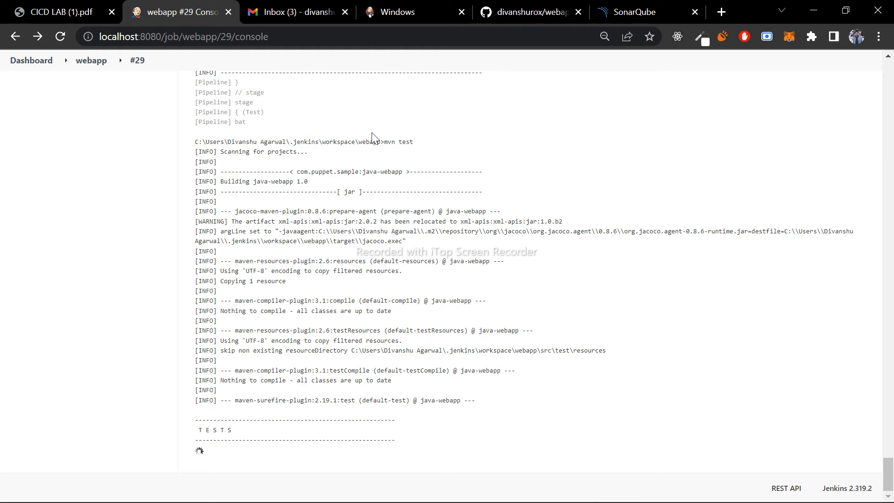
- Examine the end of the Sonar-Report stage, the Test stage's mvn test output, and the pipeline's final status
scroll(384, 142, up, 5)
drag(219, 241, 285, 247)
click(285, 246)
scroll(373, 163, down, 4)
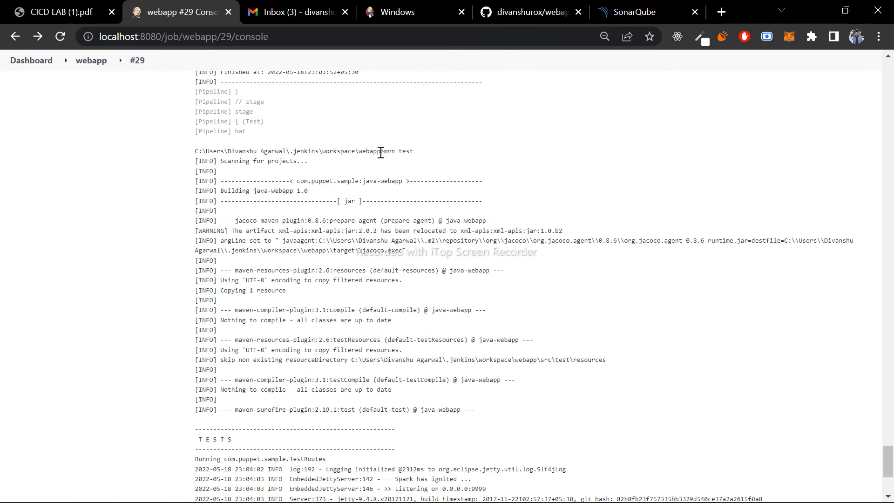
scroll(381, 152, down, 8)
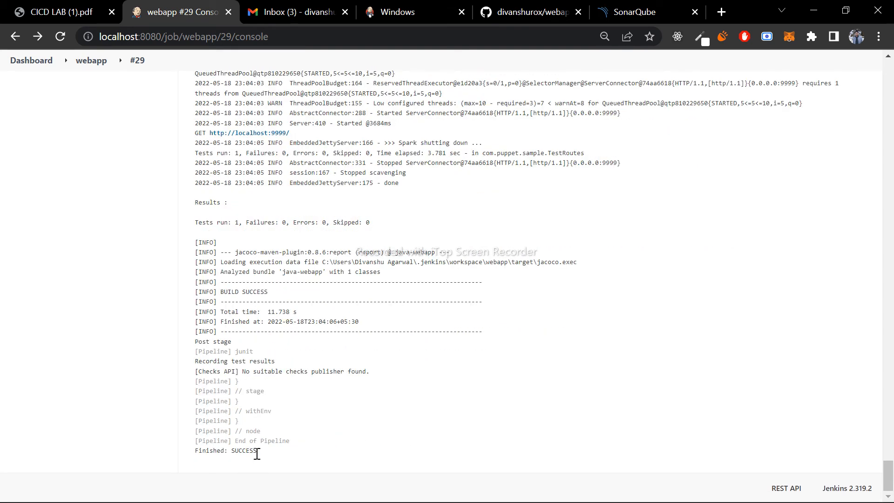
drag(257, 454, 195, 453)
click(328, 466)
scroll(458, 303, up, 20)
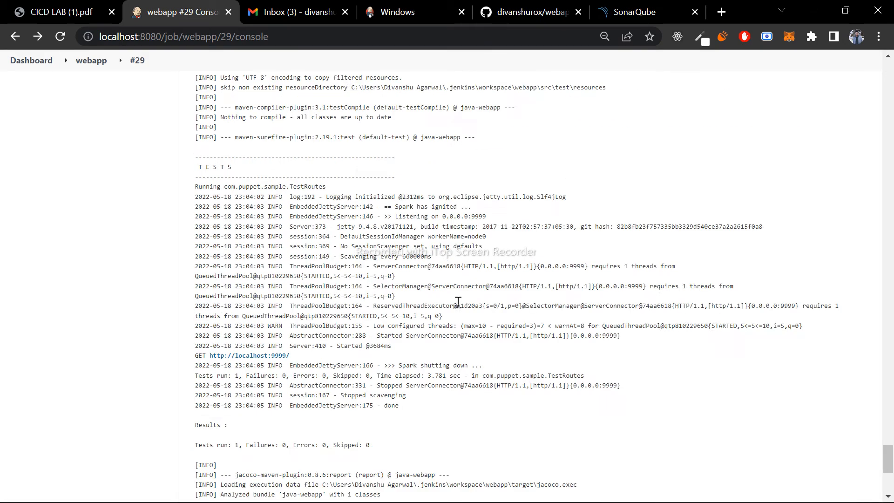
scroll(459, 303, up, 15)
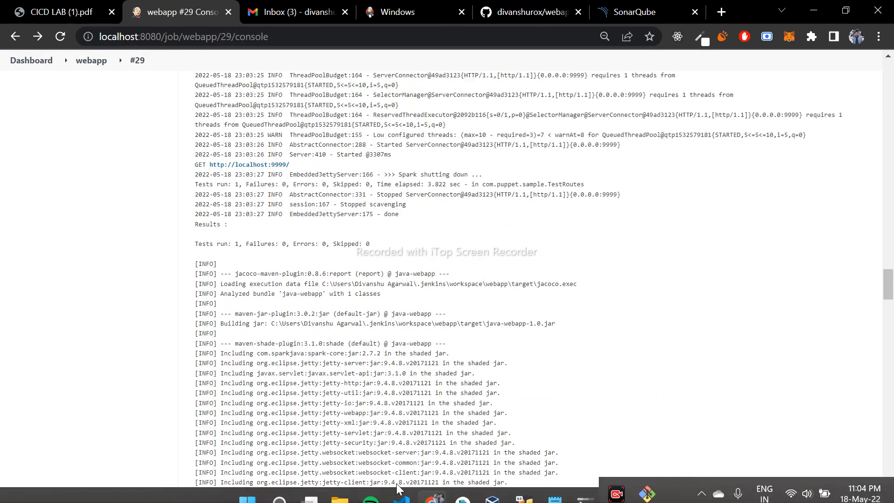
- In File Explorer, open the webapp folder inside the user profile's .jenkins\workspace directory on Local Disk (C:)
click(347, 490)
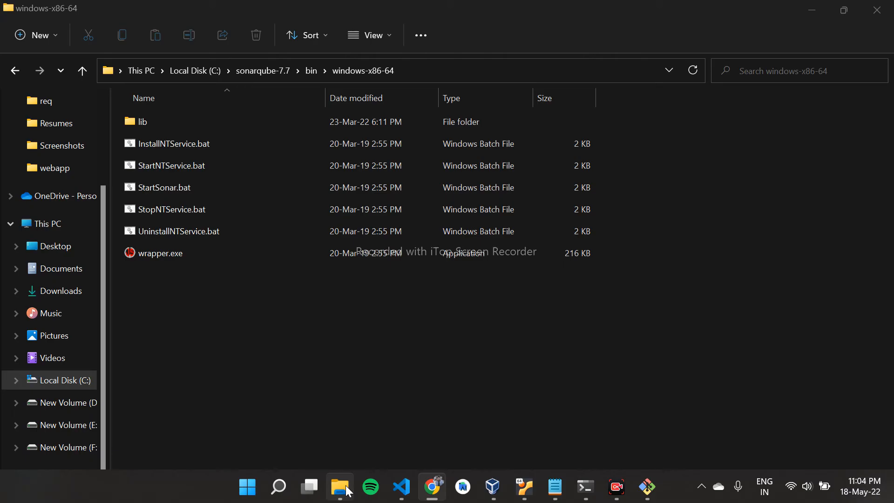
click(68, 386)
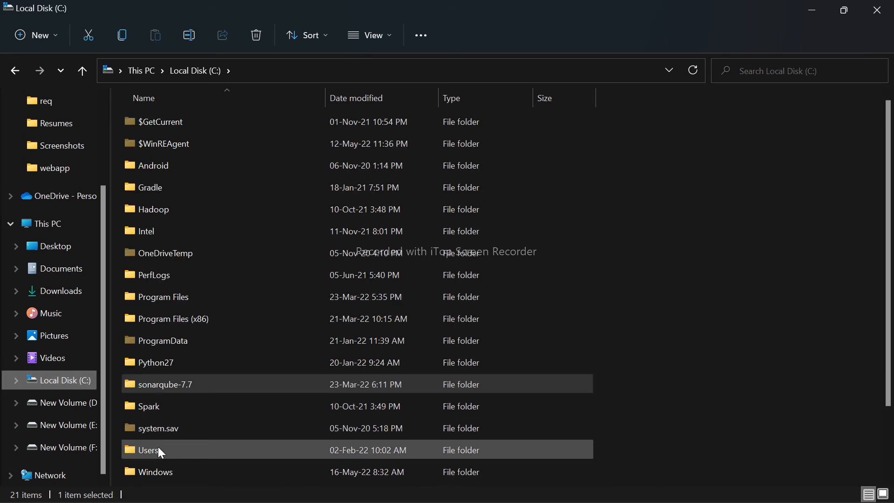
double_click(158, 447)
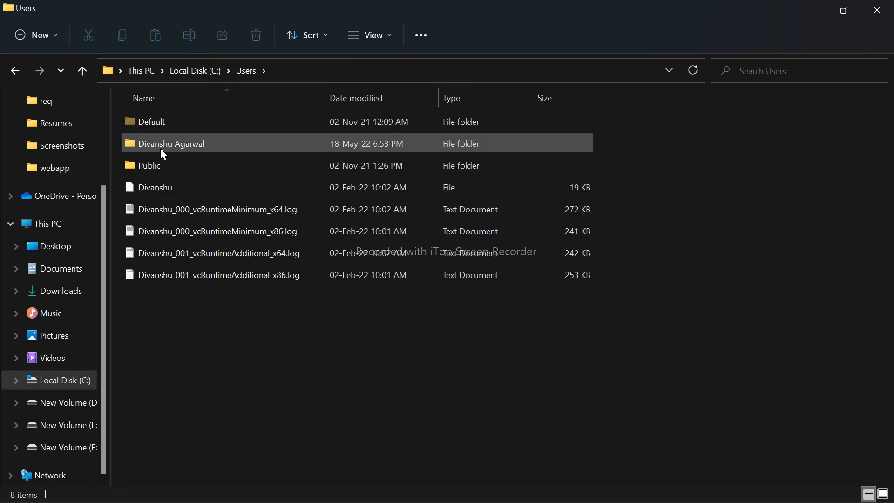
double_click(160, 146)
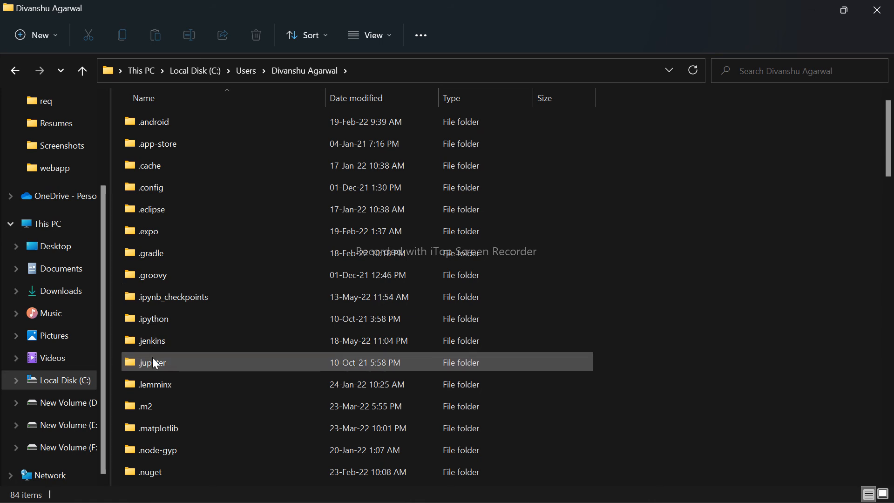
double_click(168, 343)
double_click(163, 448)
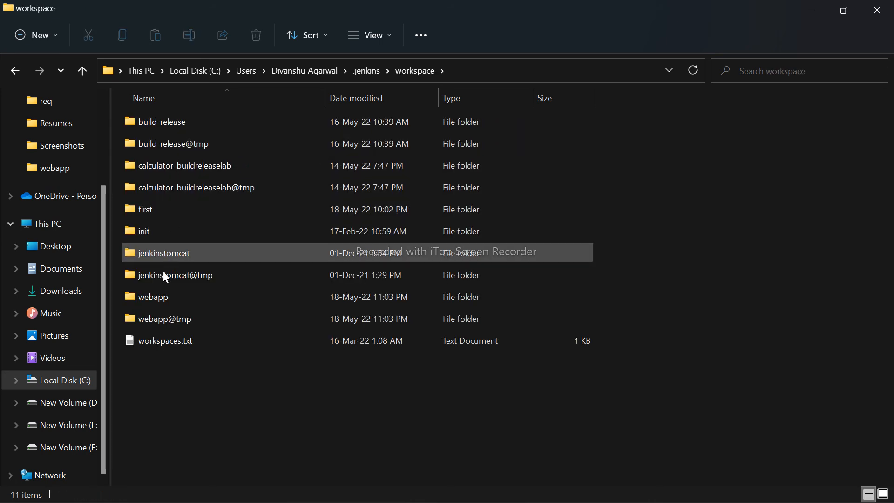
click(166, 302)
double_click(164, 297)
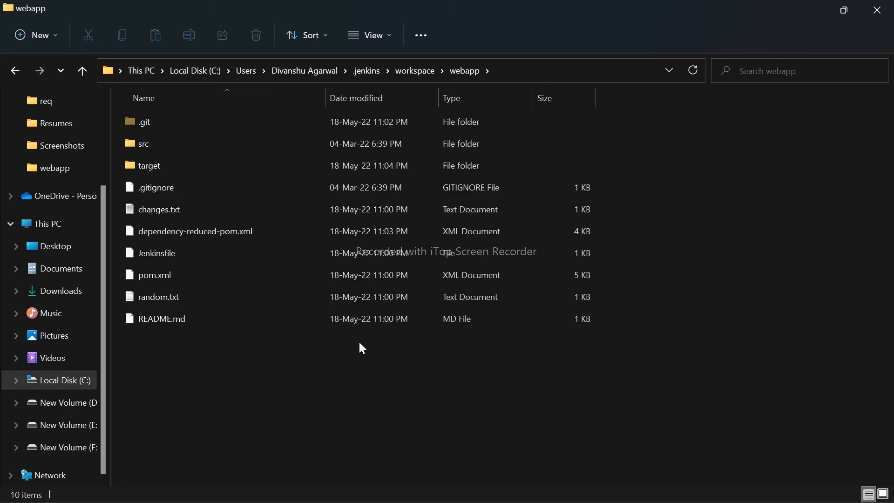
- Examine the build artifacts in the webapp workspace's target folder, including its sonar subfolder, and return to the webapp folder
key(alt+Left)
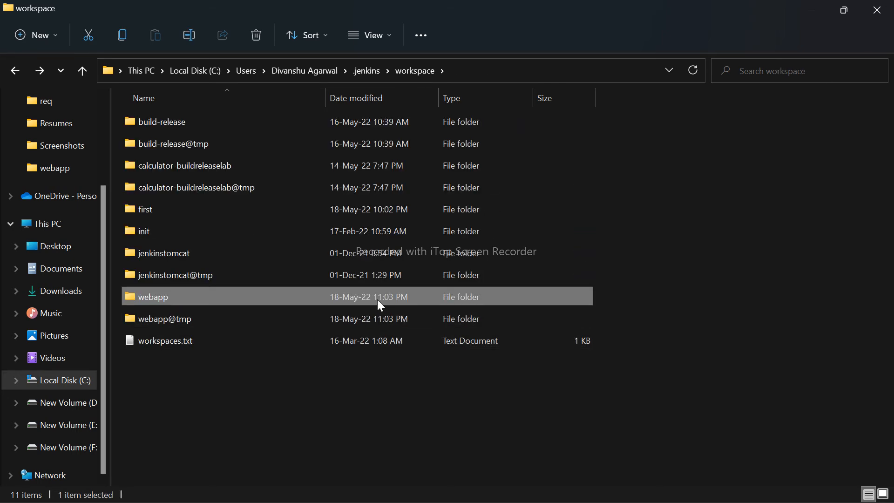
double_click(247, 291)
drag(212, 358, 151, 165)
double_click(151, 166)
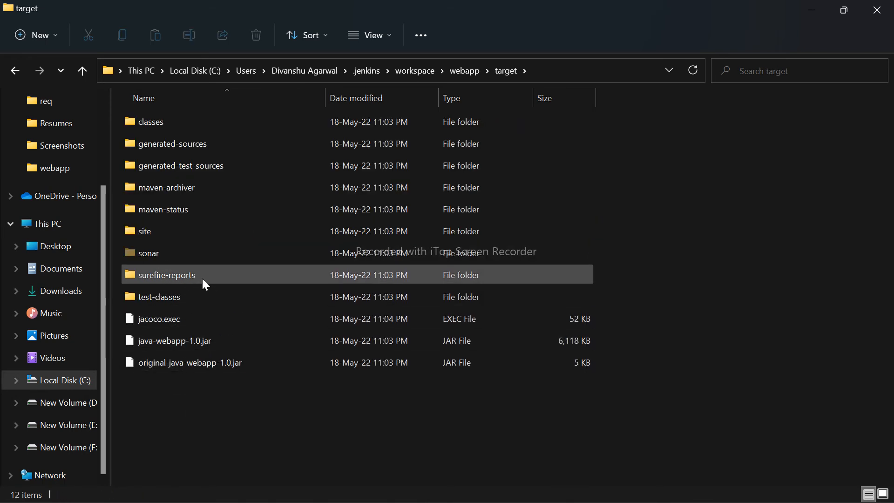
click(183, 258)
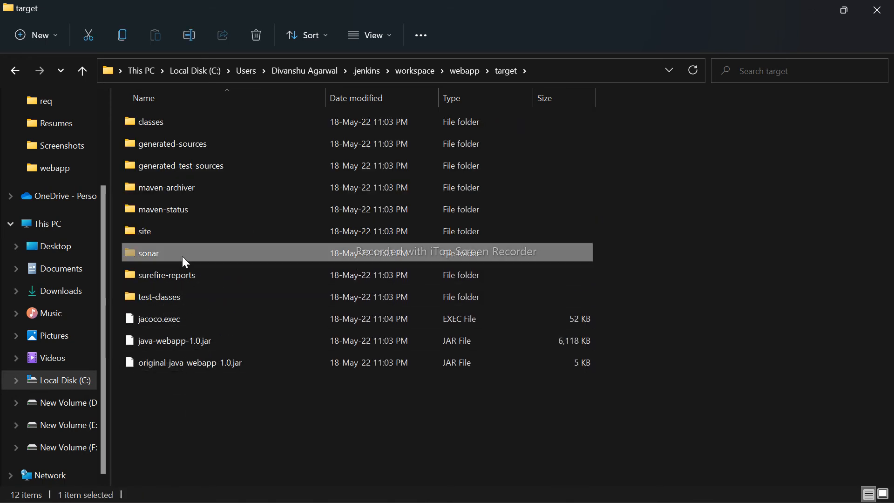
double_click(183, 256)
key(alt+Left)
key(alt+Left)
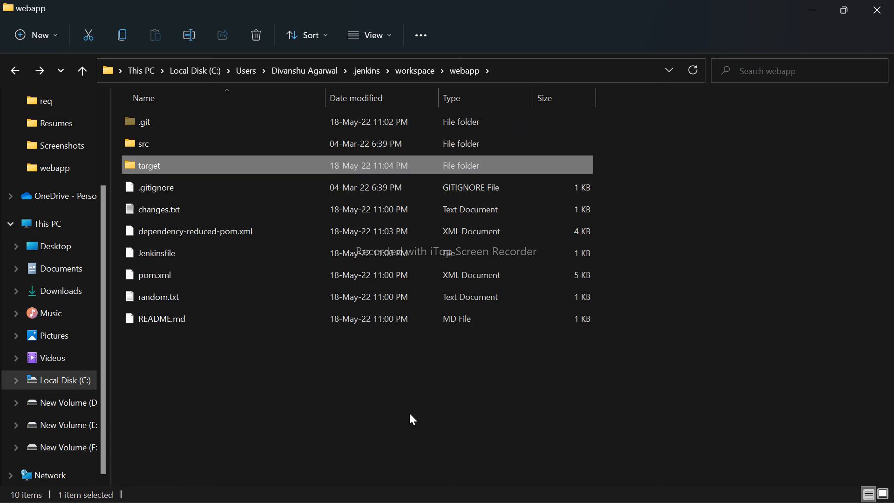
double_click(164, 167)
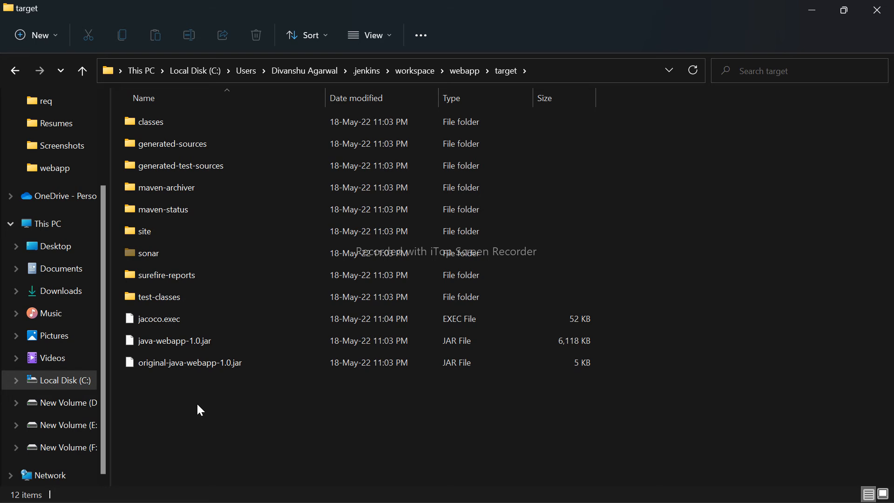
drag(232, 385, 203, 409)
click(16, 71)
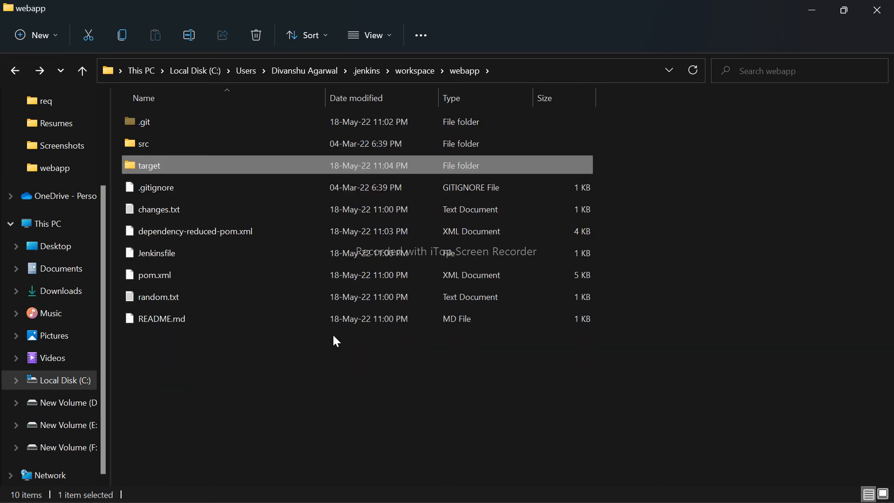
- Switch back to Jenkins, open the webapp pipeline page from the build #29 console, and review the stages in its Stage View
key(alt+Tab)
scroll(595, 381, up, 20)
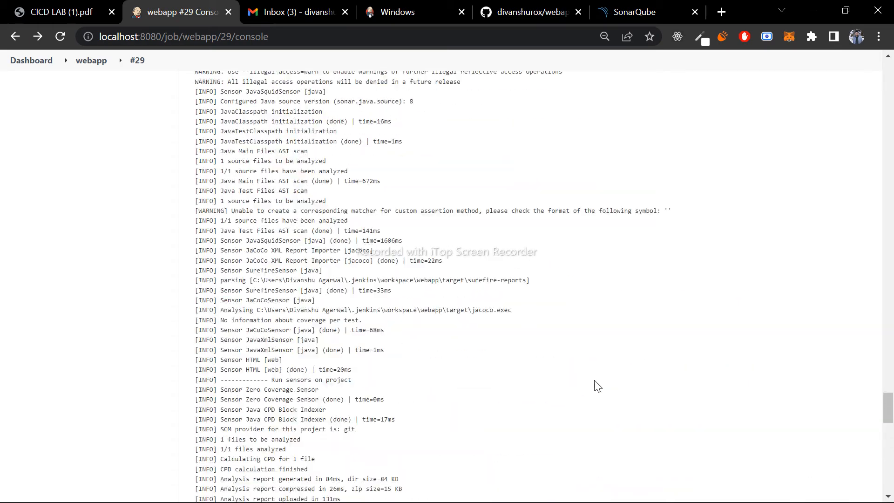
scroll(594, 380, up, 15)
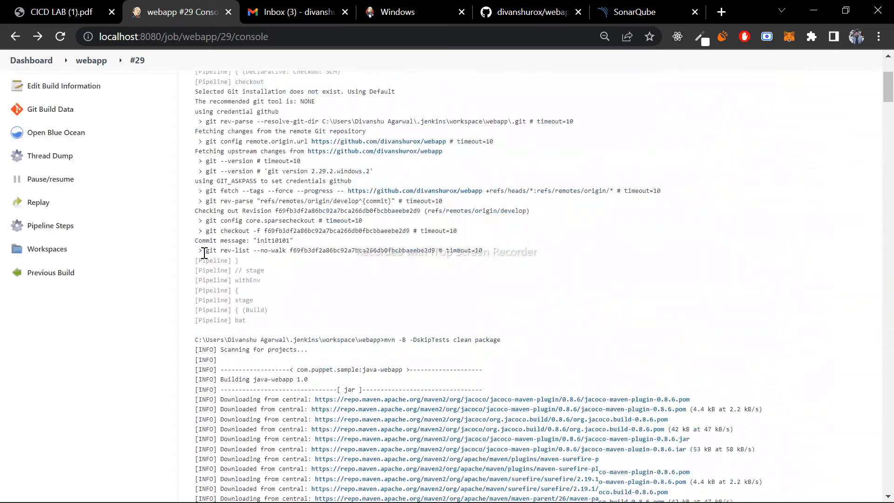
click(85, 91)
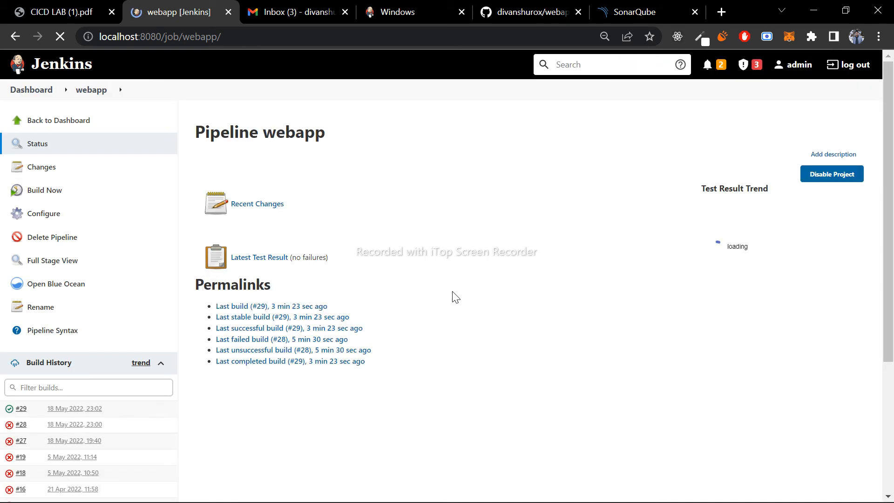
scroll(453, 296, down, 5)
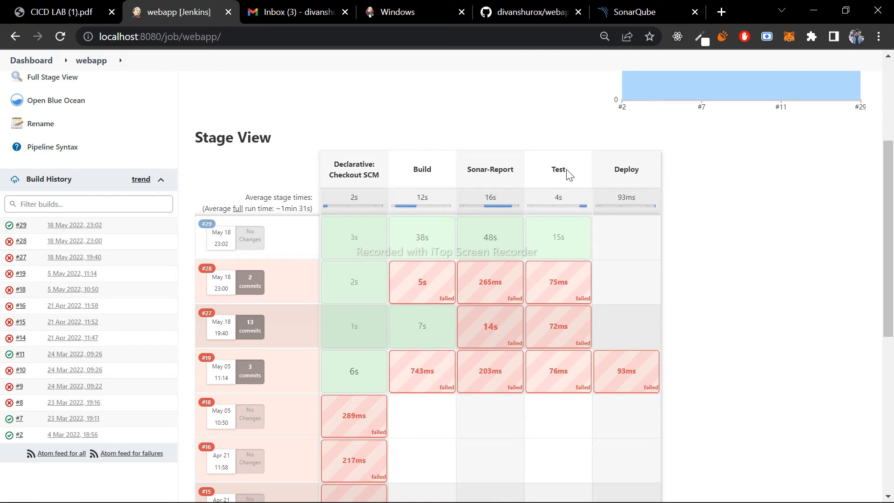
drag(548, 172, 315, 164)
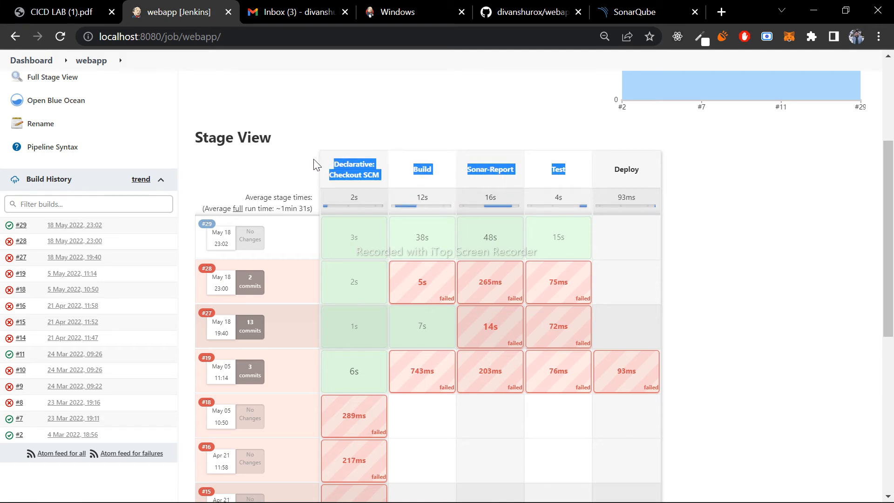
click(394, 176)
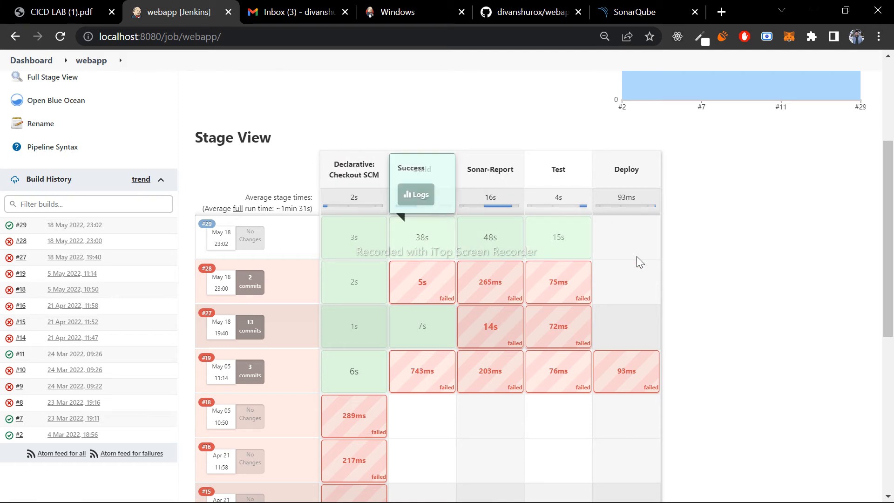
- Start a new build of the webapp pipeline and open run 30 in Blue Ocean
scroll(641, 262, up, 4)
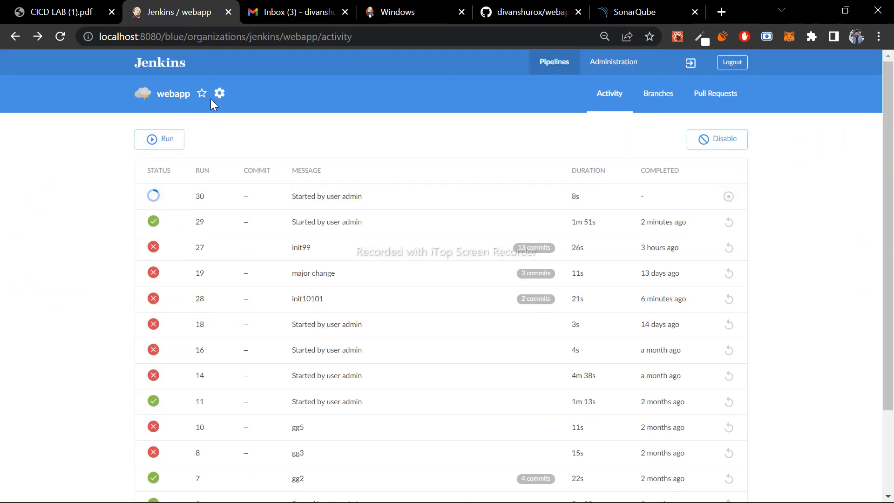
drag(259, 91, 108, 63)
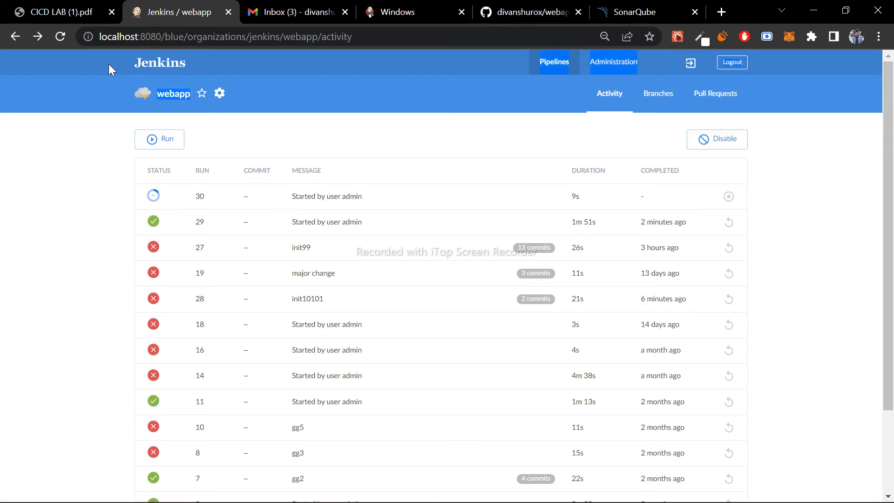
click(68, 174)
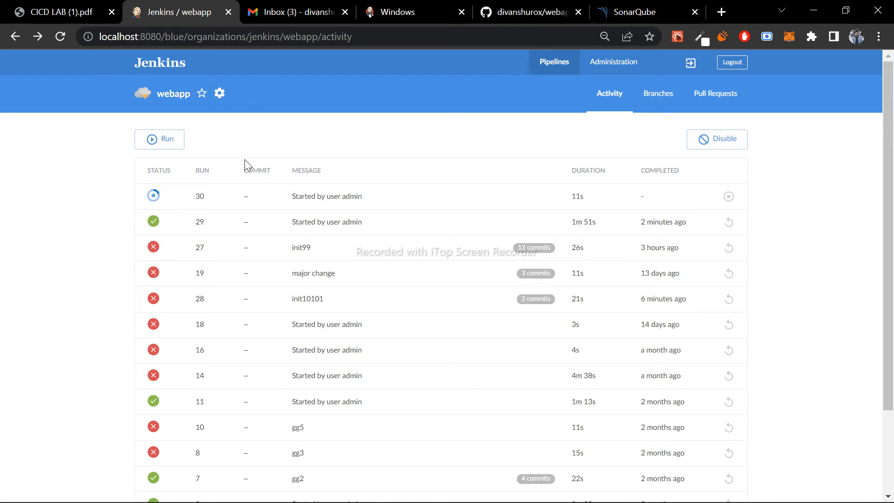
click(201, 205)
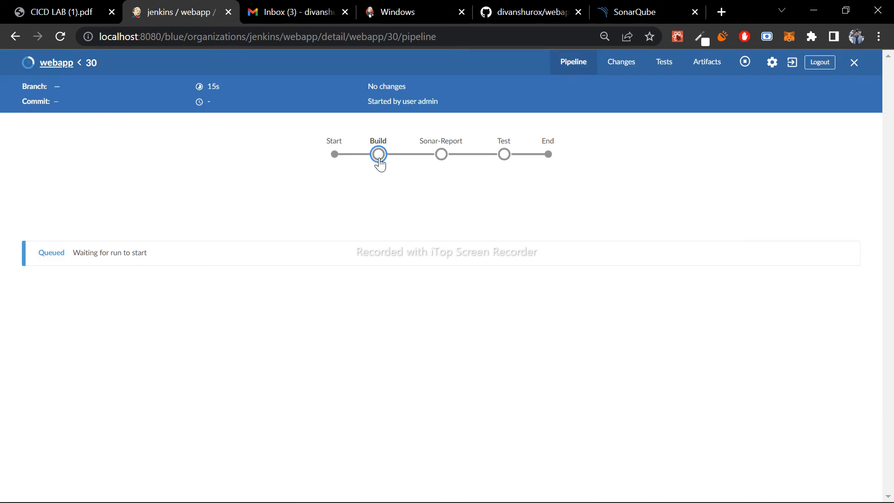
- Follow run 30's Build and Sonar-Report stages, expanding the log of the mvn clean install sonar:sonar step
drag(150, 256, 64, 259)
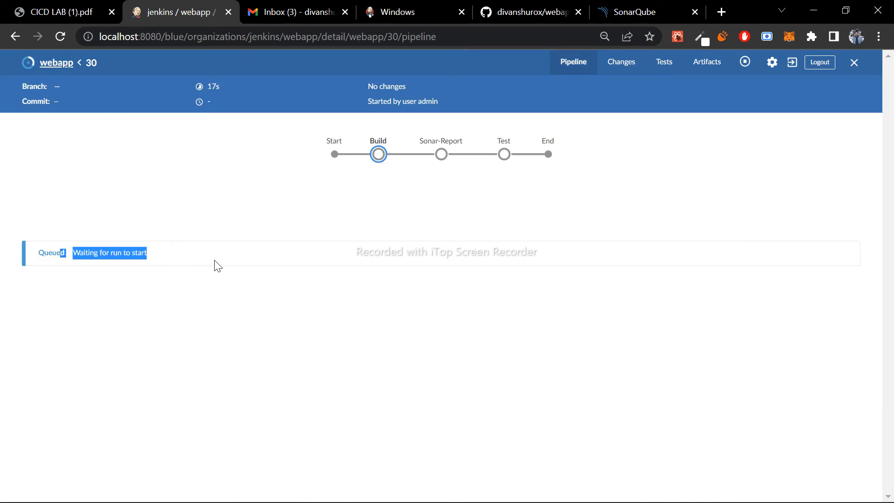
click(384, 158)
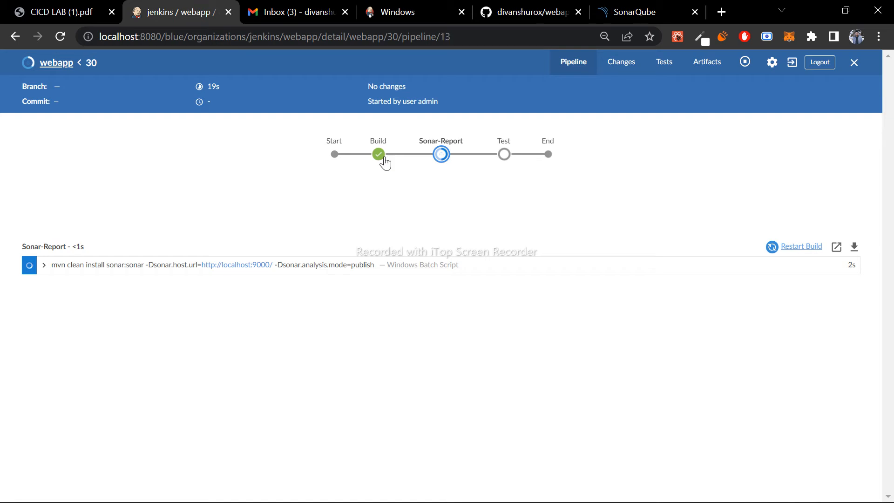
click(442, 156)
click(45, 266)
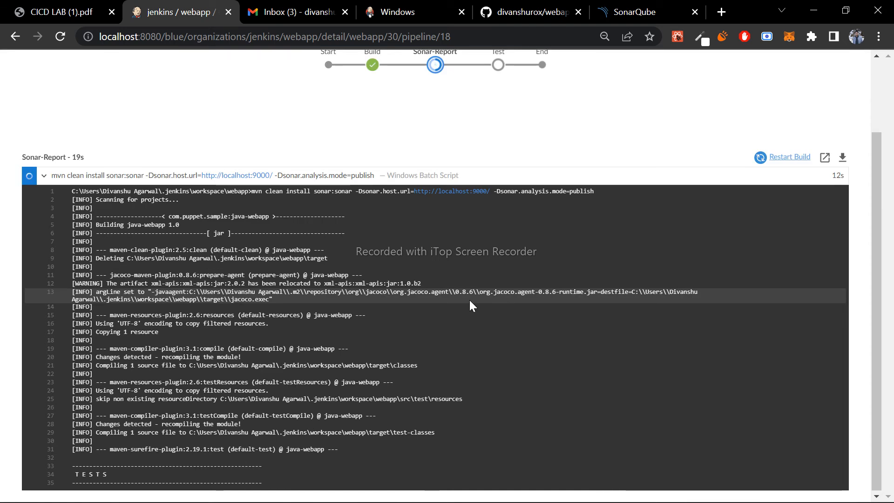
scroll(469, 305, up, 3)
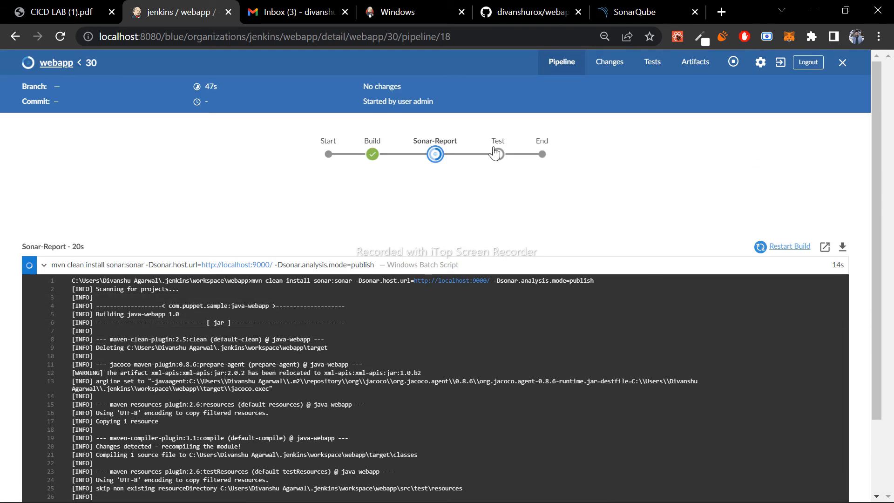
- Switch to Visual Studio Code and review the repositories and distributionManagement sections of pom.xml
key(alt+Tab)
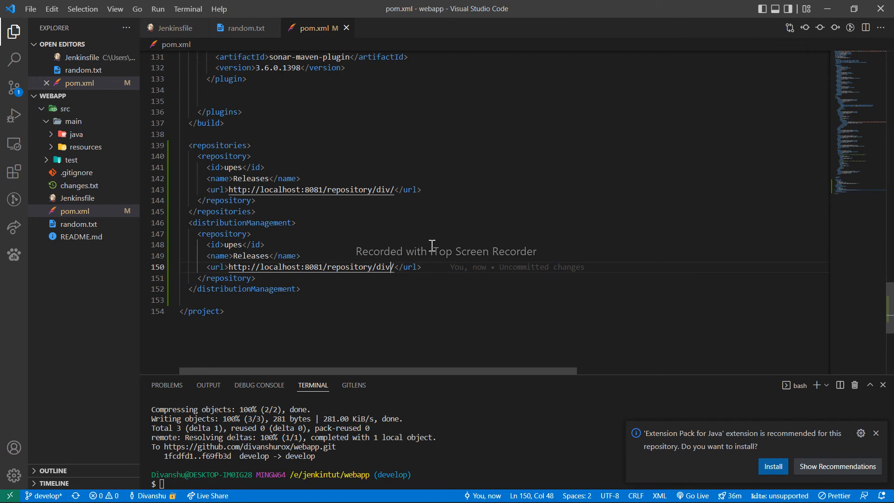
click(494, 256)
scroll(493, 256, up, 2)
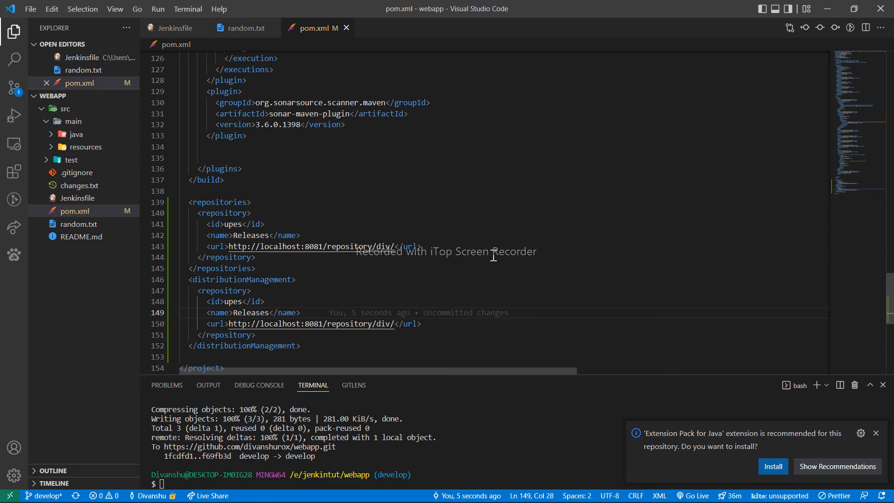
scroll(494, 256, up, 10)
- Close the Google Drive tab showing the reference pom.xml and return from Blue Ocean to the classic webapp pipeline page
key(alt+Tab)
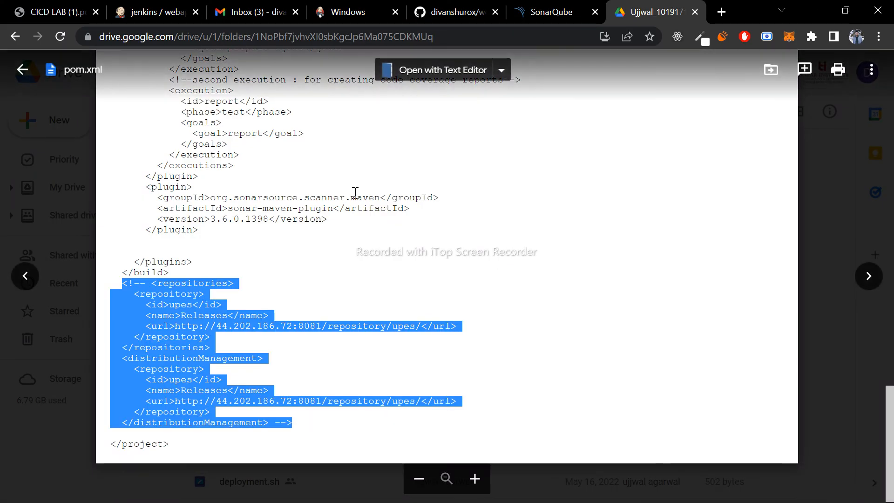
click(695, 12)
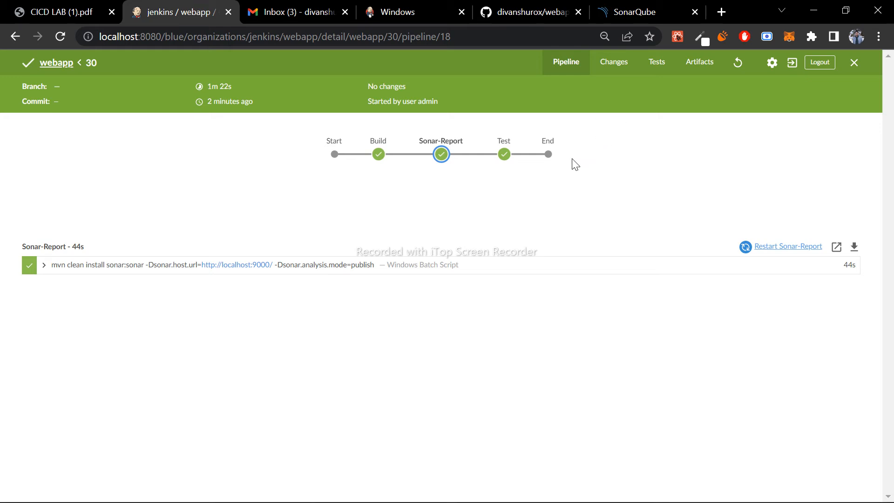
key(alt+Left)
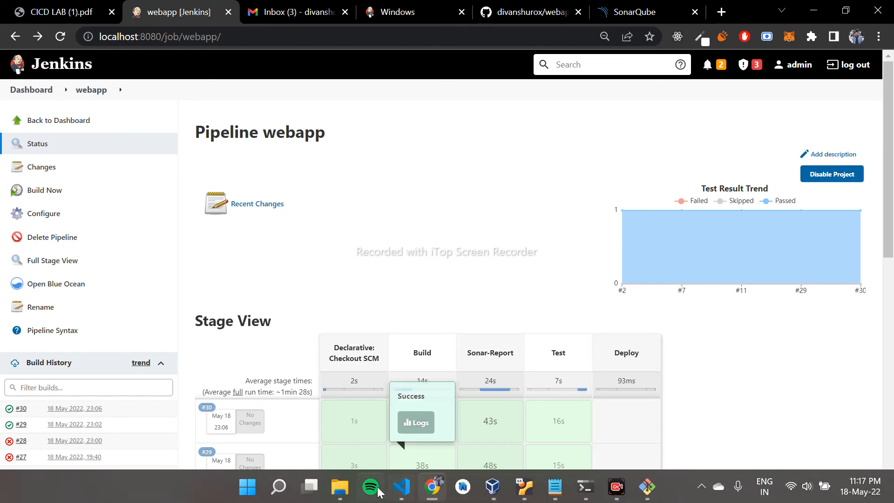
- Switch to File Explorer and open the Program Files folder on Local Disk (C:)
click(341, 489)
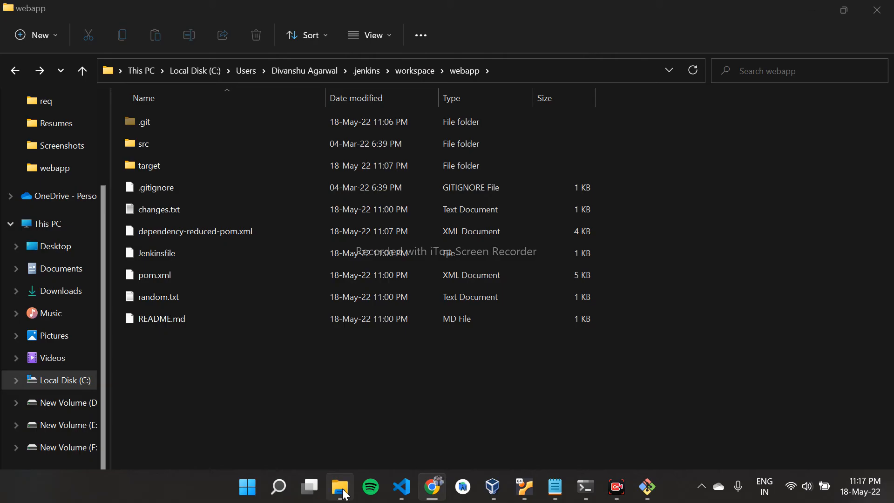
click(76, 387)
scroll(277, 311, down, 2)
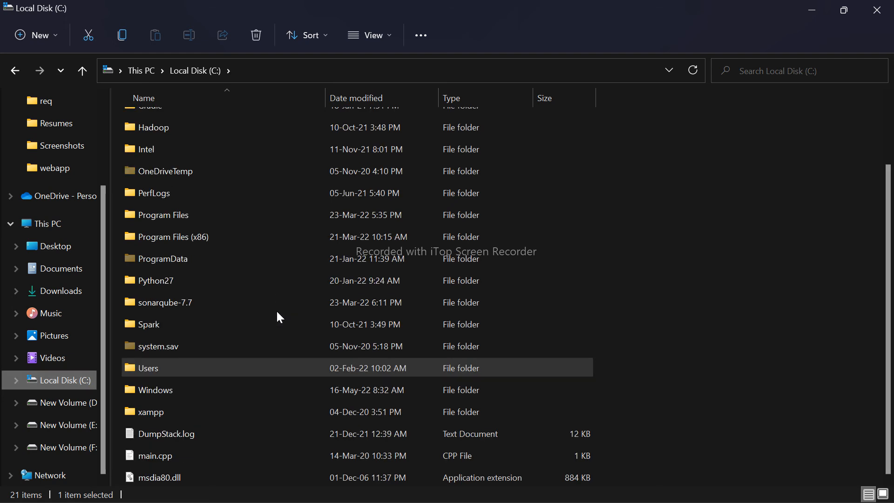
click(194, 284)
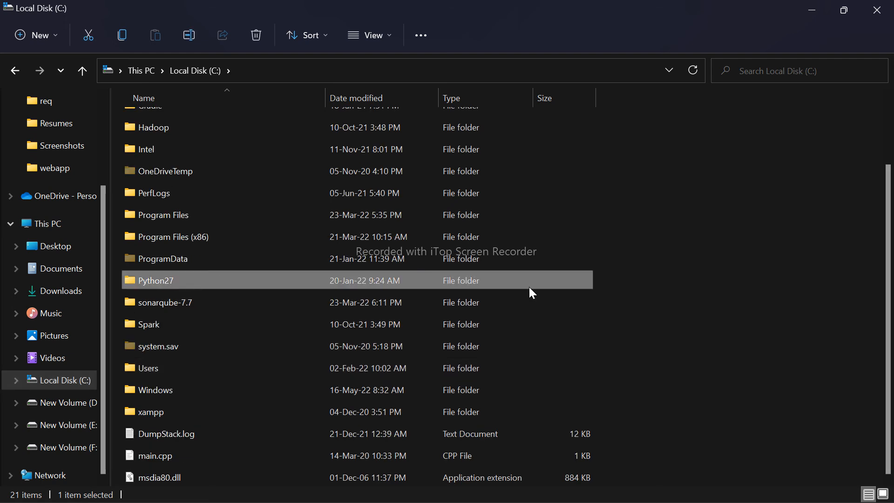
key(Up)
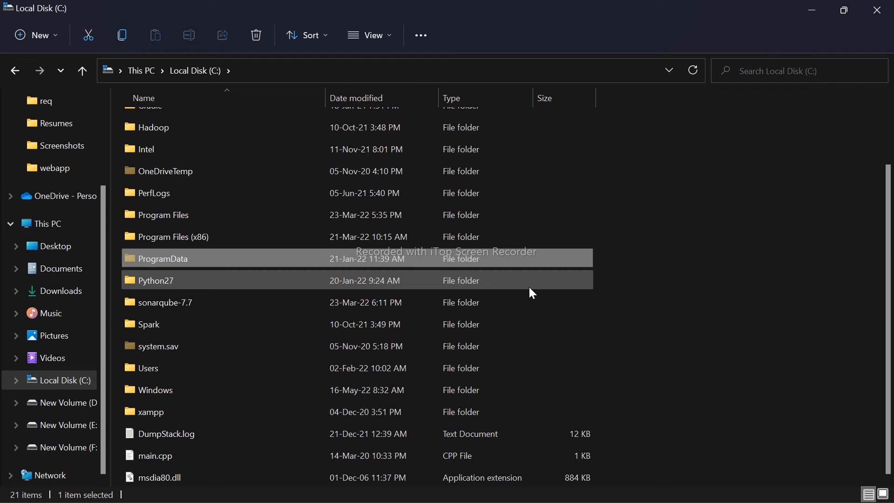
key(Up)
key(Up)
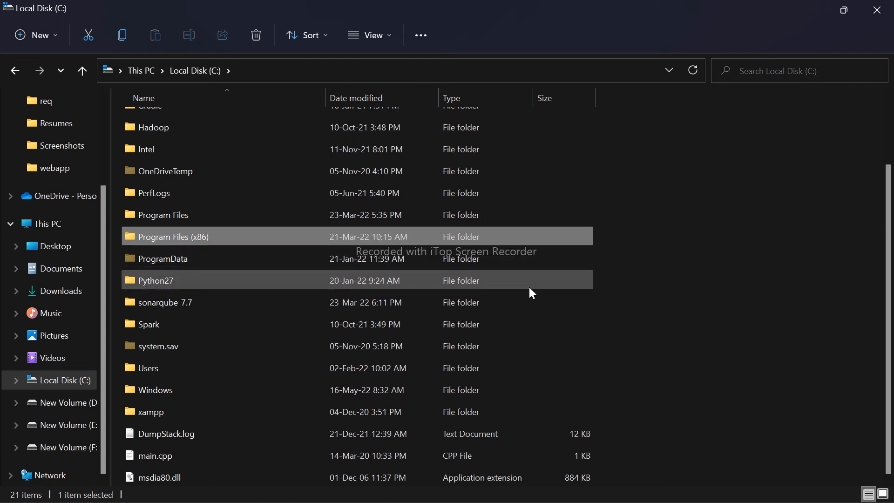
key(Return)
- Open the bin folder inside nexus-professional-2.14.13-01 and examine its Nexus startup files
key(Down)
key(Down)
key(Down)
key(Down)
key(Down)
key(Down)
key(Down)
key(Down)
key(Down)
key(Down)
key(Down)
key(Down)
key(Down)
key(Down)
key(Down)
key(Down)
key(Down)
key(Down)
key(Down)
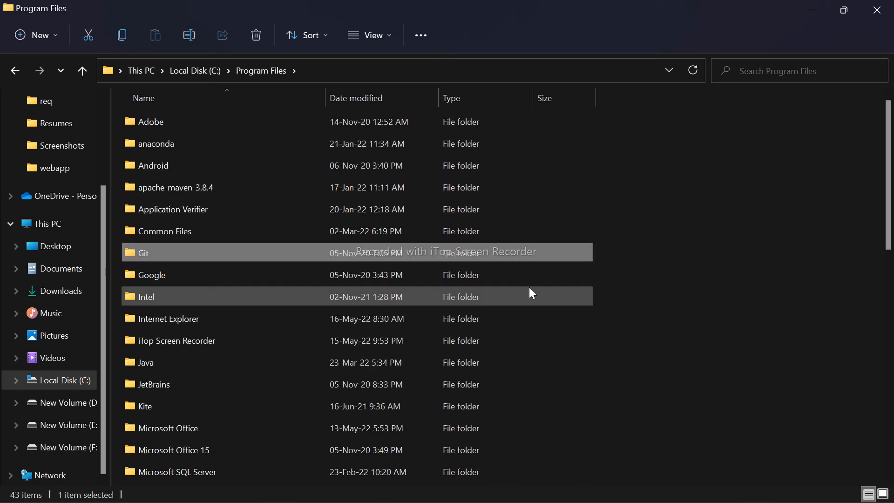
key(Down)
key(Down)
key(Down)
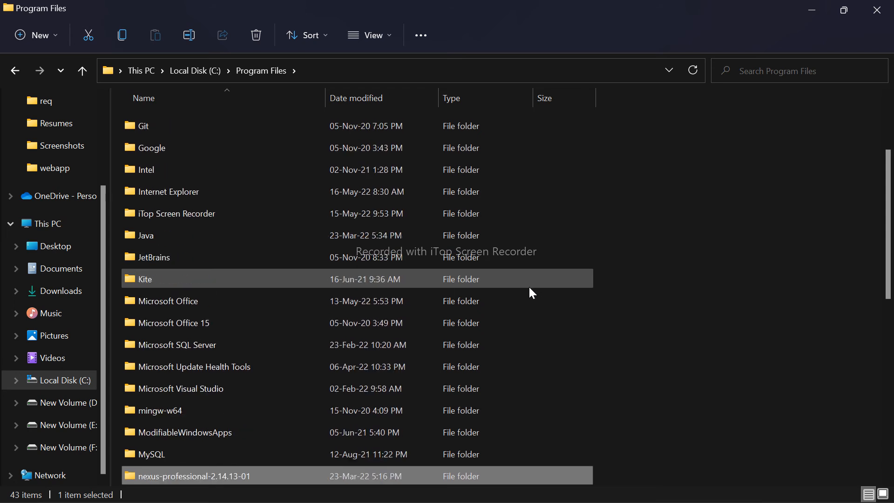
key(Return)
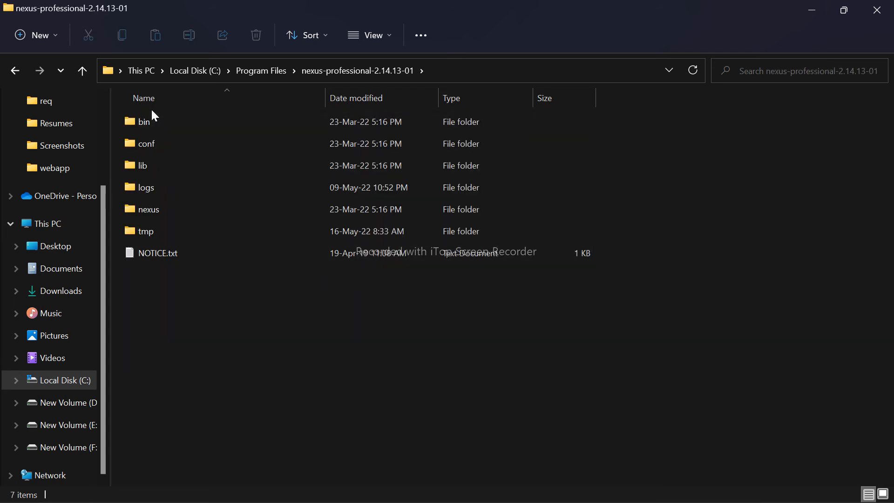
double_click(150, 118)
drag(182, 186, 134, 127)
click(218, 255)
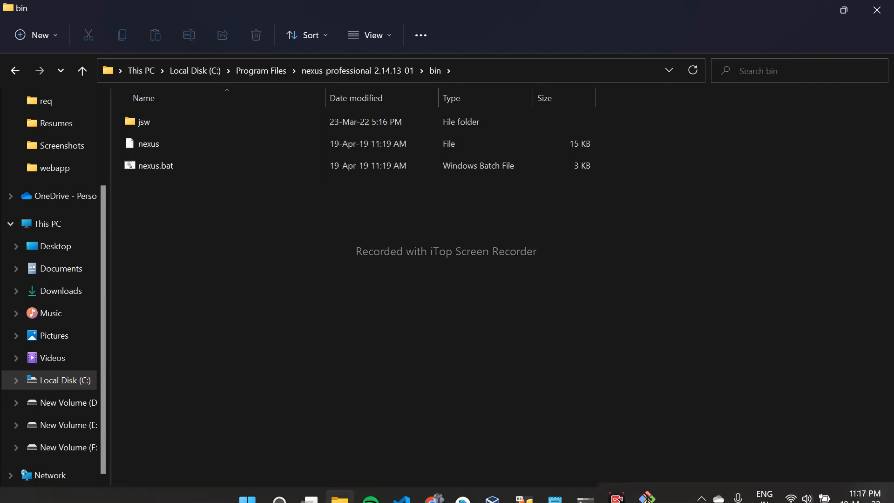
- Switch to Visual Studio Code and examine the repositories and distributionManagement blocks at the end of pom.xml
click(402, 485)
scroll(334, 290, down, 20)
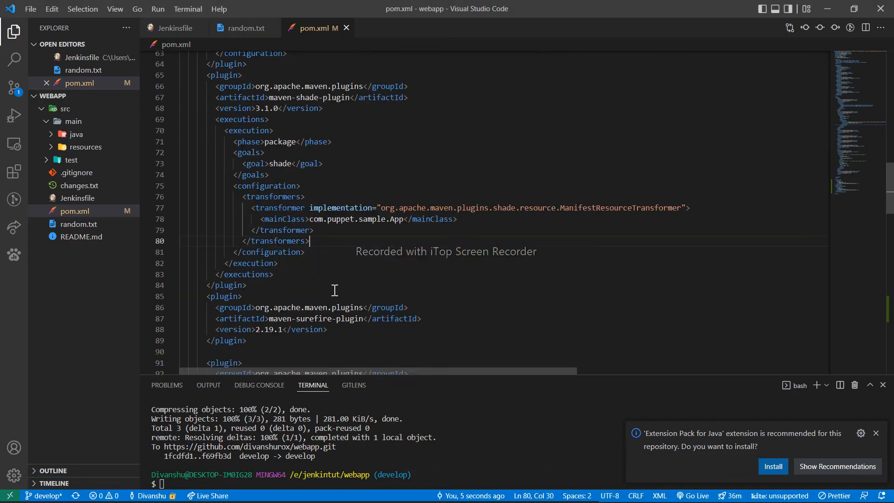
scroll(272, 189, up, 1)
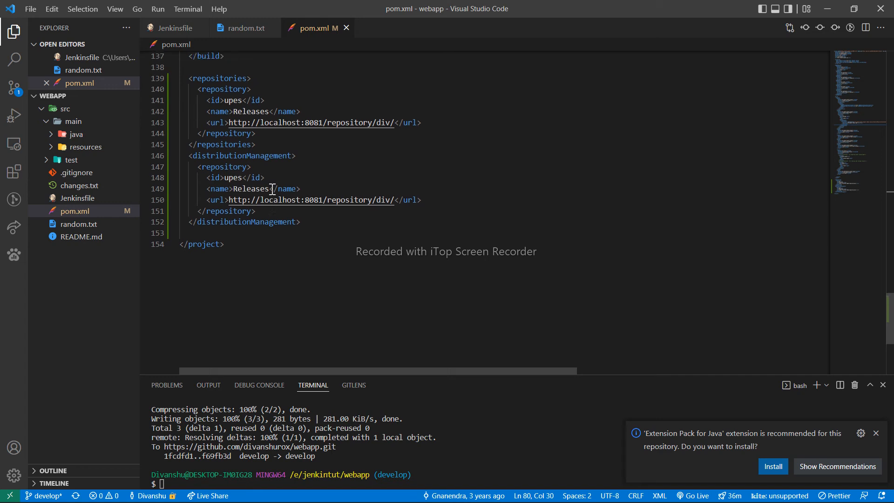
scroll(273, 188, up, 2)
drag(188, 144, 307, 287)
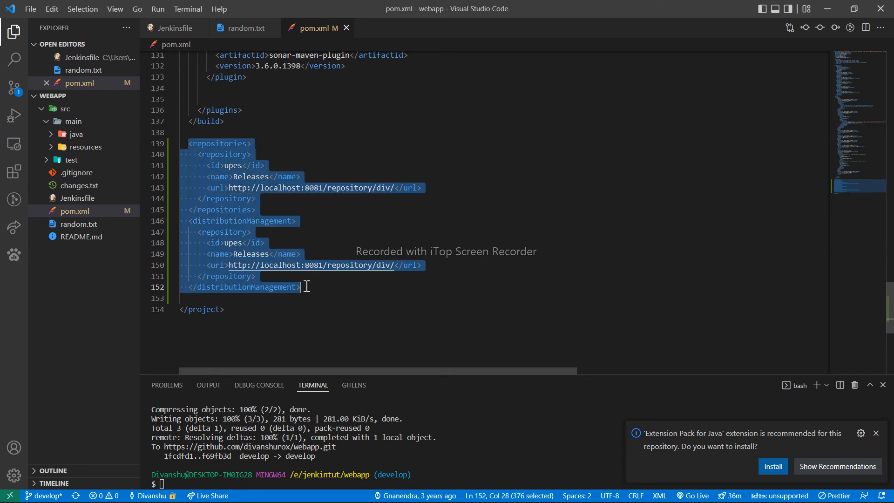
click(301, 277)
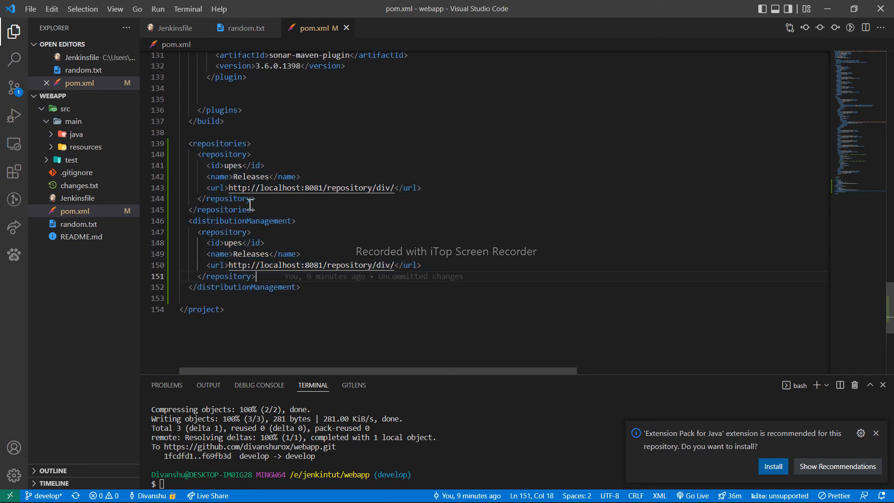
drag(256, 210, 197, 143)
click(315, 288)
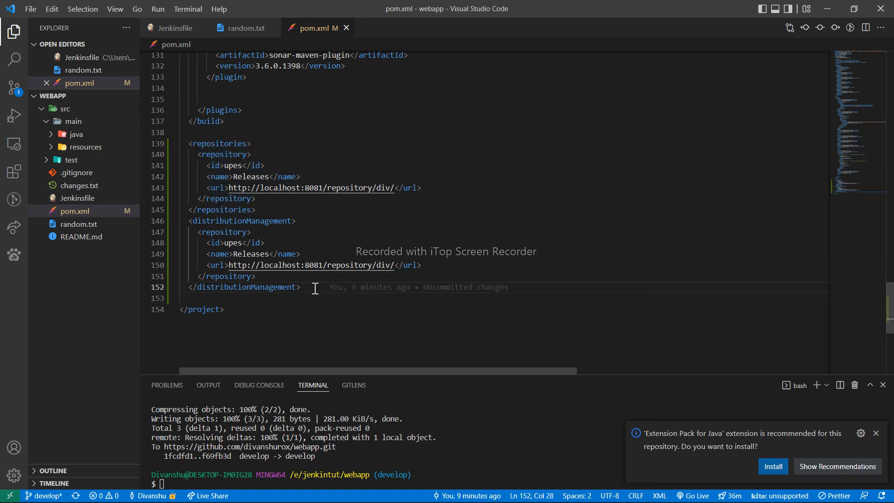
drag(190, 221, 304, 289)
click(303, 288)
- Delete the repositories block from pom.xml and set the distributionManagement repository's id to div
drag(268, 213, 235, 134)
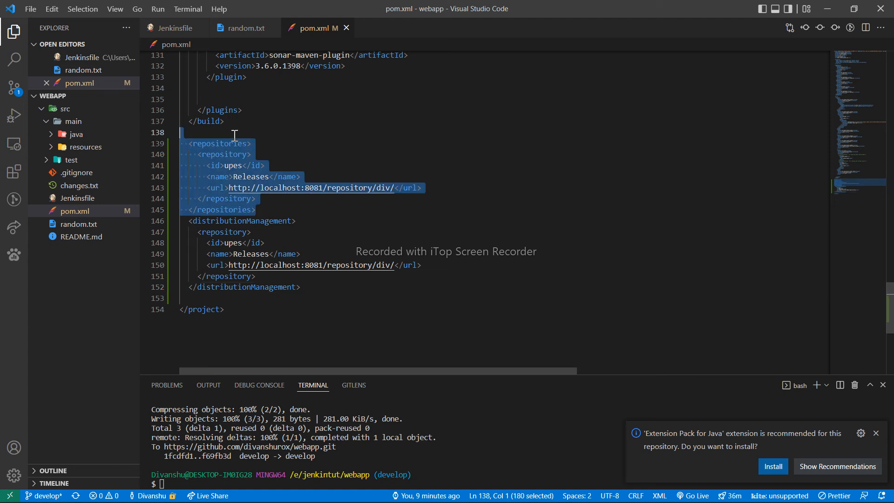
key(BackSpace)
double_click(237, 167)
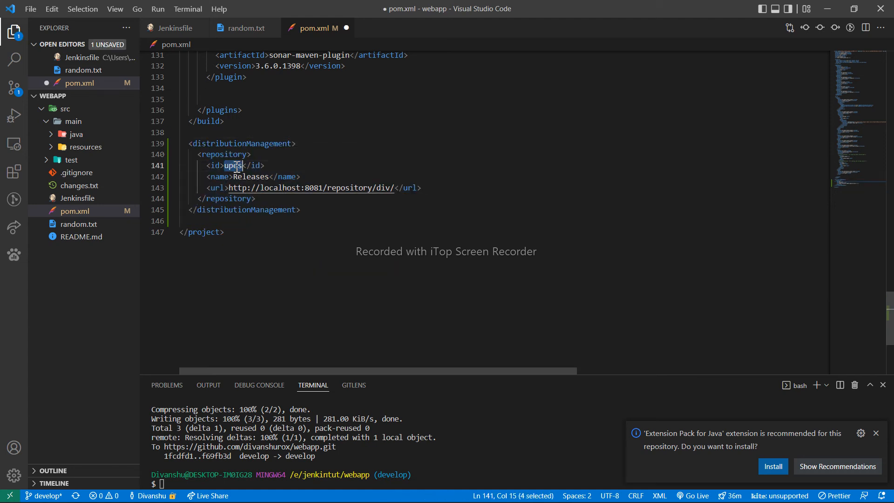
text(div)
drag(261, 166, 322, 181)
drag(208, 187, 443, 187)
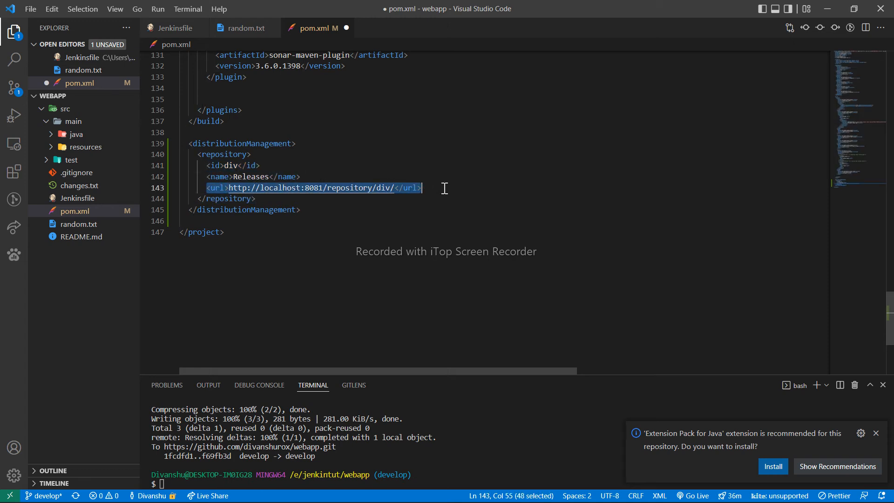
click(445, 188)
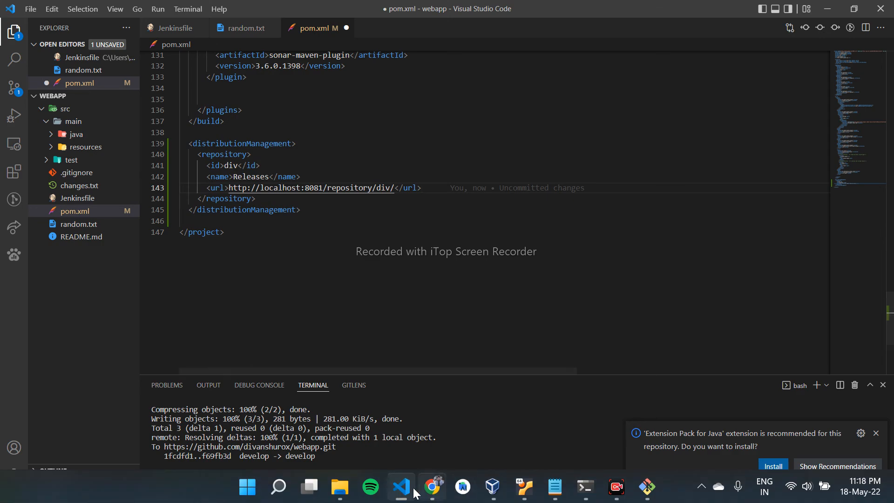
- Switch to File Explorer and go from the Nexus bin folder to the sonarqube-7.7 folder on Local Disk (C:)
click(344, 491)
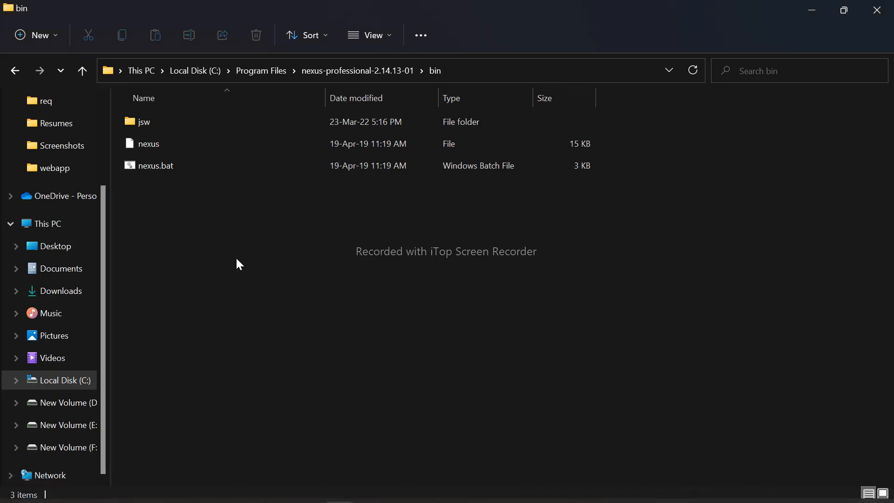
key(BackSpace)
key(BackSpace)
key(BackSpace)
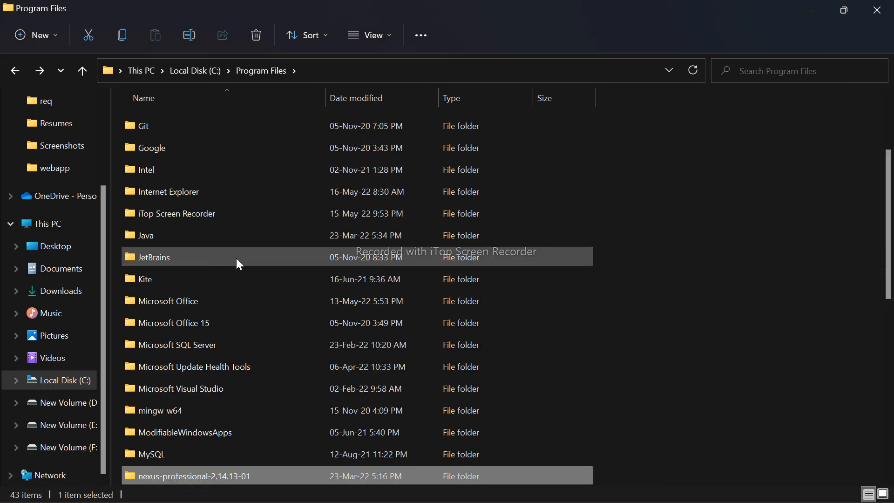
key(Down)
key(Down)
key(Down)
key(Down)
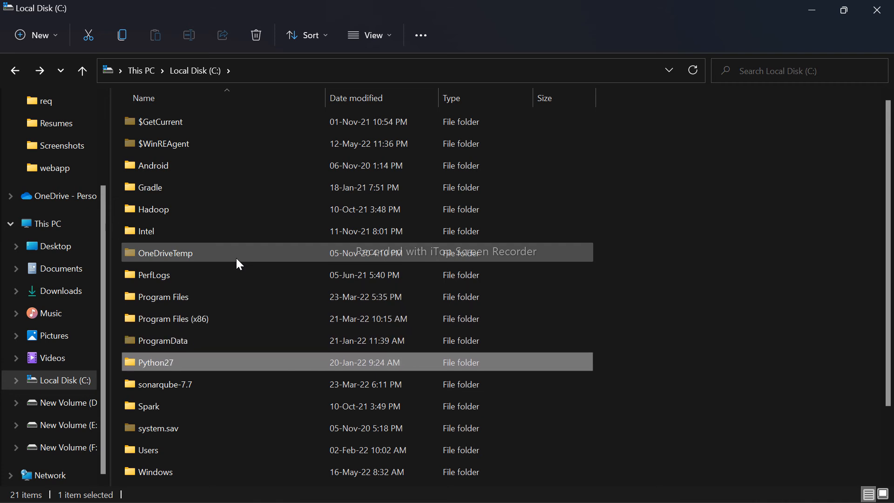
key(Return)
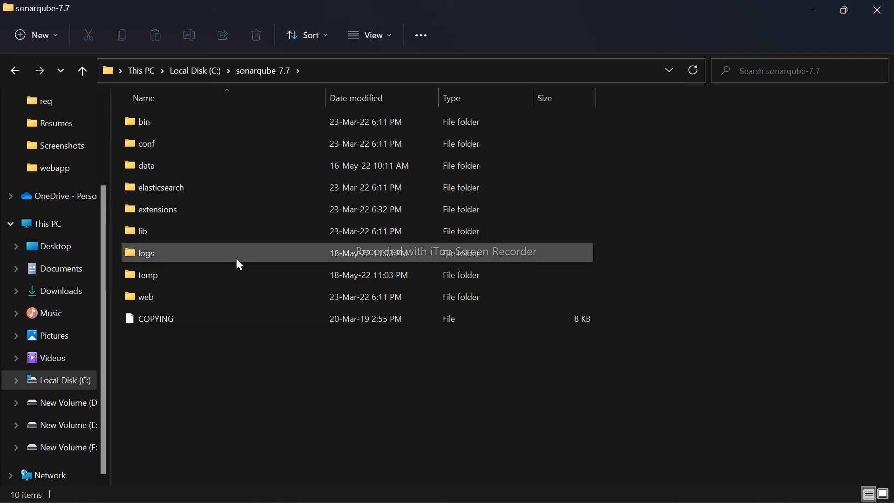
- Open SonarQube's bin\windows-x86-64 folder and look over its startup batch files
key(Down)
key(Up)
key(Return)
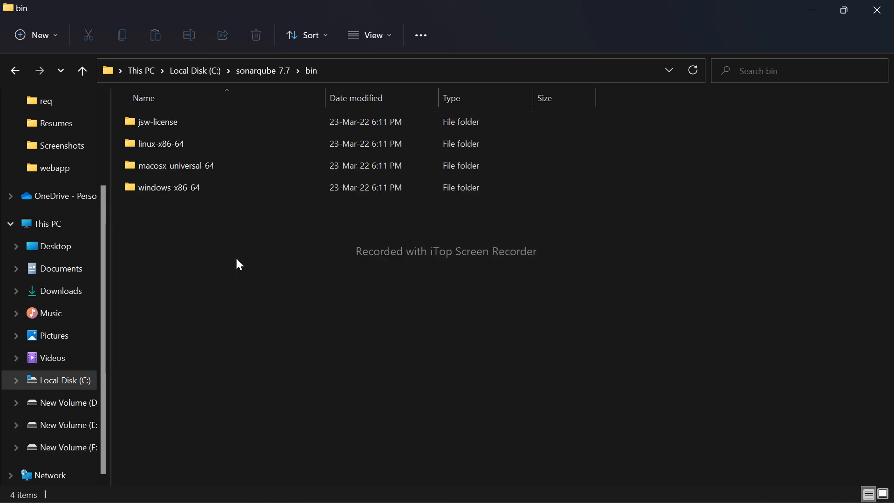
key(Down)
key(Down)
key(Down)
key(Return)
key(Down)
key(Down)
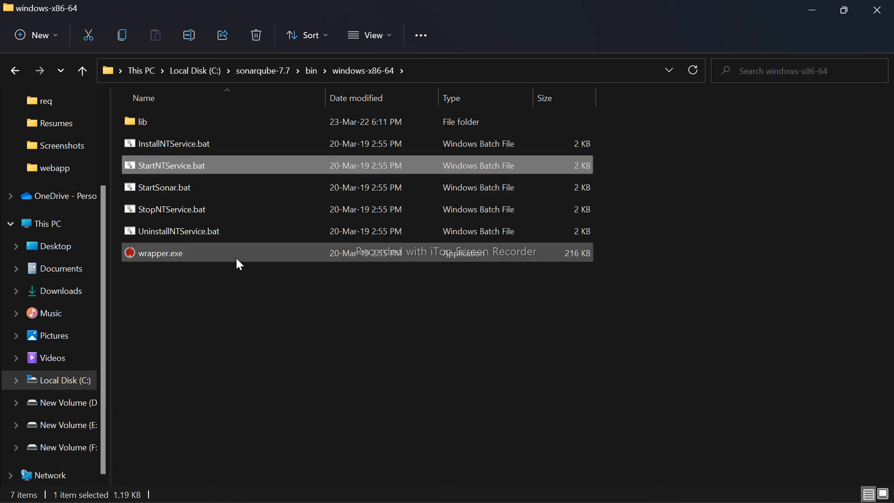
- Review the StartSonar.bat output in the SonarQube terminal window and dismiss its closing prompt
mouse_move(585, 487)
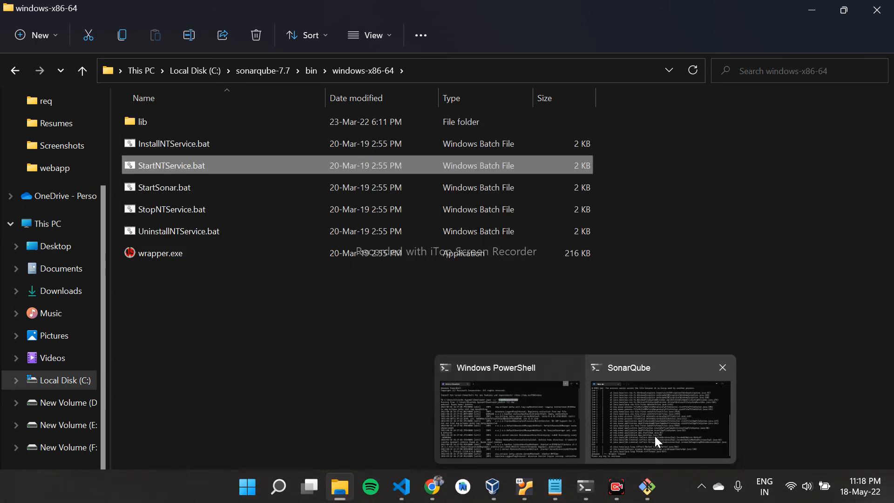
click(656, 438)
scroll(451, 259, up, 7)
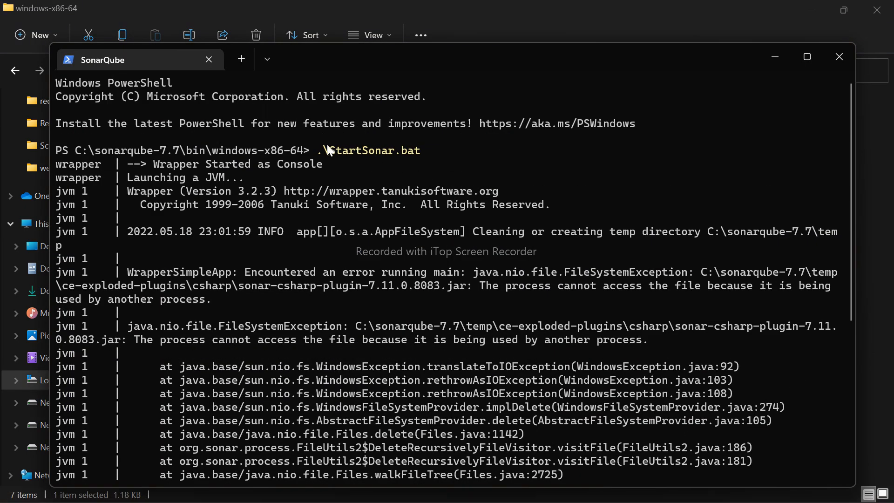
click(415, 149)
scroll(411, 241, down, 2)
scroll(411, 241, down, 5)
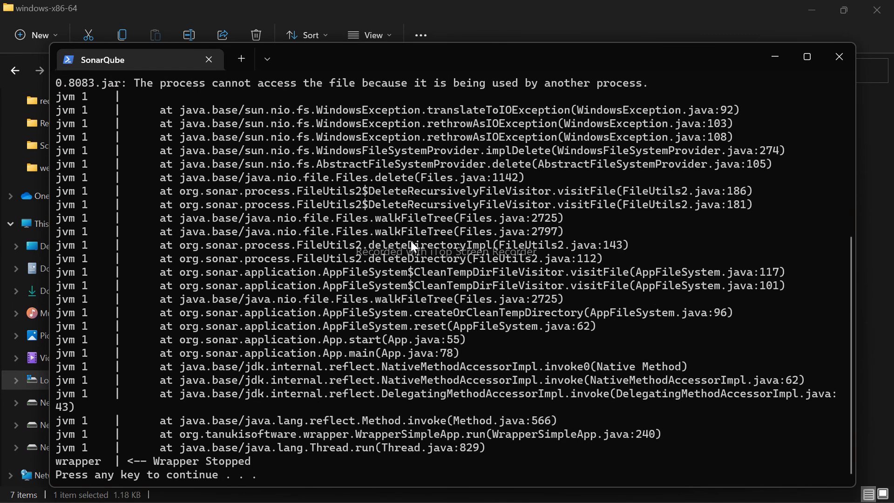
key(Return)
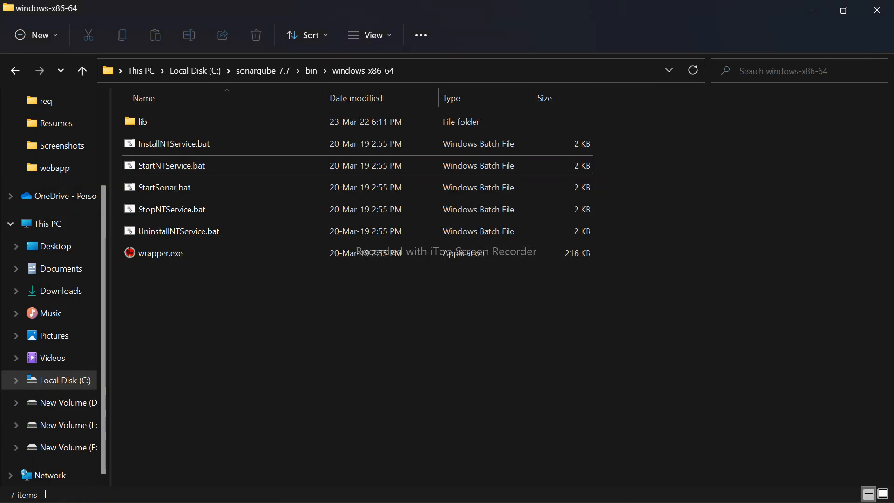
- Switch to Chrome, open SonarQube's analyzed projects list and review the java-webapp and Calculator metrics
click(433, 487)
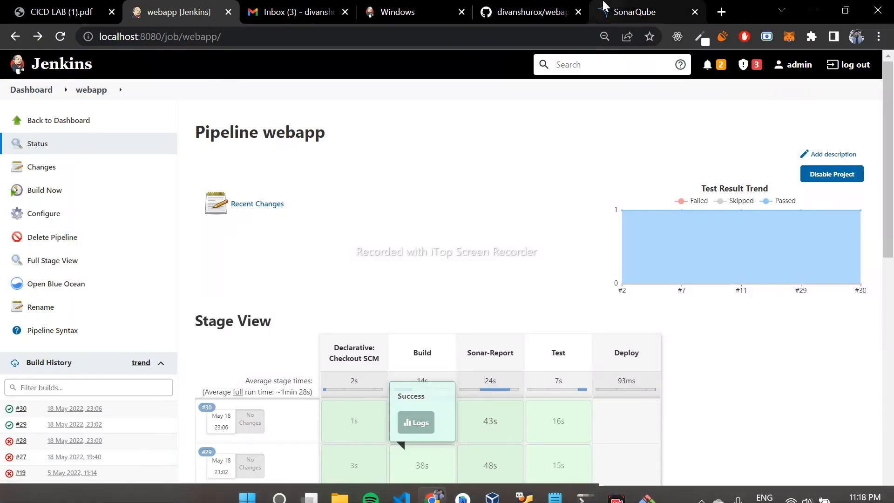
click(606, 8)
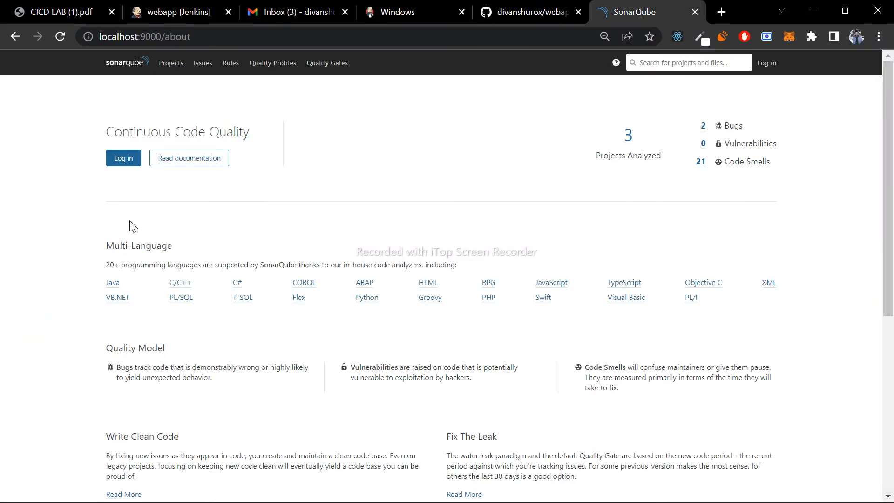
click(628, 136)
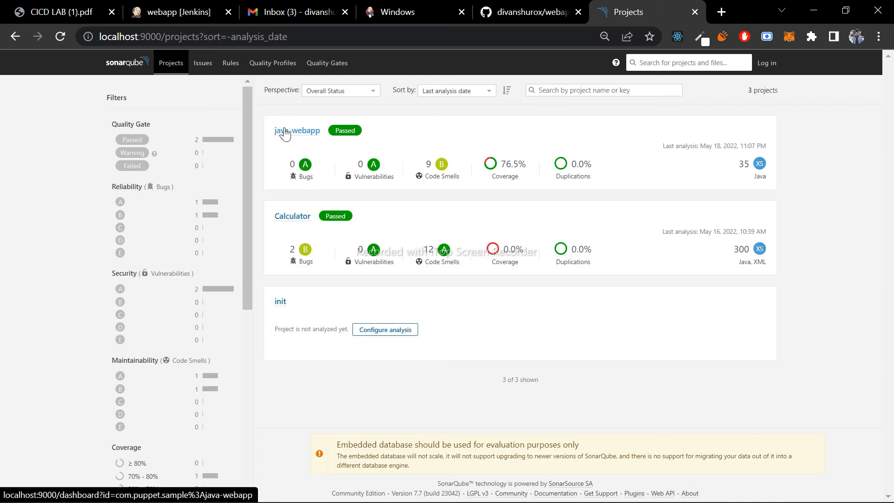
drag(289, 166, 451, 172)
click(451, 173)
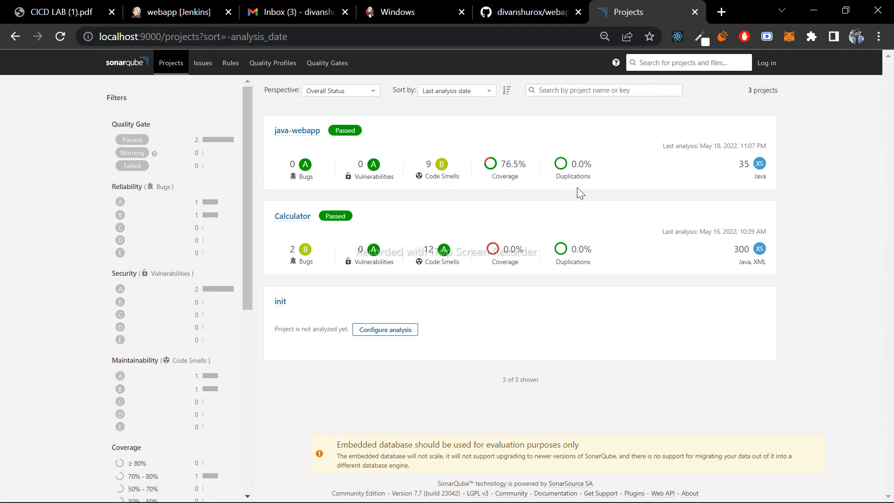
drag(499, 262, 604, 264)
click(604, 264)
- Return to the Jenkins webapp pipeline and open the console output of build #30
click(207, 5)
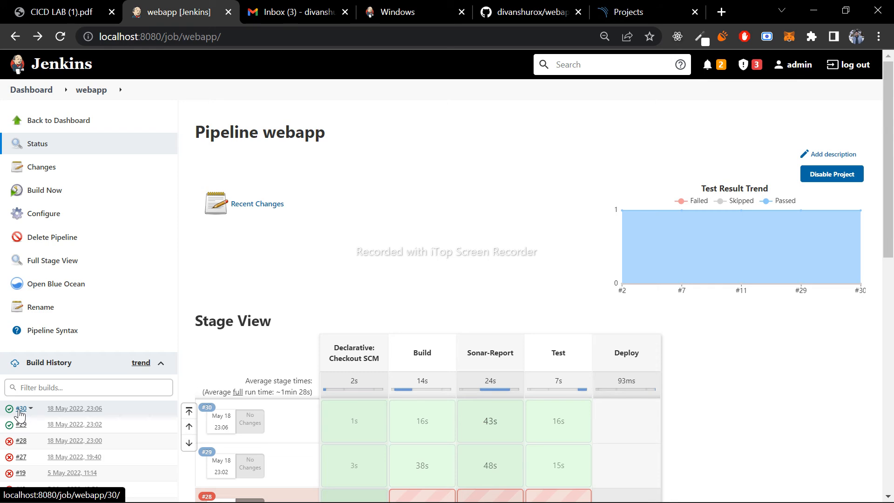
click(20, 412)
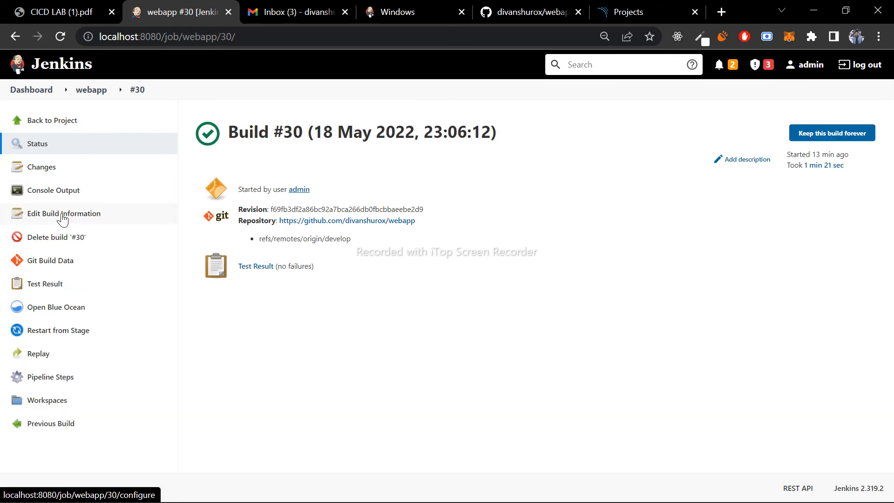
click(78, 192)
scroll(586, 302, down, 2)
scroll(587, 298, down, 10)
- Search build #30's console output for "localhost" and step through the matches to the SonarQube dashboard link
key(ctrl+f)
text(loca)
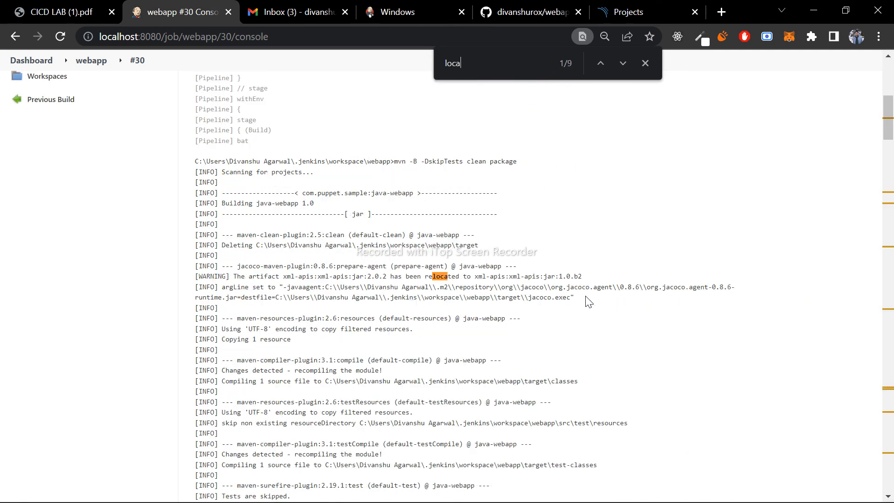
text(l)
scroll(653, 370, down, 15)
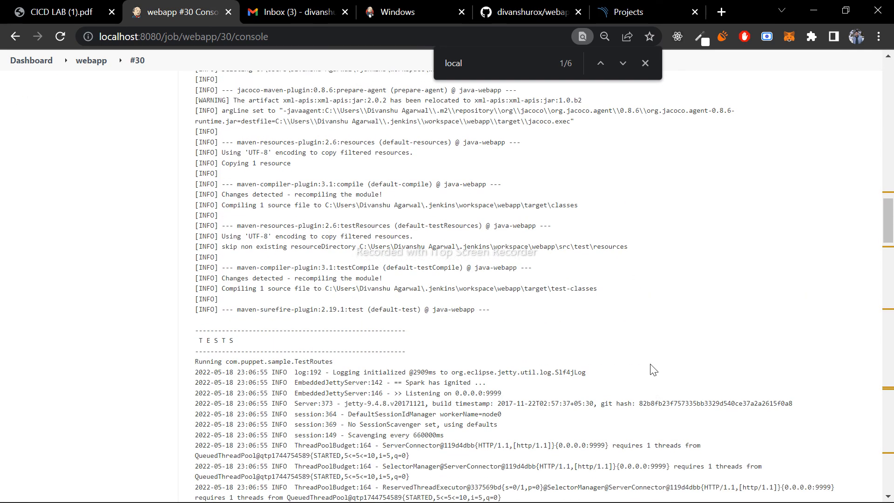
scroll(653, 370, down, 20)
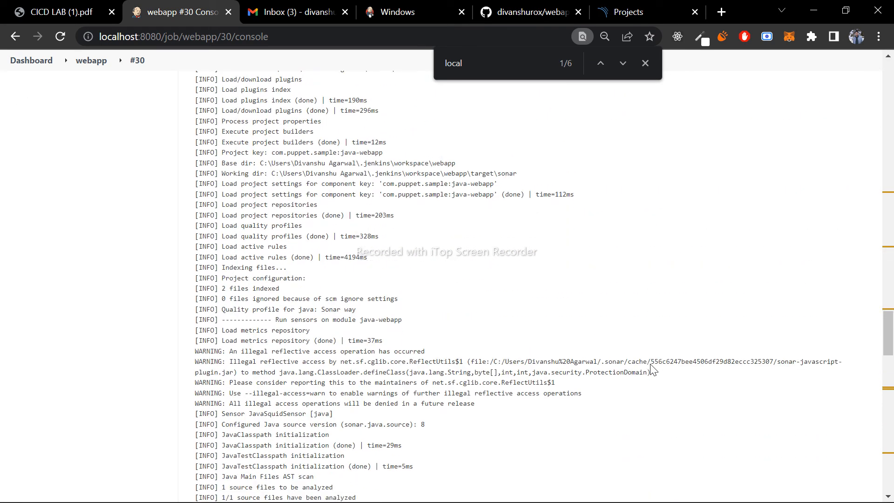
text(host)
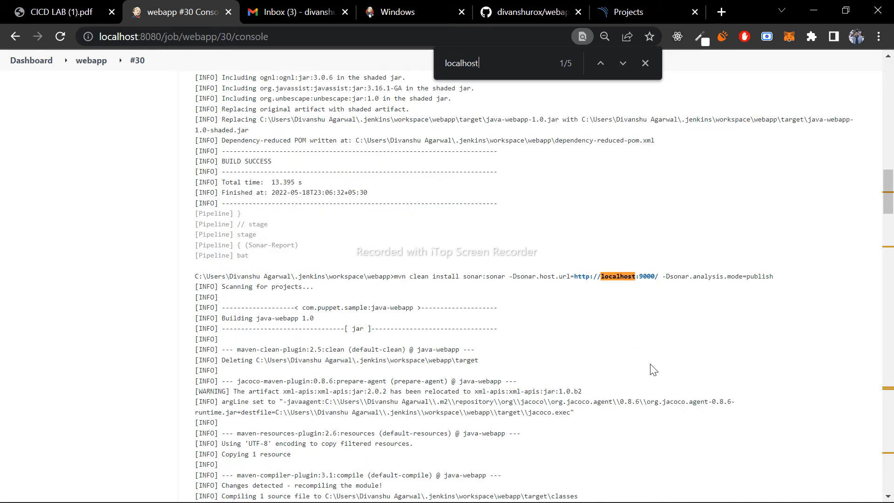
click(622, 64)
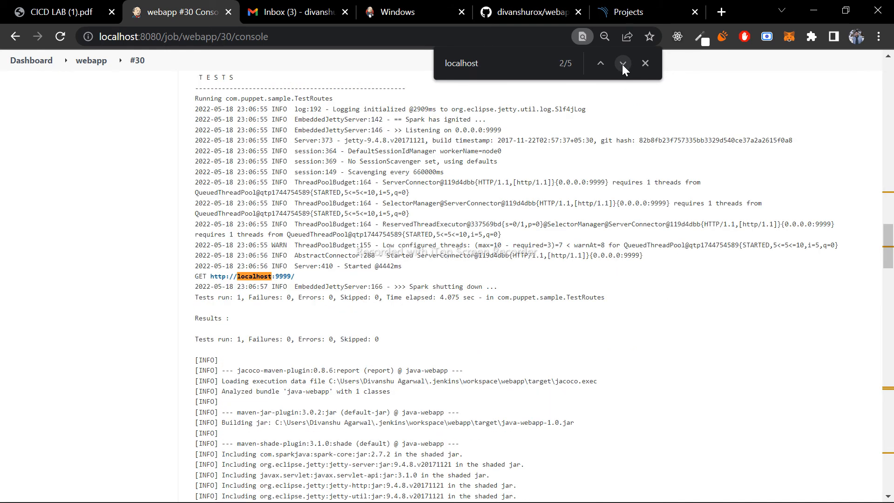
click(623, 64)
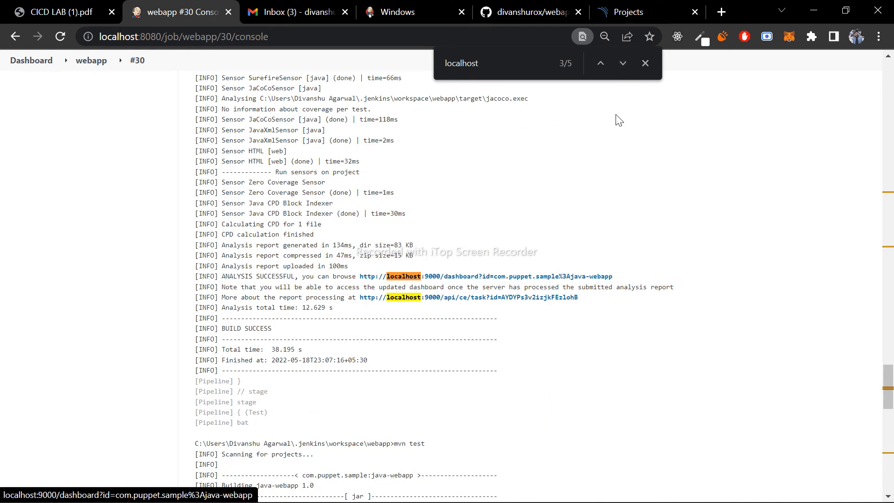
click(645, 64)
- Open the java-webapp SonarQube dashboard from the console link, review its metrics, and close it to return to the console output
ctrl+click(487, 277)
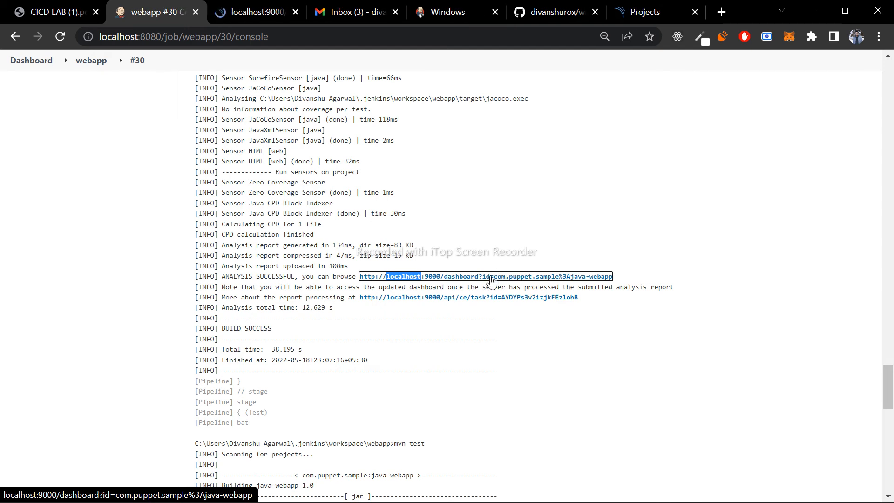
click(273, 11)
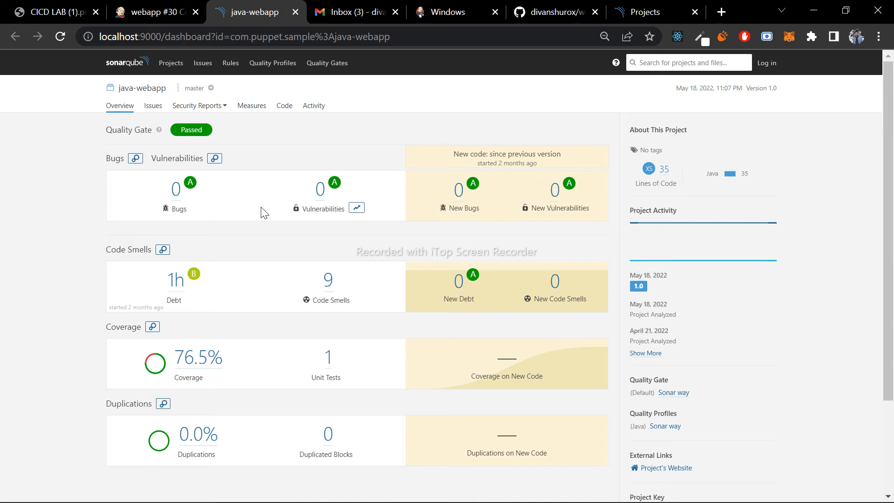
scroll(263, 212, down, 3)
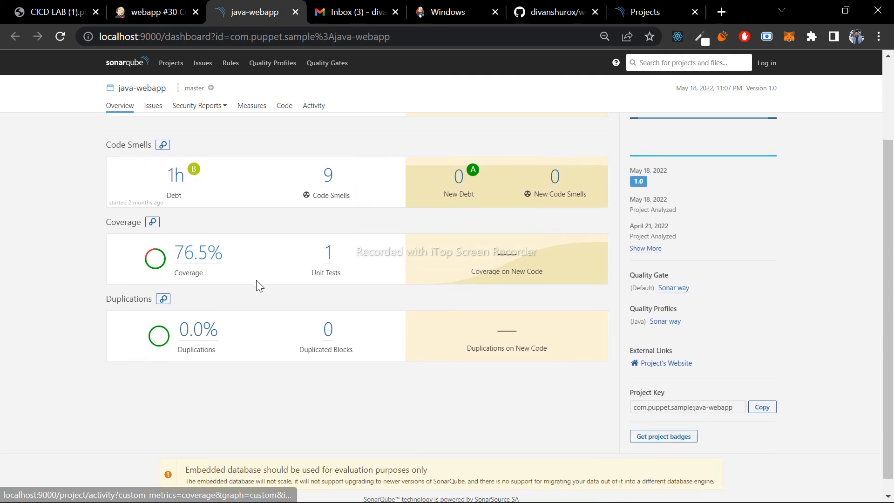
scroll(295, 289, up, 3)
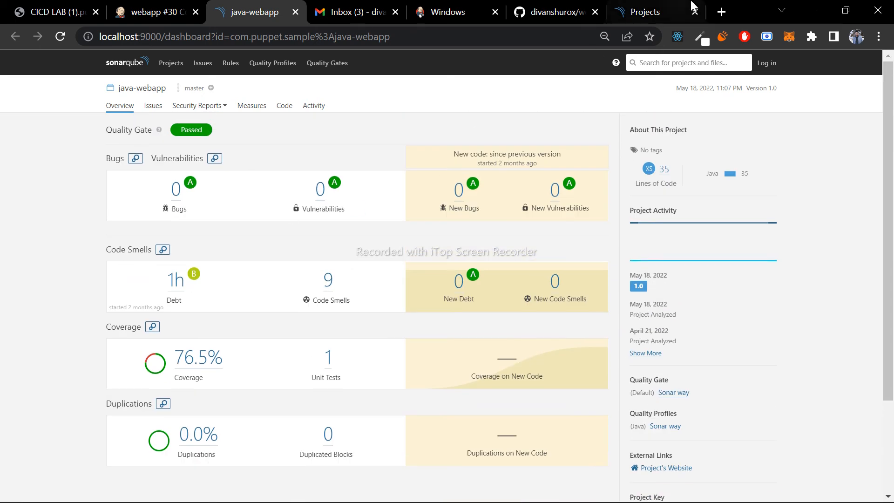
click(163, 10)
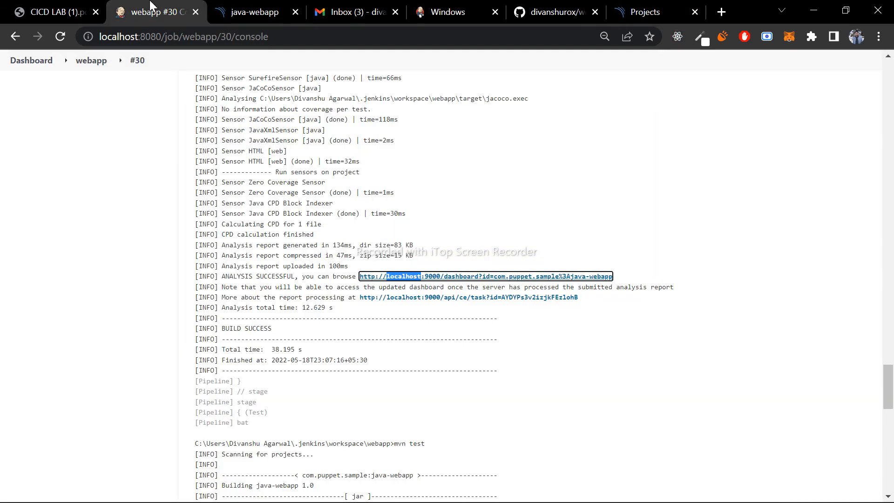
click(295, 12)
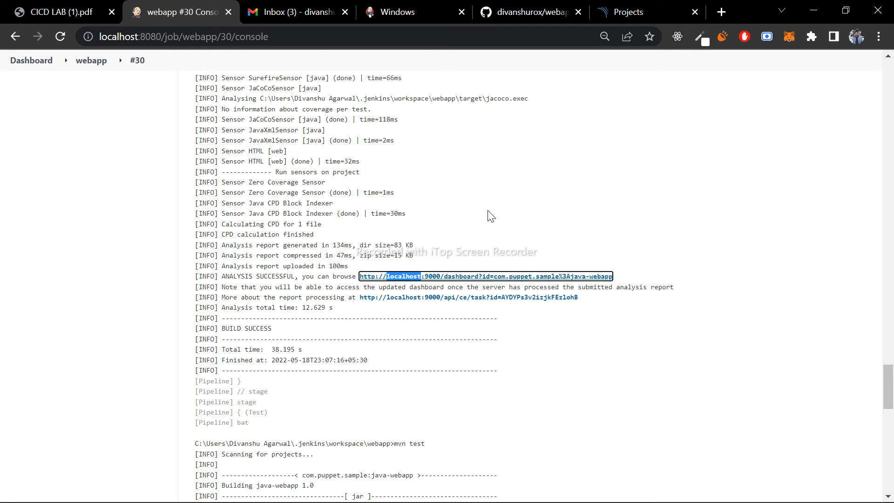
- Switch to Visual Studio Code and examine the Maven sonar:sonar command and host URL in the Jenkinsfile's Sonar-Report stage
mouse_move(407, 501)
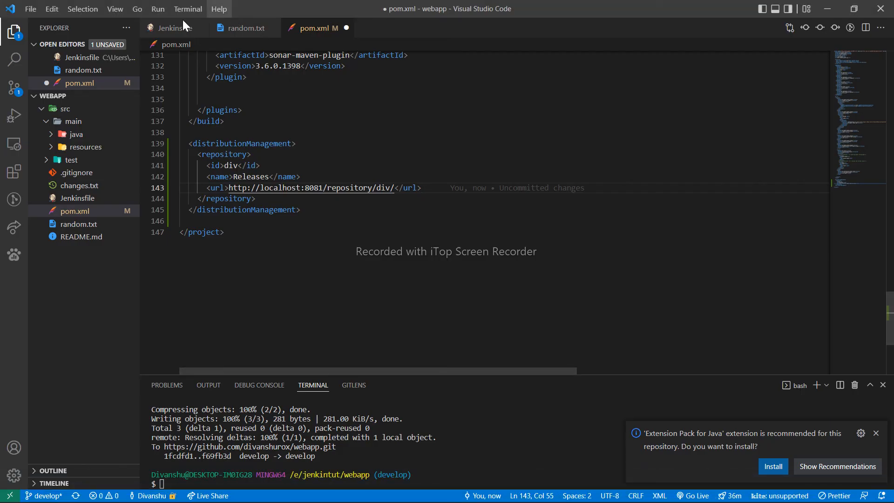
click(171, 28)
drag(216, 176, 409, 200)
click(251, 215)
drag(354, 199, 512, 197)
click(584, 197)
drag(699, 197, 620, 201)
click(621, 202)
triple_click(697, 198)
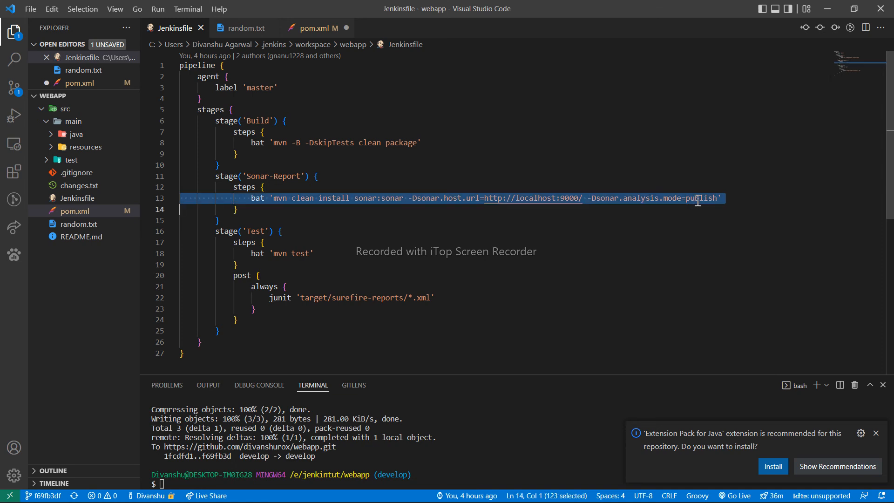
click(737, 192)
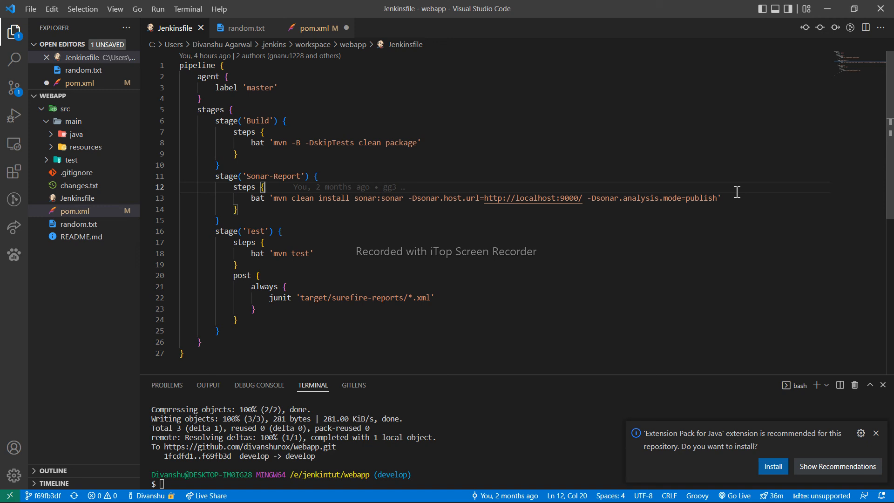
- Highlight the sonar:sonar command line and the entire Sonar-Report stage block in the Jenkinsfile, and clear the selection
drag(730, 196, 253, 191)
drag(231, 220, 214, 176)
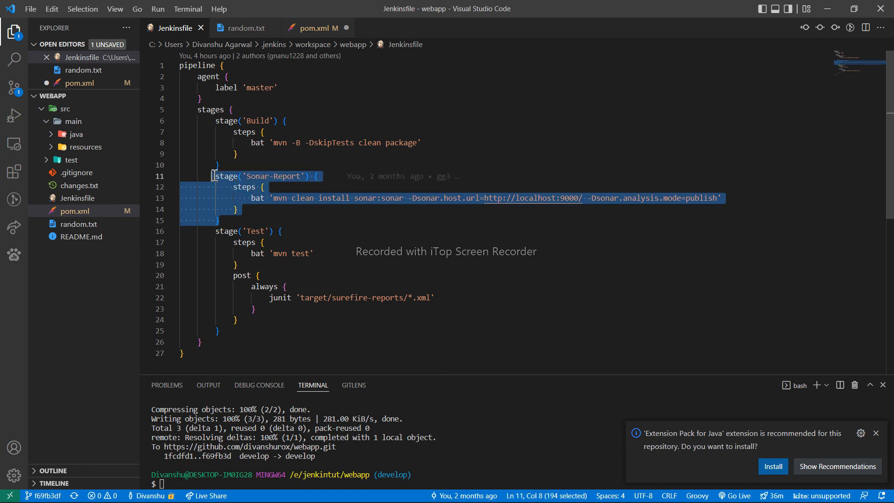
click(243, 221)
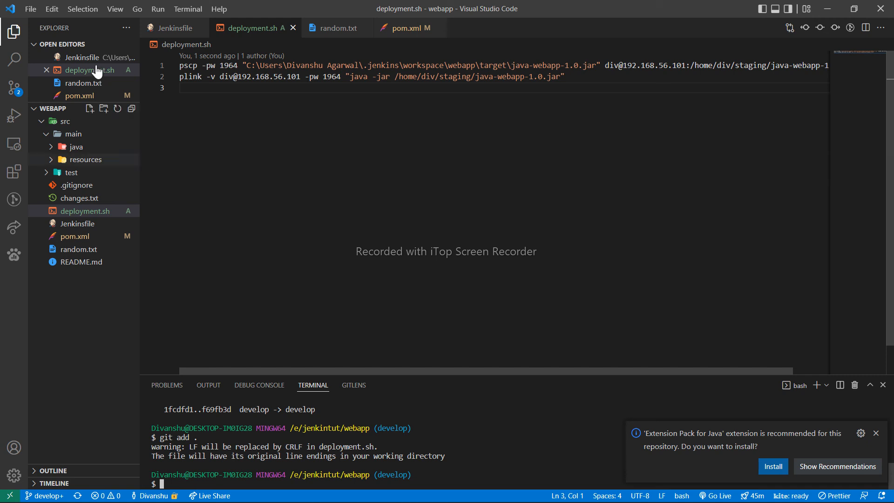
- Examine the pscp command in deployment.sh, highlighting the workspace path of java-webapp-1.0.jar as the source file
drag(182, 69, 583, 76)
click(582, 77)
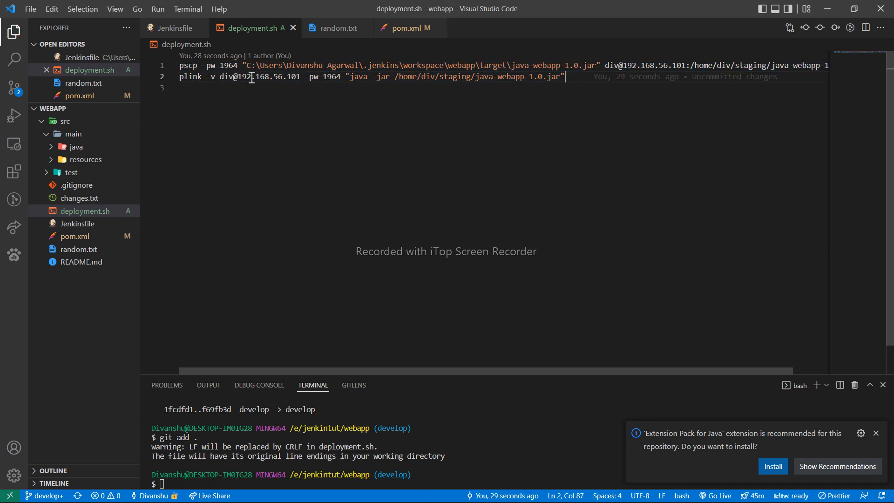
drag(246, 65, 597, 66)
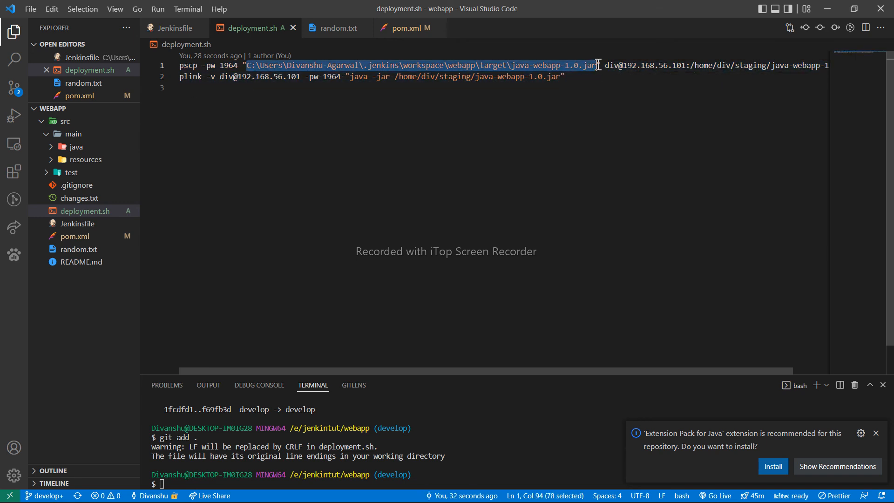
click(598, 66)
scroll(598, 64, right, 1)
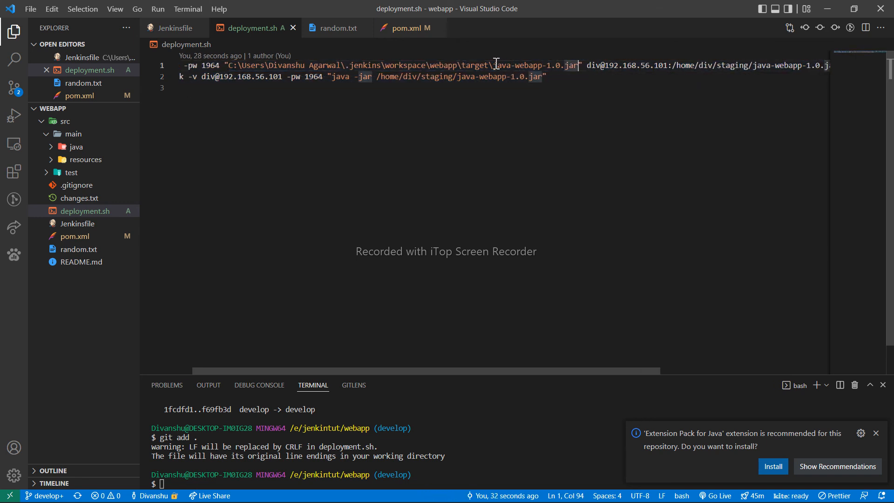
drag(430, 66, 456, 66)
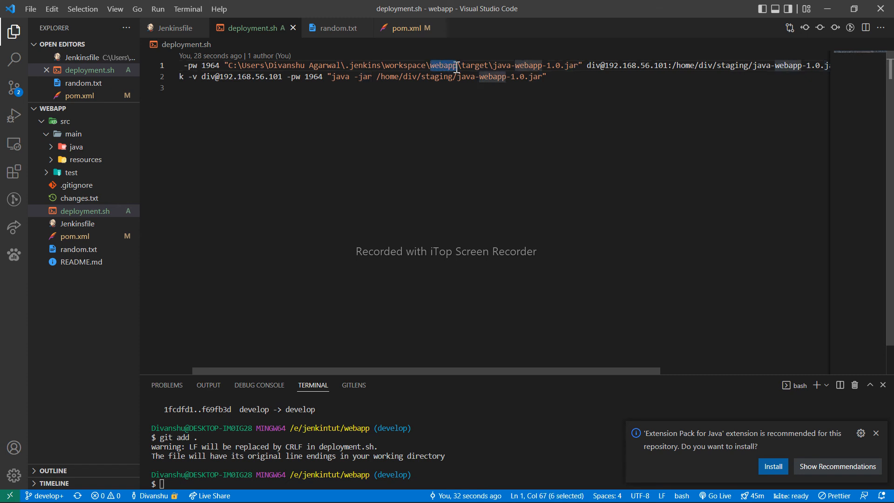
drag(498, 66, 574, 66)
click(574, 66)
- Examine the remote staging destination of the pscp command and the plink line that runs the jar in deployment.sh
scroll(570, 66, right, 4)
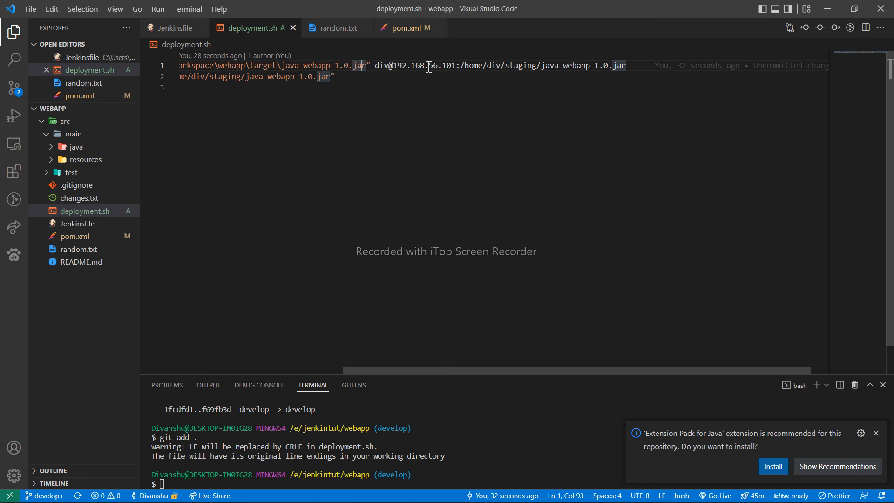
drag(376, 67, 648, 70)
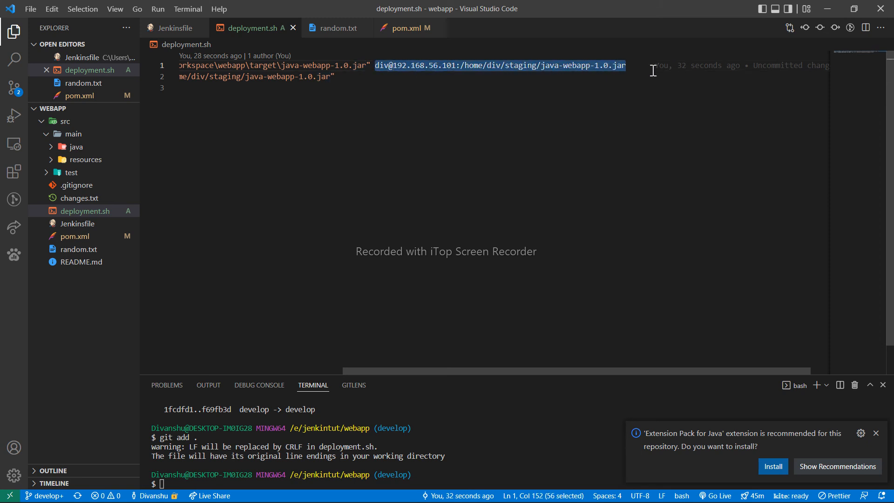
scroll(653, 70, left, 5)
drag(563, 76, 162, 74)
click(445, 76)
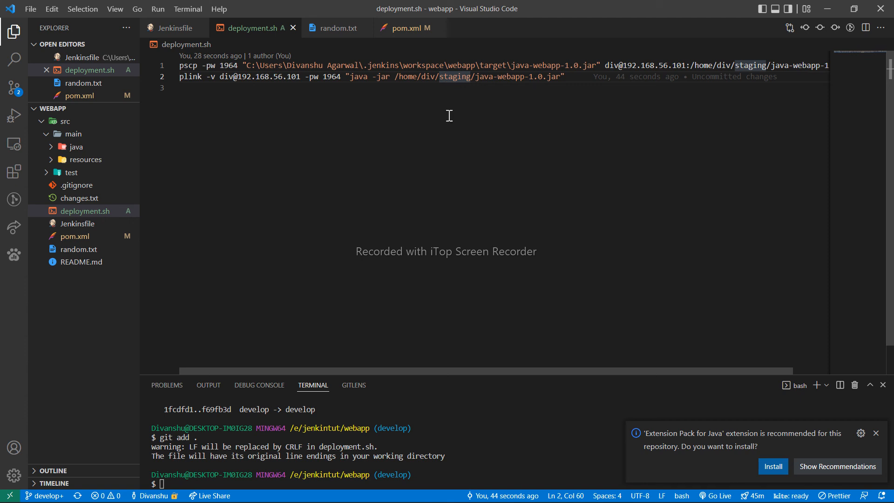
- Open the project's Jenkinsfile and add an empty stage('Deploy') block after the Test stage
click(98, 224)
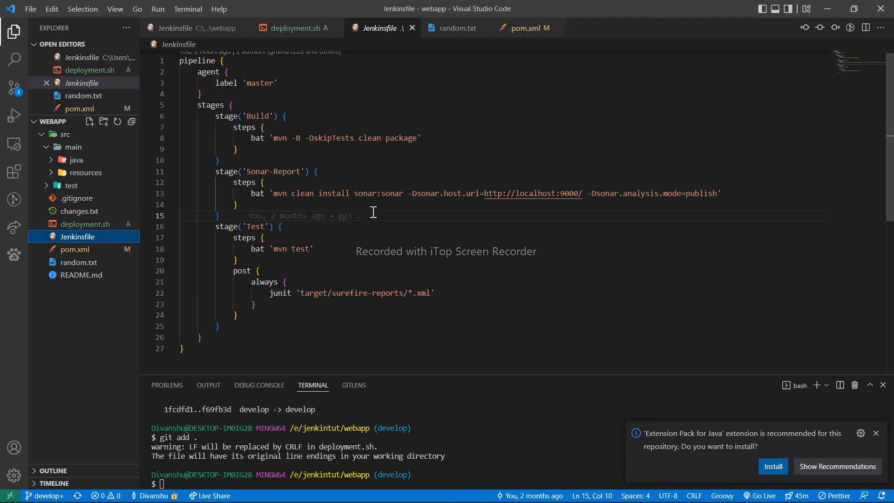
scroll(373, 211, down, 2)
click(240, 266)
key(Return)
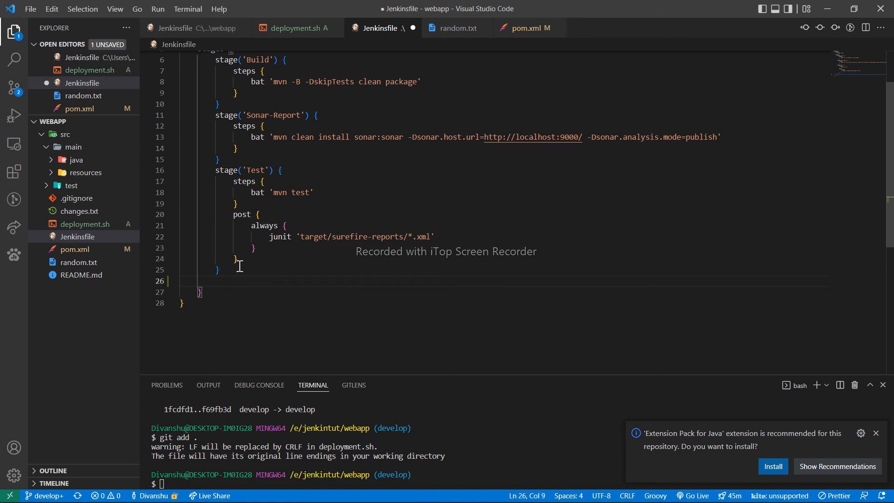
text(stage('Deploy'){)
key(Return)
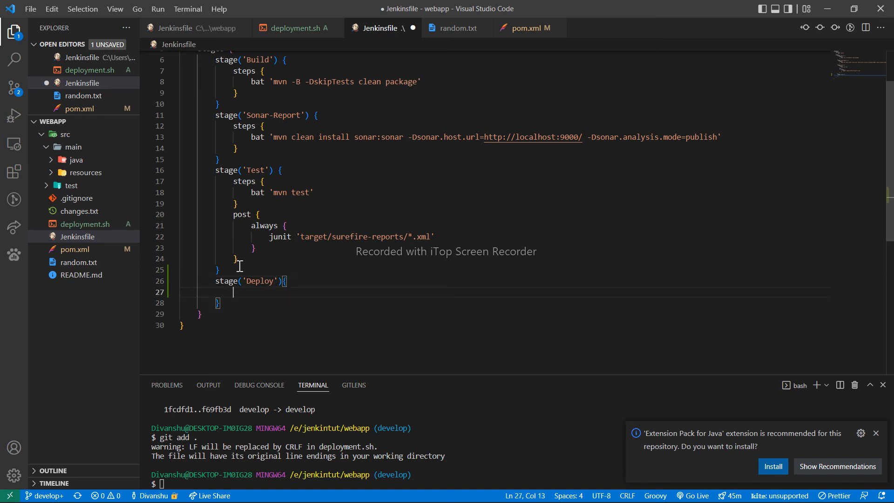
- Add a steps block inside the Deploy stage and start a bat command in it
text(steps)
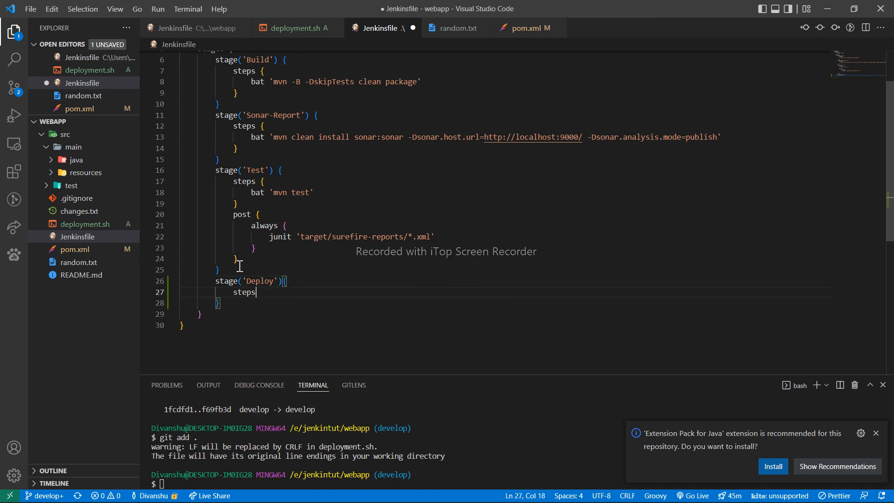
text({)
key(Return)
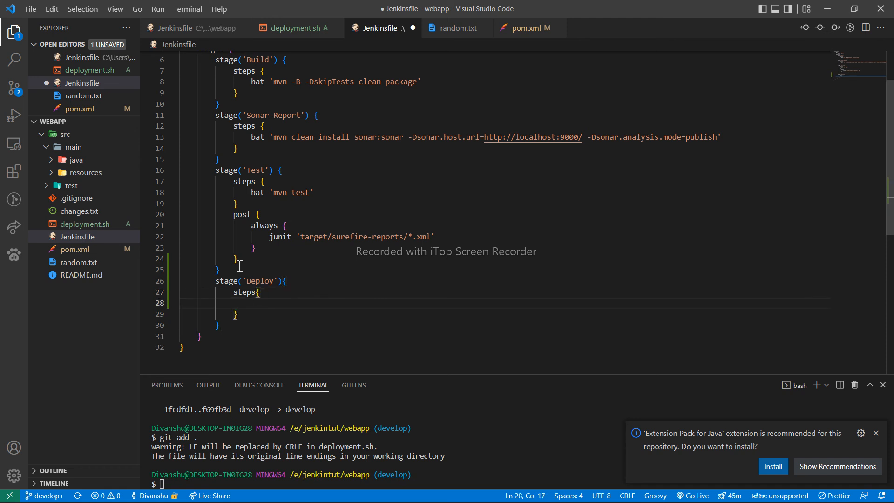
key(Up)
key(Right)
key(Down)
key(Tab)
text(bat)
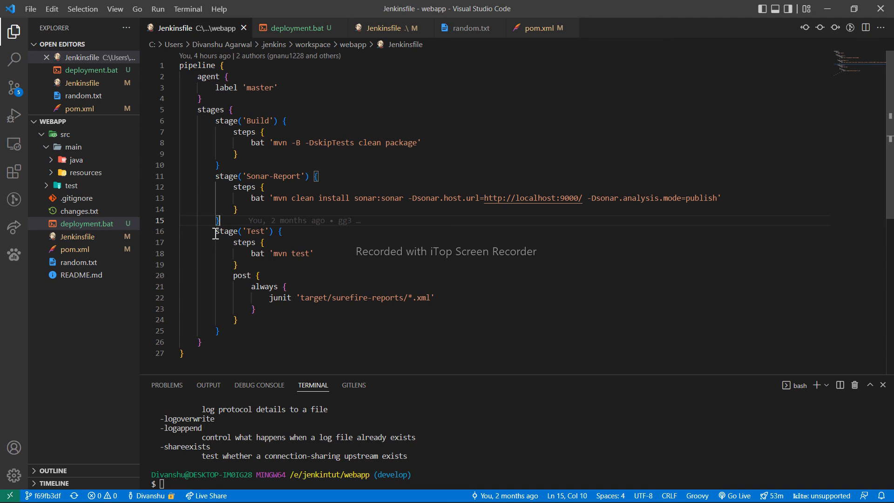
- Undo the last edit in the .jenkins workspace copy of the Jenkinsfile, save that copy and close it
click(226, 331)
key(ctrl+z)
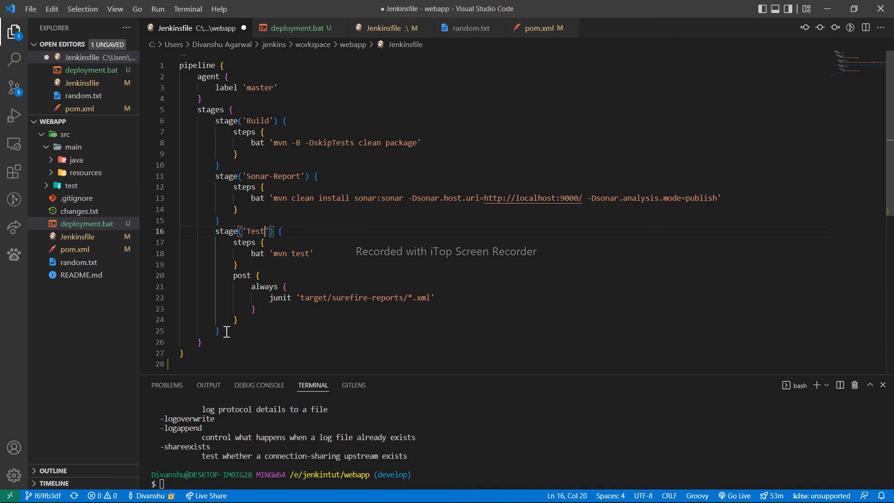
key(ctrl+s)
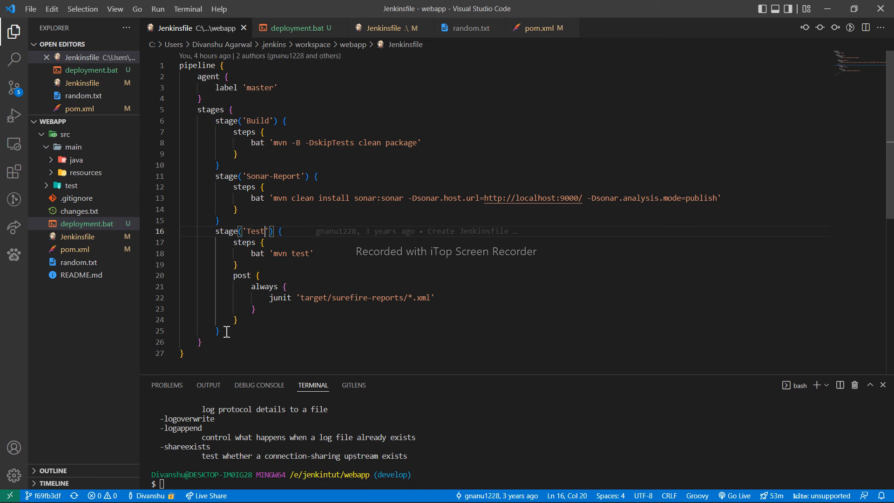
key(ctrl+w)
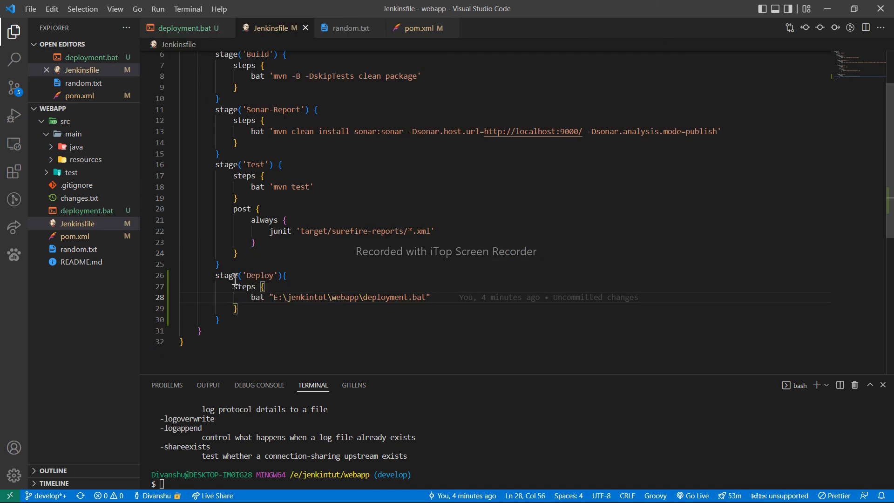
- Examine the Deploy stage in the Jenkinsfile and its bat line that calls deployment.bat
drag(216, 275, 252, 324)
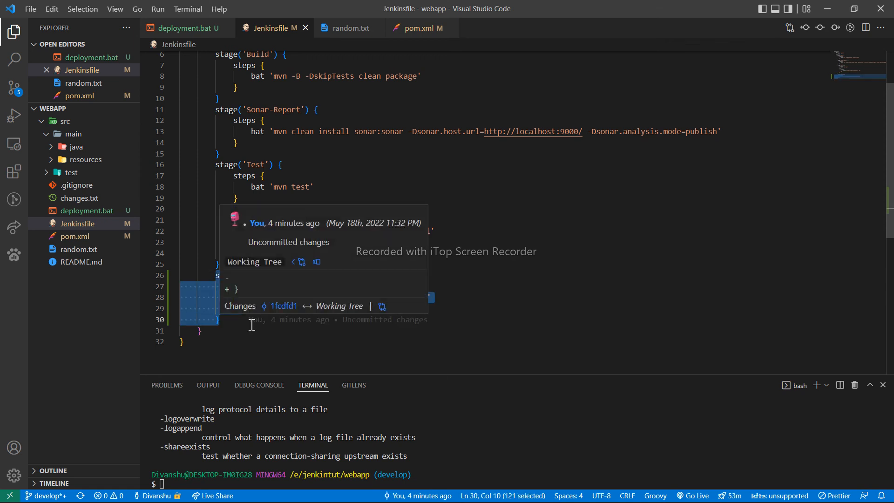
click(494, 308)
click(454, 294)
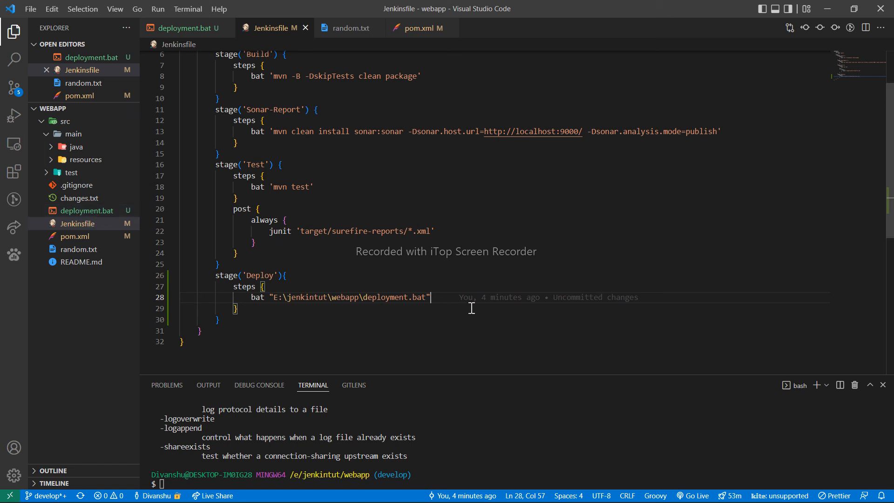
mouse_move(456, 300)
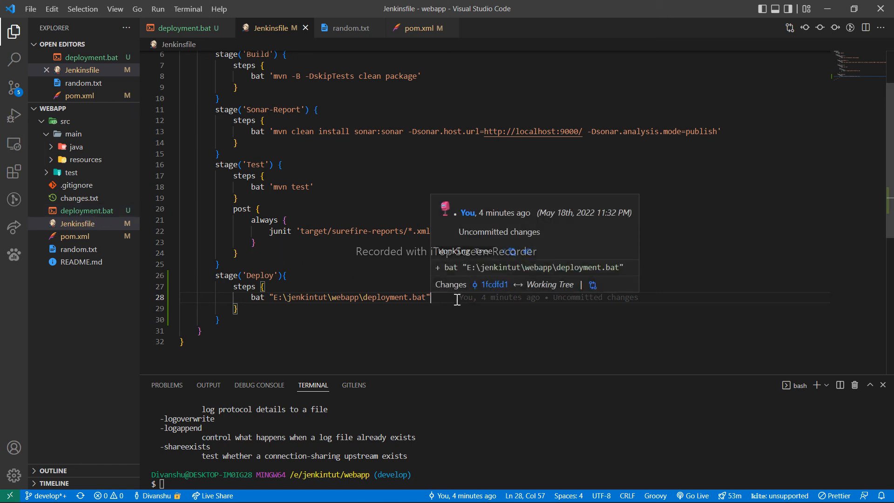
- In a cleared terminal, stage all changes with git and commit them with the message "staging"
click(523, 433)
text(clear)
key(Return)
text(git add .)
key(Return)
text(git commit -m "staging")
key(Return)
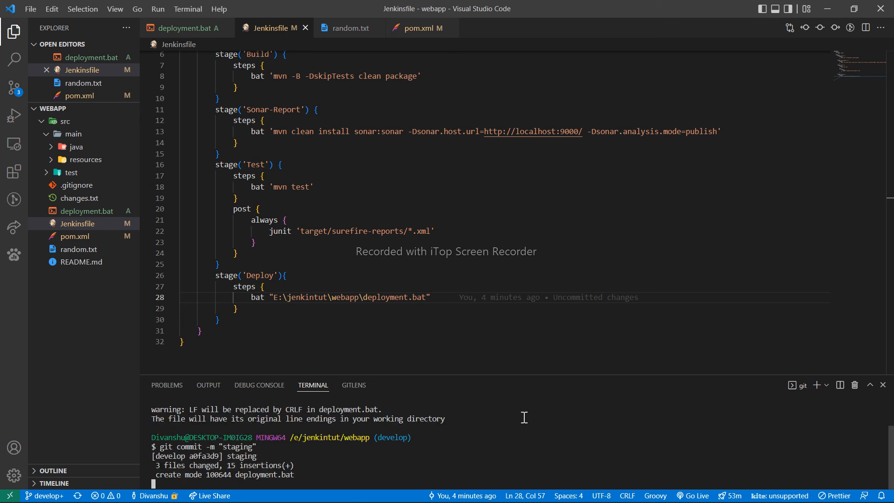
- Push the commit to the develop branch on origin and enlarge the terminal area to show the push output
text(git push)
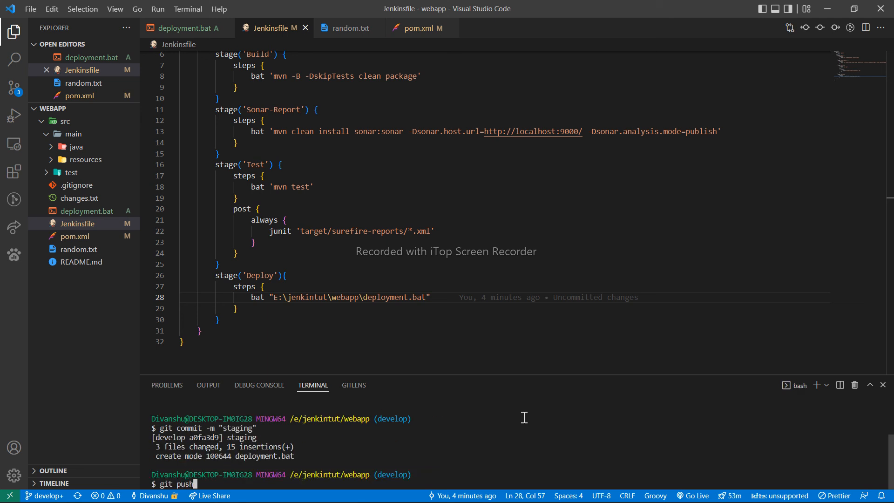
text( origin develo)
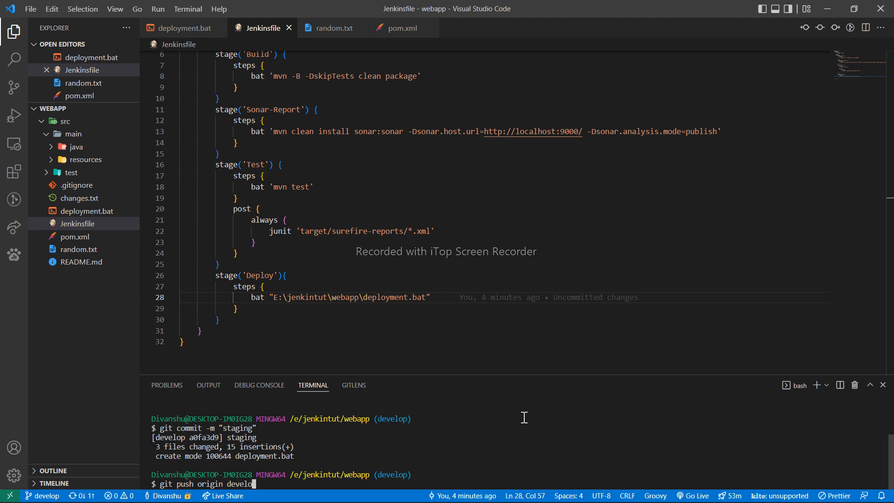
text(p)
key(Return)
drag(500, 375, 499, 322)
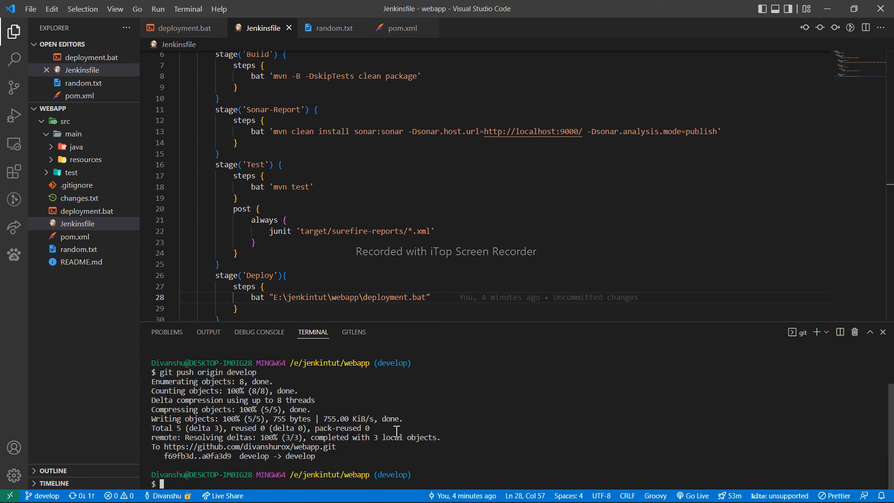
- Switch to Chrome and go from the Jenkins console output of build #30 to the webapp project page
click(433, 494)
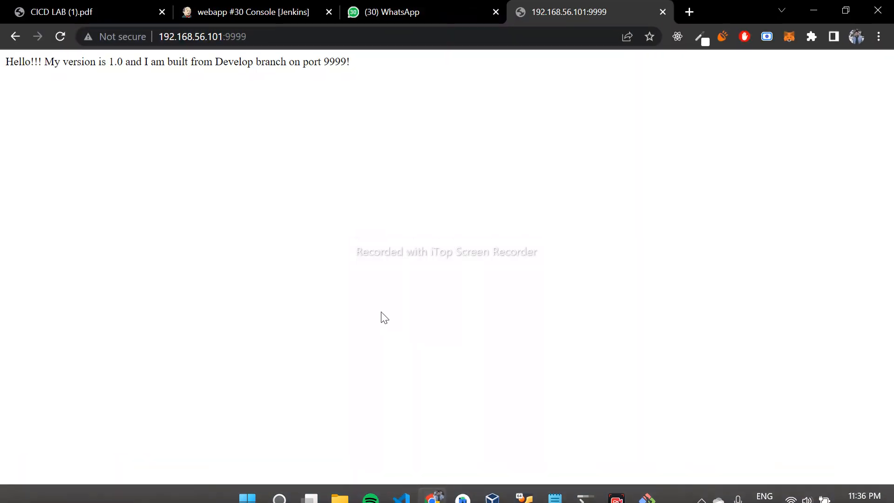
click(233, 14)
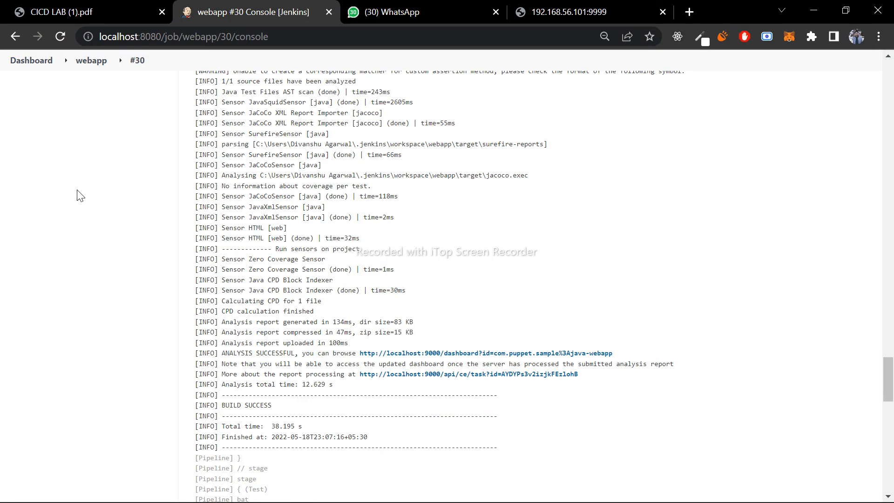
scroll(80, 196, up, 20)
click(89, 60)
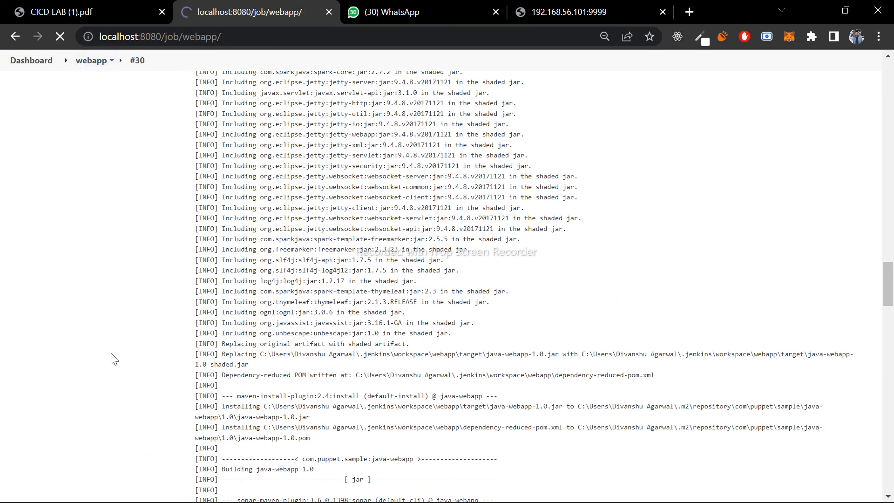
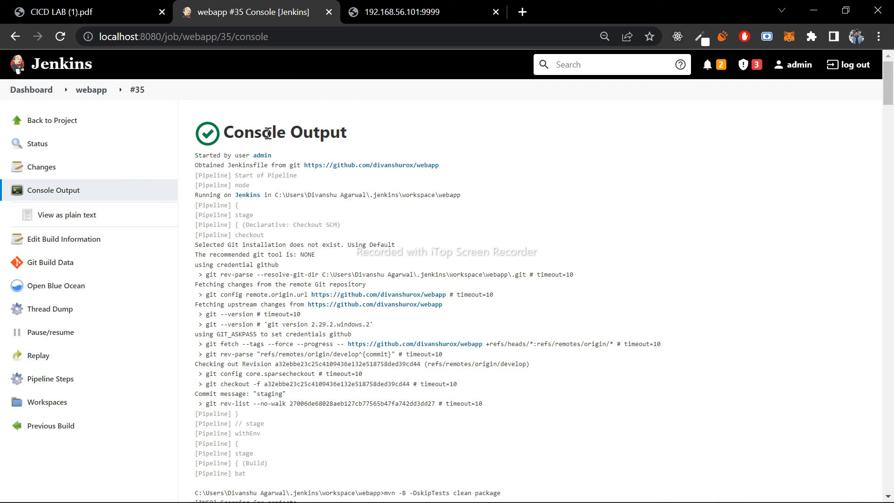
- Examine the console output of build #35 through the Maven build and the test results, including the port the server listens on
scroll(329, 246, down, 1)
scroll(461, 287, down, 20)
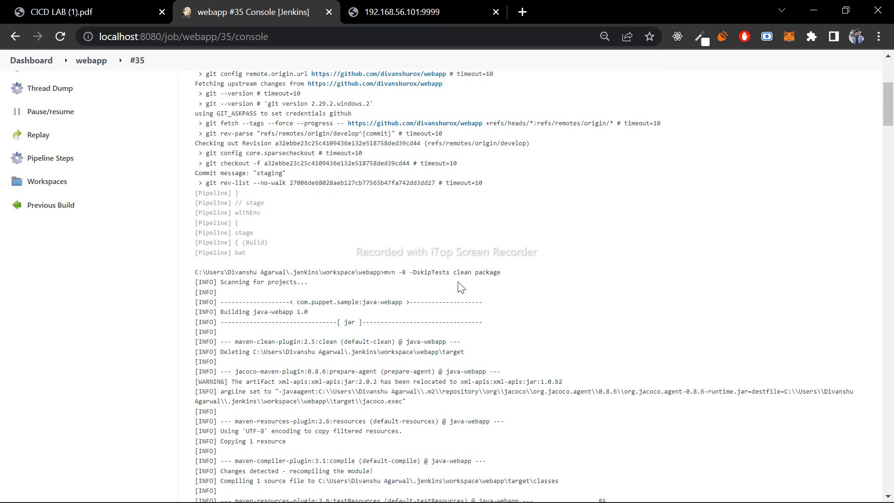
scroll(459, 283, down, 20)
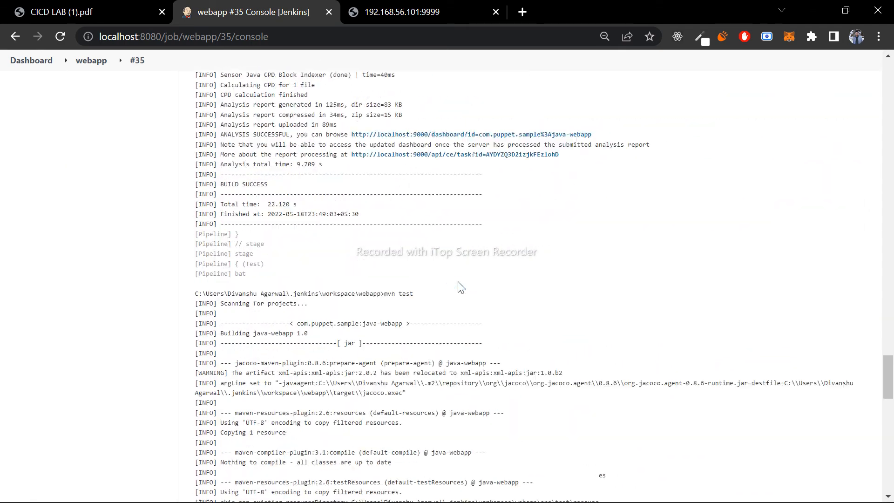
scroll(459, 282, down, 4)
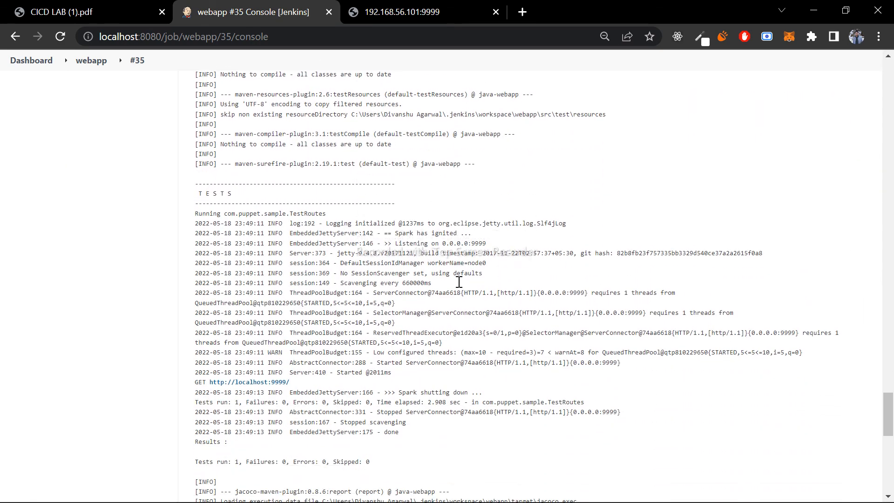
drag(196, 203, 417, 424)
click(418, 425)
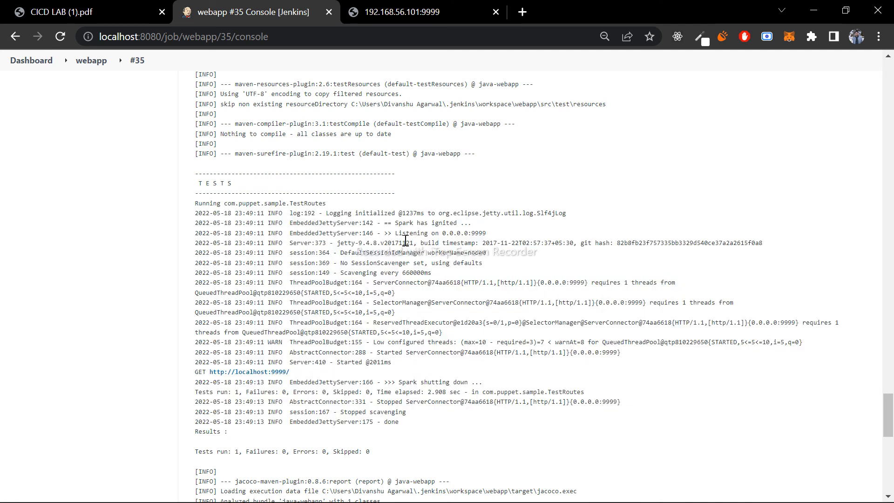
drag(396, 224, 462, 223)
click(462, 223)
scroll(421, 279, down, 2)
scroll(421, 280, down, 6)
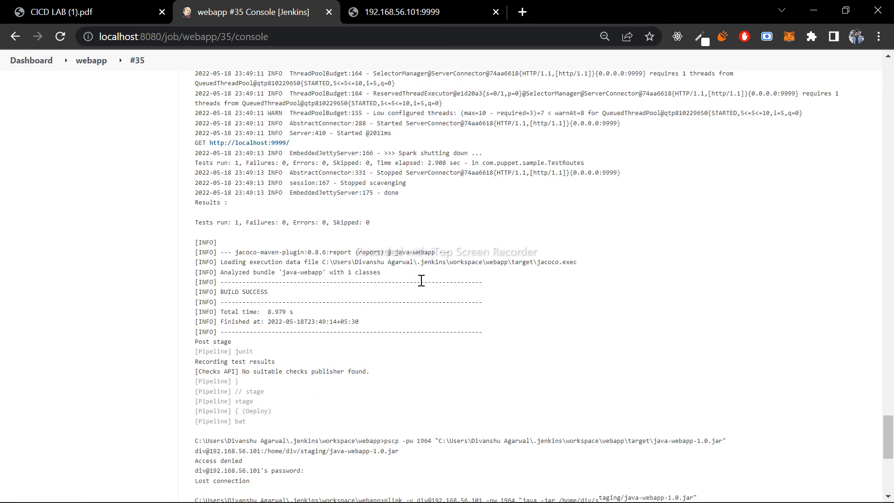
- Examine the Deploy stage at the end of build #35's console output, including the login lines and the final build status
scroll(421, 279, down, 4)
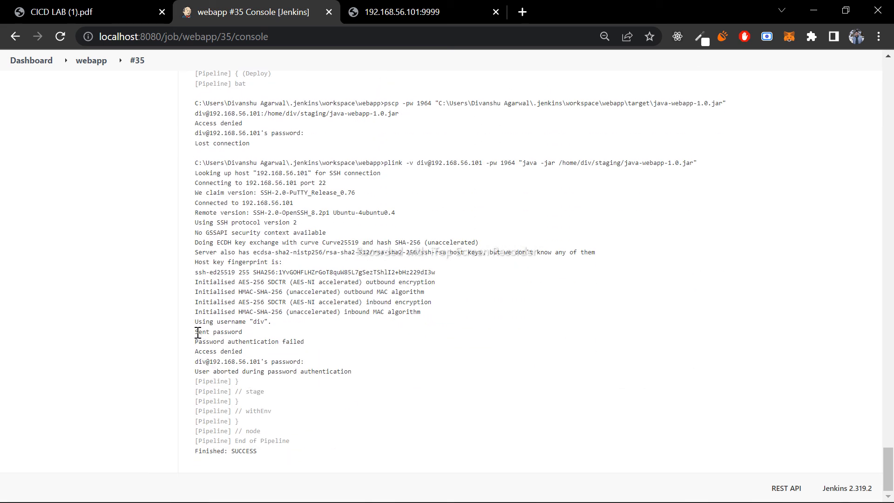
mouse_move(196, 322)
mouse_down()
mouse_move(275, 324)
mouse_move(193, 319)
mouse_up()
click(276, 324)
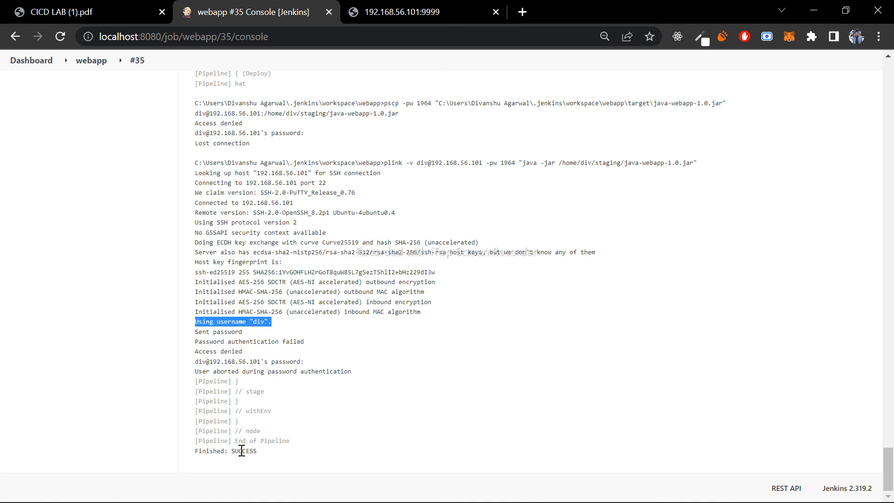
drag(255, 450, 188, 459)
click(284, 445)
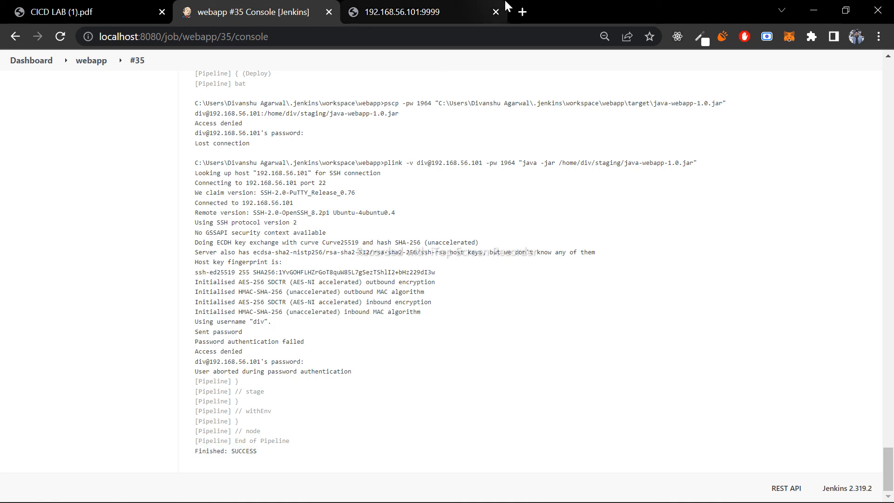
- Reload the deployed app at 192.168.56.101:9999 and check its address, port and greeting message
click(424, 10)
click(246, 30)
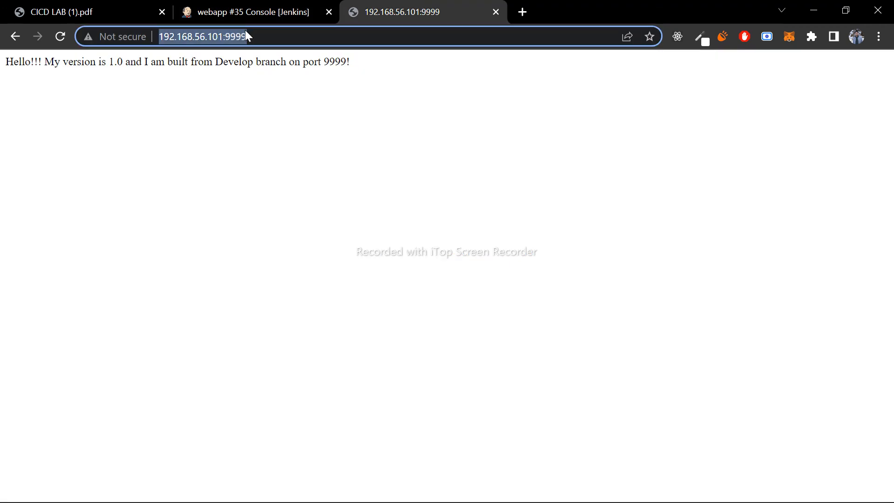
key(Return)
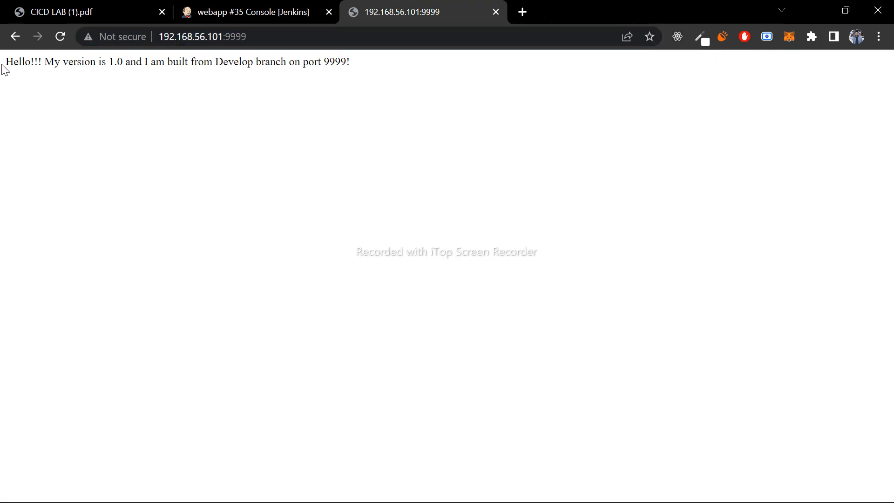
drag(4, 67, 357, 76)
click(357, 76)
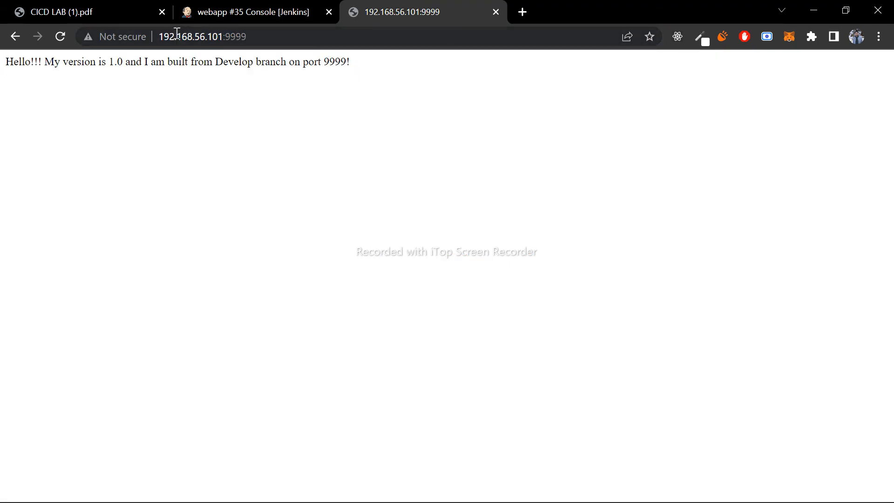
drag(160, 37, 223, 45)
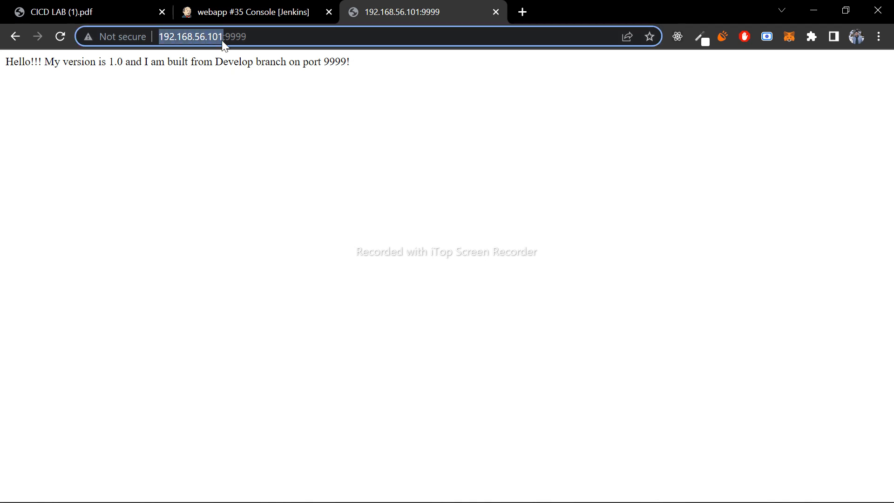
double_click(258, 36)
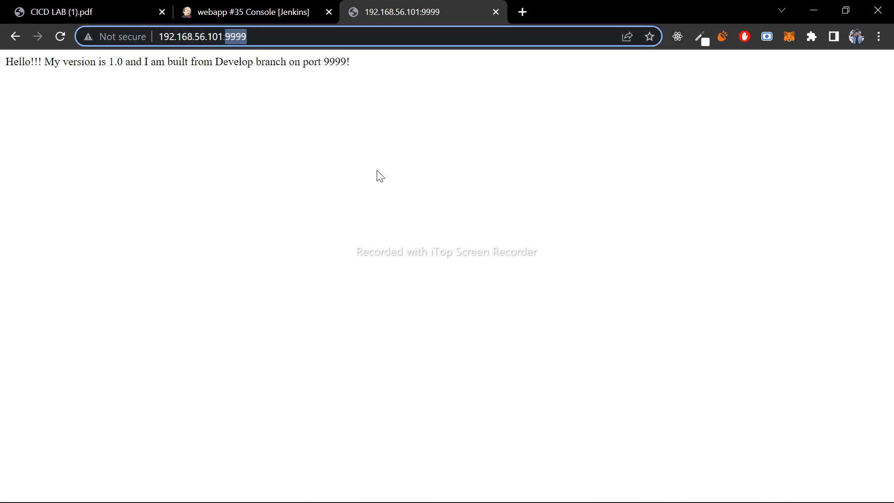
click(359, 96)
mouse_move(8, 63)
mouse_down()
mouse_move(405, 64)
mouse_move(2, 77)
mouse_up()
click(405, 64)
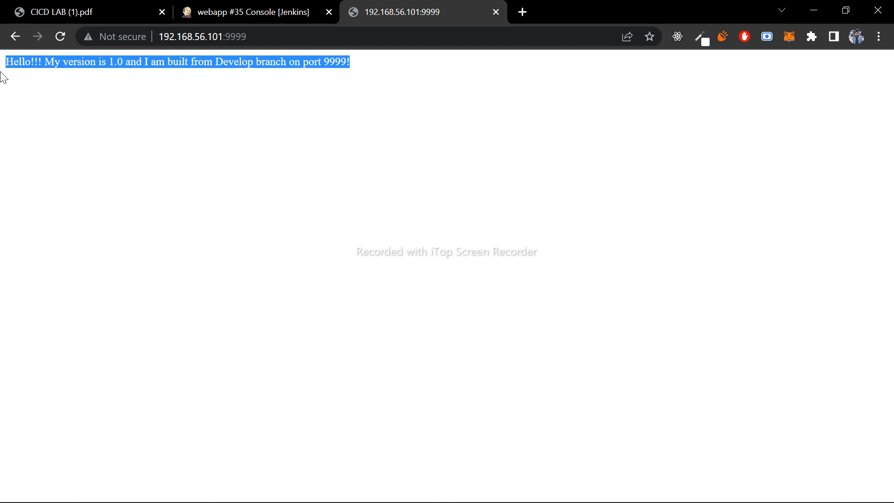
click(289, 146)
- Return from the Jenkins console output of build #35 to the webapp project page and review its Stage View
click(259, 5)
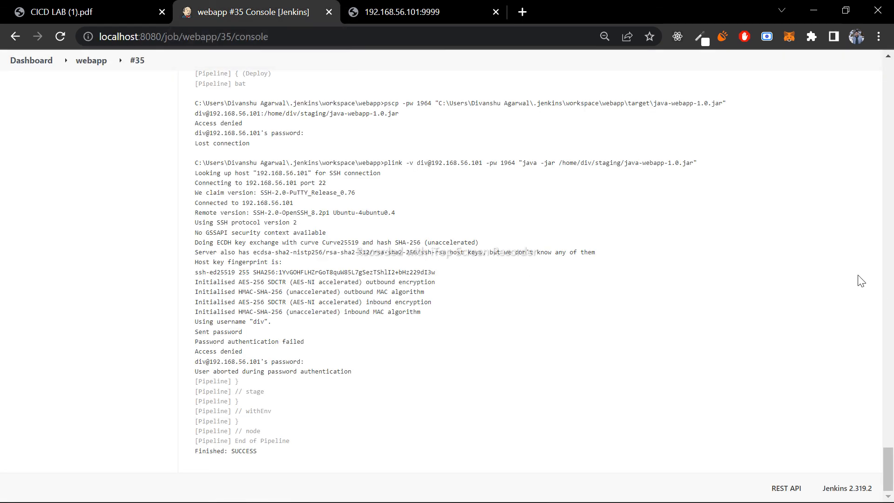
drag(887, 465, 888, 81)
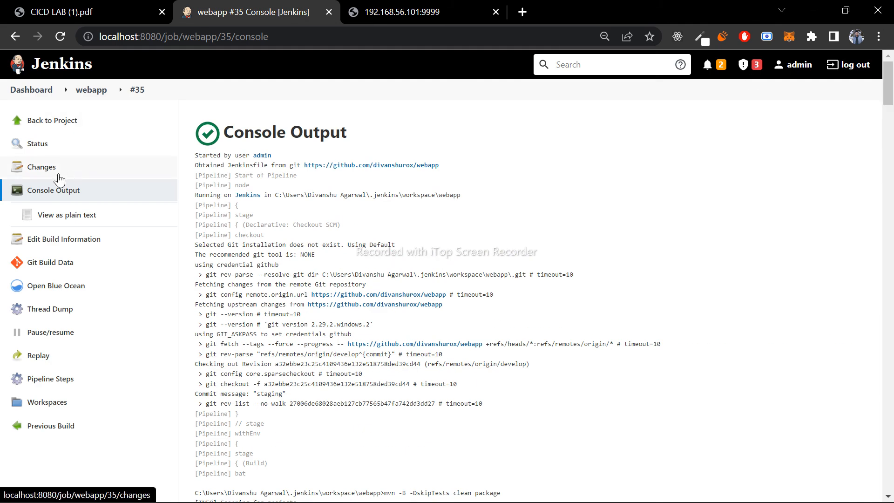
click(44, 120)
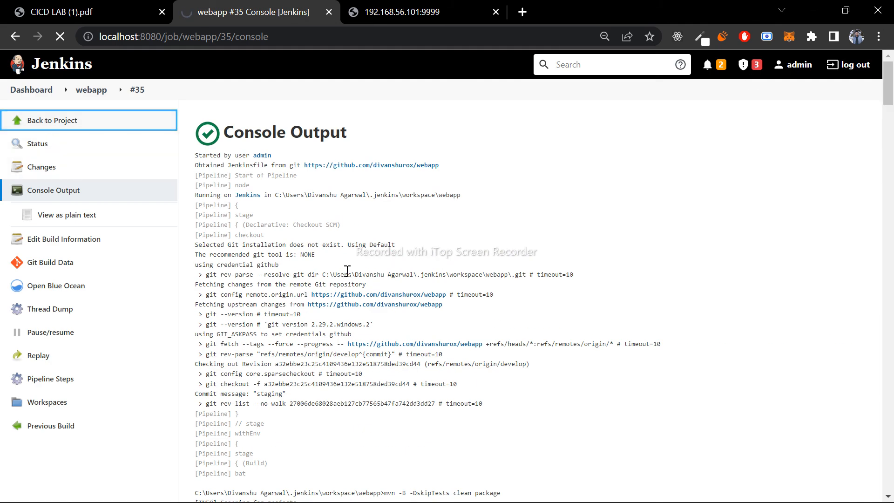
scroll(546, 364, down, 3)
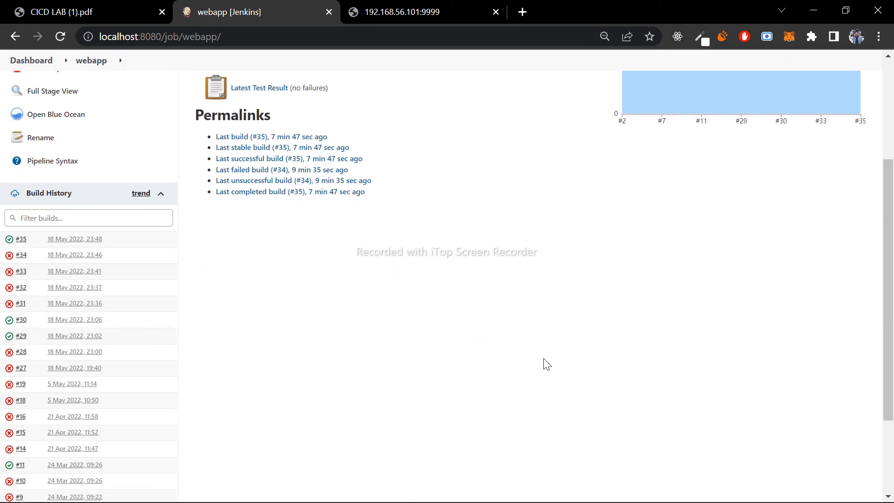
scroll(543, 359, up, 2)
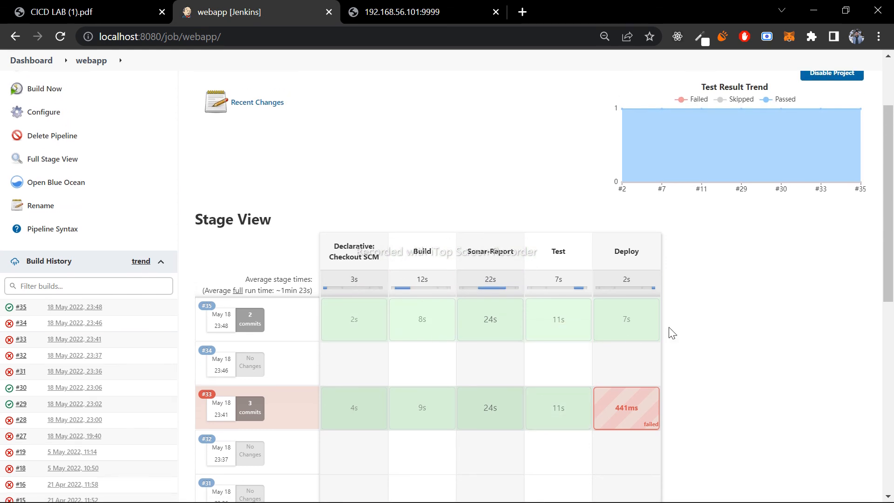
- Switch to the ubuntu virtual machine in VirtualBox and unlock its session with the account password
click(525, 488)
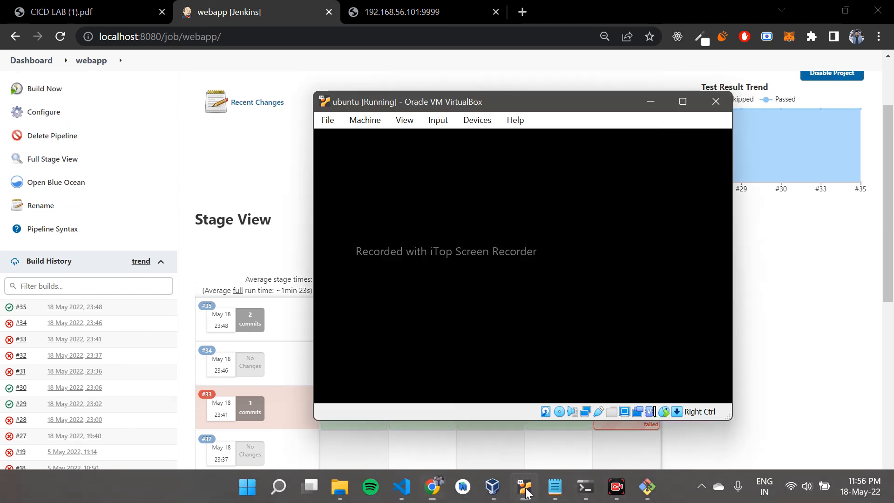
click(667, 347)
text(••••)
key(Return)
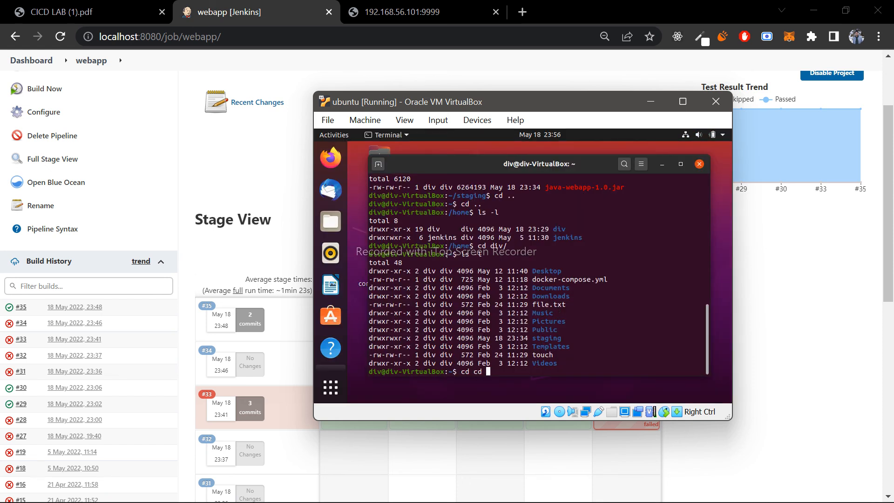
- In the Ubuntu terminal, change to the staging directory and list its contents in long format to check the java-webapp-1.0.jar file
key(Tab)
key(Return)
text(cd sta)
key(Tab)
key(Return)
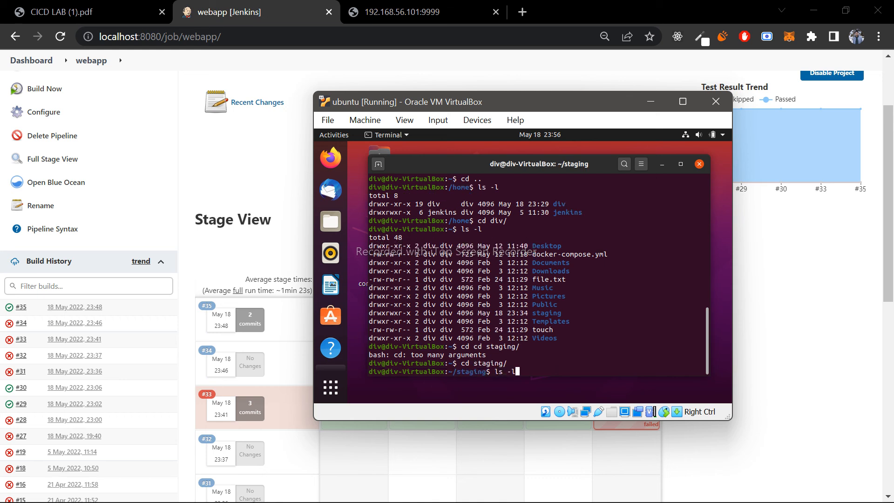
text(ls -l)
key(Return)
drag(545, 364, 625, 369)
click(624, 366)
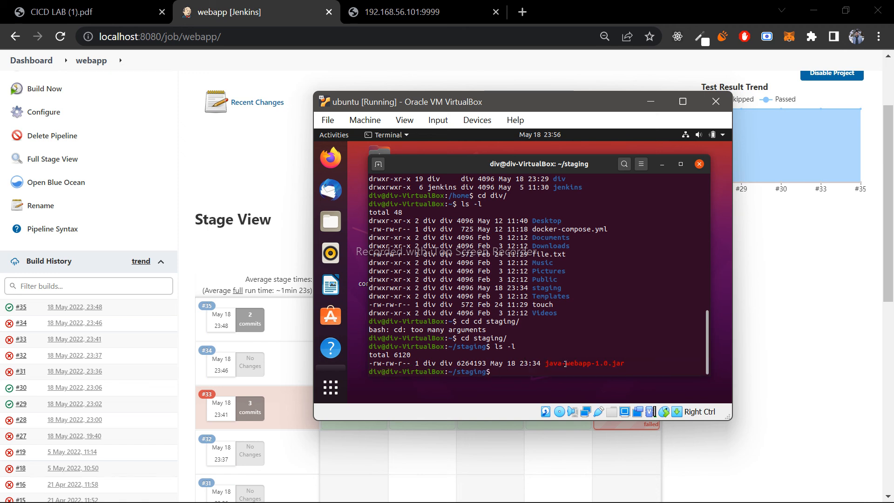
- Switch back to Jenkins in Chrome and open the advanced settings of the Plugin Manager
click(797, 365)
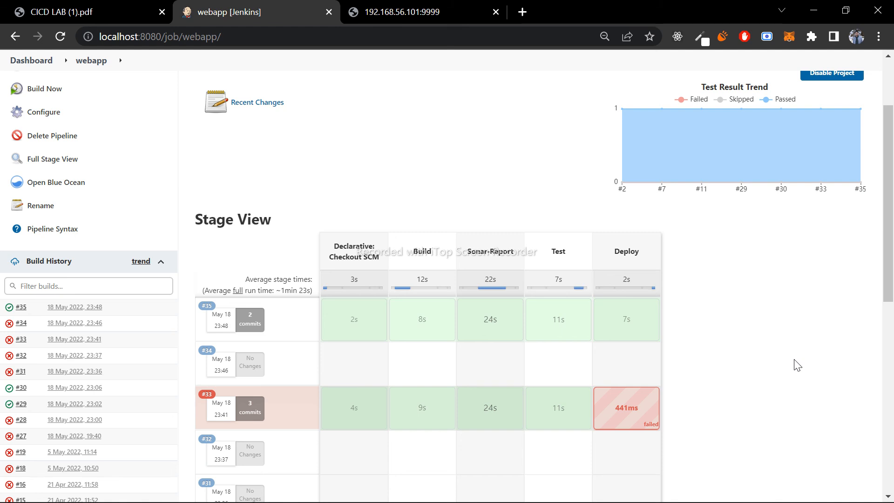
scroll(452, 216, up, 3)
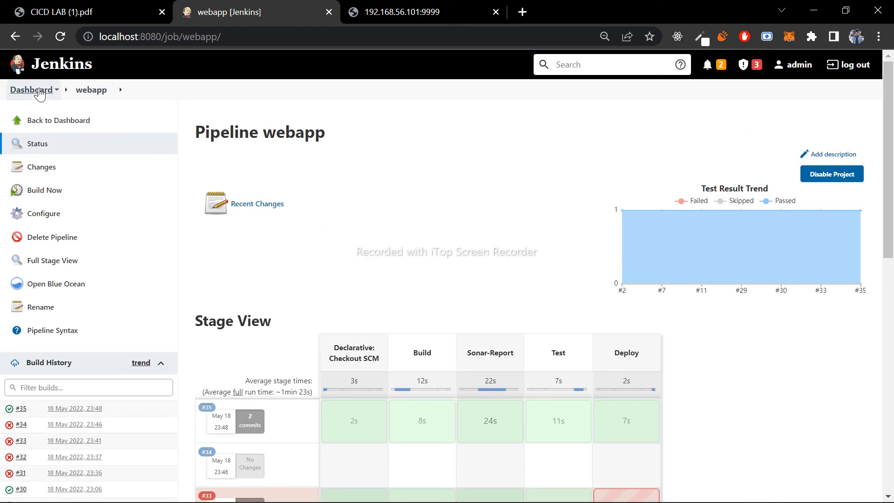
click(31, 89)
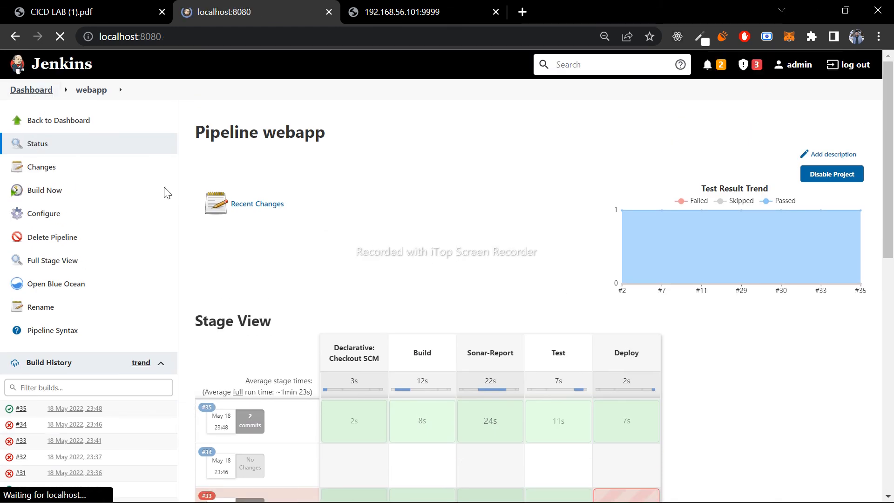
click(59, 241)
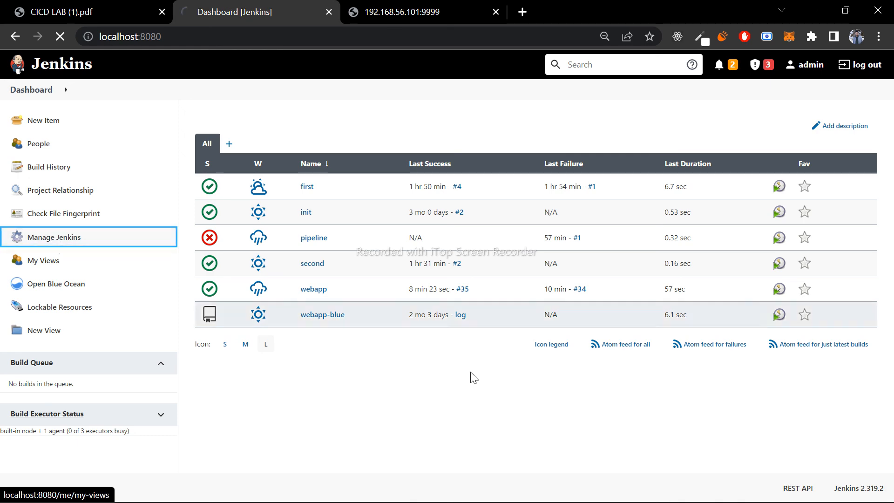
scroll(473, 377, down, 15)
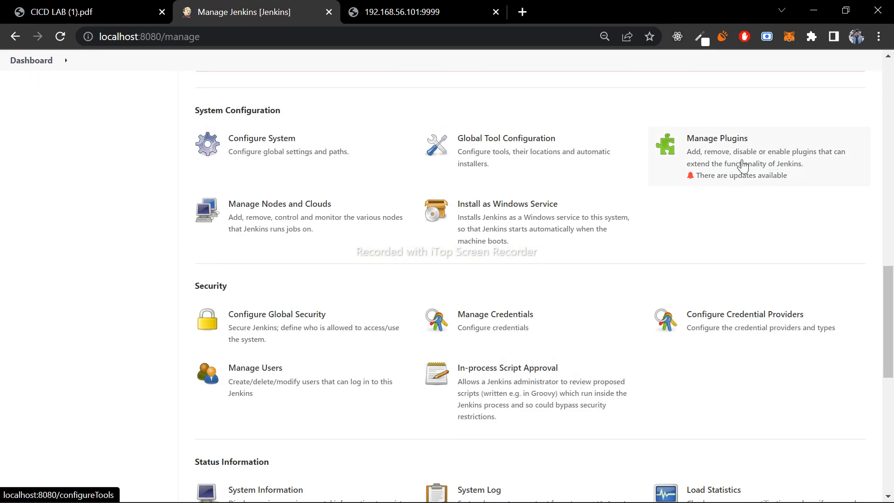
click(657, 166)
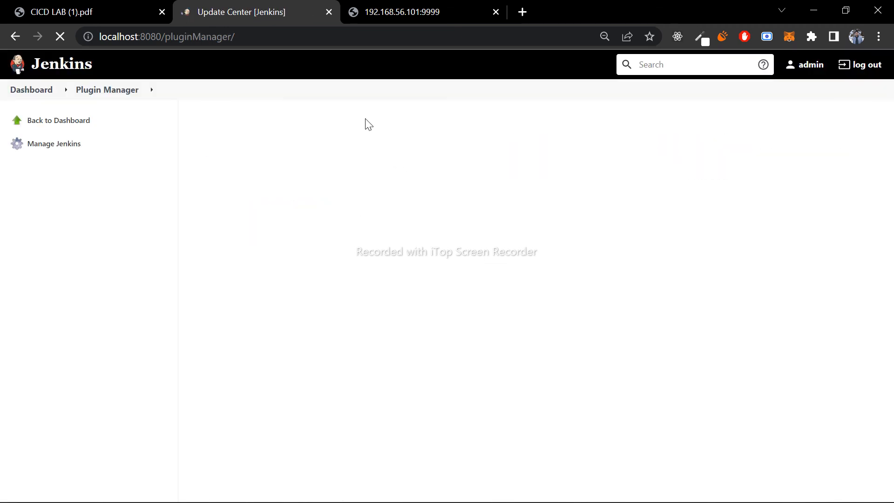
click(350, 160)
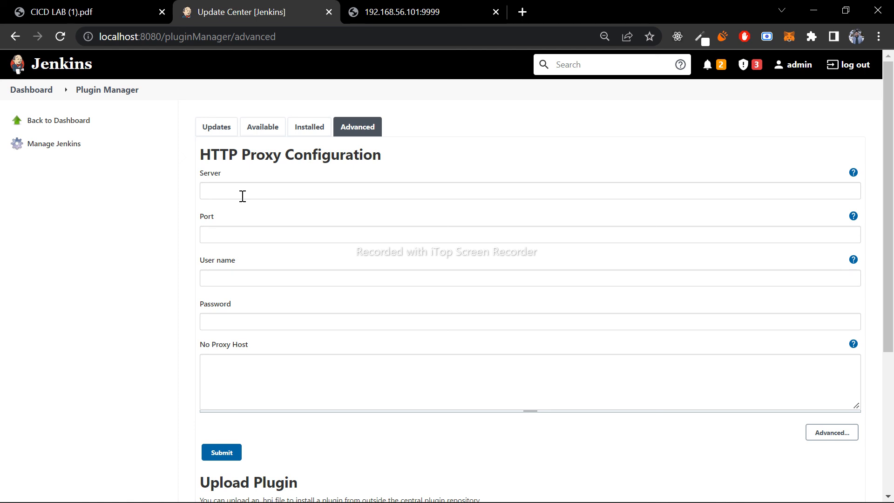
- Fill in the HTTP Proxy Configuration with the user name admin and the account password
click(239, 280)
text(admin)
key(Tab)
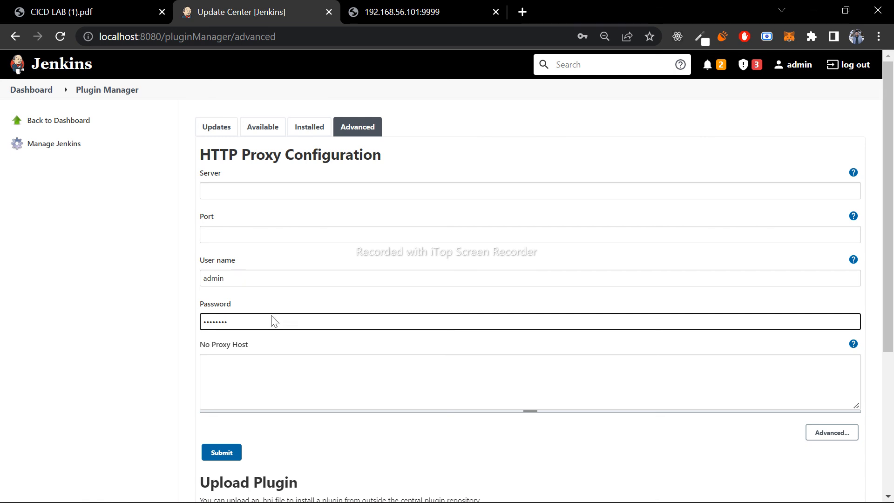
- Choose 42crunch-security-audit.hpi from Downloads as the plugin file and upload it to Jenkins for installation
scroll(273, 320, down, 5)
click(243, 306)
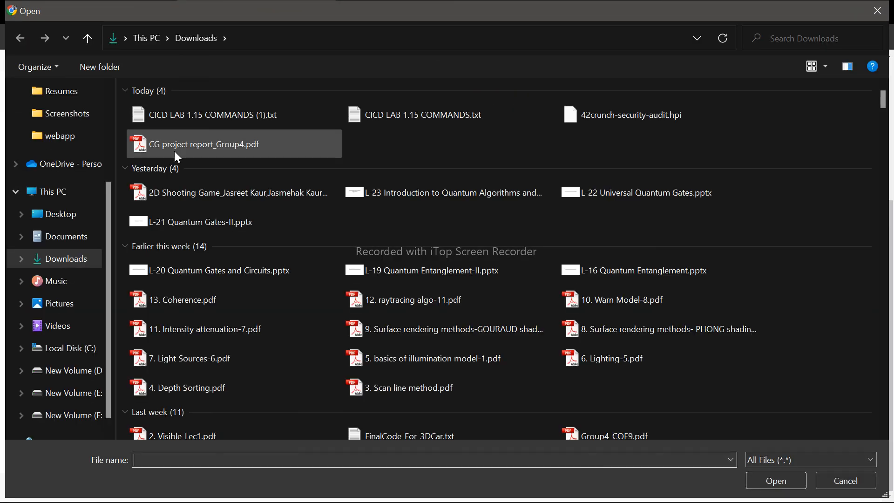
click(624, 114)
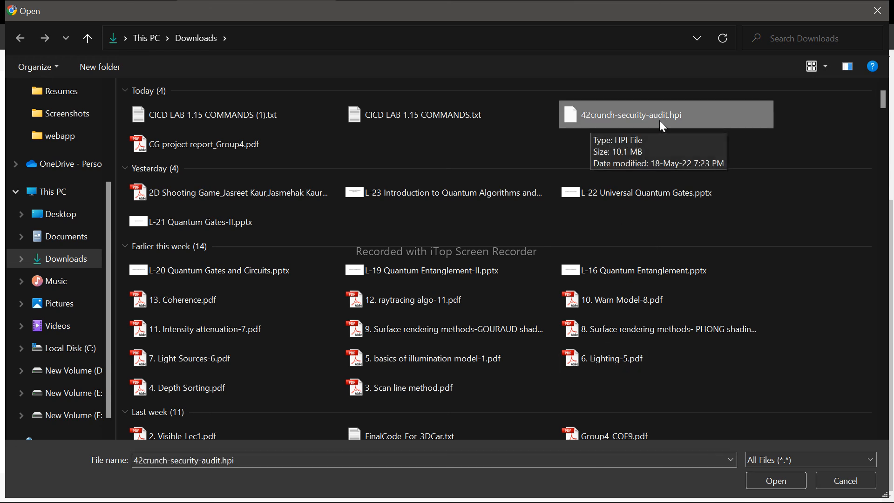
click(761, 475)
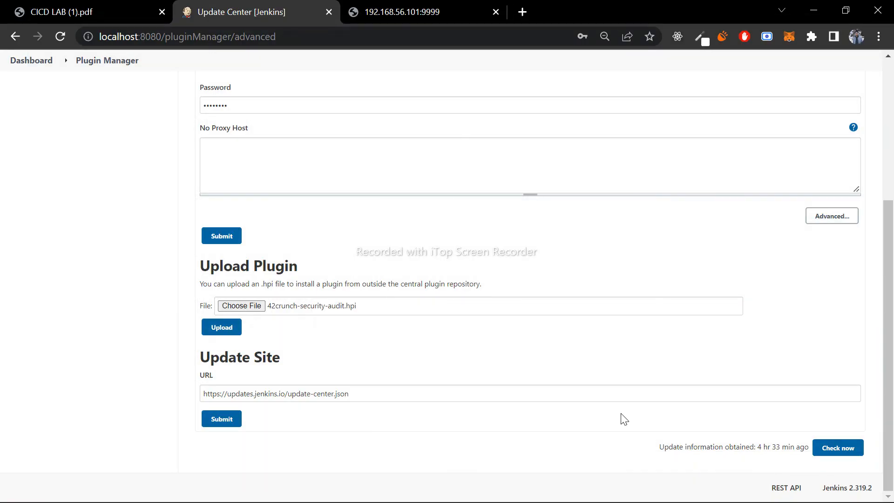
click(220, 326)
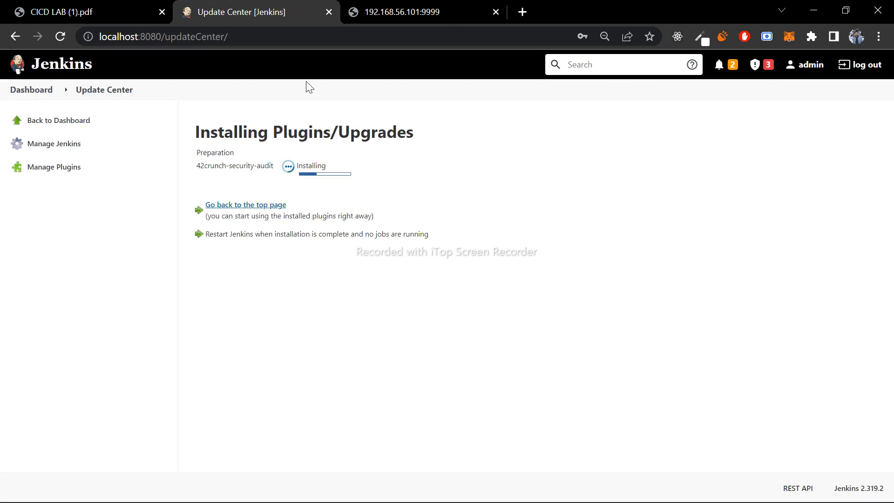
- Switch to File Explorer and open the plugins folder inside .jenkins in the user's home folder on drive C
drag(195, 134, 416, 135)
click(415, 134)
mouse_move(388, 502)
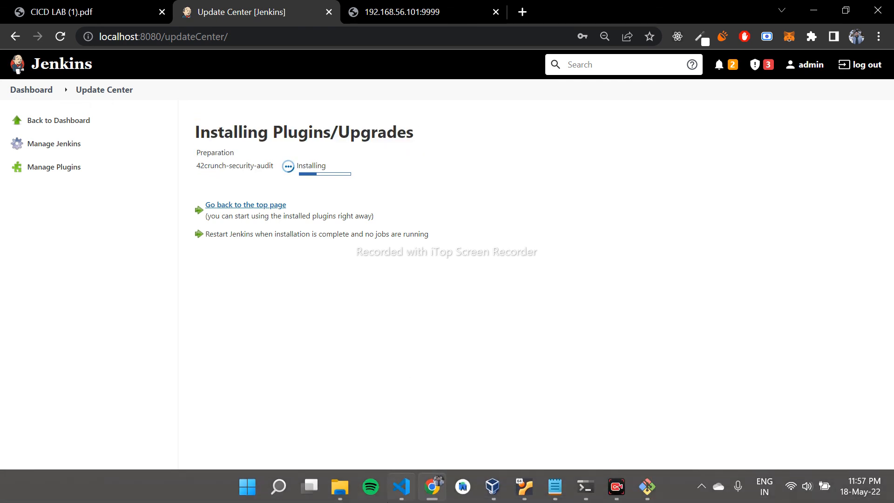
click(340, 487)
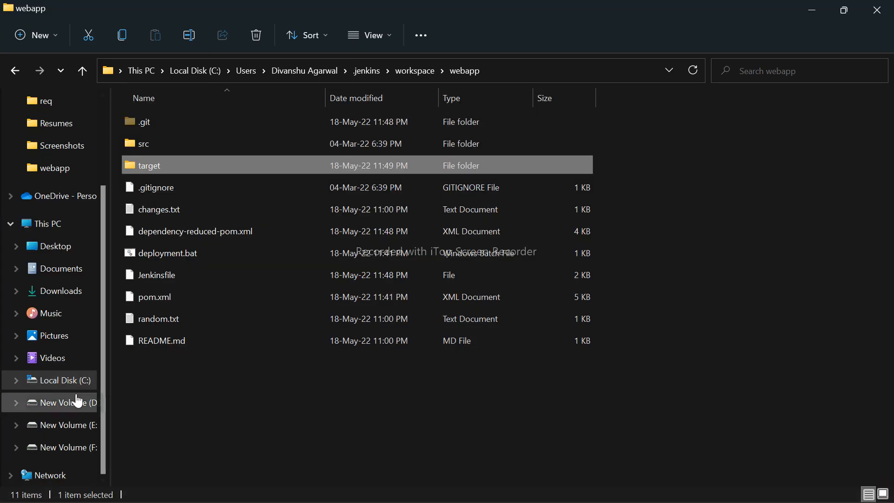
click(70, 380)
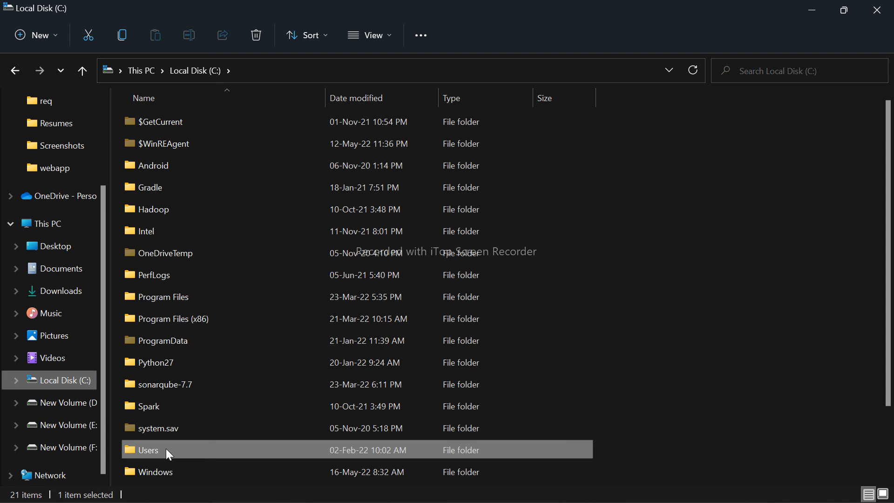
double_click(166, 449)
click(174, 138)
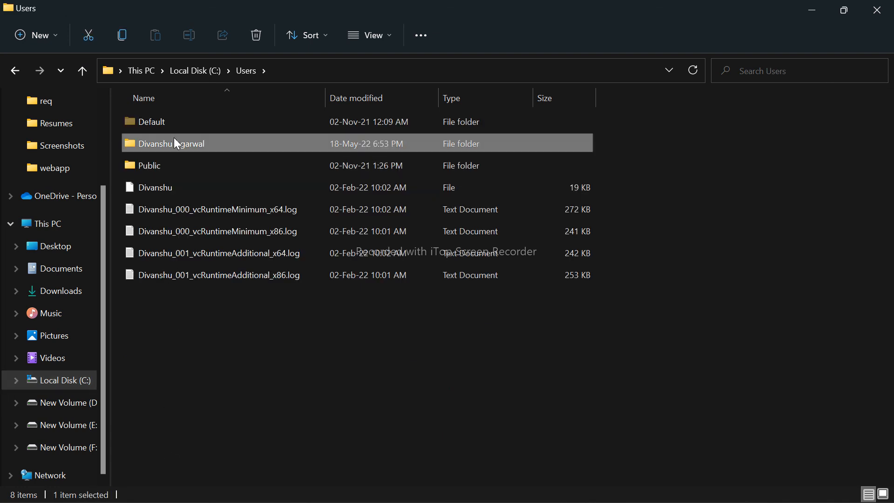
double_click(175, 140)
double_click(164, 342)
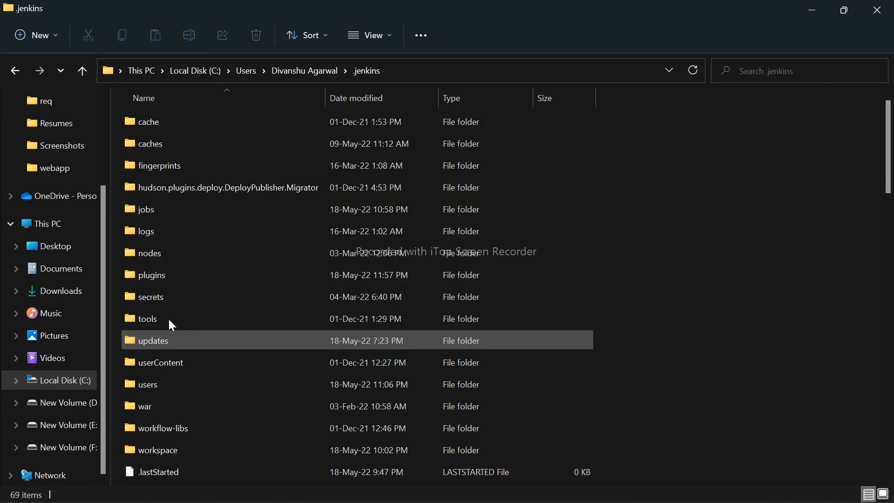
double_click(161, 273)
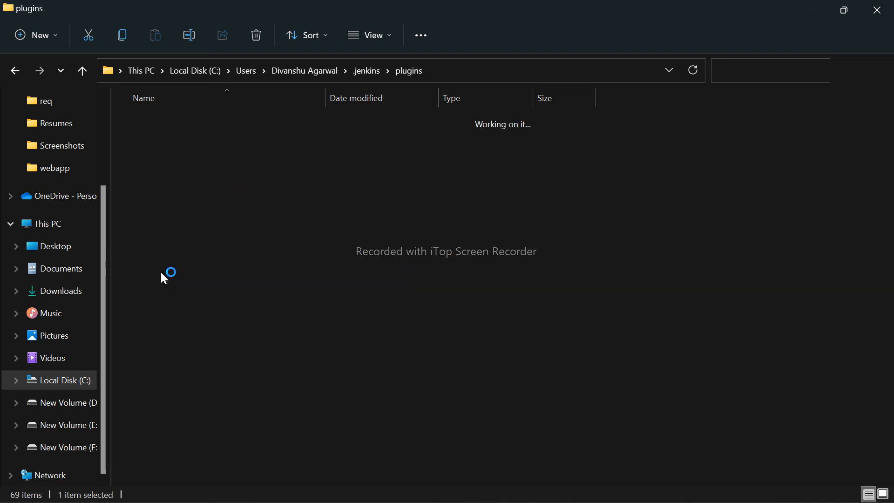
drag(602, 124, 125, 125)
click(682, 145)
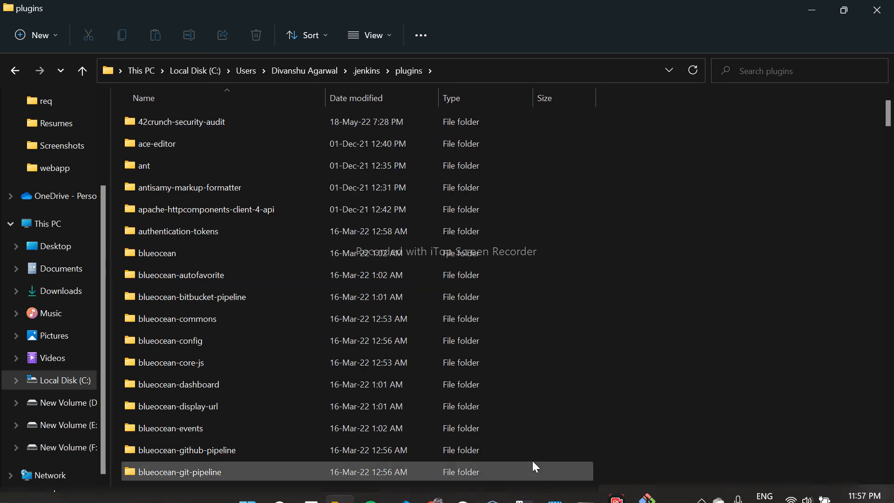
- Switch back to Jenkins in Chrome, check the 42crunch-security-audit installation status, and return to the dashboard
click(435, 487)
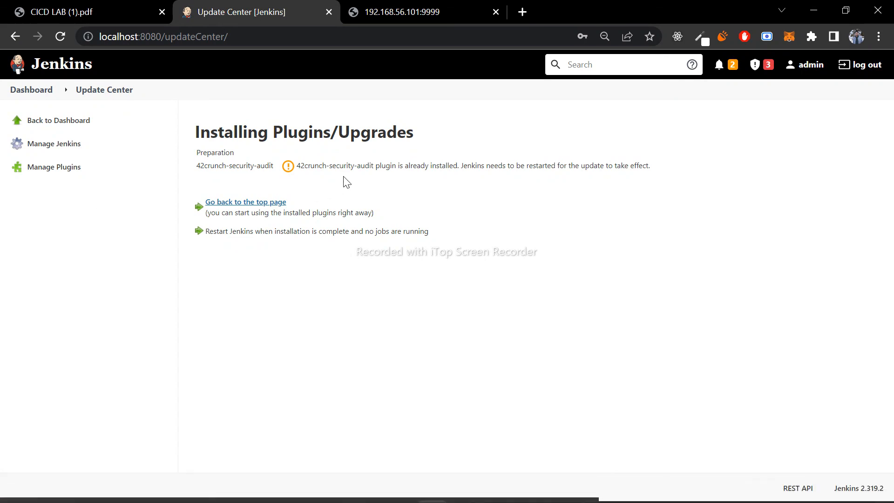
drag(298, 165, 661, 175)
click(653, 169)
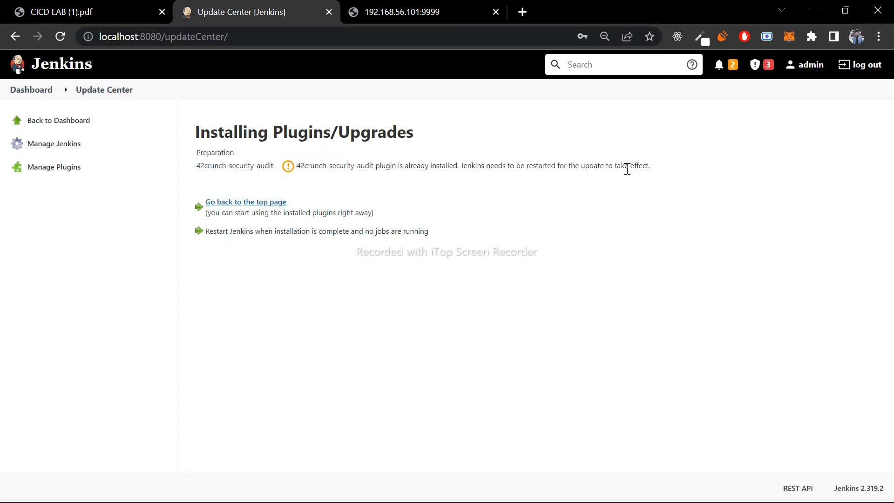
click(21, 91)
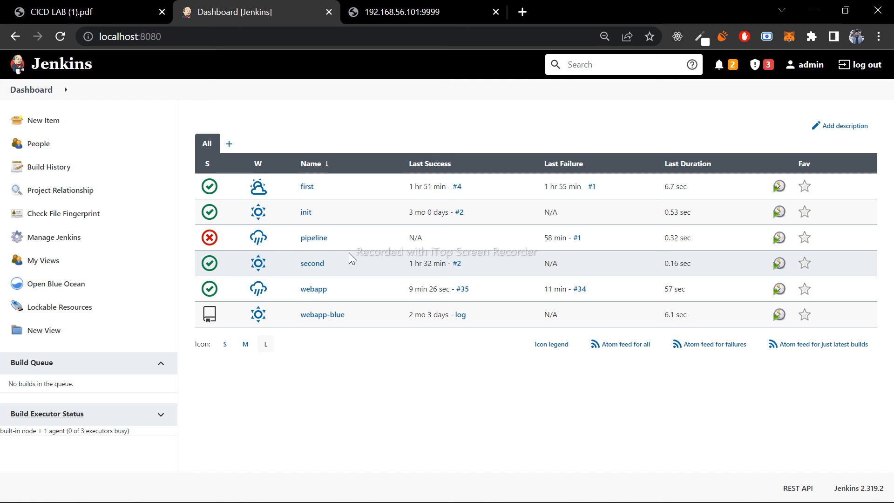
- Switch to File Explorer, go up to the .jenkins folder to view its contents, and return to the Jenkins dashboard
key(alt+Tab)
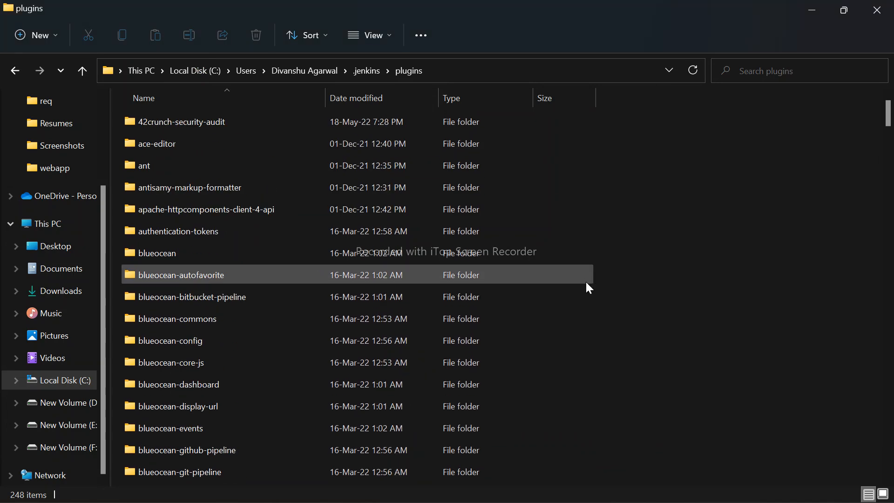
key(alt+Up)
click(672, 289)
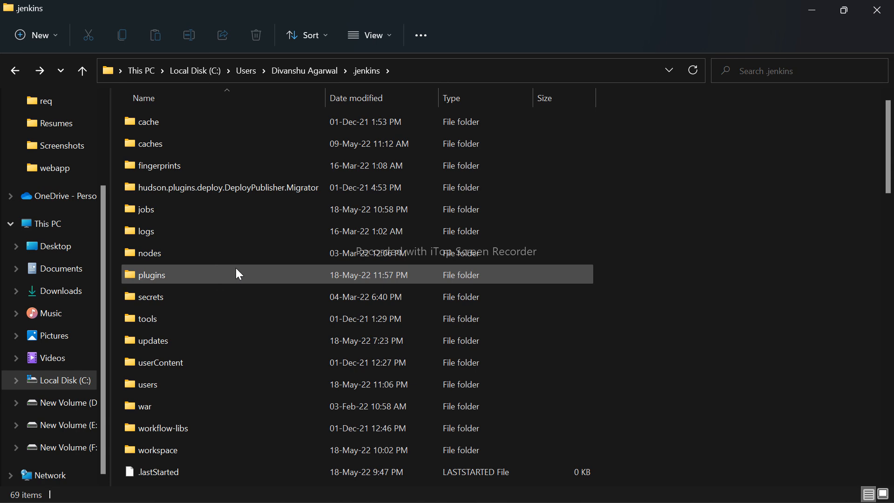
key(alt+Tab)
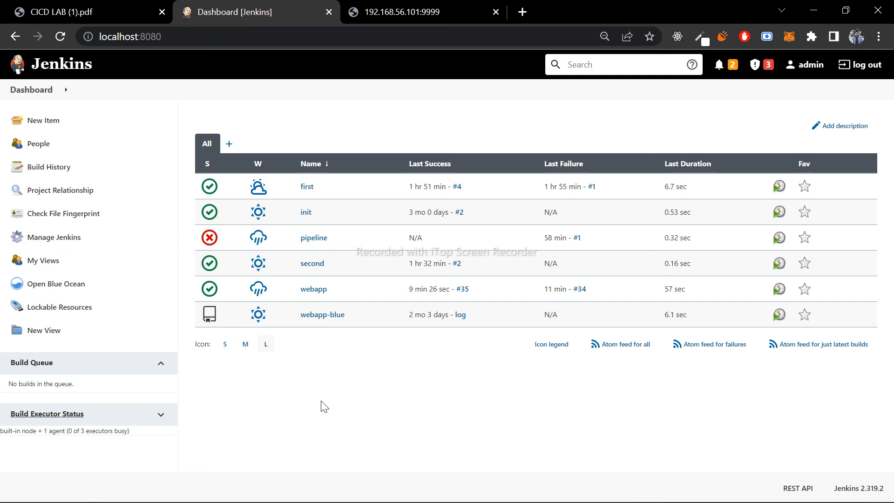
- Open the ThinBackup settings from the Manage Jenkins page
click(62, 238)
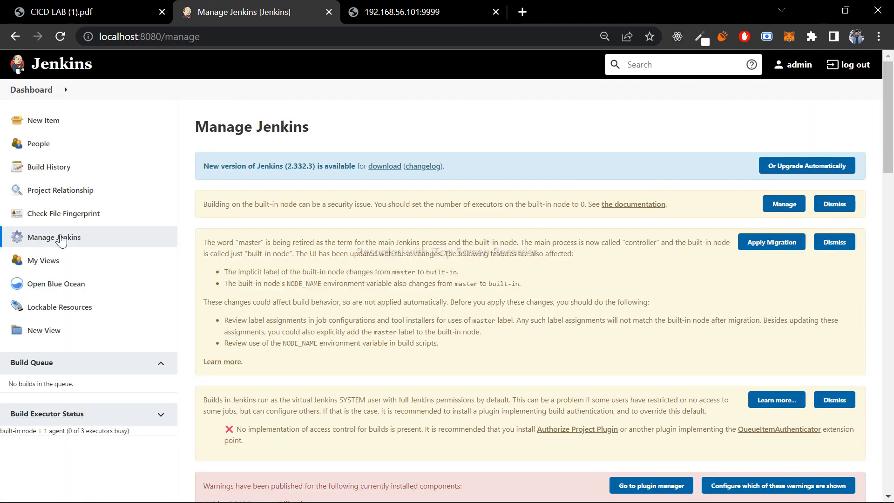
scroll(419, 328, down, 15)
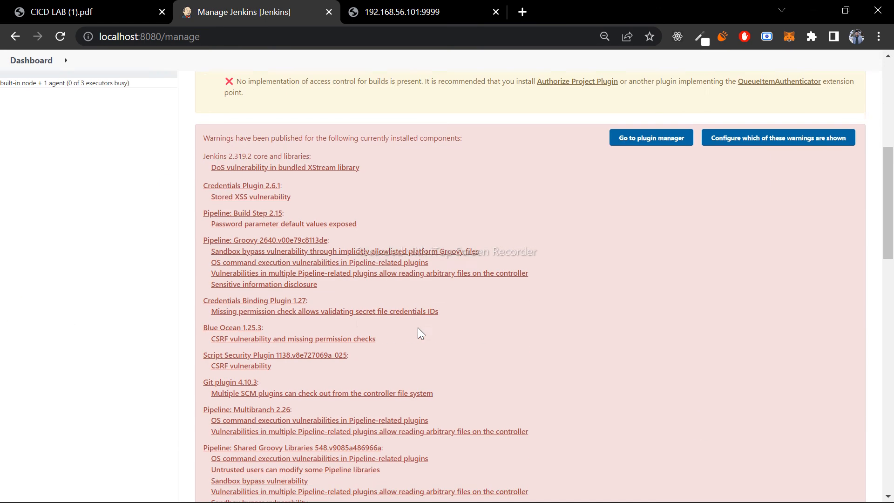
click(753, 159)
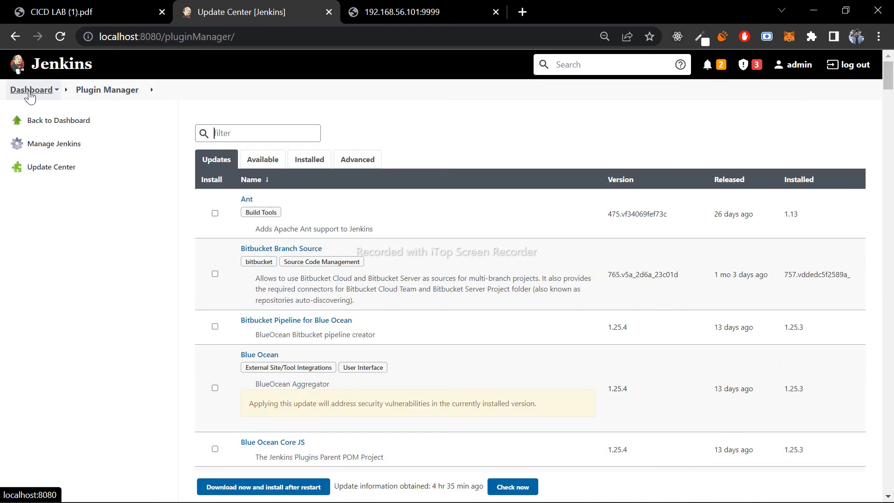
click(16, 37)
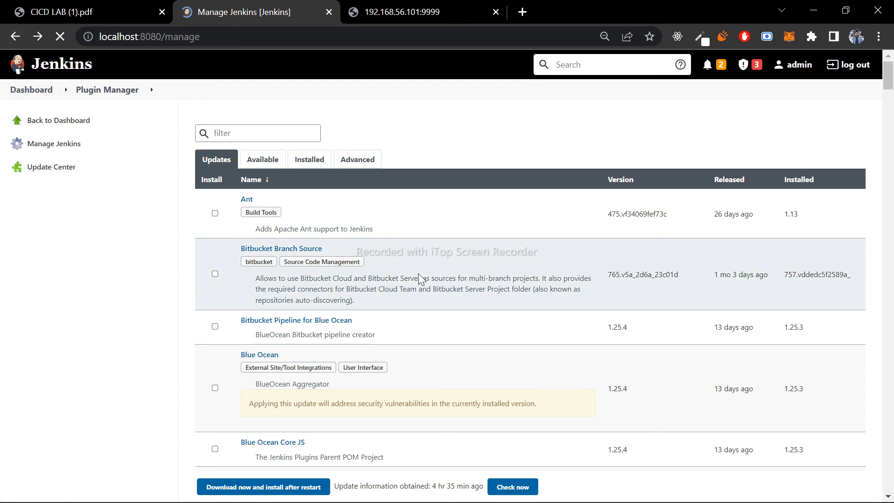
scroll(419, 279, down, 10)
scroll(419, 275, down, 4)
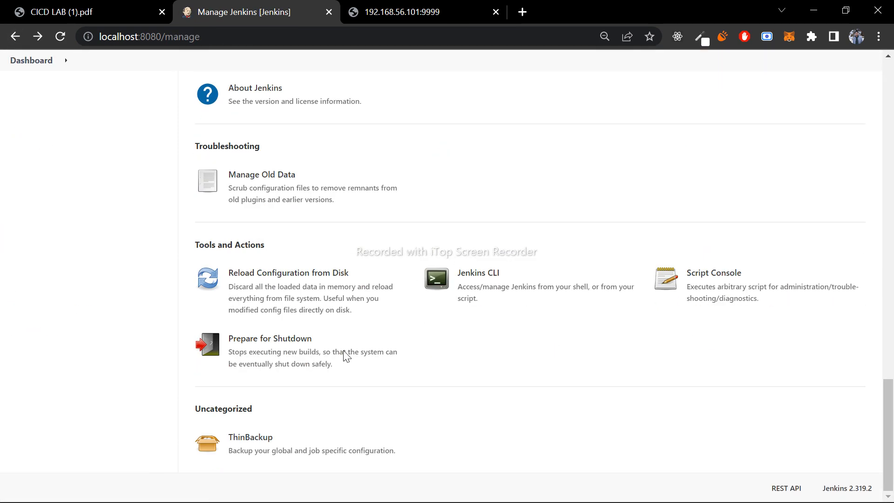
click(312, 457)
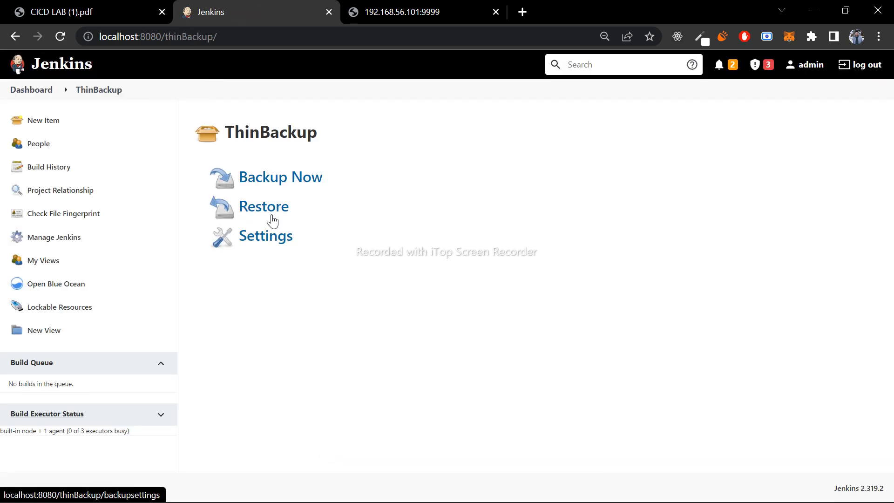
click(278, 236)
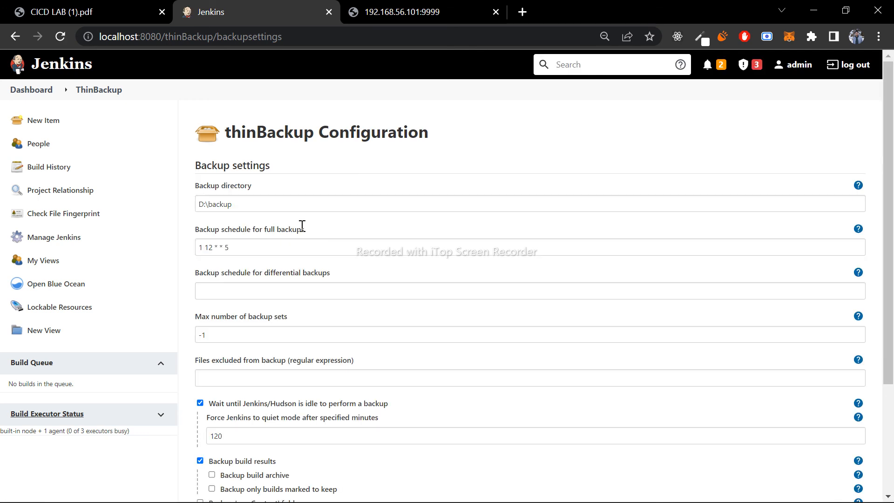
- Check the configured backup directory and locate the backup folder on drive D in File Explorer
drag(248, 200, 178, 204)
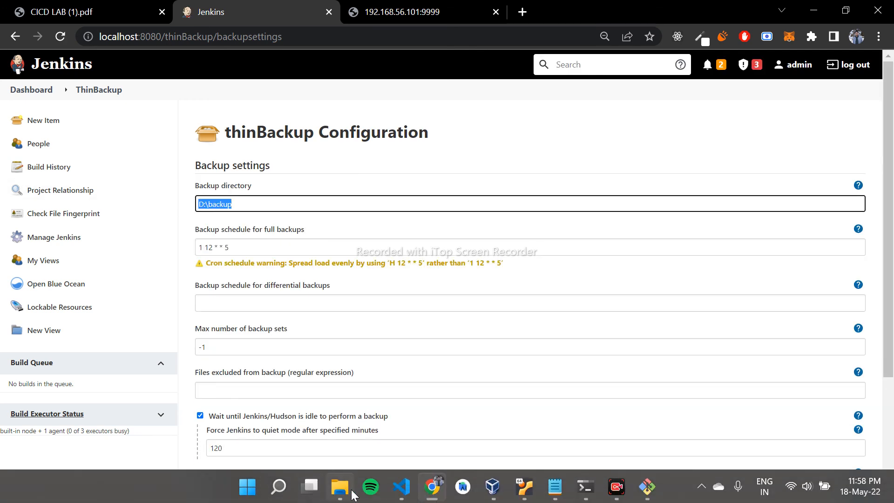
click(339, 487)
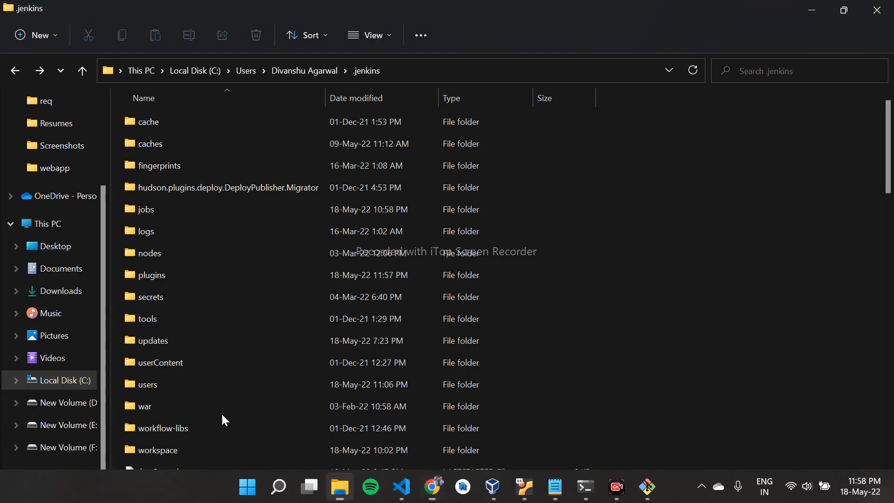
click(80, 407)
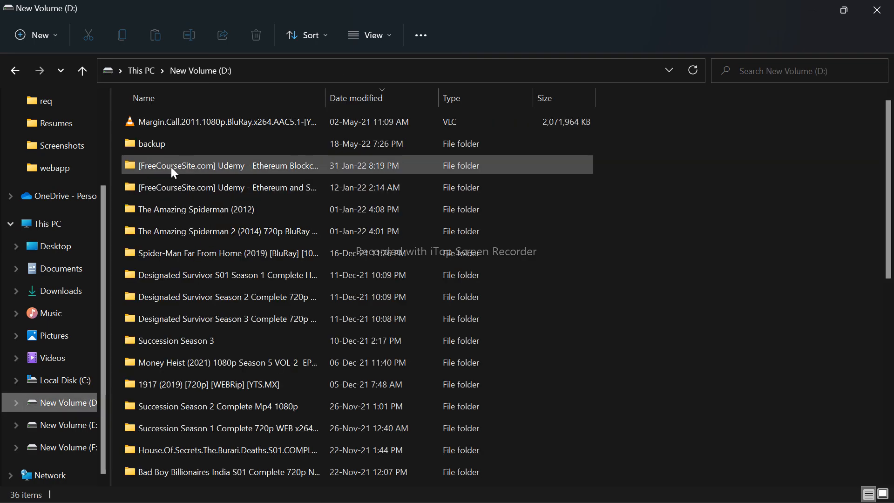
key(alt+Tab)
- Back in the thinBackup configuration, review the backup schedule for full backups
drag(237, 246, 179, 246)
click(281, 278)
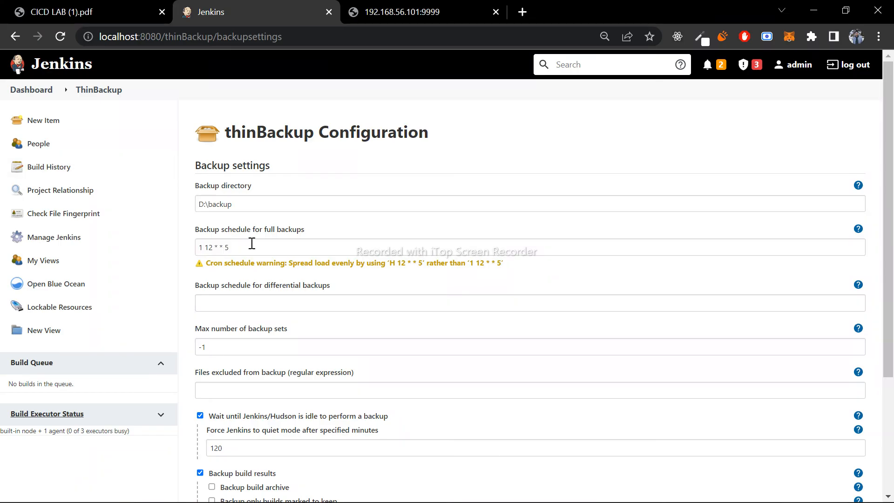
click(200, 250)
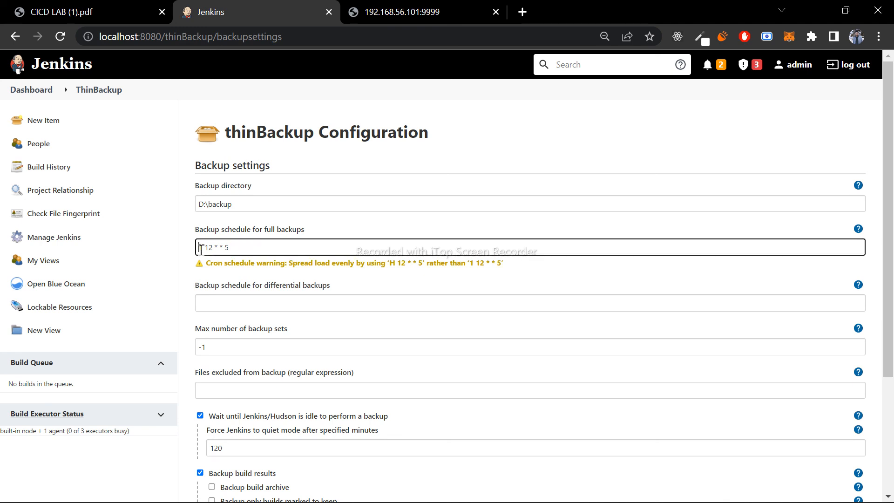
drag(194, 229, 347, 225)
drag(282, 246, 179, 246)
click(270, 234)
- Review the remaining backup options, including the number of minutes before Jenkins is forced to quiet mode
scroll(270, 233, down, 3)
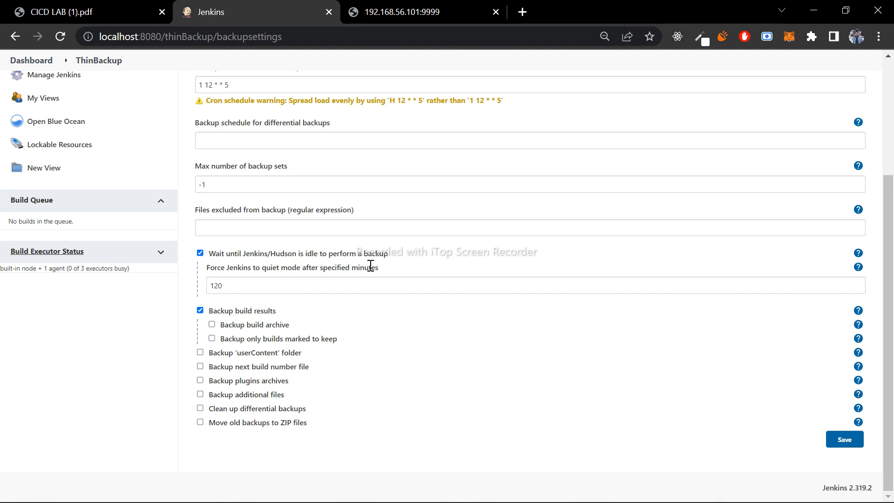
drag(320, 282, 191, 283)
click(393, 313)
drag(255, 285, 193, 292)
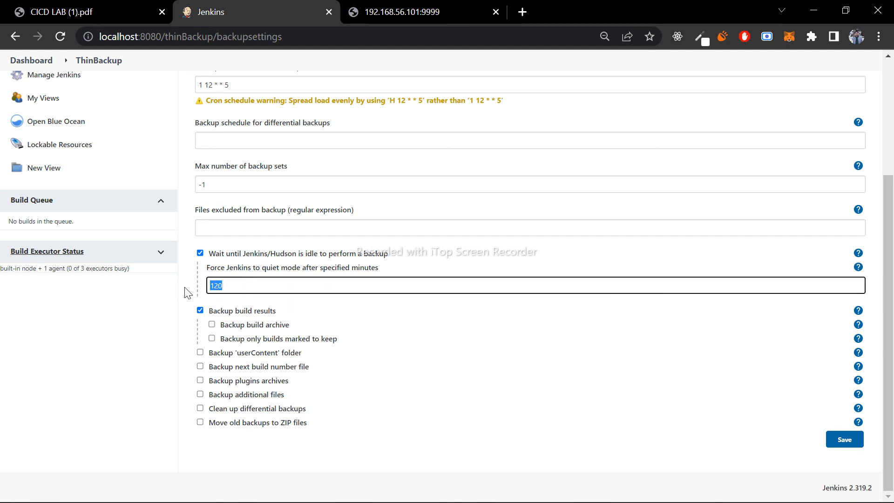
click(413, 304)
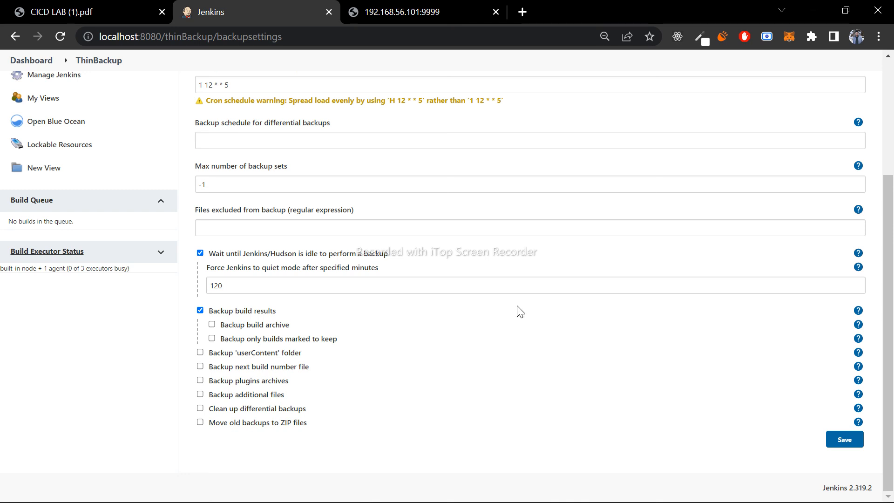
- Return to the start of the thinBackup Configuration page and highlight its heading
scroll(520, 311, up, 4)
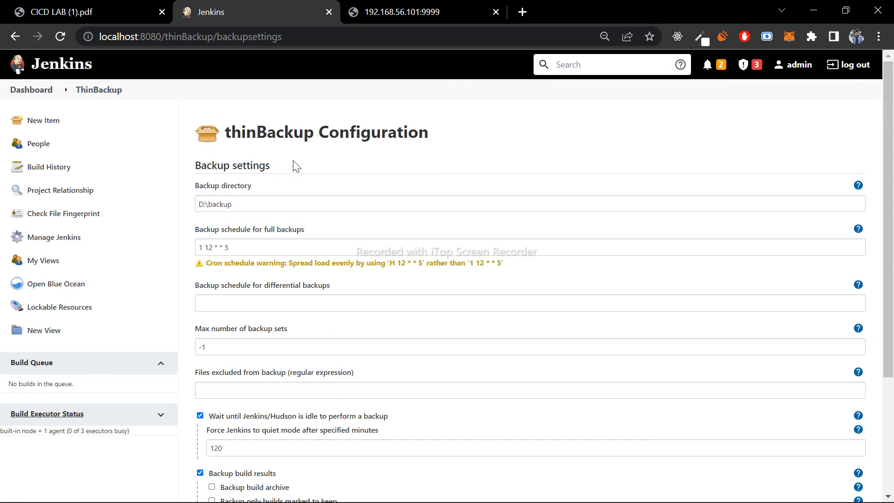
drag(231, 132, 446, 138)
click(446, 138)
drag(446, 138, 207, 137)
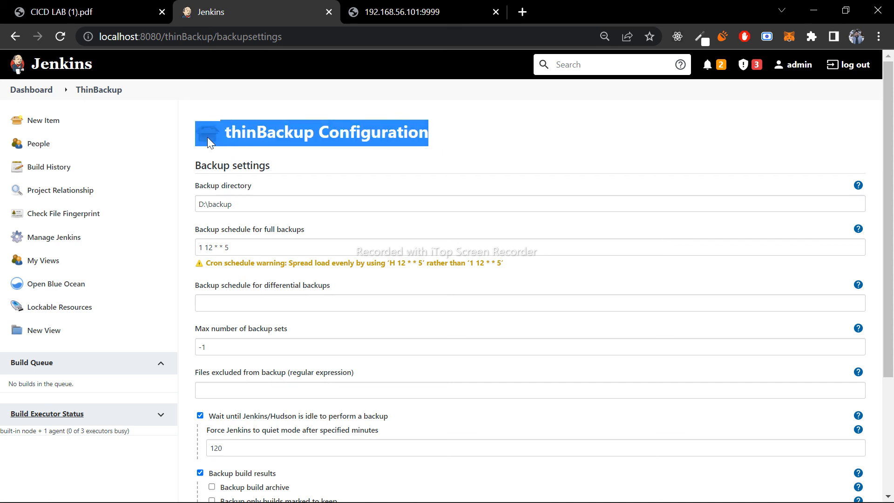
click(302, 134)
triple_click(303, 134)
drag(438, 138, 220, 135)
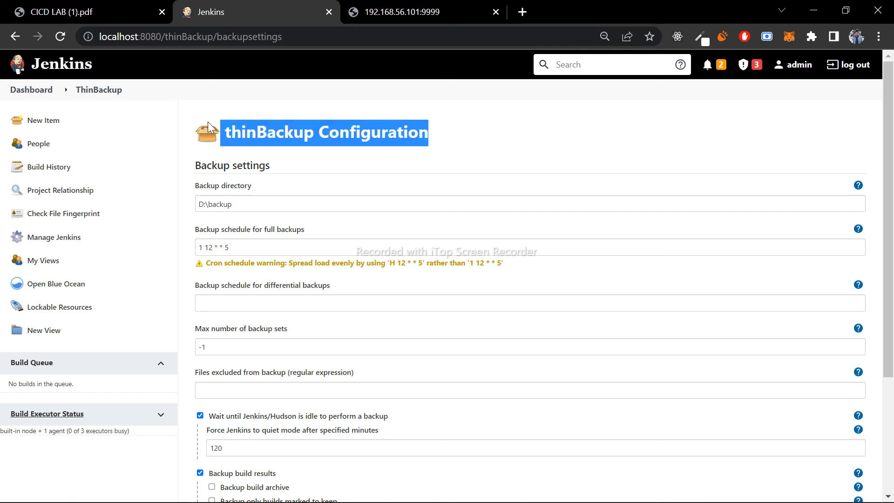